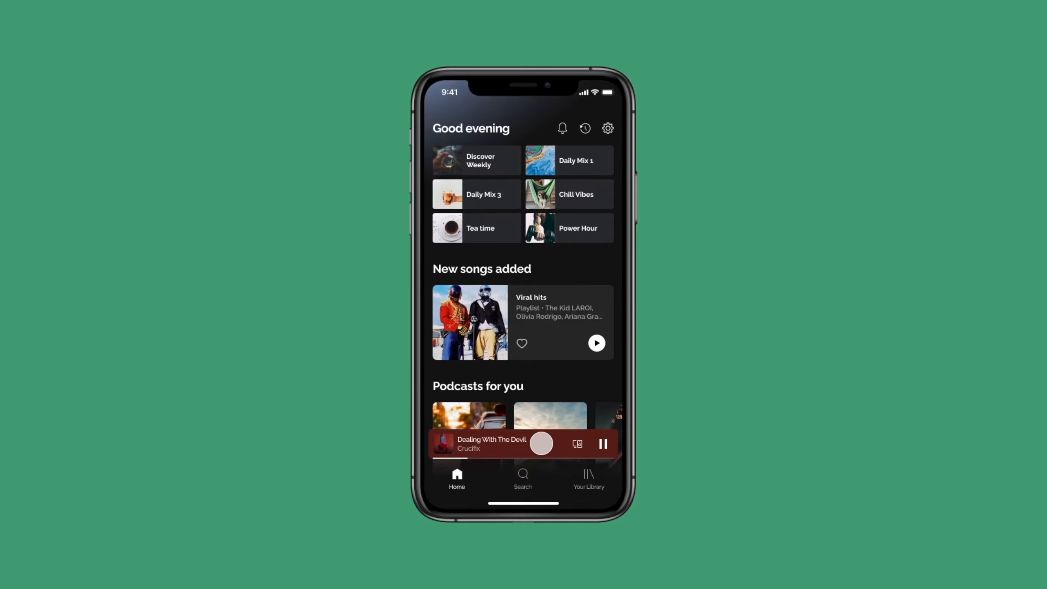
# Try out the finished prototype by expanding the music player slab over the home screen and collapsing the full-screen player again.
pyautogui.moveTo(540, 442); pyautogui.dragTo(536, 466)
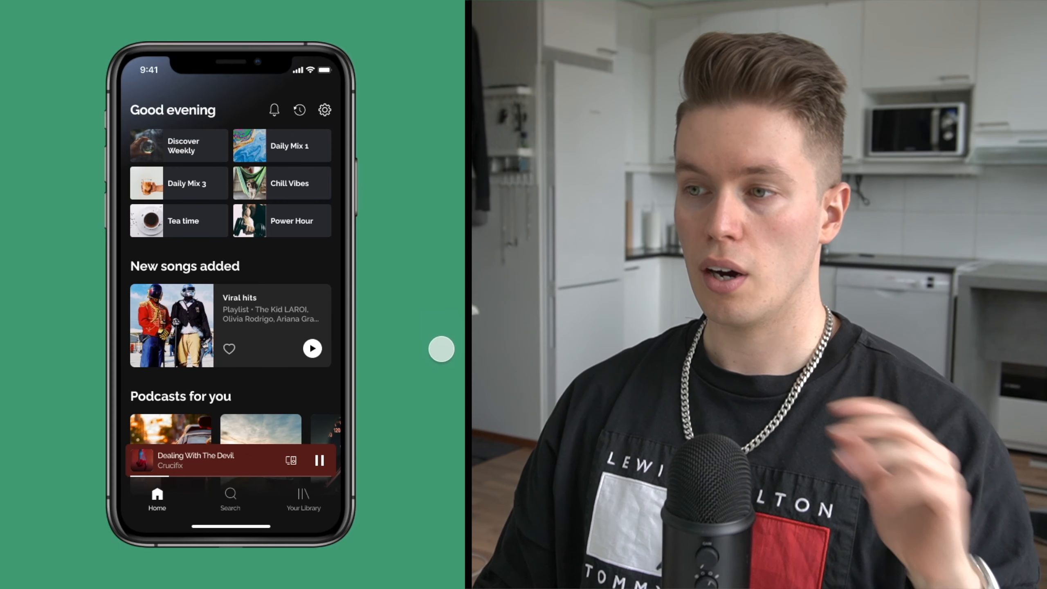
pyautogui.moveTo(254, 368); pyautogui.dragTo(223, 283)
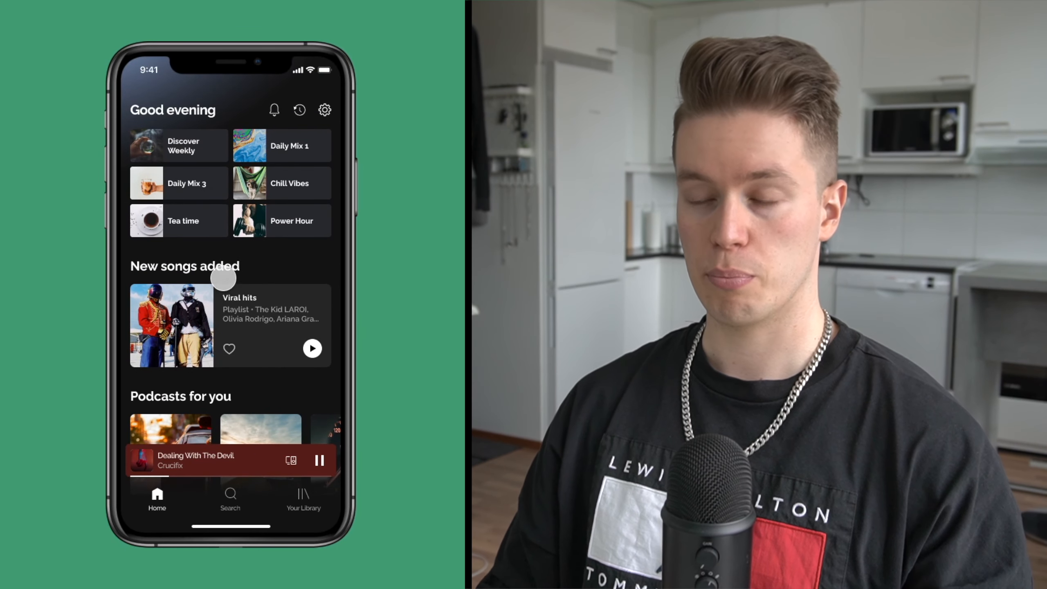
pyautogui.moveTo(236, 343); pyautogui.dragTo(239, 263)
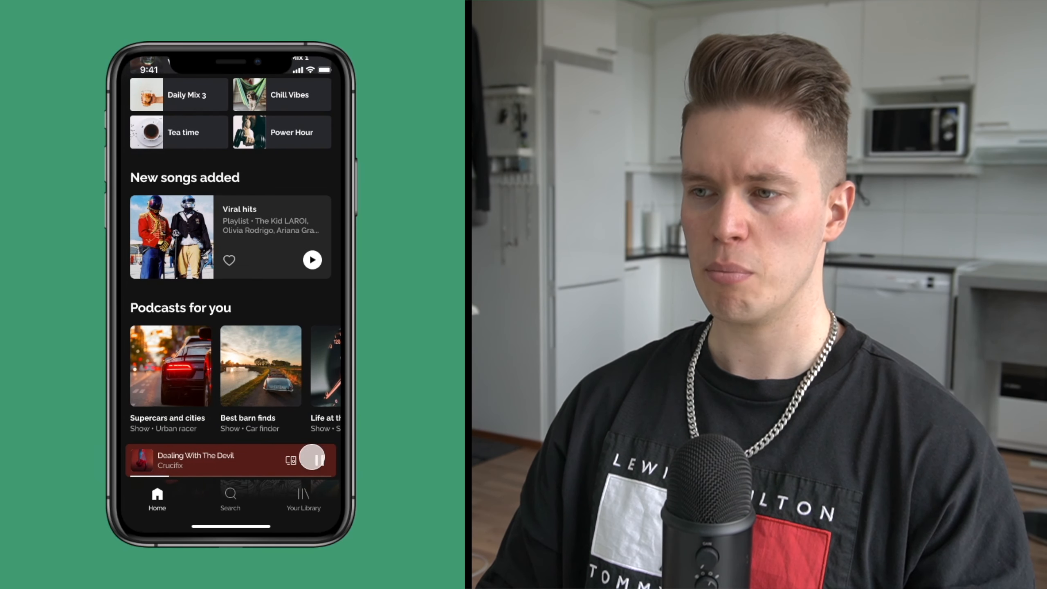
pyautogui.click(252, 458)
pyautogui.moveTo(252, 457)
pyautogui.mouseDown()
pyautogui.moveTo(254, 409)
pyautogui.moveTo(255, 470)
pyautogui.moveTo(258, 395)
pyautogui.moveTo(252, 430)
pyautogui.moveTo(169, 346)
pyautogui.moveTo(210, 309)
pyautogui.moveTo(240, 299)
pyautogui.moveTo(249, 468)
pyautogui.mouseUp()
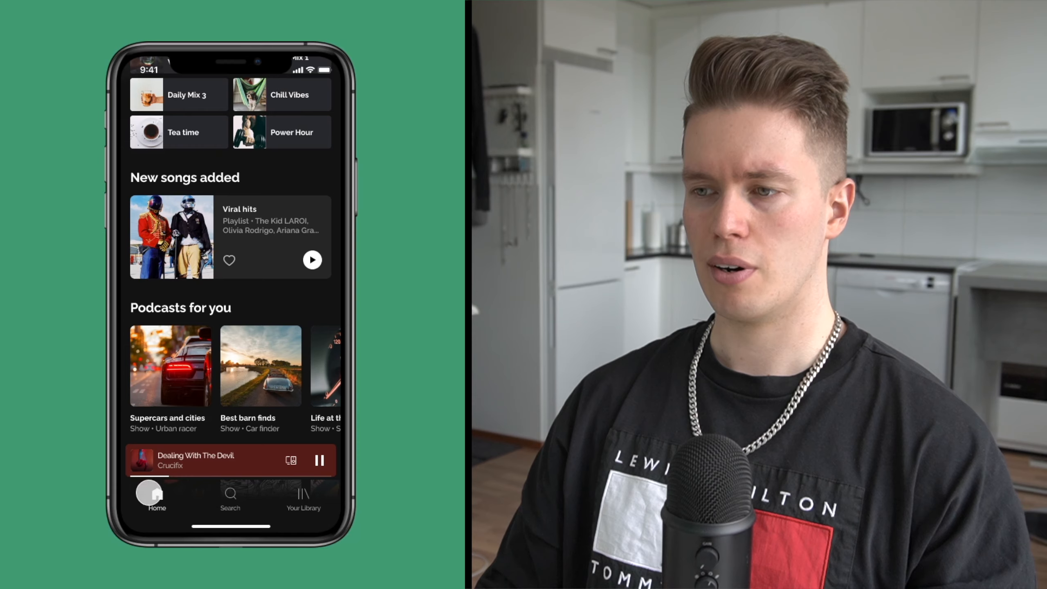
pyautogui.moveTo(243, 373)
pyautogui.mouseDown()
pyautogui.moveTo(232, 319)
pyautogui.moveTo(233, 390)
pyautogui.mouseUp()
pyautogui.moveTo(233, 466); pyautogui.dragTo(280, 82)
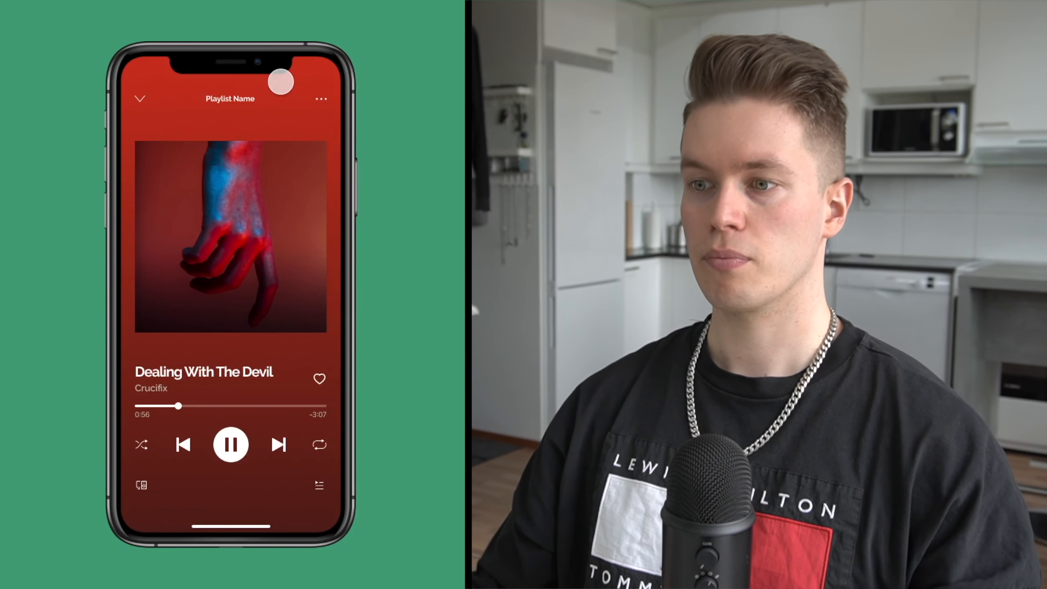
pyautogui.moveTo(261, 134); pyautogui.dragTo(262, 279)
pyautogui.moveTo(240, 178); pyautogui.dragTo(226, 446)
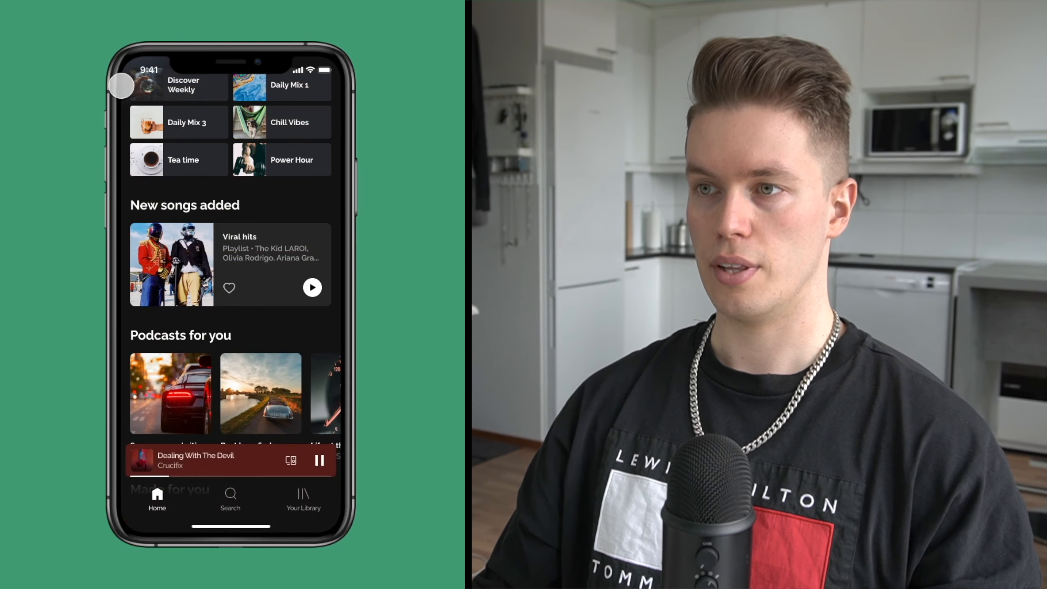
pyautogui.moveTo(196, 114); pyautogui.dragTo(211, 198)
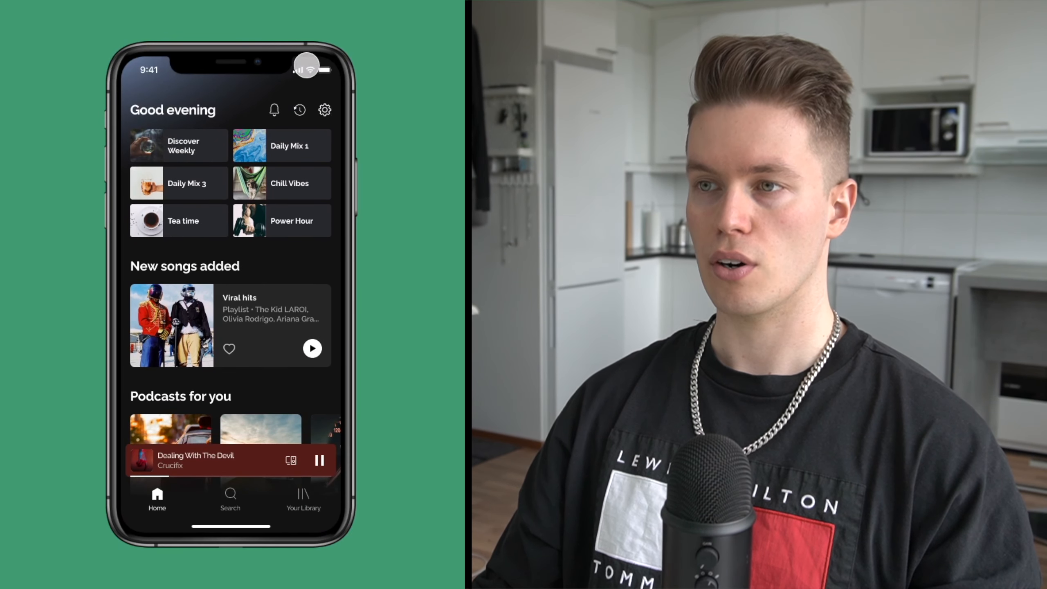
pyautogui.moveTo(248, 462); pyautogui.dragTo(252, 343)
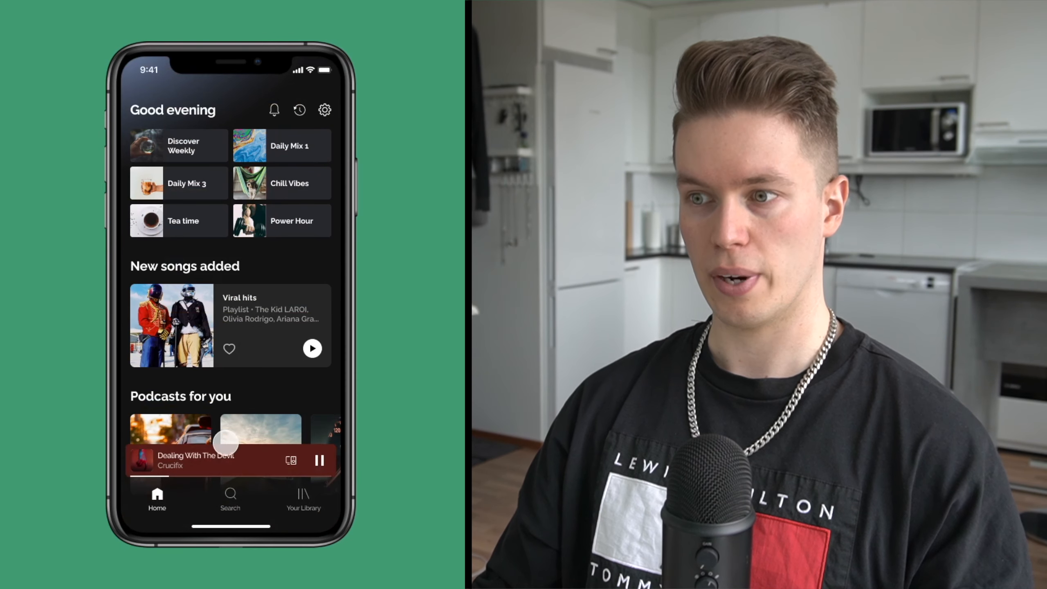
pyautogui.moveTo(245, 462); pyautogui.dragTo(248, 306)
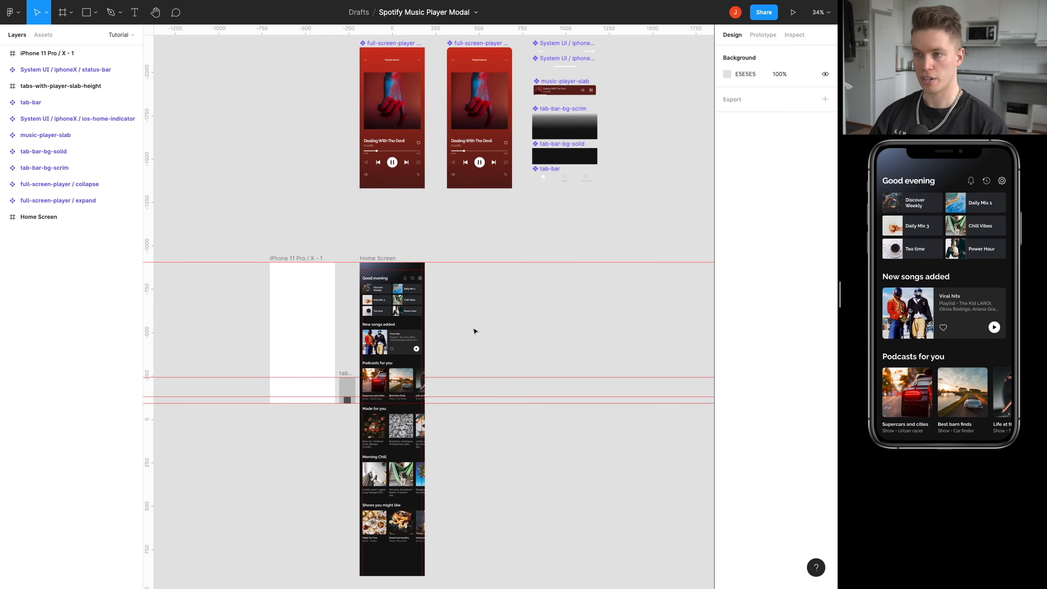
# Examine the full length of the Home Screen frame and the size of the blank iPhone 11 Pro / X - 1 frame.
pyautogui.scroll(-1, 476, 332)
pyautogui.scroll(4, 403, 244)
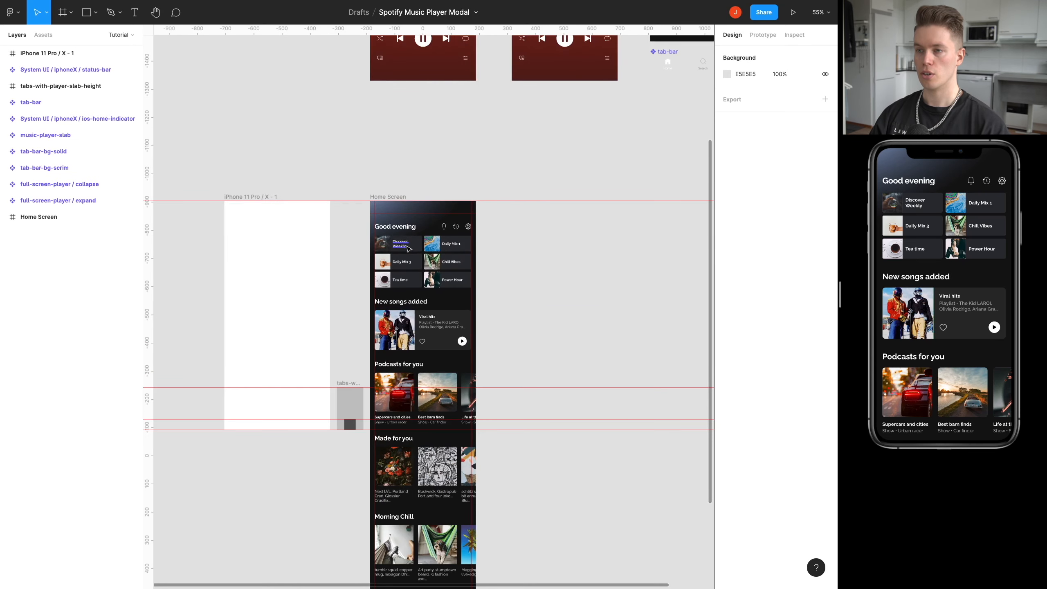
pyautogui.scroll(-3, 403, 243)
pyautogui.scroll(-2, 377, 77)
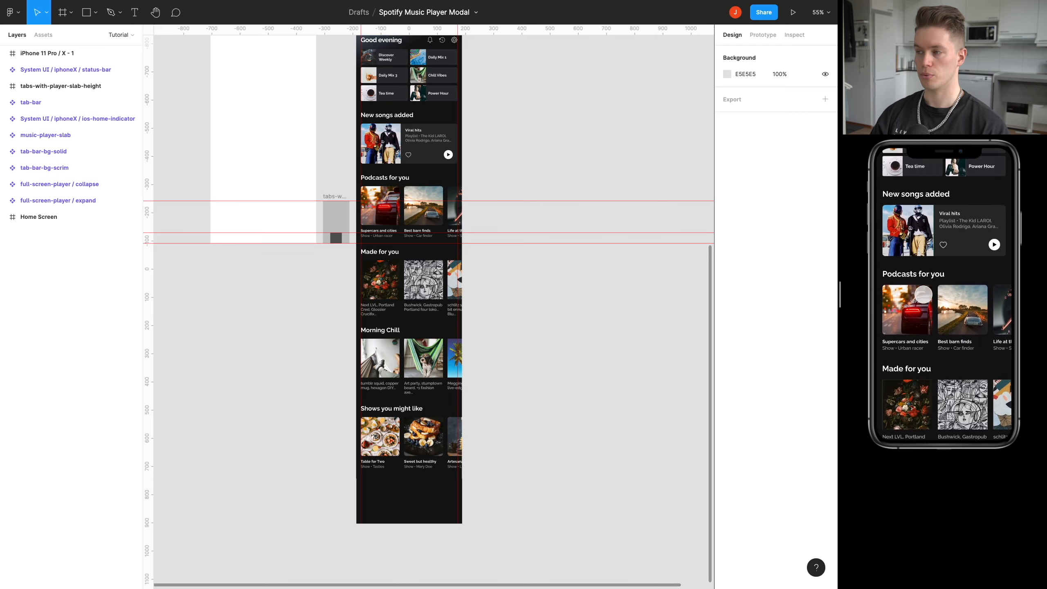
pyautogui.scroll(2, 456, 190)
pyautogui.scroll(1, 455, 190)
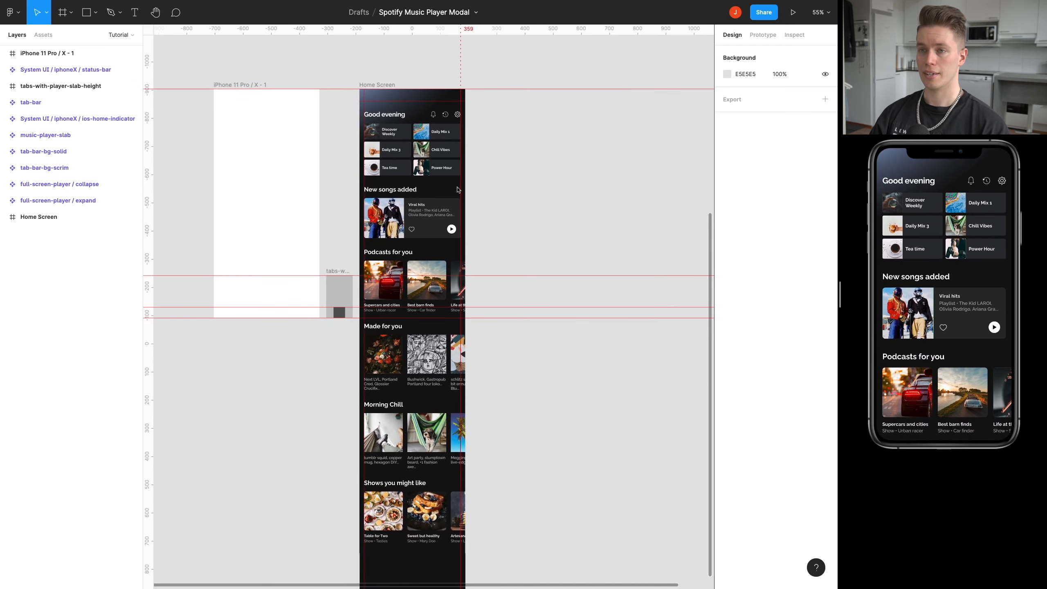
pyautogui.click(235, 87)
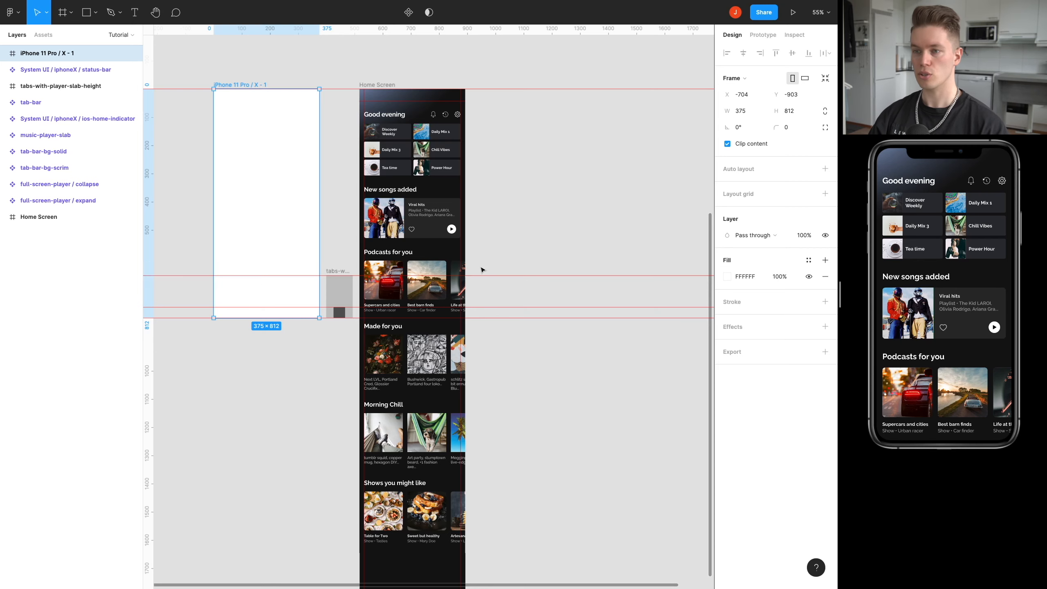
pyautogui.click(490, 243)
pyautogui.moveTo(492, 244); pyautogui.dragTo(449, 351)
# Examine the prepared components: expand and collapse full-screen players, system bars, music-player-slab, tab-bar backgrounds and tab-bar.
pyautogui.scroll(10, 448, 352)
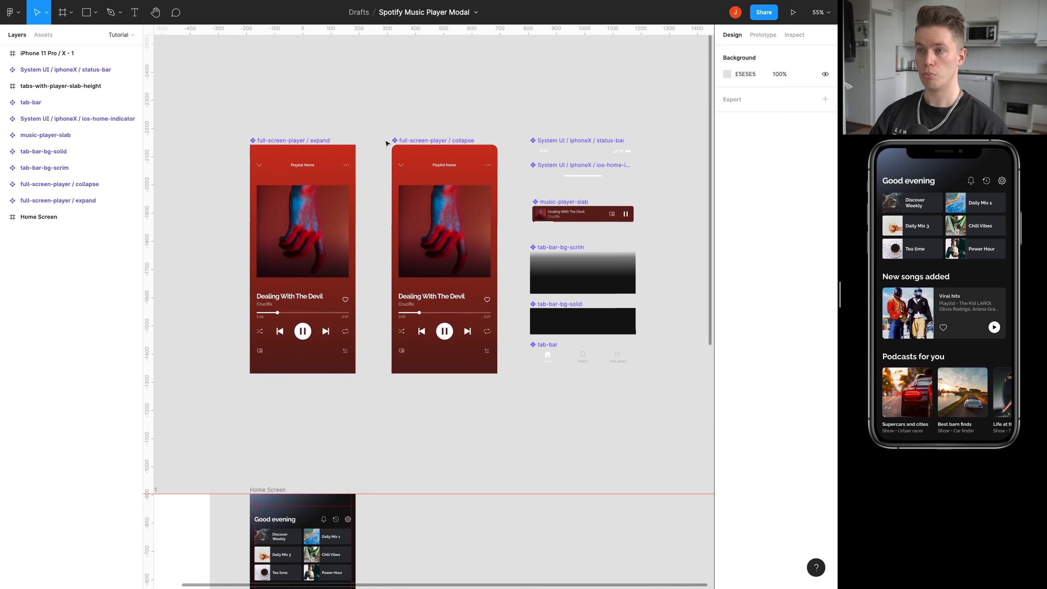
pyautogui.moveTo(573, 216); pyautogui.dragTo(540, 187)
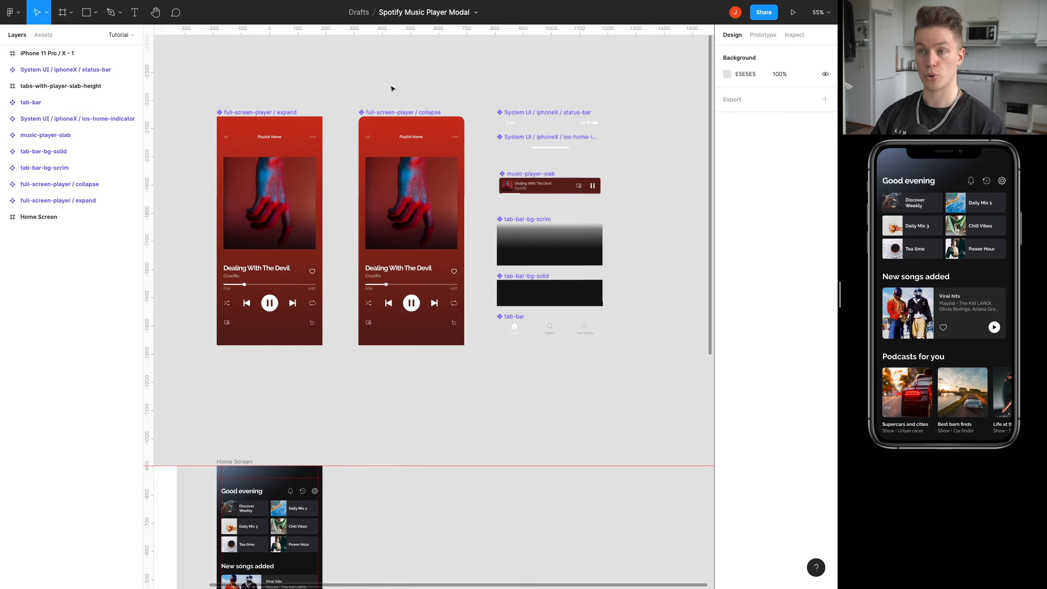
pyautogui.scroll(5, 395, 87)
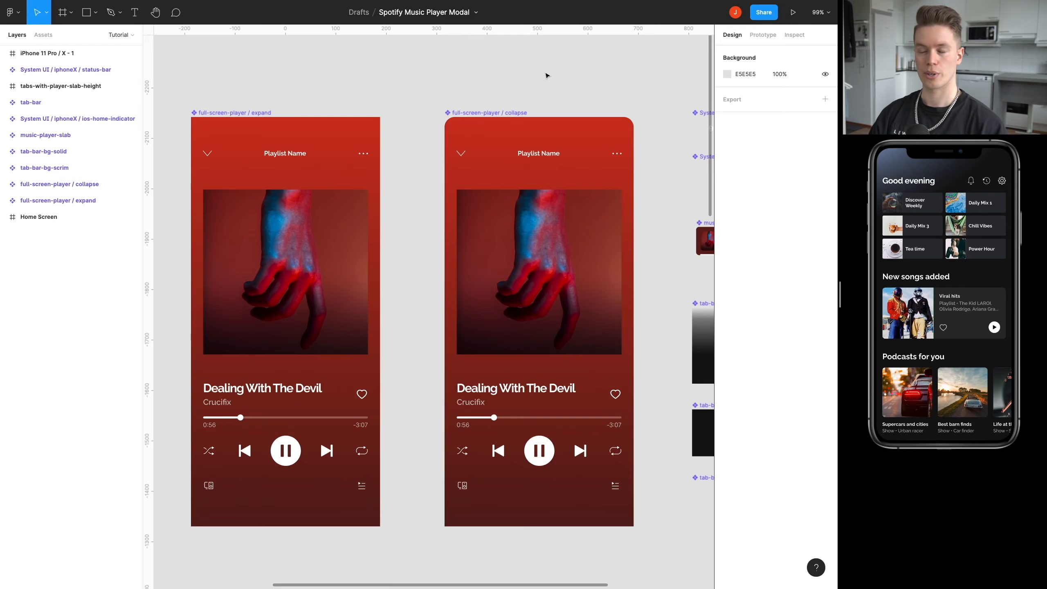
pyautogui.moveTo(617, 87); pyautogui.dragTo(271, 79)
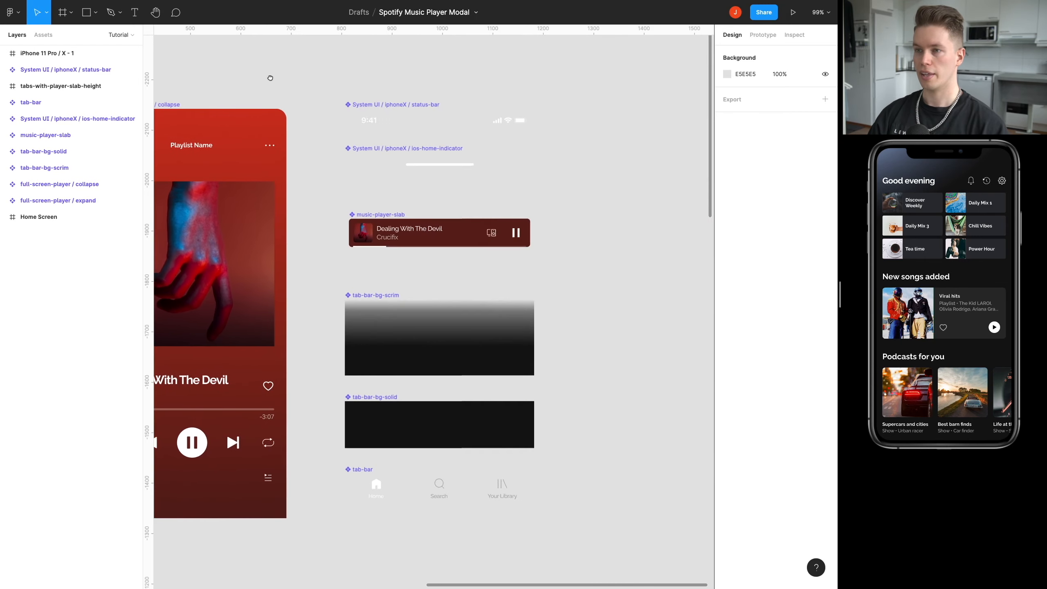
pyautogui.moveTo(551, 150); pyautogui.dragTo(555, 139)
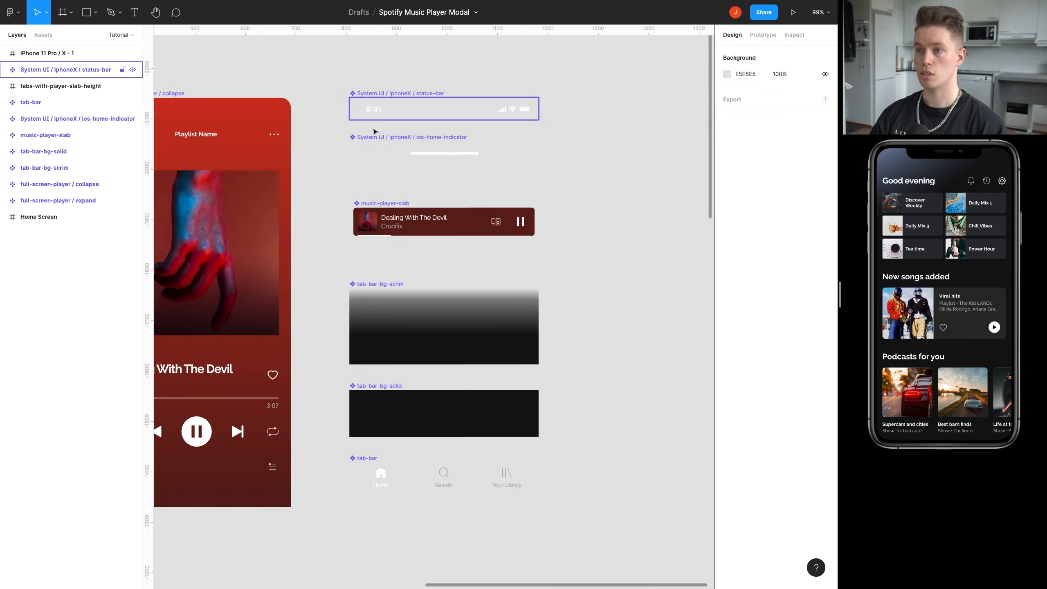
pyautogui.scroll(-2, 387, 186)
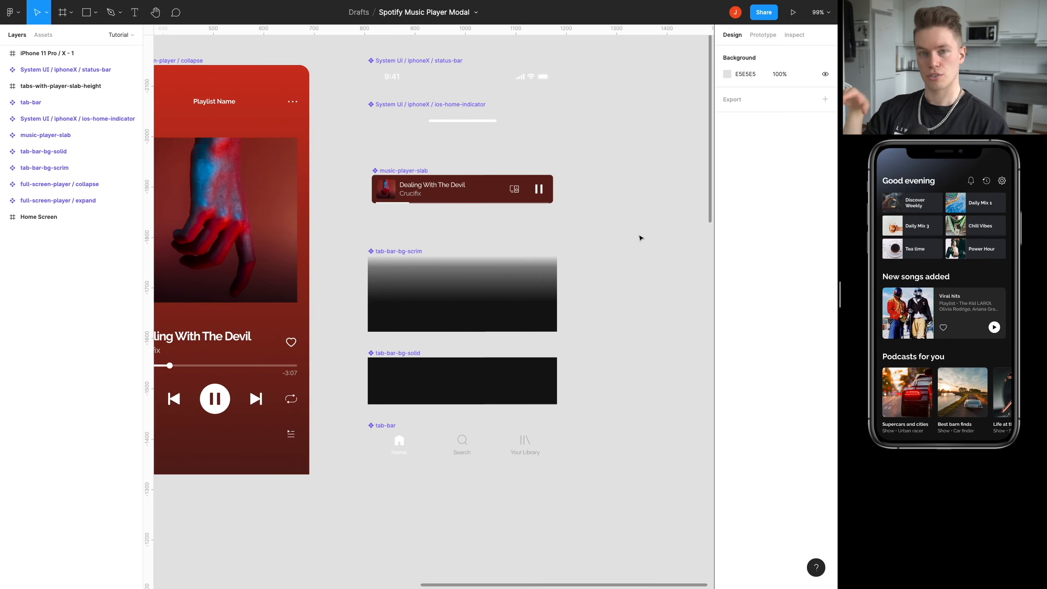
pyautogui.scroll(-10, 634, 334)
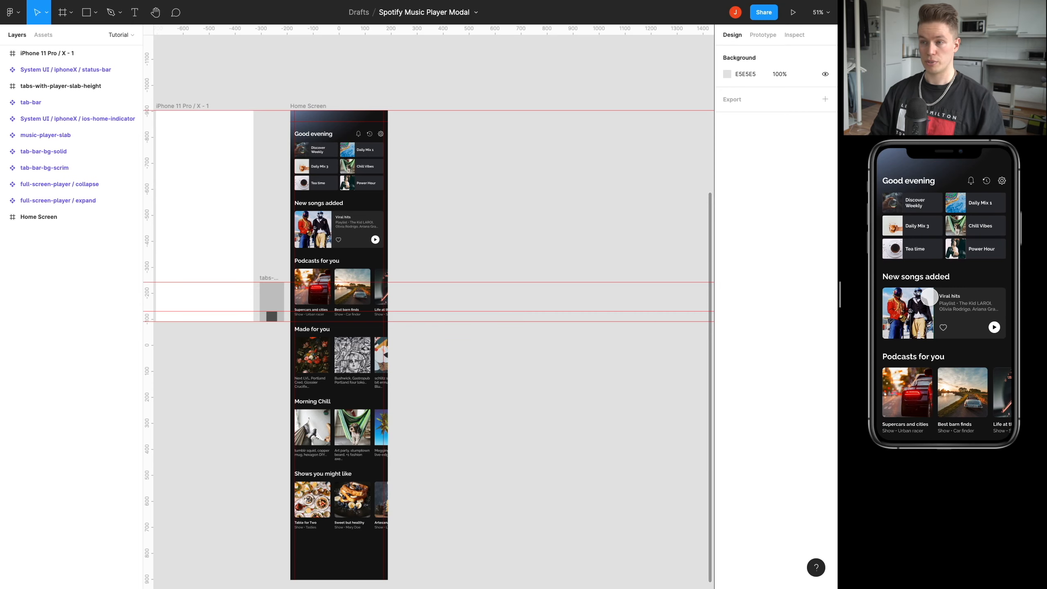
# Create a second 375 × 812 iPhone 11 Pro / X frame beside the Home Screen, aligned with its top edge.
pyautogui.moveTo(459, 202); pyautogui.dragTo(488, 211)
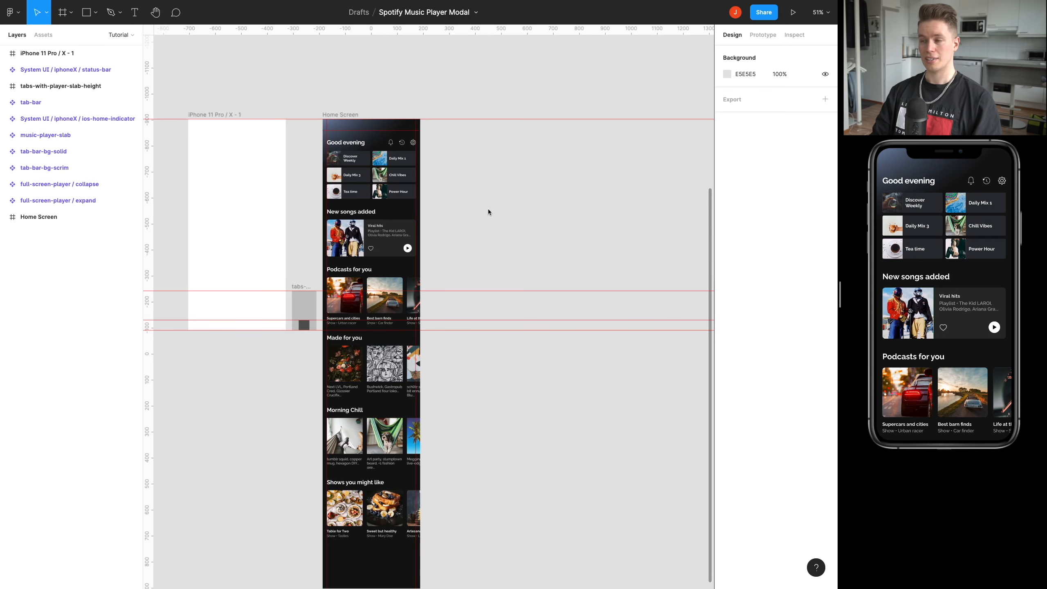
pyautogui.scroll(2, 534, 198)
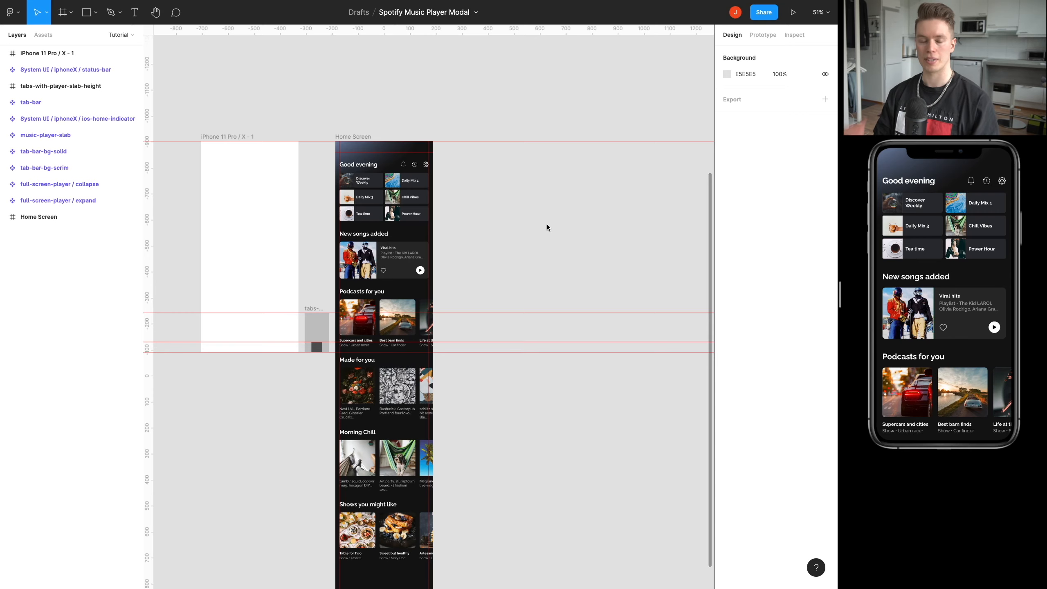
pyautogui.moveTo(539, 228); pyautogui.dragTo(493, 222)
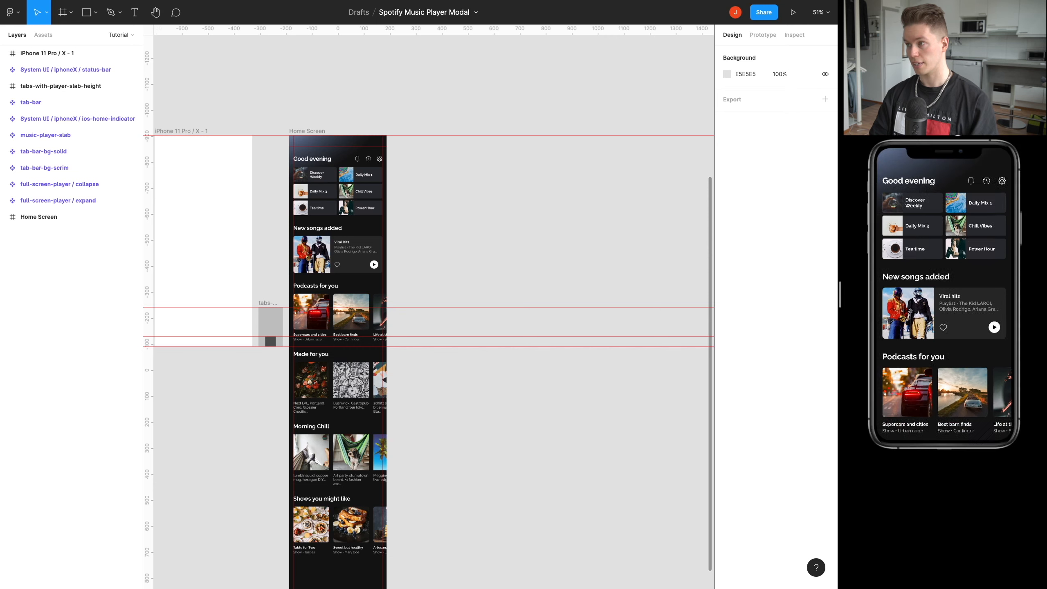
pyautogui.hscroll(3, 496, 228)
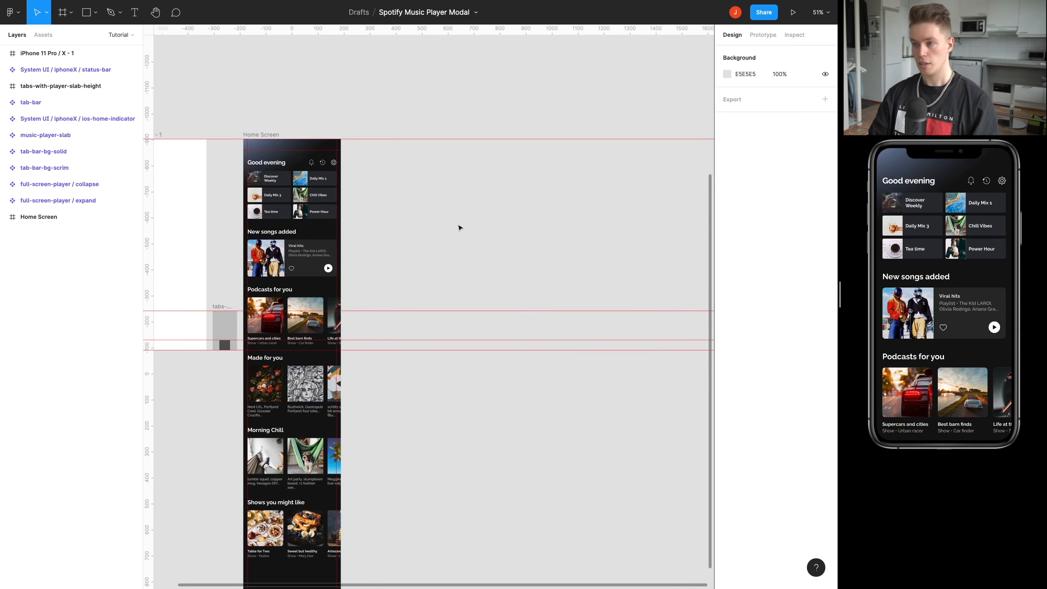
pyautogui.press('f')
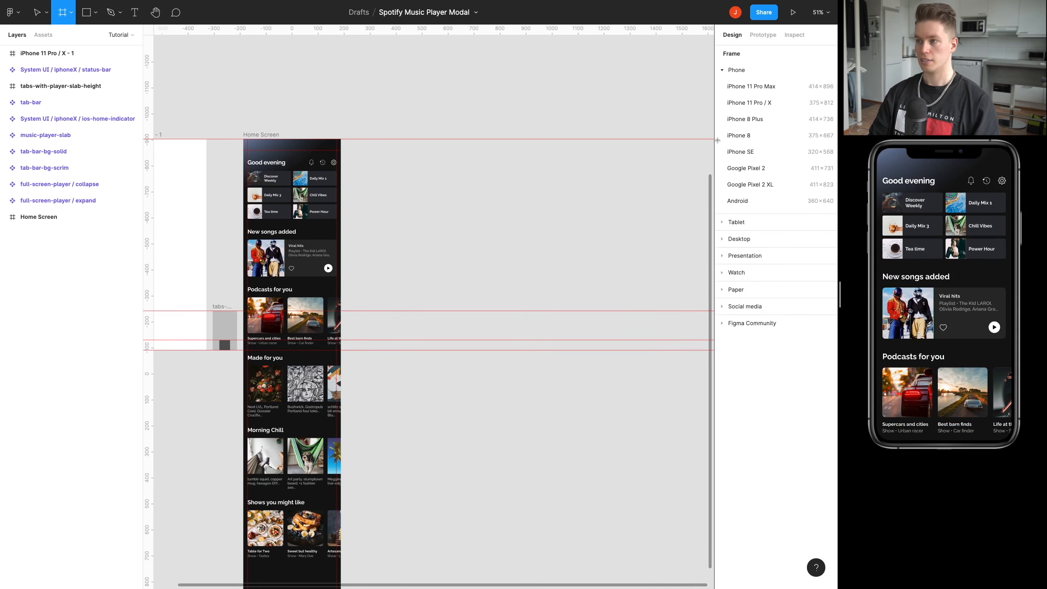
pyautogui.click(752, 107)
pyautogui.moveTo(416, 285); pyautogui.dragTo(504, 200)
pyautogui.scroll(5, 416, 227)
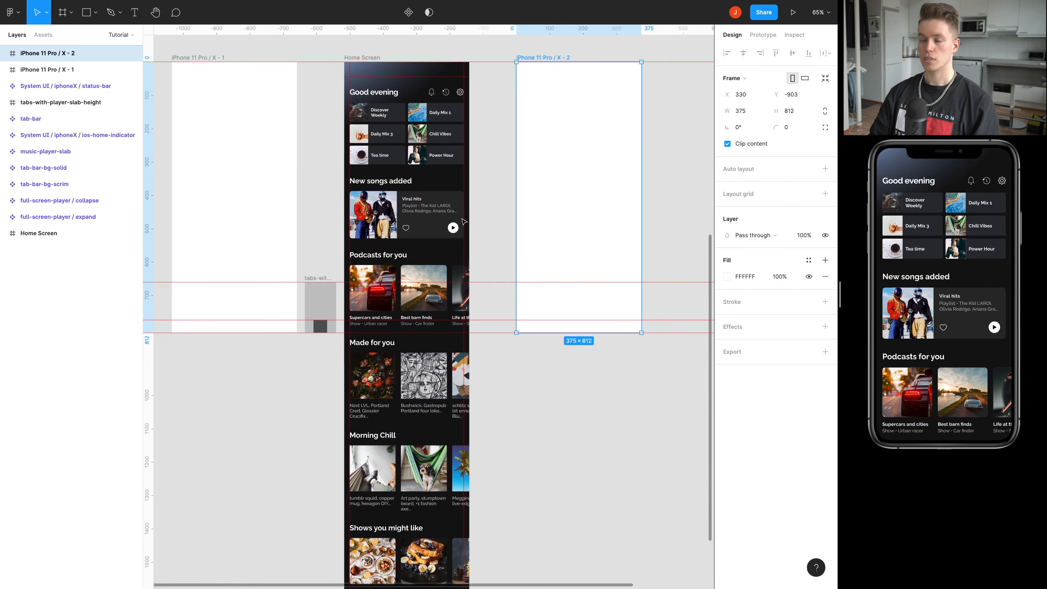
# Examine the dimensions of the tabs-with-player-slab-height reference frame and how it lines up with the guides.
pyautogui.moveTo(284, 290); pyautogui.dragTo(330, 286)
pyautogui.scroll(3, 331, 286)
pyautogui.click(365, 290)
pyautogui.scroll(2, 365, 290)
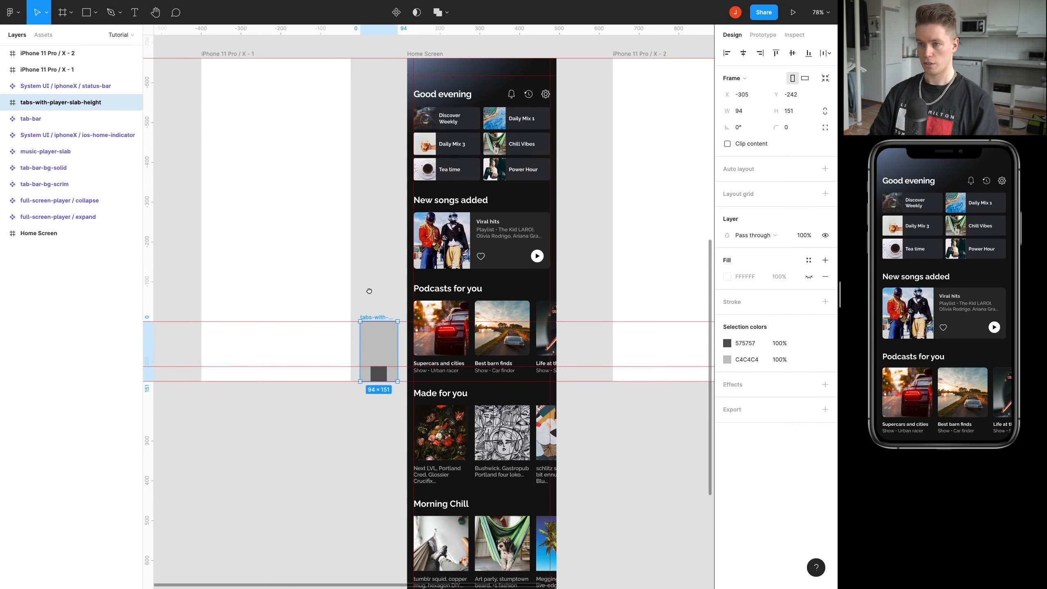
pyautogui.scroll(8, 362, 338)
pyautogui.scroll(-2, 412, 288)
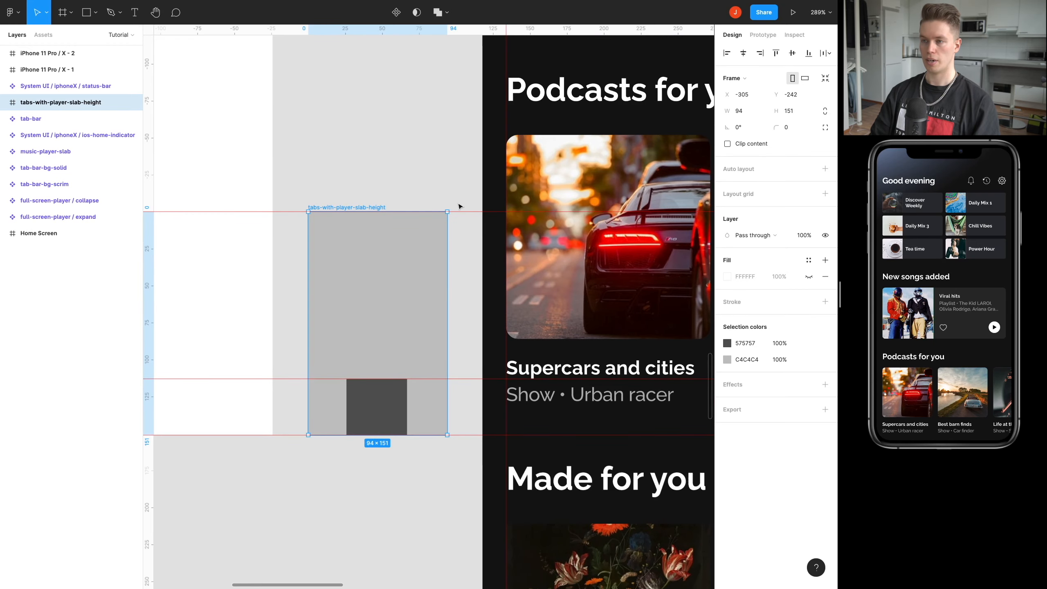
pyautogui.scroll(-5, 460, 207)
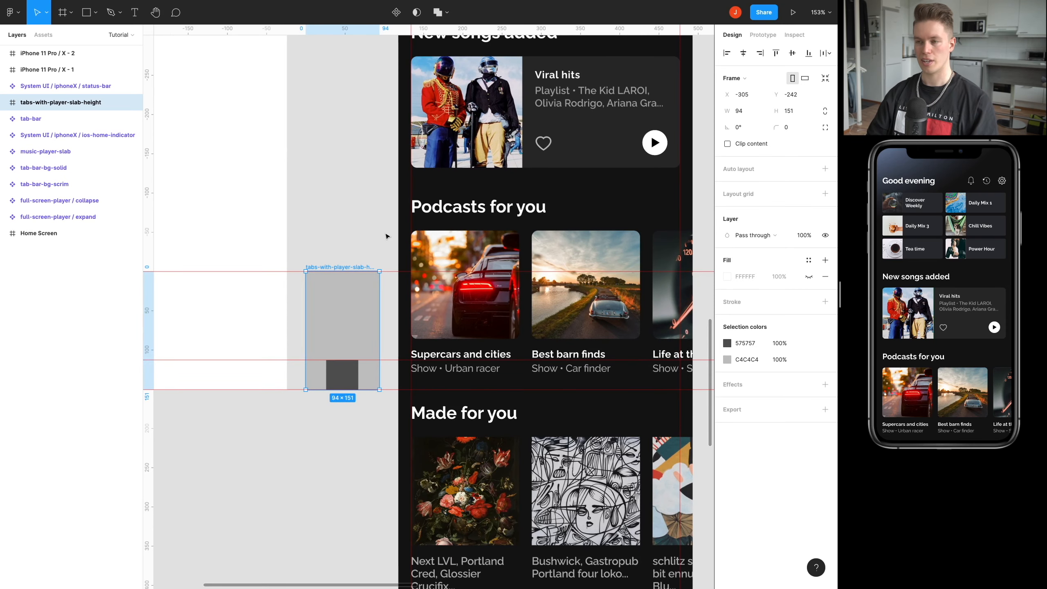
# Shorten the iPhone 11 Pro / X - 2 frame to 375 × 151 by lowering its top edge to the slab-height guide.
pyautogui.hscroll(10, 386, 236)
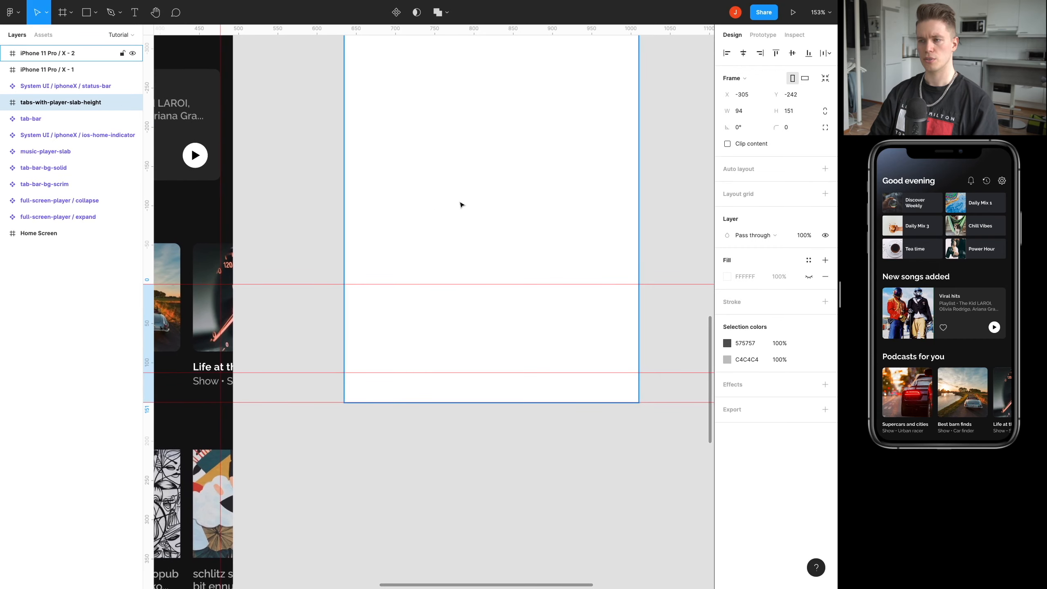
pyautogui.scroll(3, 460, 204)
pyautogui.scroll(-5, 441, 241)
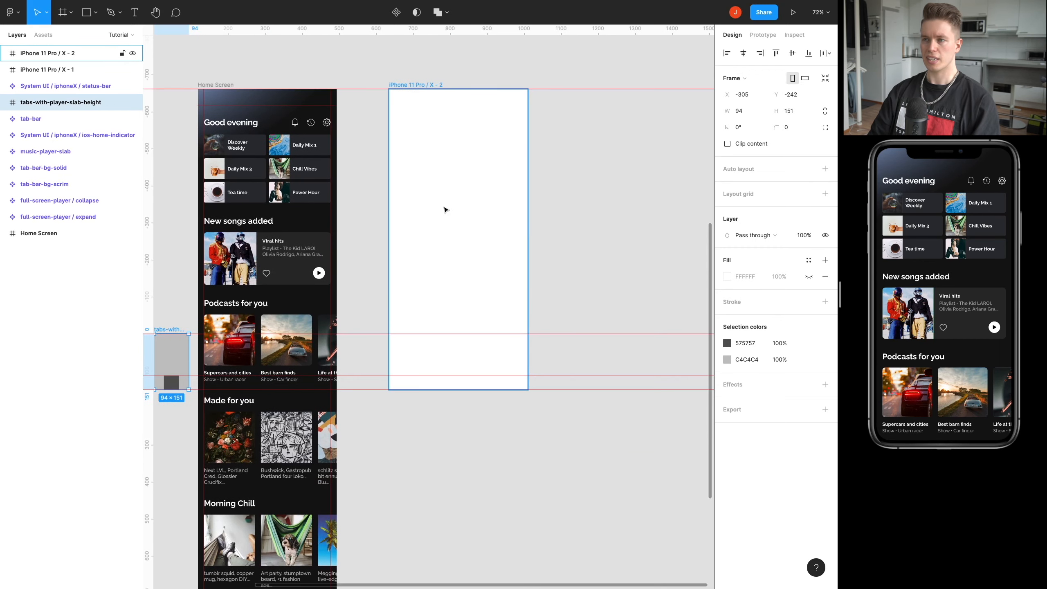
pyautogui.moveTo(454, 88); pyautogui.dragTo(449, 203)
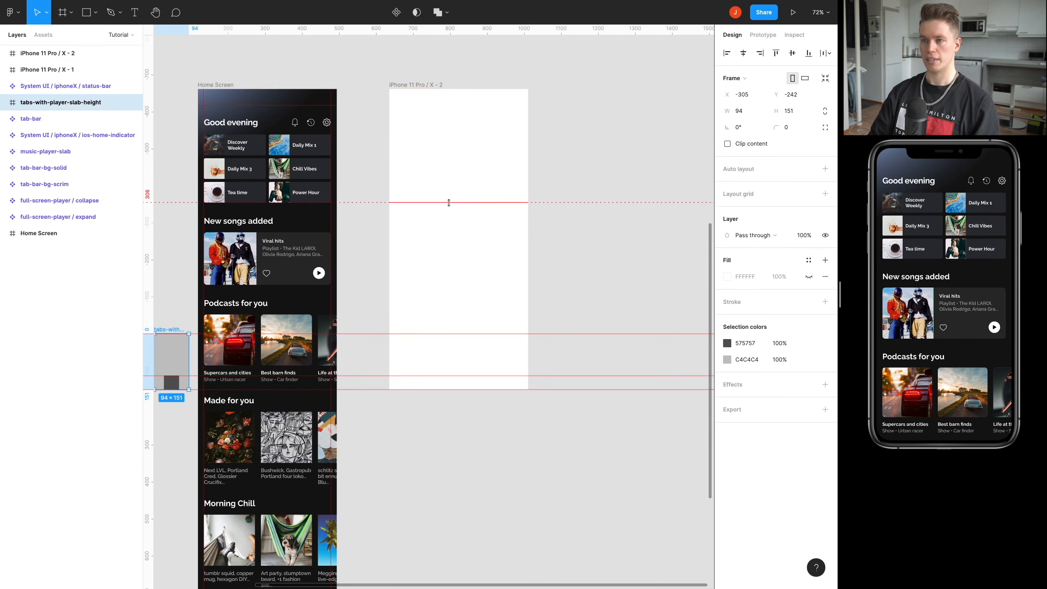
pyautogui.click(444, 133)
pyautogui.scroll(5, 429, 111)
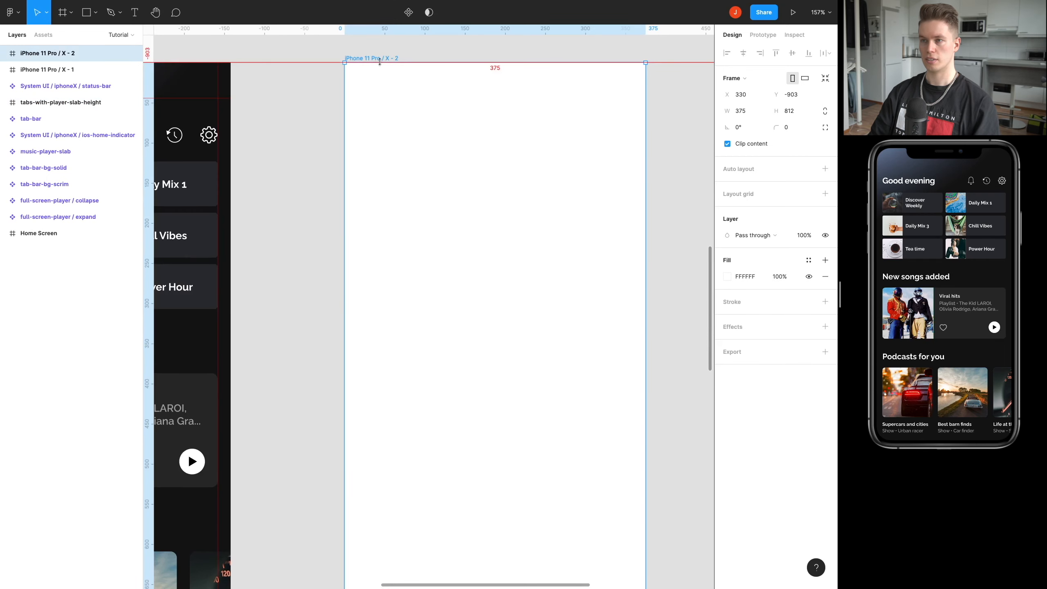
pyautogui.moveTo(380, 60)
pyautogui.mouseDown()
pyautogui.moveTo(377, 121)
pyautogui.moveTo(367, 63)
pyautogui.mouseUp()
pyautogui.moveTo(402, 121); pyautogui.dragTo(424, 301)
pyautogui.scroll(-6, 451, 107)
pyautogui.scroll(-5, 450, 182)
pyautogui.scroll(1, 450, 184)
pyautogui.scroll(2, 451, 185)
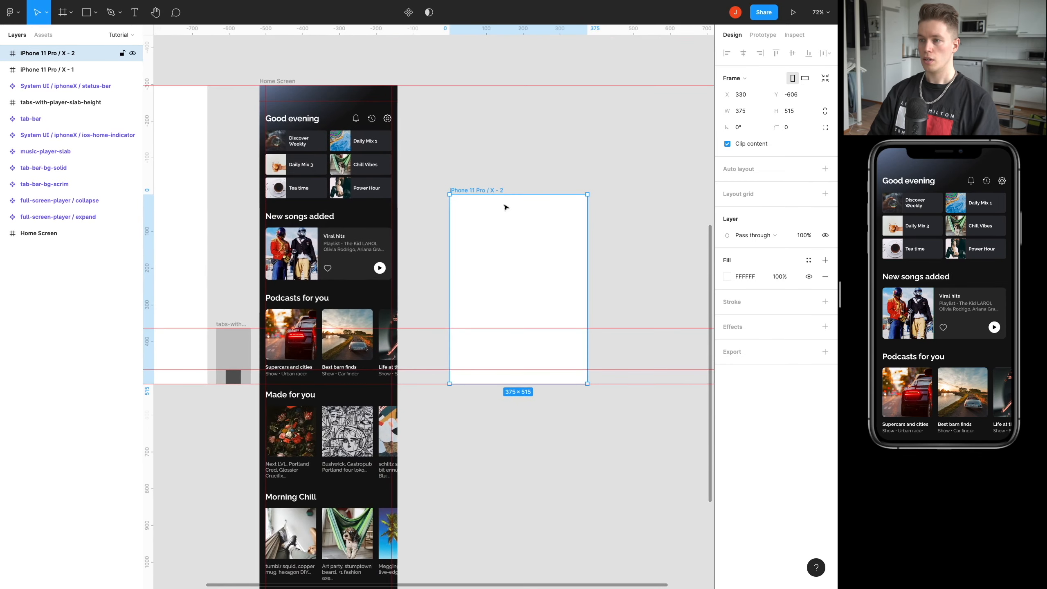
pyautogui.moveTo(510, 194); pyautogui.dragTo(501, 328)
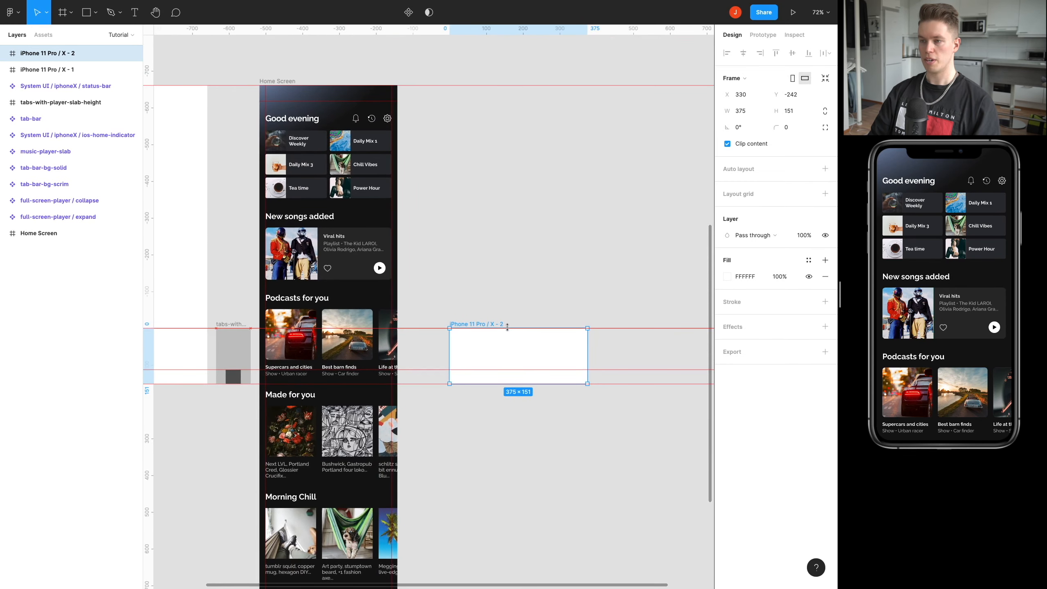
# Rename the iPhone 11 Pro / X - 2 frame to Player - Collapsed.
pyautogui.scroll(5, 495, 311)
pyautogui.doubleClick(428, 343)
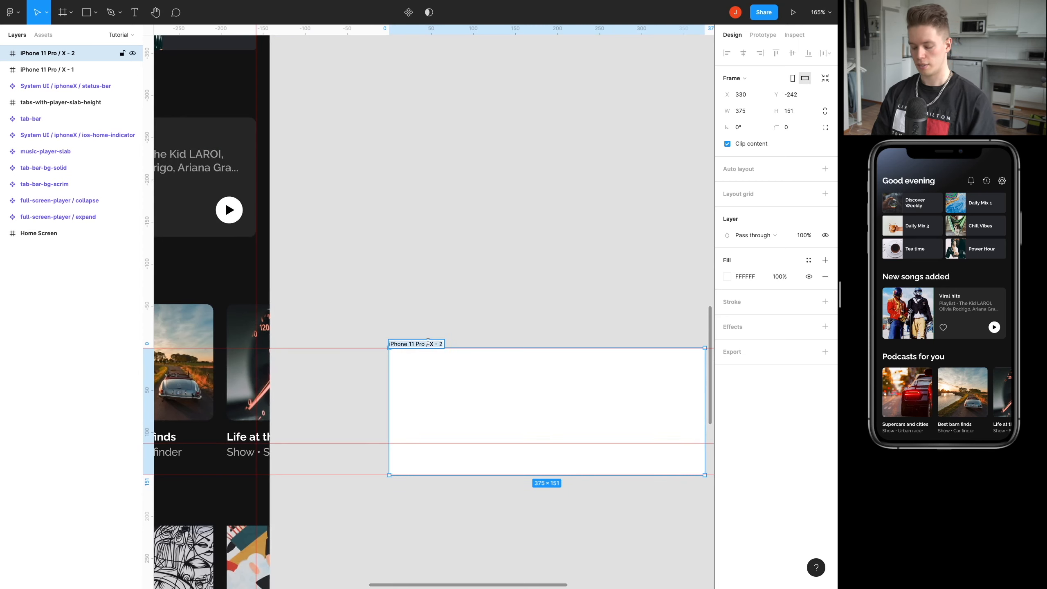
pyautogui.write('Player - Collapsed')
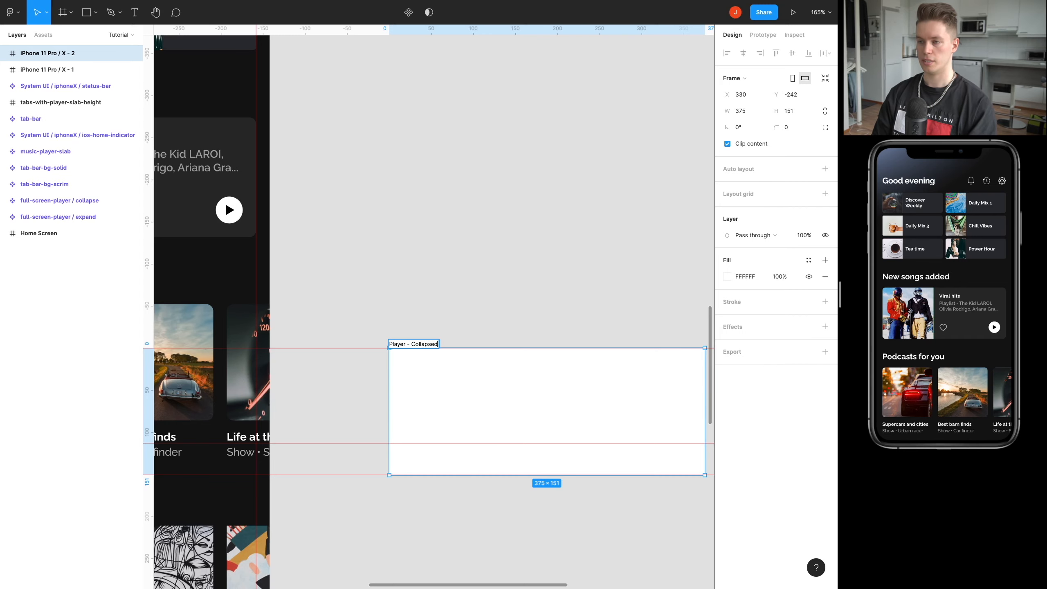
pyautogui.press('Return')
pyautogui.click(495, 276)
# Remove the white fill from the Player - Collapsed frame.
pyautogui.hscroll(3, 411, 244)
pyautogui.click(453, 339)
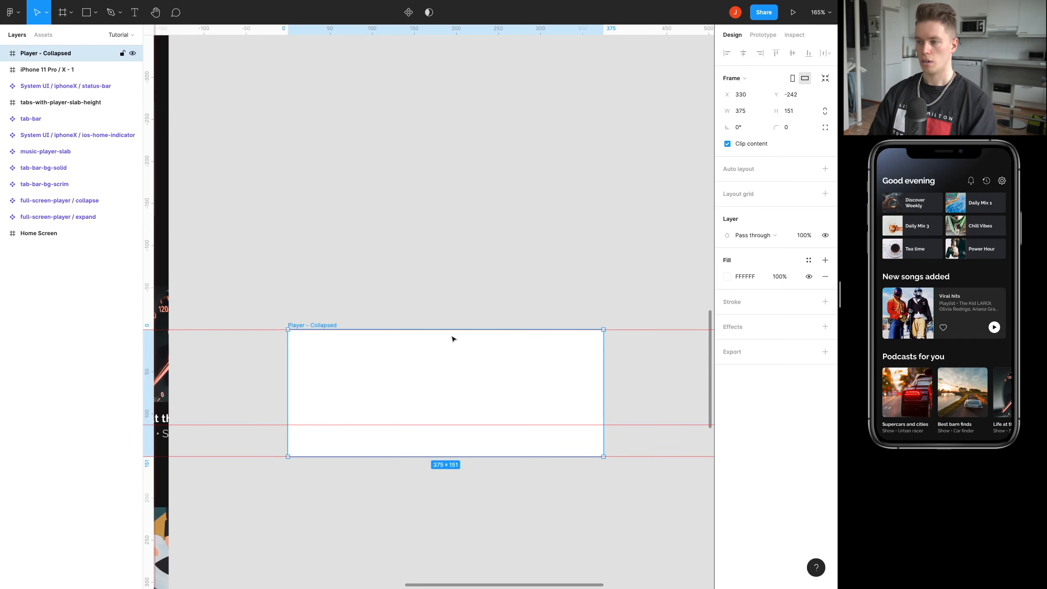
pyautogui.click(825, 276)
# Create an instance of the tab-bar-bg-scrim component in the empty canvas area beside the Home Screen.
pyautogui.scroll(-5, 432, 214)
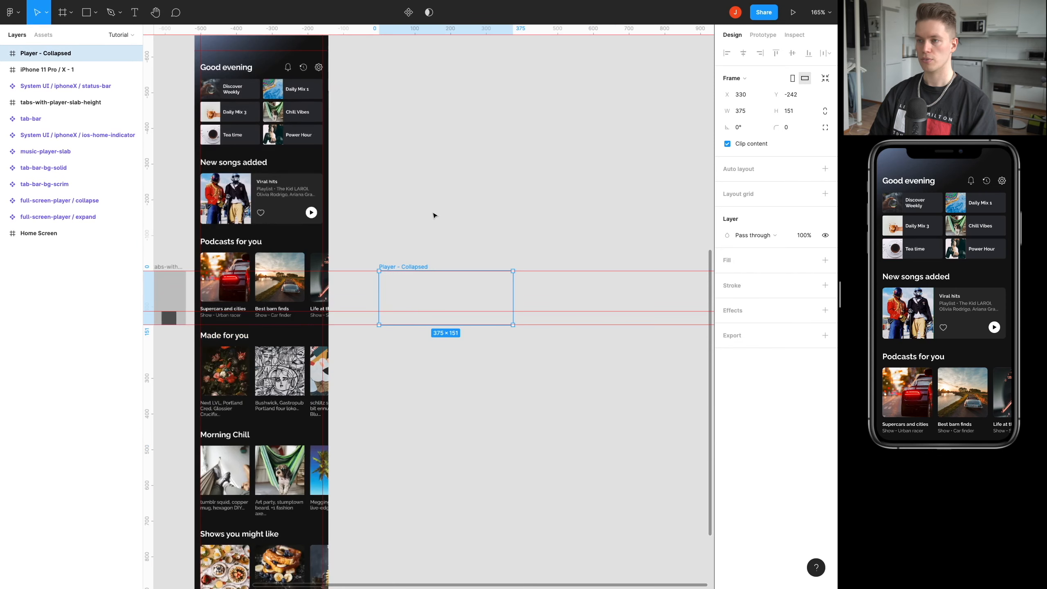
pyautogui.scroll(10, 432, 308)
pyautogui.scroll(-2, 446, 302)
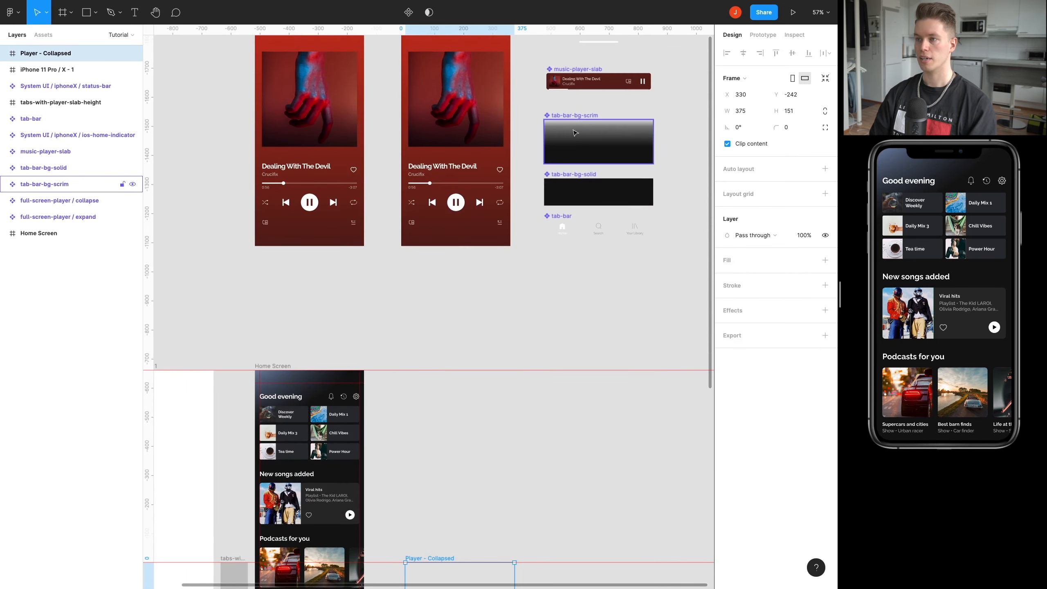
pyautogui.moveTo(584, 142); pyautogui.dragTo(466, 457)
pyautogui.scroll(-1, 486, 369)
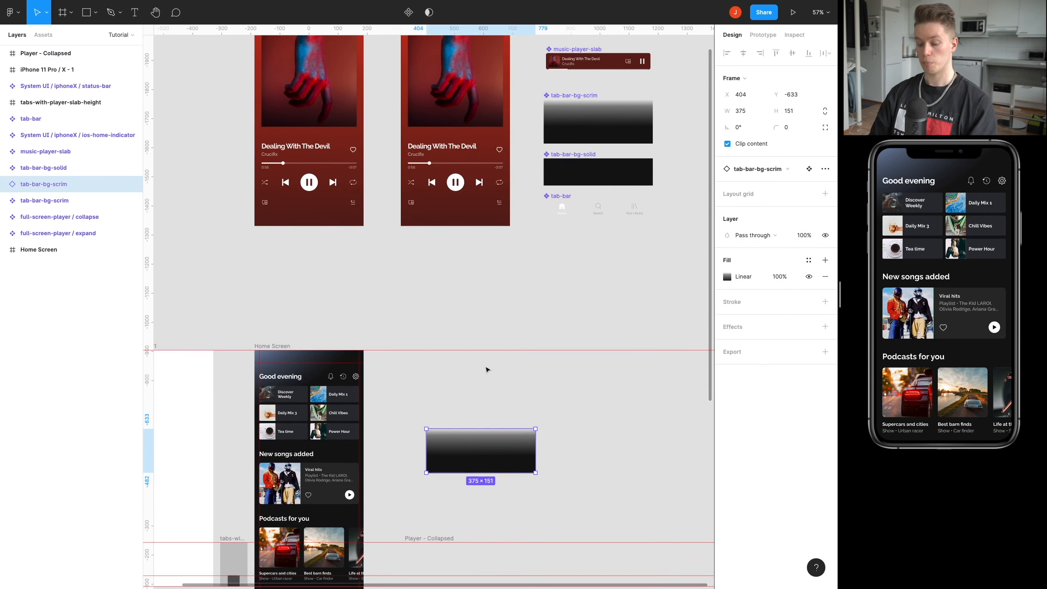
pyautogui.scroll(2, 511, 332)
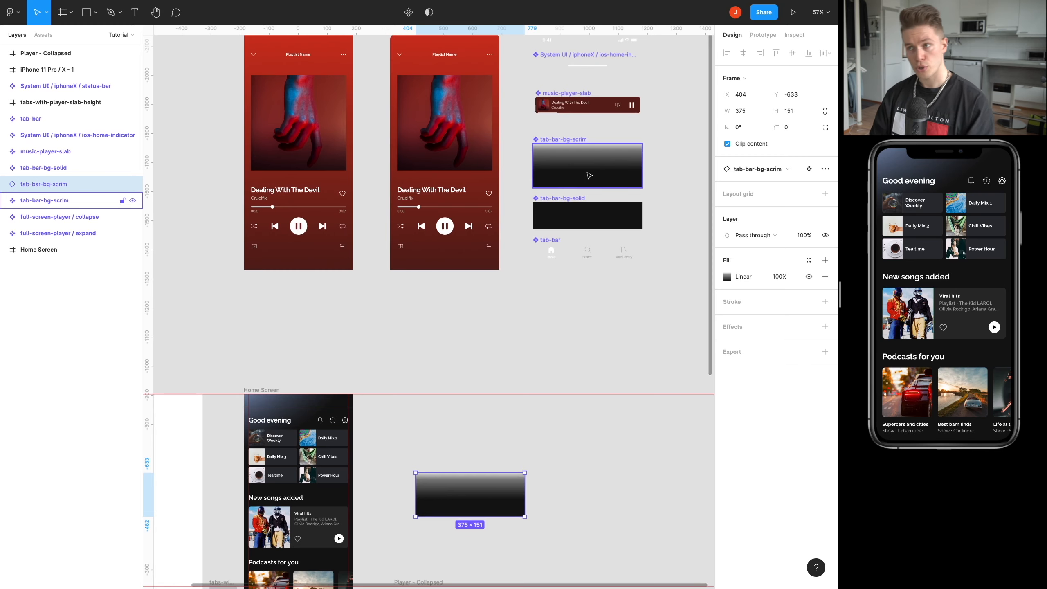
pyautogui.press('alt')
pyautogui.moveTo(589, 171); pyautogui.dragTo(549, 350)
pyautogui.press('Delete')
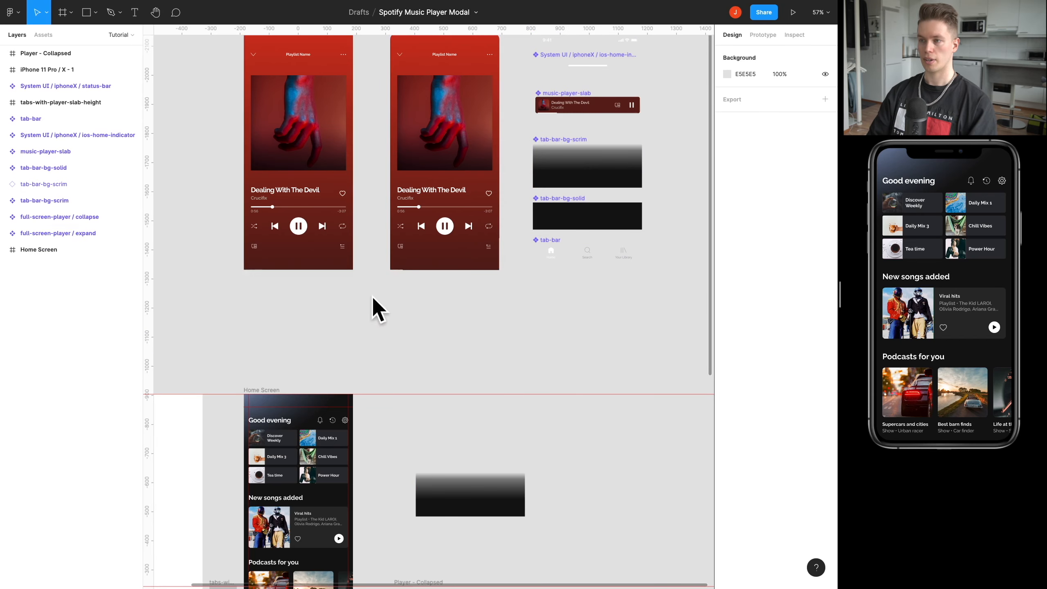
# Nest the tab-bar-bg-scrim instance in the Player - Collapsed frame so it fills it exactly at X 0, Y 0.
pyautogui.scroll(-6, 508, 364)
pyautogui.moveTo(487, 250); pyautogui.dragTo(455, 352)
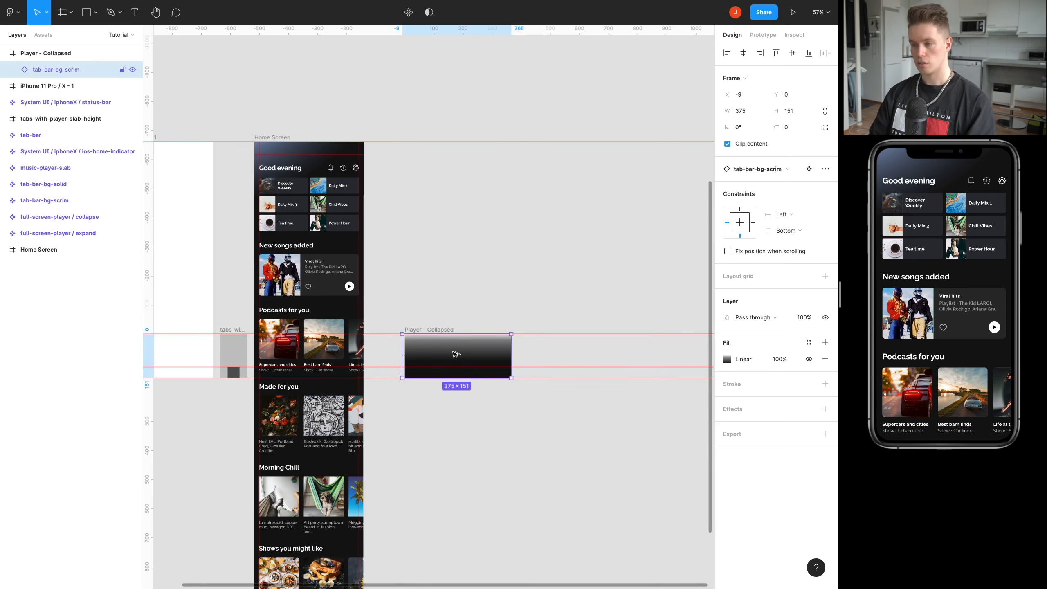
# Add an ios-home-indicator instance to the Player - Collapsed frame, flush with its bottom edge at X 0, Y 117.
pyautogui.scroll(10, 448, 279)
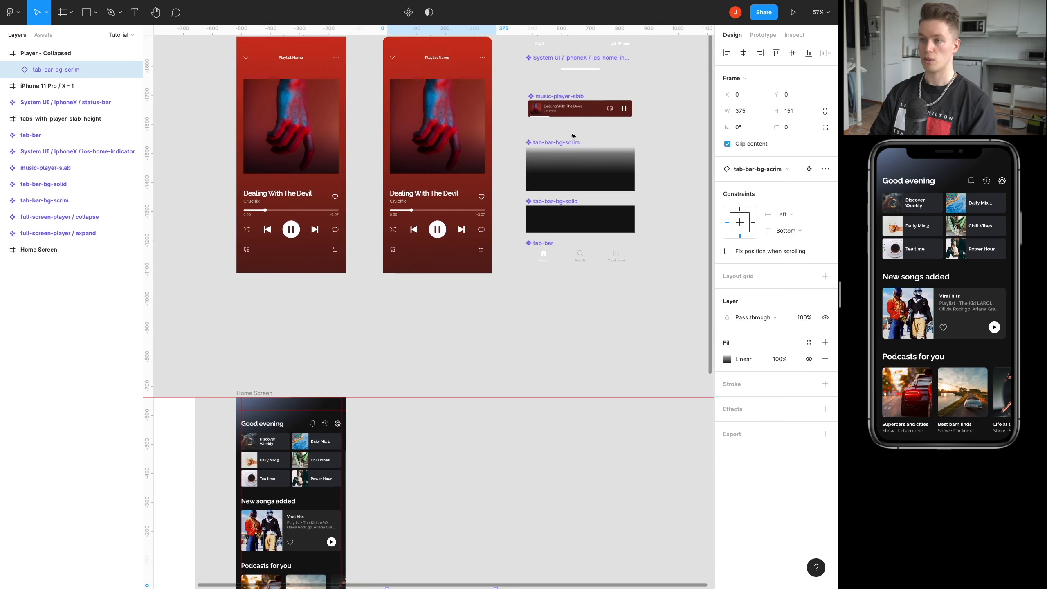
pyautogui.press('alt')
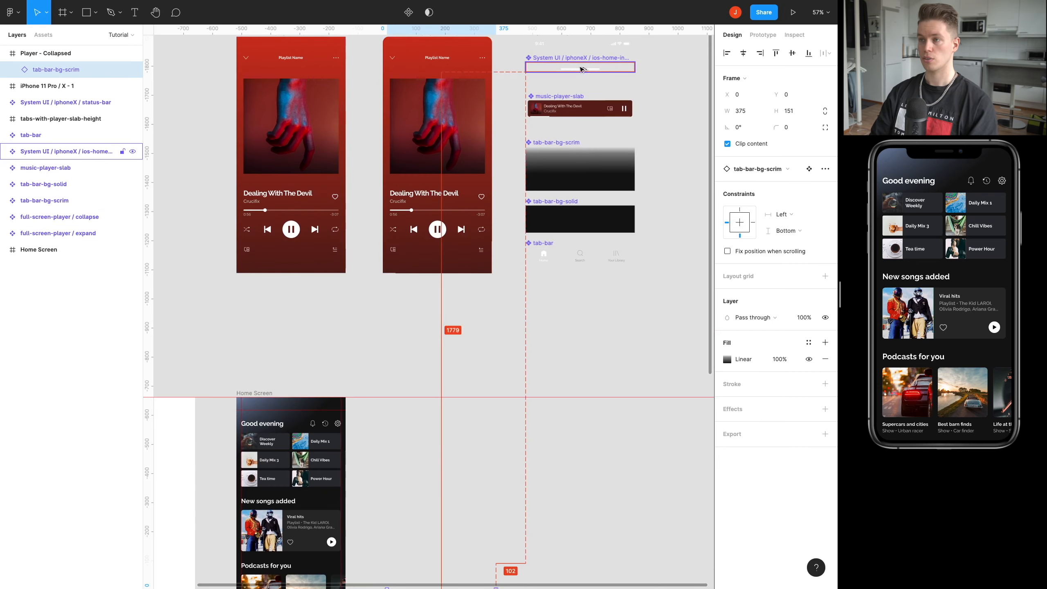
pyautogui.moveTo(581, 68); pyautogui.dragTo(445, 494)
pyautogui.scroll(-5, 470, 290)
pyautogui.scroll(3, 505, 368)
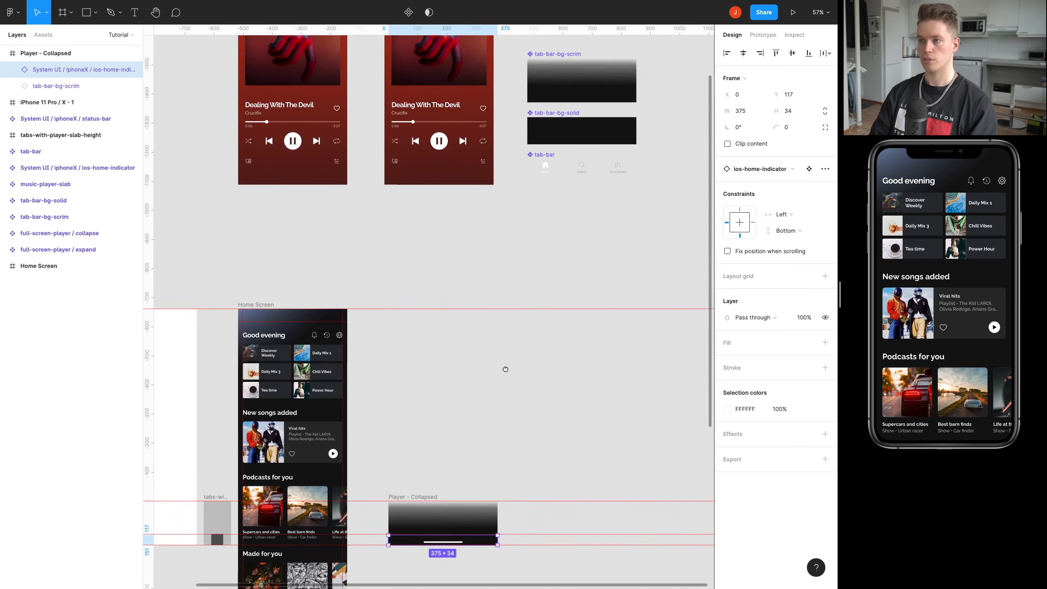
# Add a tab-bar instance to the Player - Collapsed frame, resting on the home-indicator guide at X 0, Y 54.
pyautogui.click(546, 220)
pyautogui.scroll(-3, 553, 235)
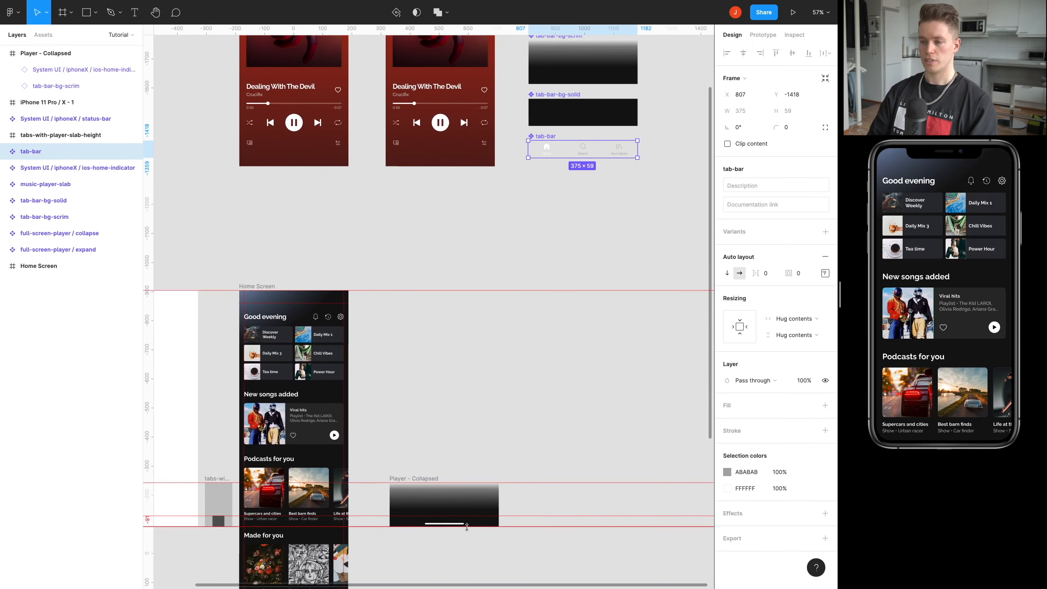
pyautogui.scroll(3, 566, 245)
pyautogui.moveTo(544, 219); pyautogui.dragTo(443, 452)
pyautogui.scroll(-4, 443, 451)
pyautogui.moveTo(497, 291); pyautogui.dragTo(459, 413)
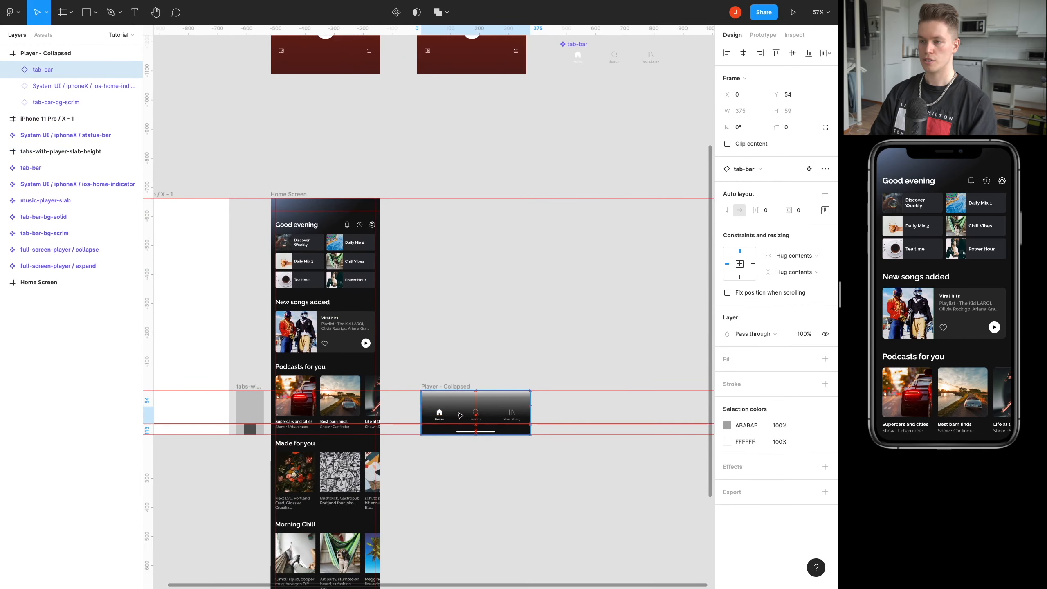
# Lower the tab-bar instance to Y 65 so the Home label's baseline sits on the guide.
pyautogui.scroll(5, 459, 413)
pyautogui.scroll(-3, 462, 385)
pyautogui.scroll(5, 498, 281)
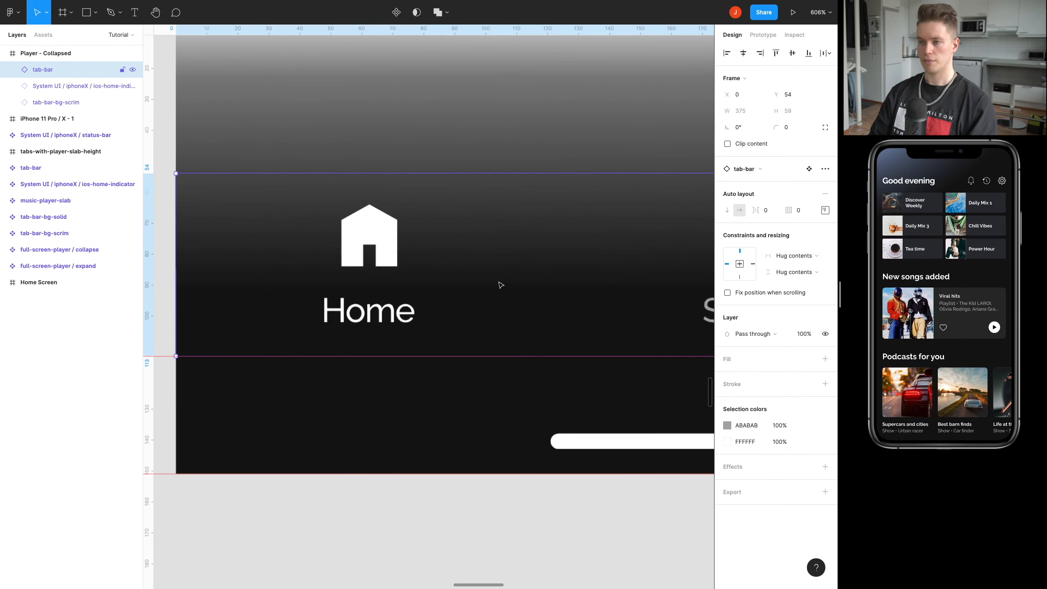
pyautogui.moveTo(460, 268); pyautogui.dragTo(460, 284)
pyautogui.scroll(1, 440, 329)
pyautogui.scroll(10, 441, 329)
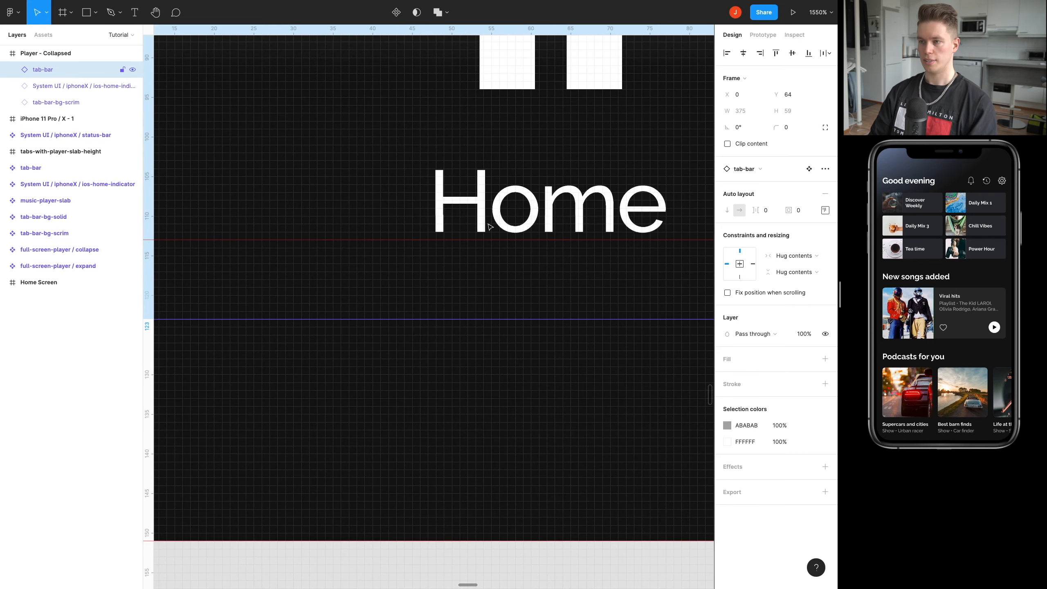
pyautogui.press('Down')
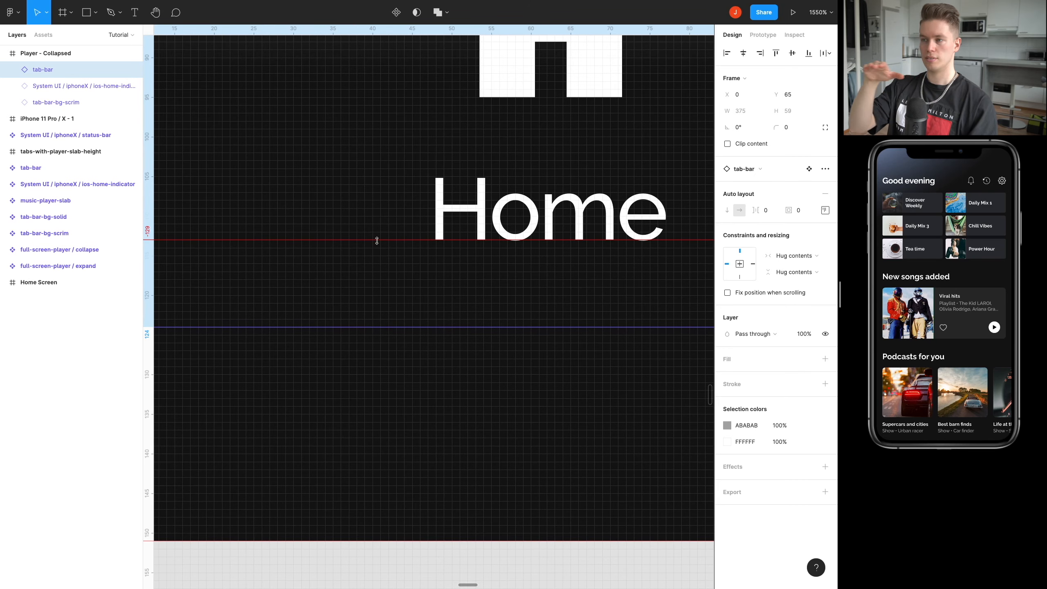
pyautogui.scroll(-12, 377, 241)
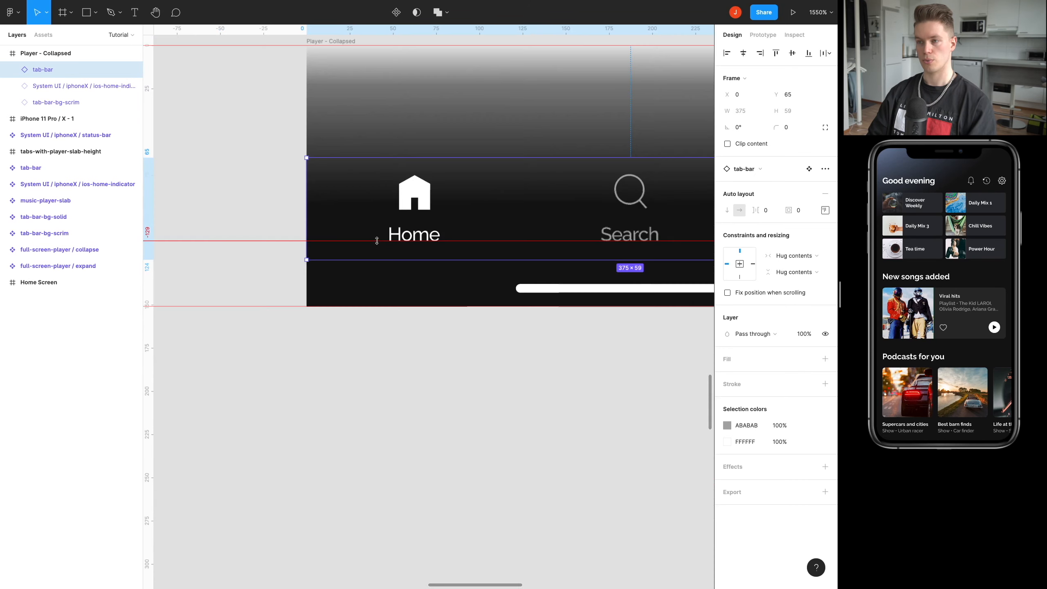
pyautogui.scroll(-2, 397, 241)
pyautogui.click(447, 121)
# Add a music-player-slab instance to the Player - Collapsed frame, above the tab bar at X 16, Y 0.
pyautogui.scroll(3, 444, 227)
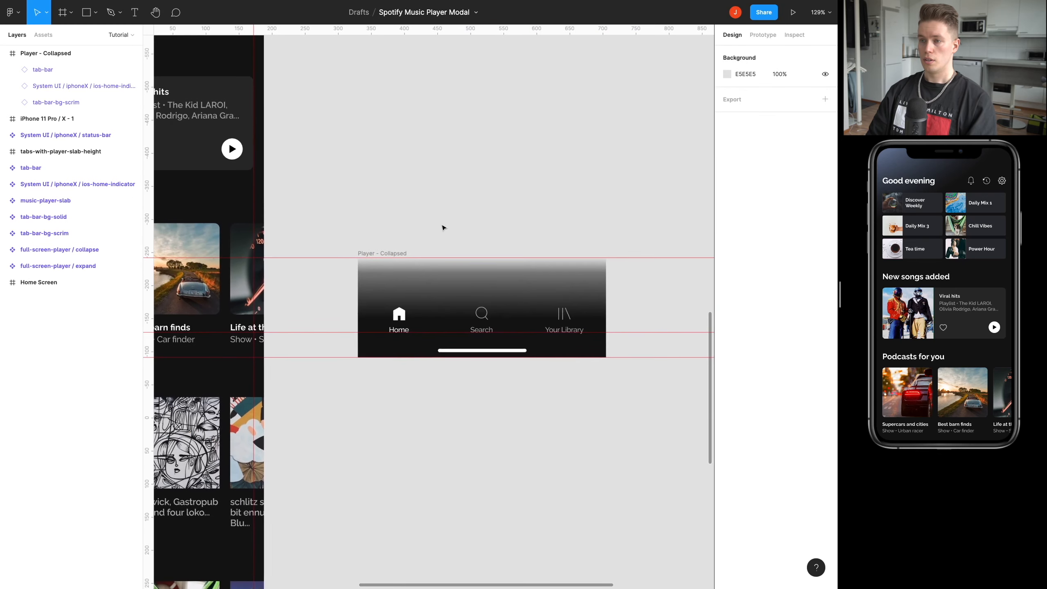
pyautogui.scroll(-6, 465, 154)
pyautogui.scroll(3, 455, 247)
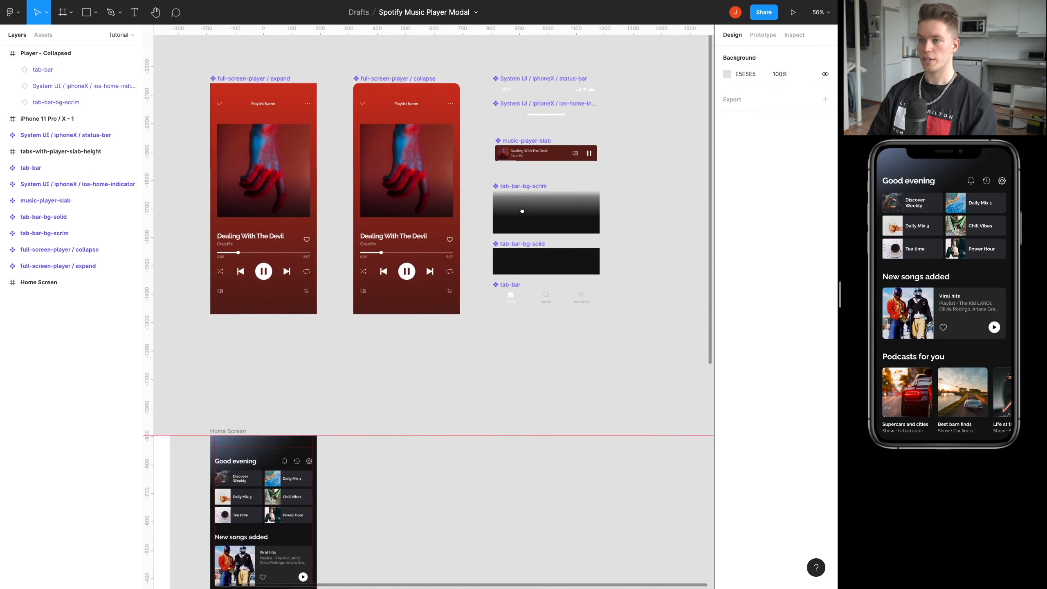
pyautogui.keyDown('alt'); pyautogui.moveTo(531, 168); pyautogui.dragTo(434, 508); pyautogui.keyUp('alt')
pyautogui.scroll(-7, 439, 355)
pyautogui.scroll(2, 465, 250)
pyautogui.scroll(5, 464, 249)
pyautogui.moveTo(501, 147); pyautogui.dragTo(482, 331)
pyautogui.scroll(2, 430, 410)
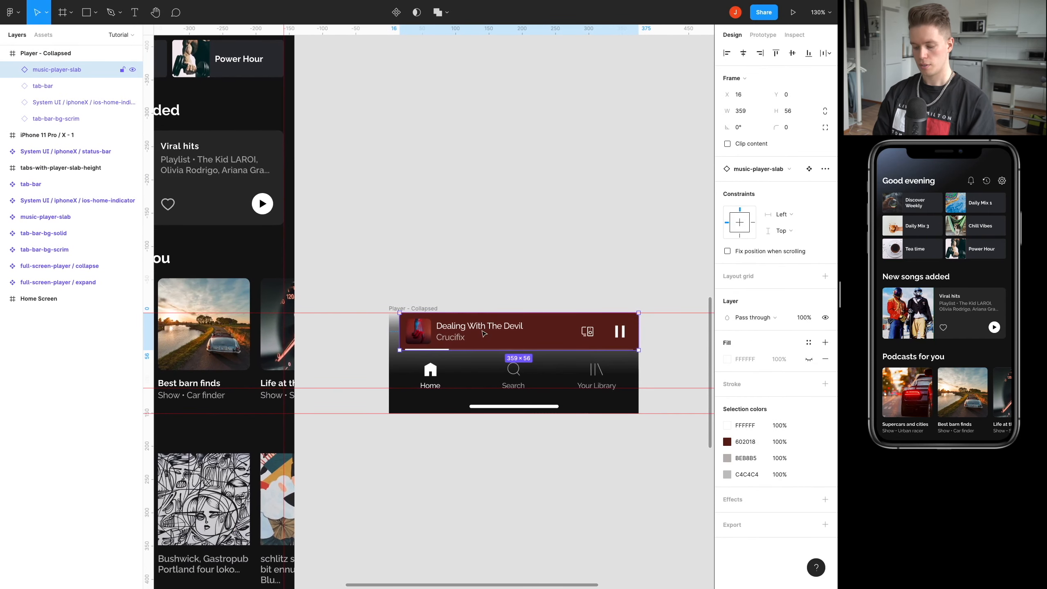
# Center the music-player-slab horizontally in the Player - Collapsed frame and align it to the frame's top edge.
pyautogui.hotkey('alt', 'h')
pyautogui.hotkey('alt', 'v')
pyautogui.hotkey('alt', 'w')
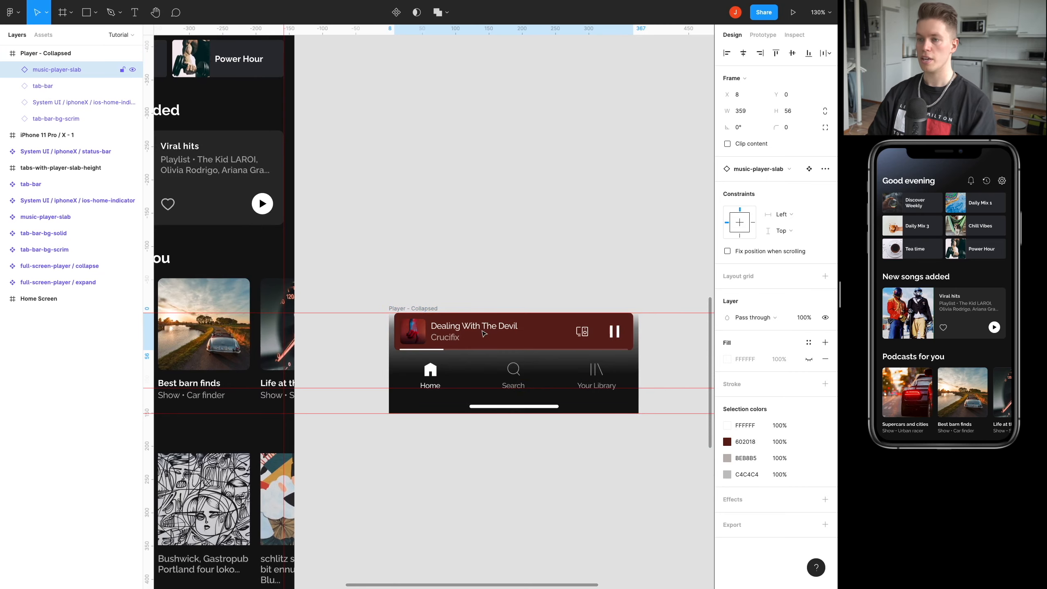
pyautogui.click(514, 227)
# Create an instance of the status-bar component above the Player - Collapsed frame, in line with its left edge.
pyautogui.scroll(-5, 514, 228)
pyautogui.scroll(8, 498, 334)
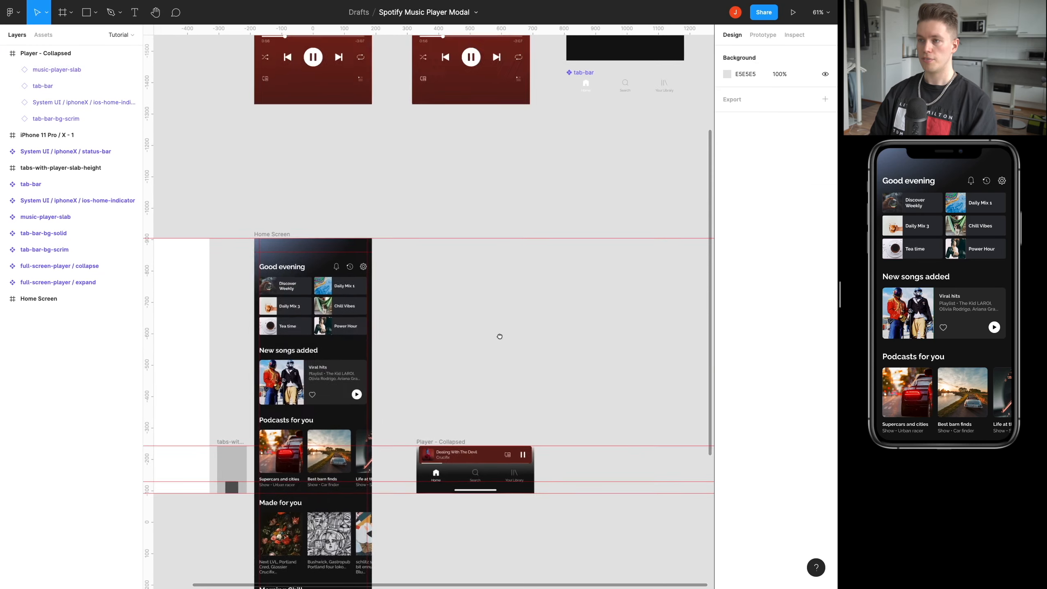
pyautogui.moveTo(548, 156); pyautogui.dragTo(478, 334)
pyautogui.scroll(3, 528, 219)
pyautogui.hscroll(1, 527, 219)
pyautogui.click(525, 201)
pyautogui.press('Delete')
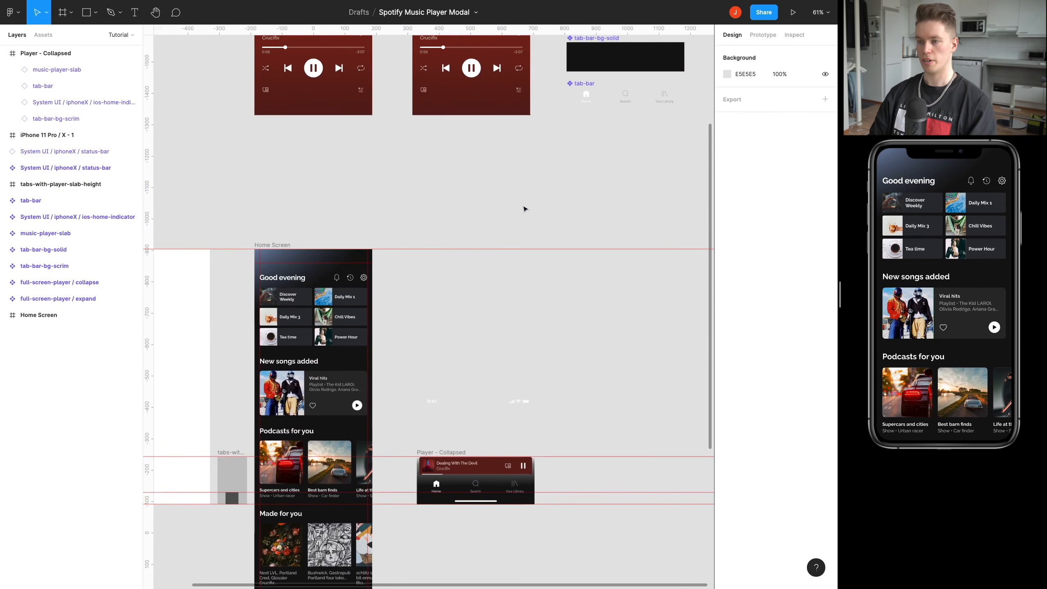
# Nest the status-bar instance inside the Player - Collapsed frame, over the music player slab.
pyautogui.scroll(-5, 523, 208)
pyautogui.click(459, 279)
pyautogui.scroll(5, 458, 280)
pyautogui.scroll(-3, 466, 194)
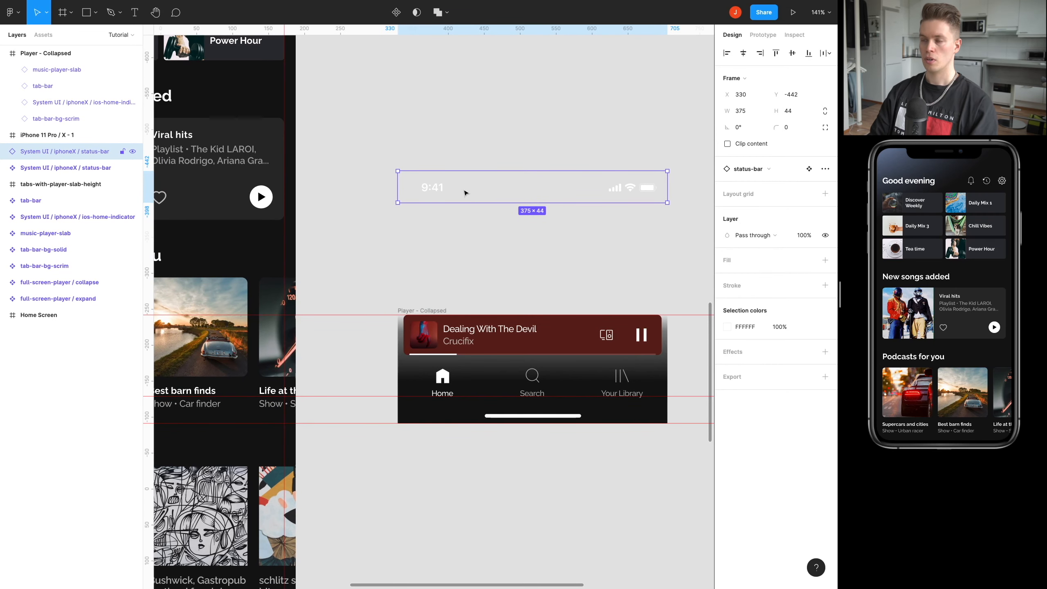
pyautogui.moveTo(465, 193); pyautogui.dragTo(451, 329)
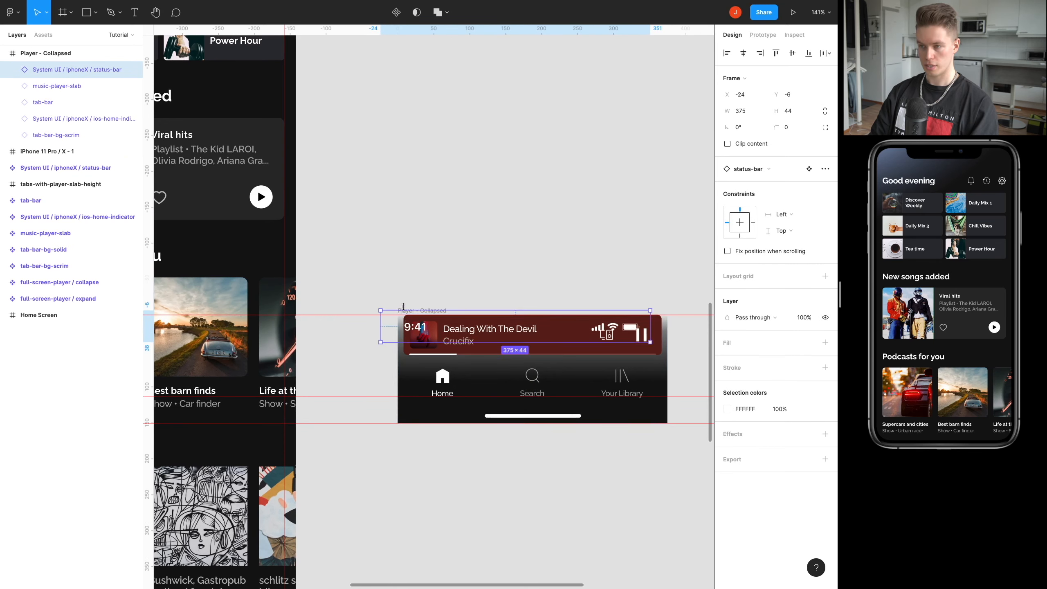
pyautogui.moveTo(435, 328); pyautogui.dragTo(452, 331)
# Turn off content clipping for the Player - Collapsed frame.
pyautogui.click(429, 312)
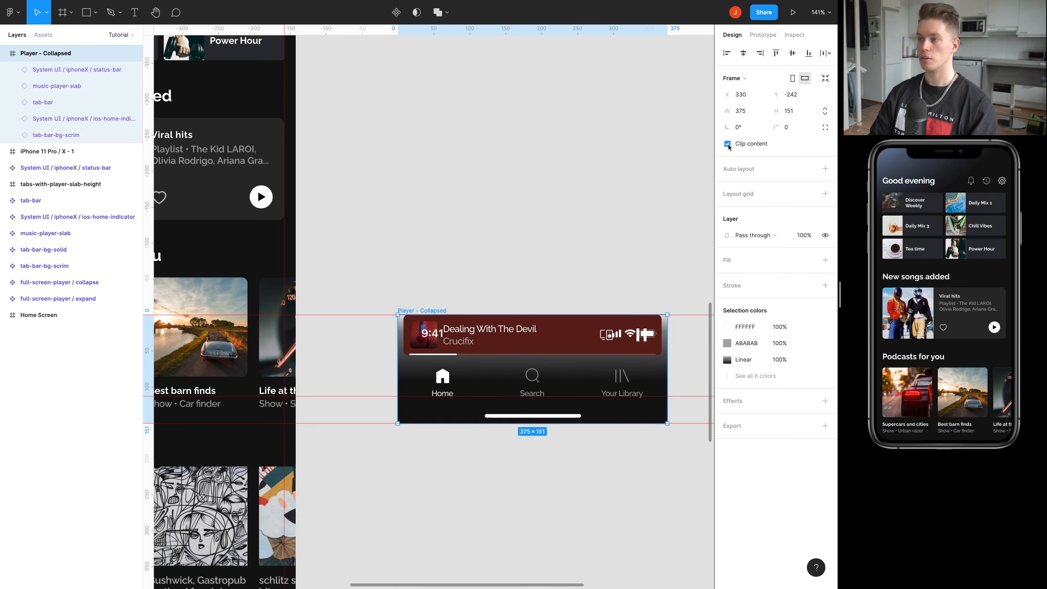
pyautogui.click(438, 307)
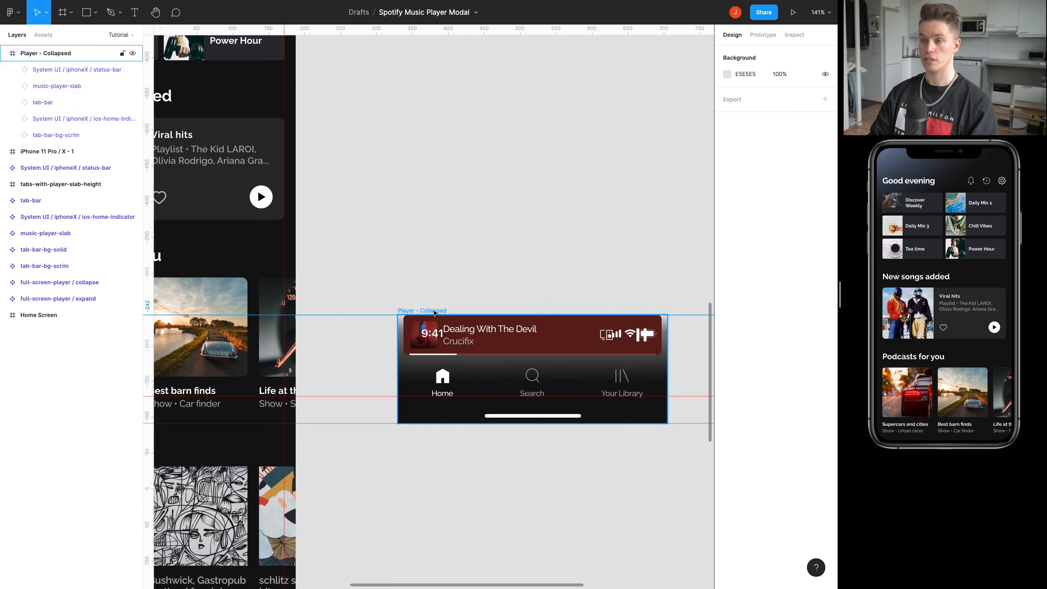
pyautogui.click(434, 312)
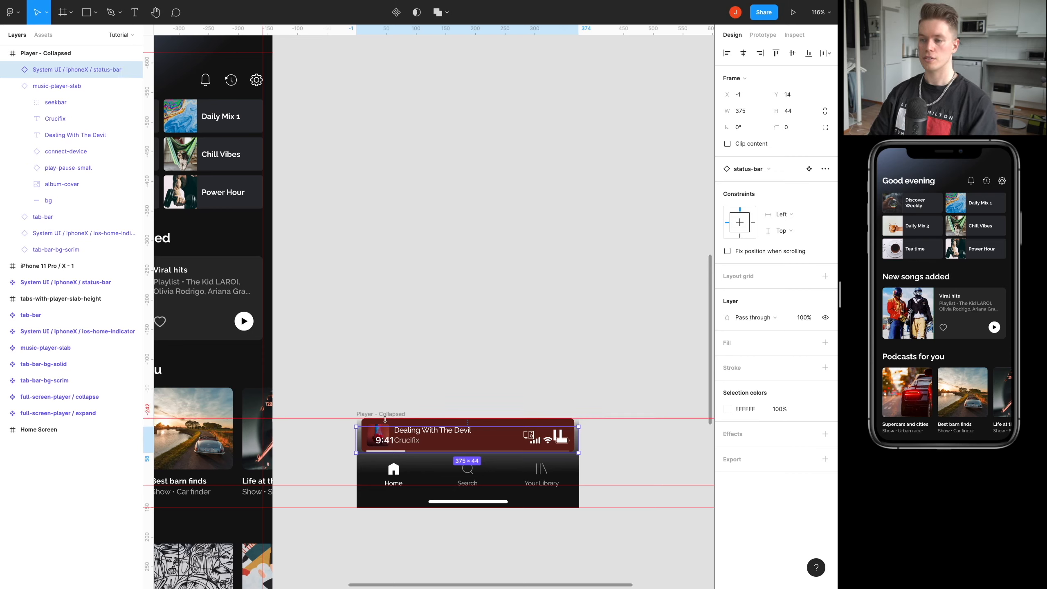
# Align the nested status bar at X 0 and raise it above the Player - Collapsed frame to Y -144.
pyautogui.press('Right')
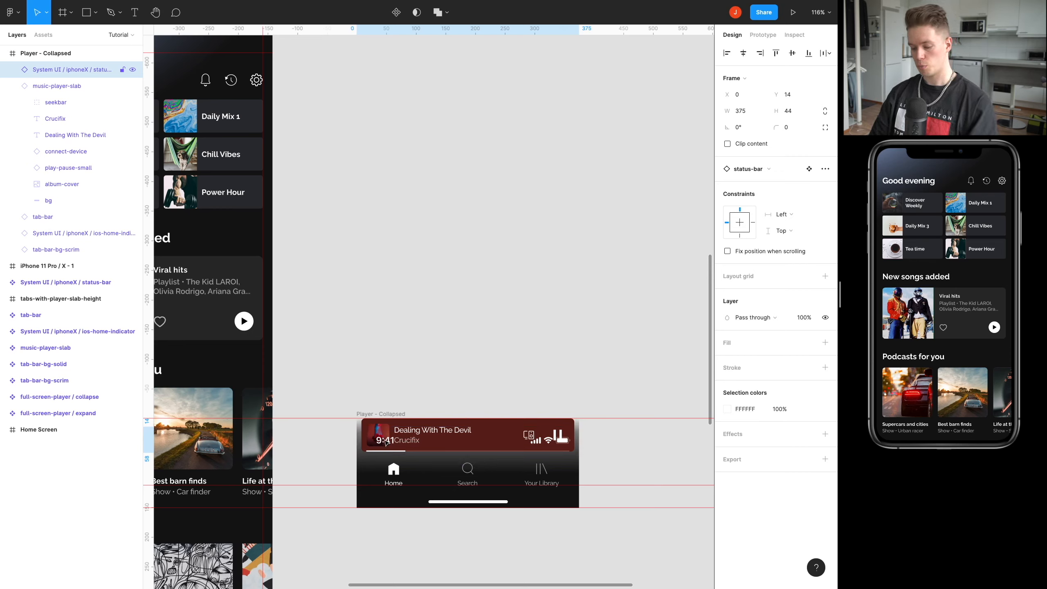
pyautogui.press('Up')
pyautogui.press('Up')
pyautogui.press('Up')
pyautogui.press('Up')
pyautogui.hotkey('shift', 'Up')
pyautogui.hotkey('shift', 'Up')
pyautogui.hotkey('shift', 'Up')
pyautogui.hotkey('shift', 'Up')
pyautogui.hotkey('shift', 'Up')
pyautogui.hotkey('shift', 'Up')
pyautogui.hotkey('shift', 'Up')
pyautogui.hotkey('shift', 'Up')
pyautogui.hotkey('shift', 'Up')
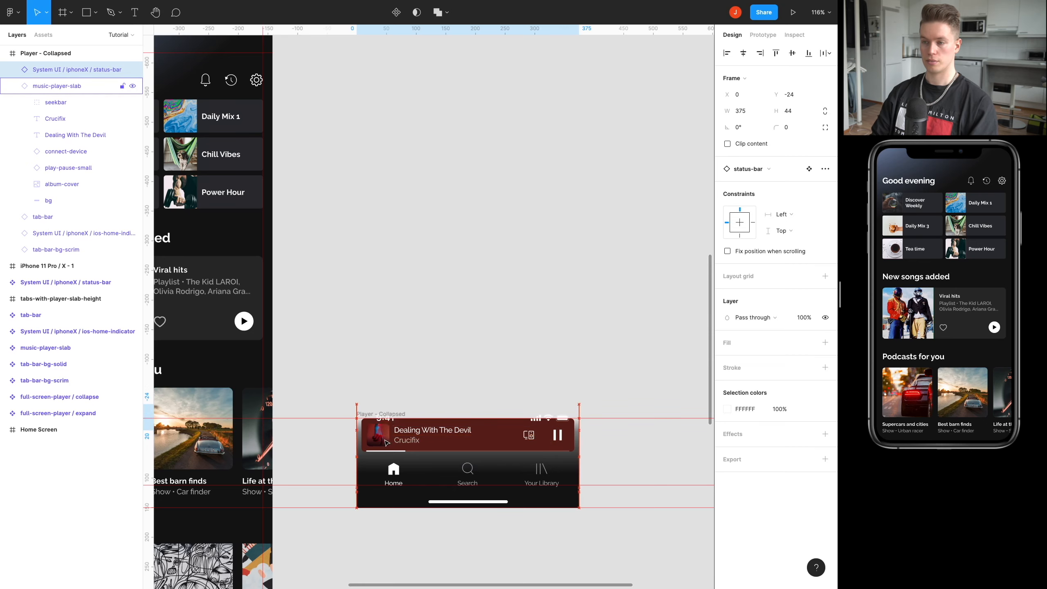
pyautogui.hotkey('shift', 'Up')
pyautogui.hotkey('shift', 'Up')
pyautogui.hotkey('shift', 'Up')
pyautogui.hotkey('shift', 'Up')
pyautogui.hotkey('shift', 'Up')
pyautogui.hotkey('shift', 'Up')
pyautogui.press('Up')
pyautogui.press('Up')
pyautogui.press('Up')
pyautogui.press('Up')
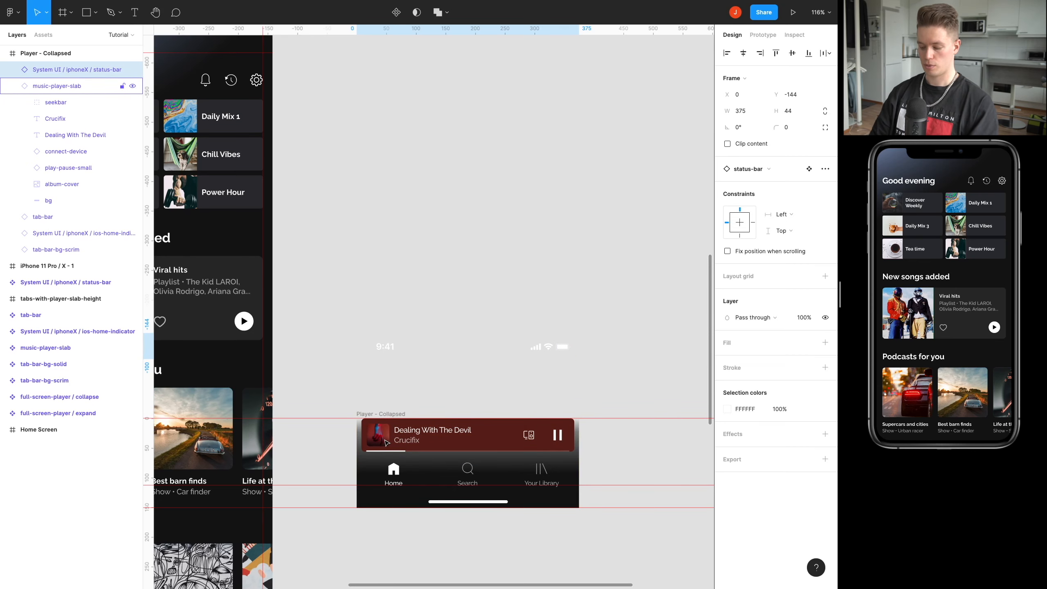
# Raise the nested status bar to Y -661, aligning its top edge with the Home Screen's top guide.
pyautogui.scroll(-5, 416, 297)
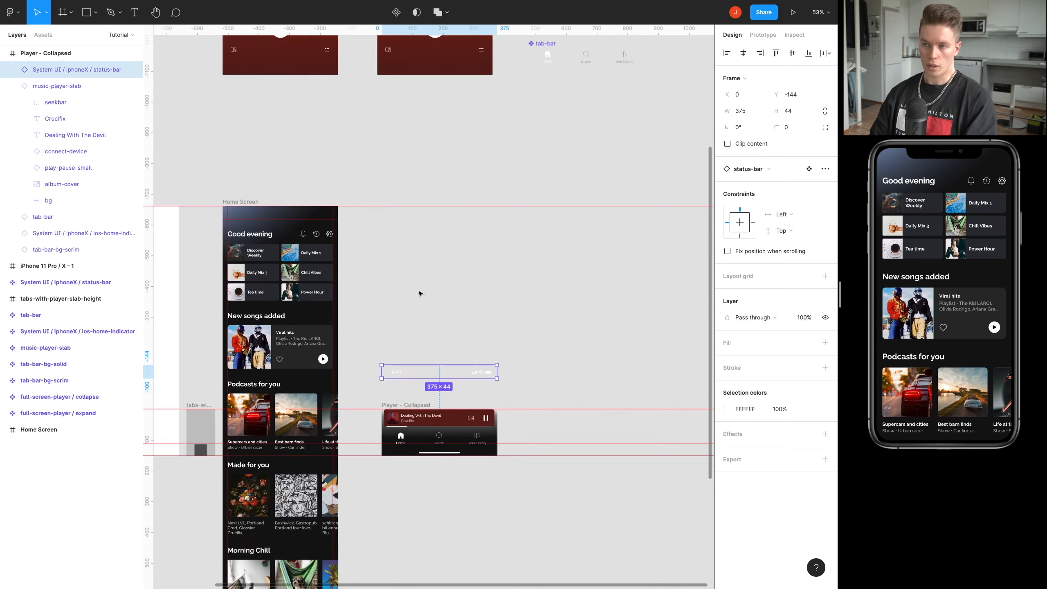
pyautogui.moveTo(417, 376); pyautogui.dragTo(406, 213)
pyautogui.scroll(5, 406, 212)
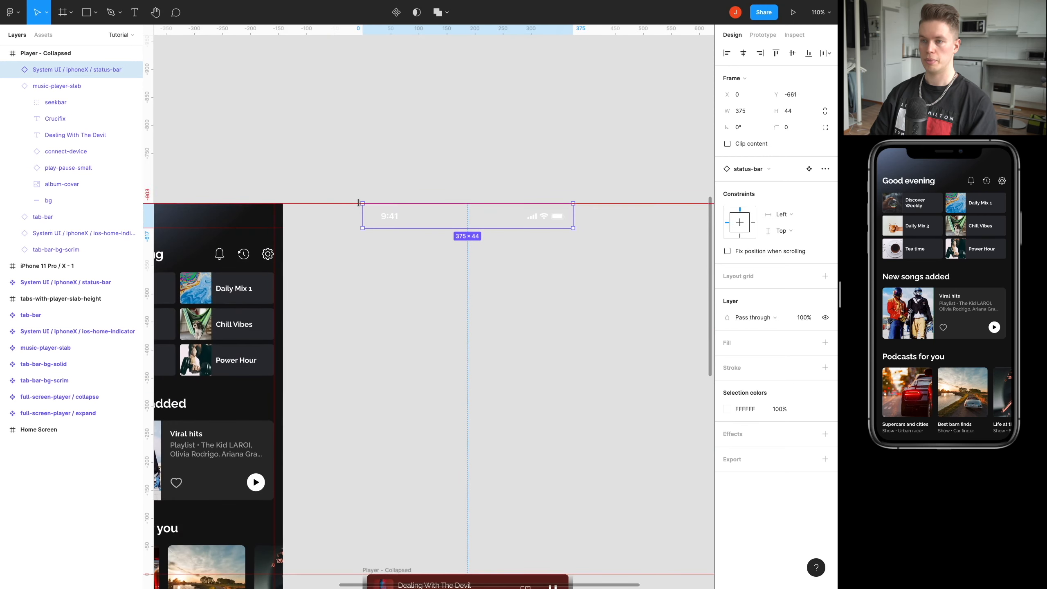
pyautogui.hscroll(-3, 498, 191)
pyautogui.scroll(-3, 498, 190)
pyautogui.hscroll(3, 498, 190)
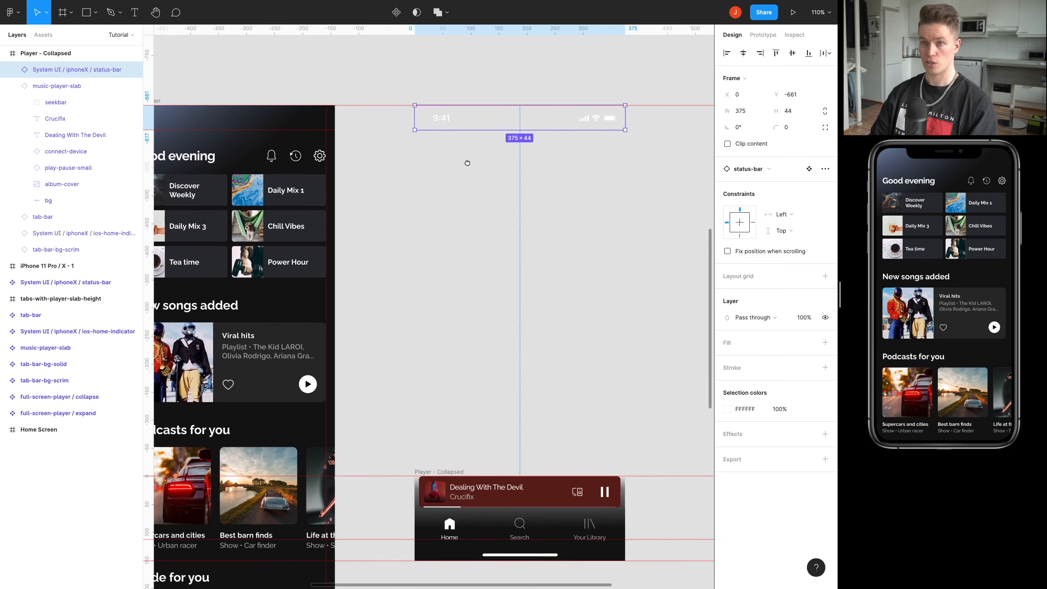
# Fold away the music-player-slab's nested layers and select the Player - Collapsed frame.
pyautogui.click(13, 86)
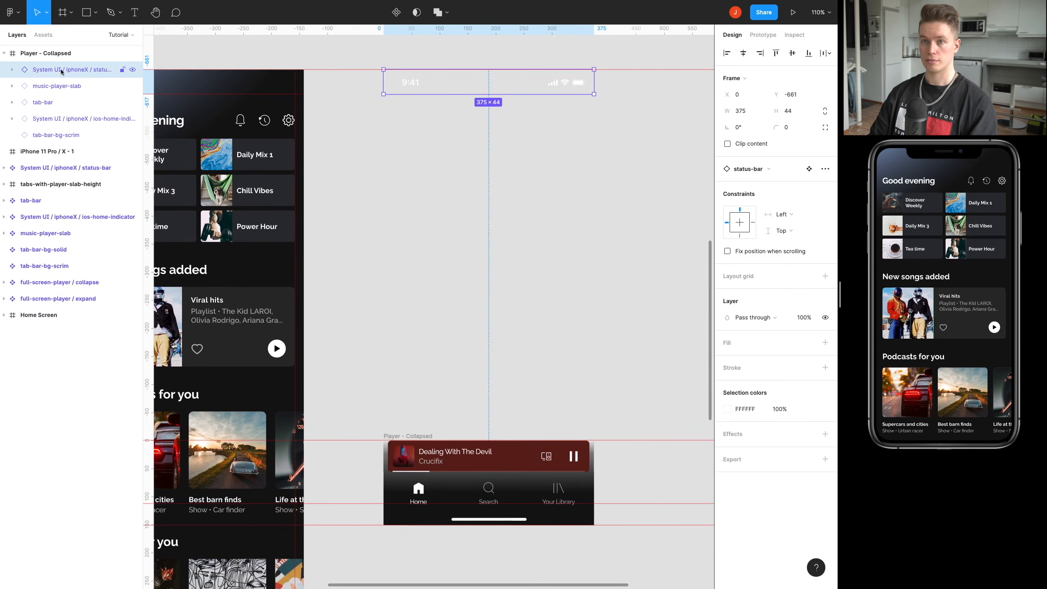
pyautogui.scroll(2, 383, 136)
pyautogui.hscroll(2, 383, 135)
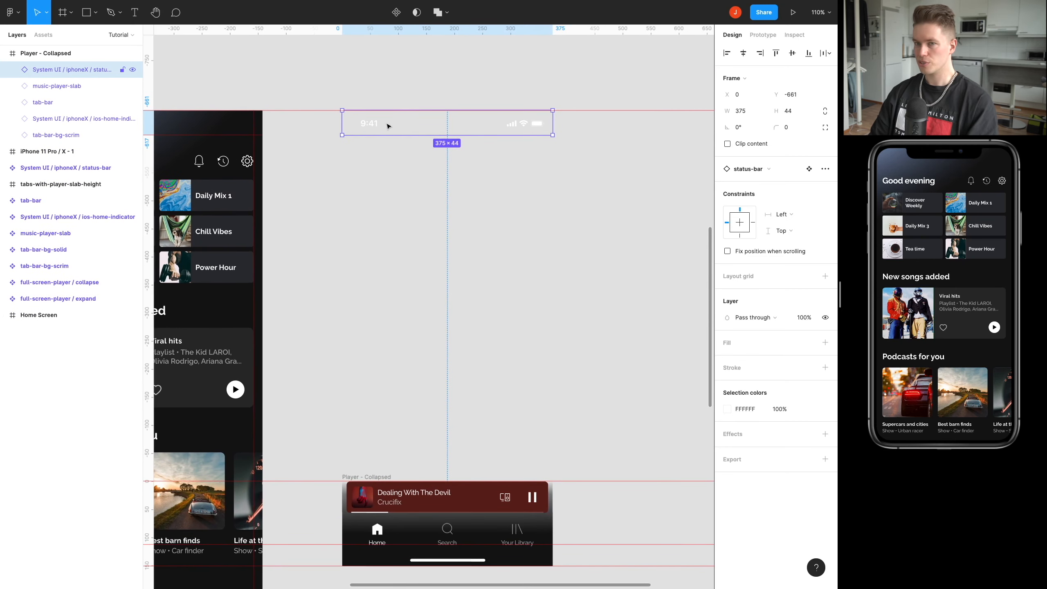
pyautogui.scroll(-2, 387, 126)
pyautogui.moveTo(54, 69)
pyautogui.mouseDown()
pyautogui.moveTo(52, 50)
pyautogui.moveTo(46, 78)
pyautogui.mouseUp()
pyautogui.click(38, 57)
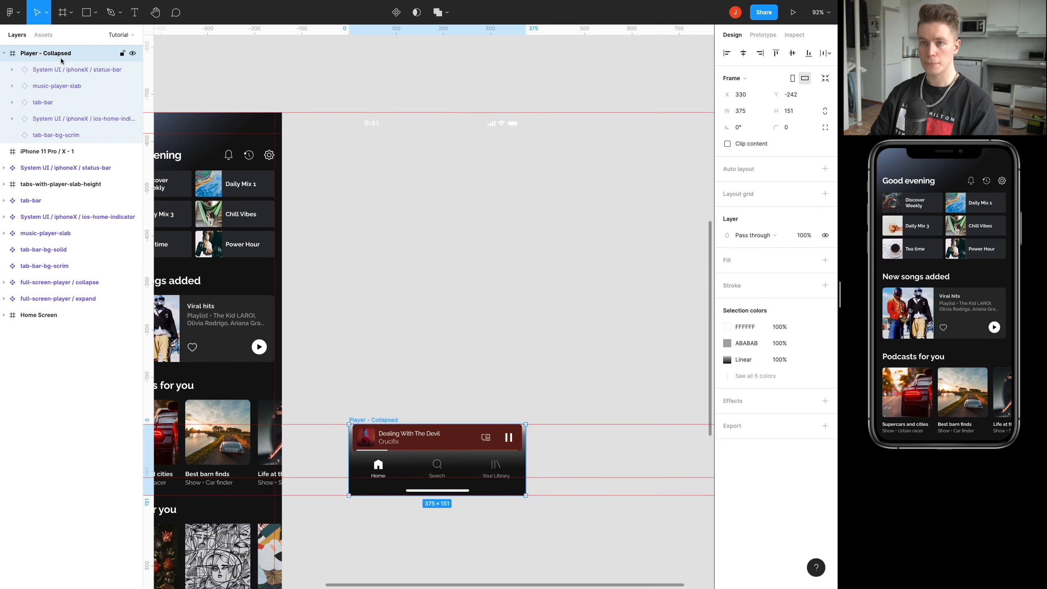
# Place a tab-bar-bg-solid instance over the Player - Collapsed frame's tab bar and move it to the bottom of the frame's layer stack.
pyautogui.scroll(-4, 405, 320)
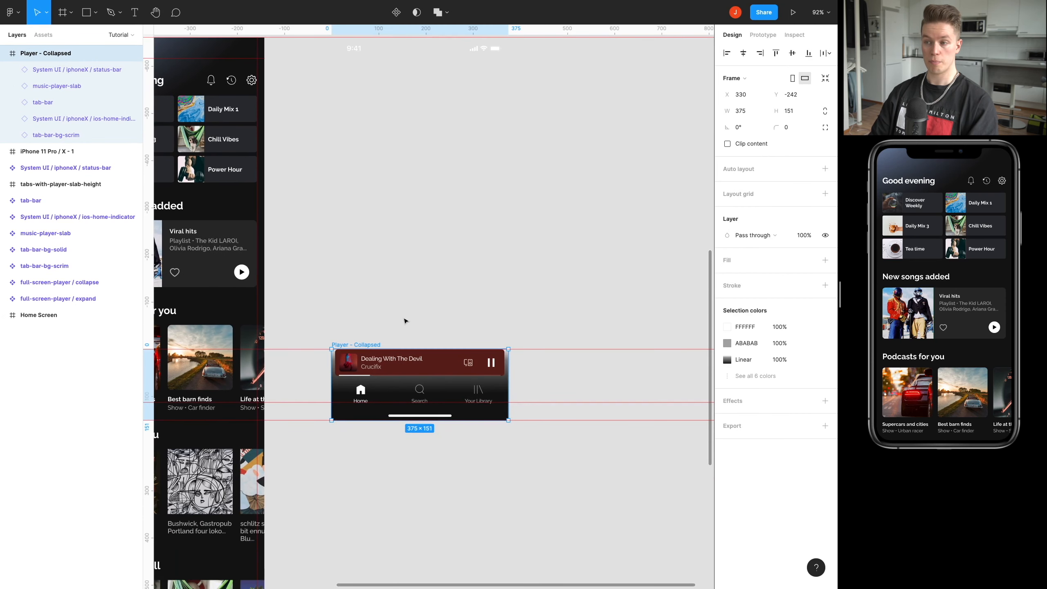
pyautogui.scroll(-5, 424, 332)
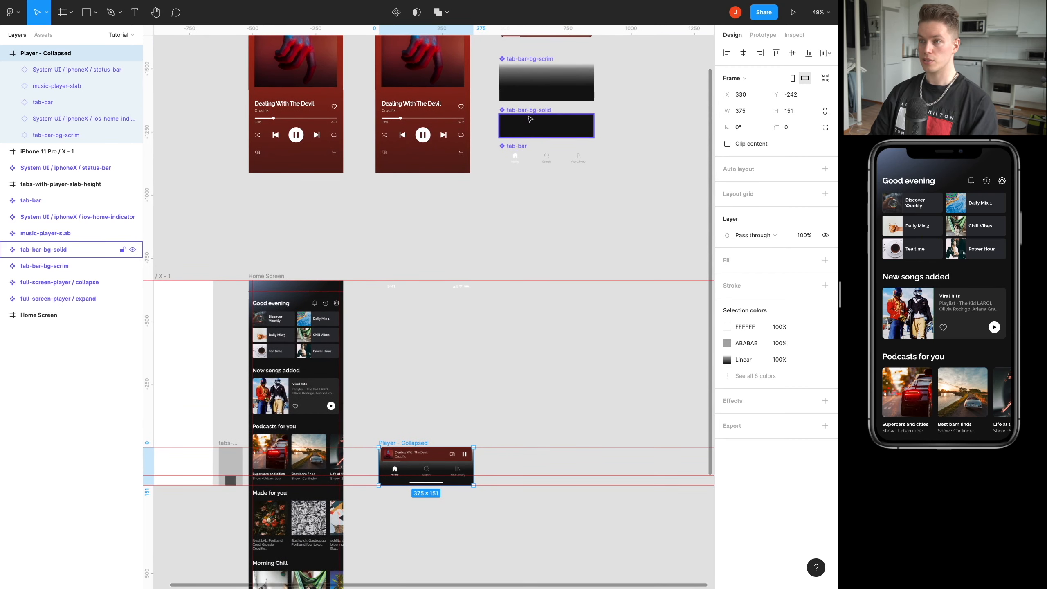
pyautogui.click(530, 119)
pyautogui.moveTo(527, 123); pyautogui.dragTo(421, 397)
pyautogui.scroll(5, 420, 397)
pyautogui.moveTo(431, 277); pyautogui.dragTo(453, 104)
pyautogui.scroll(2, 453, 140)
pyautogui.moveTo(496, 190); pyautogui.dragTo(404, 298)
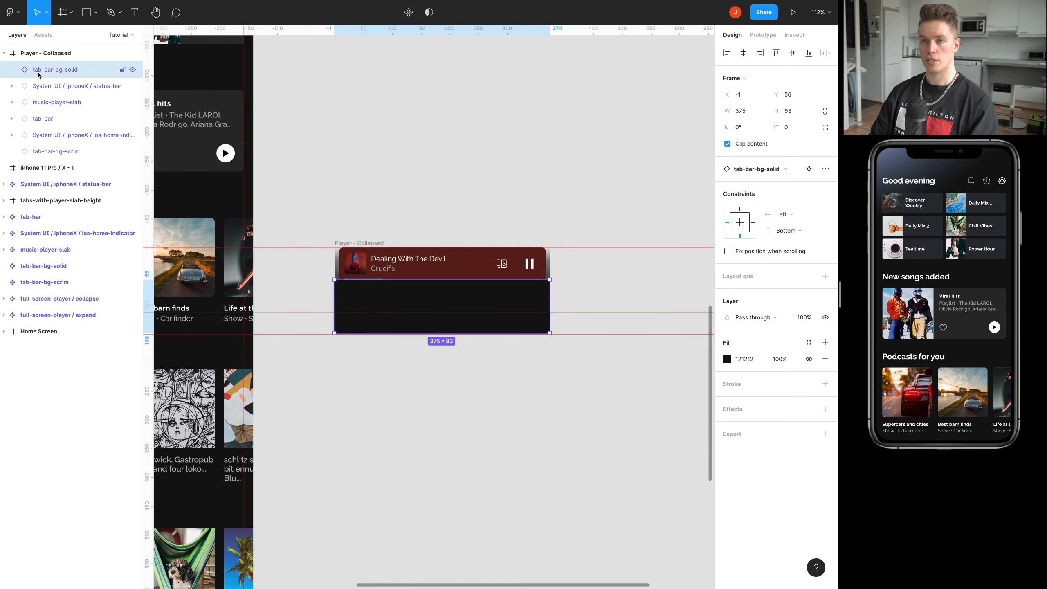
pyautogui.moveTo(41, 74); pyautogui.dragTo(42, 163)
# Examine the Player - Collapsed frame's layers one by one, from the tab-bar backgrounds up to the status bar.
pyautogui.click(43, 140)
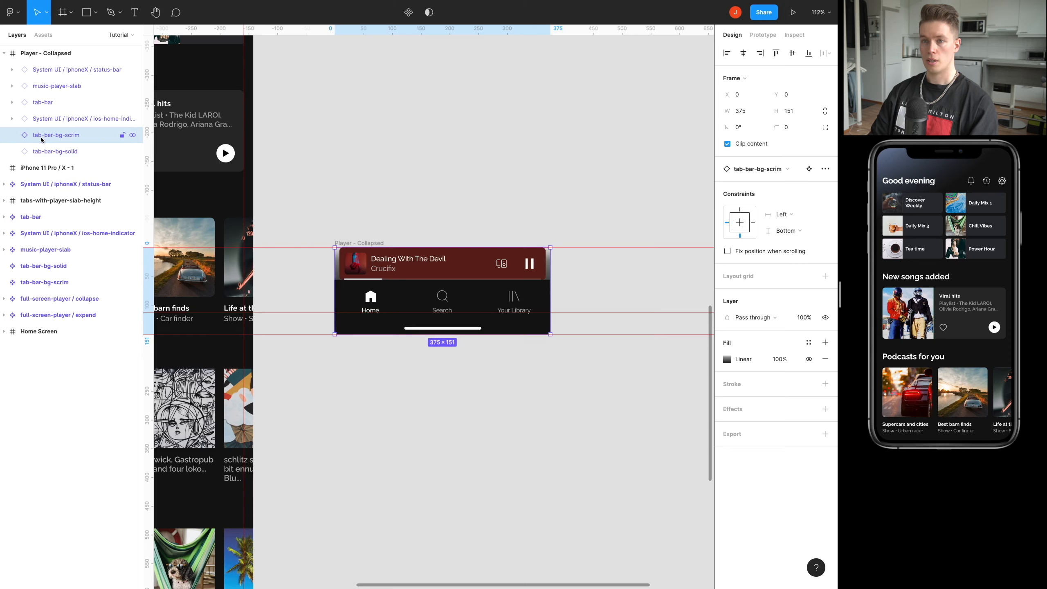
pyautogui.click(73, 153)
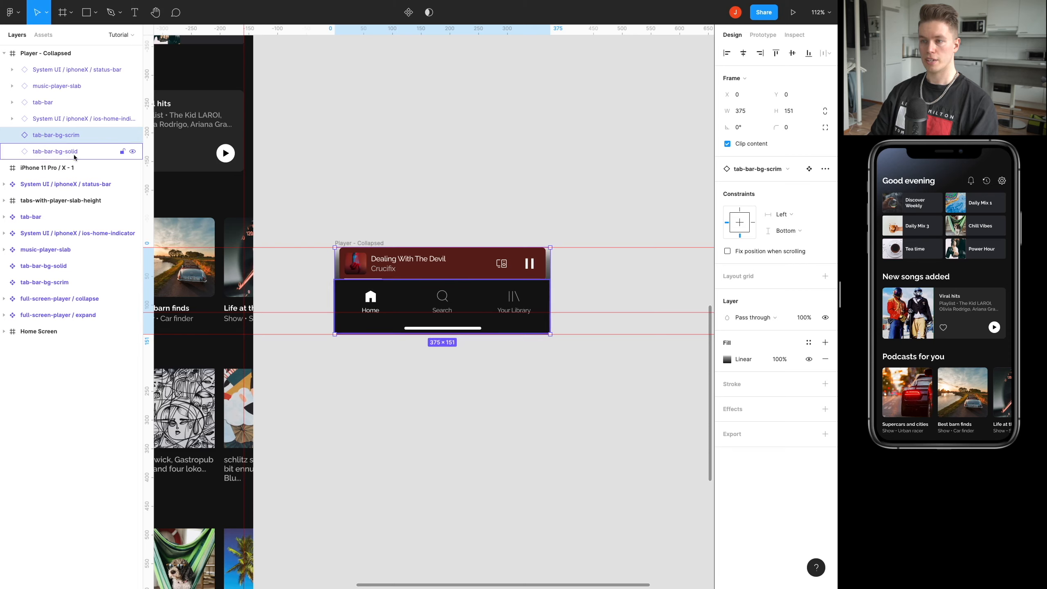
pyautogui.click(61, 140)
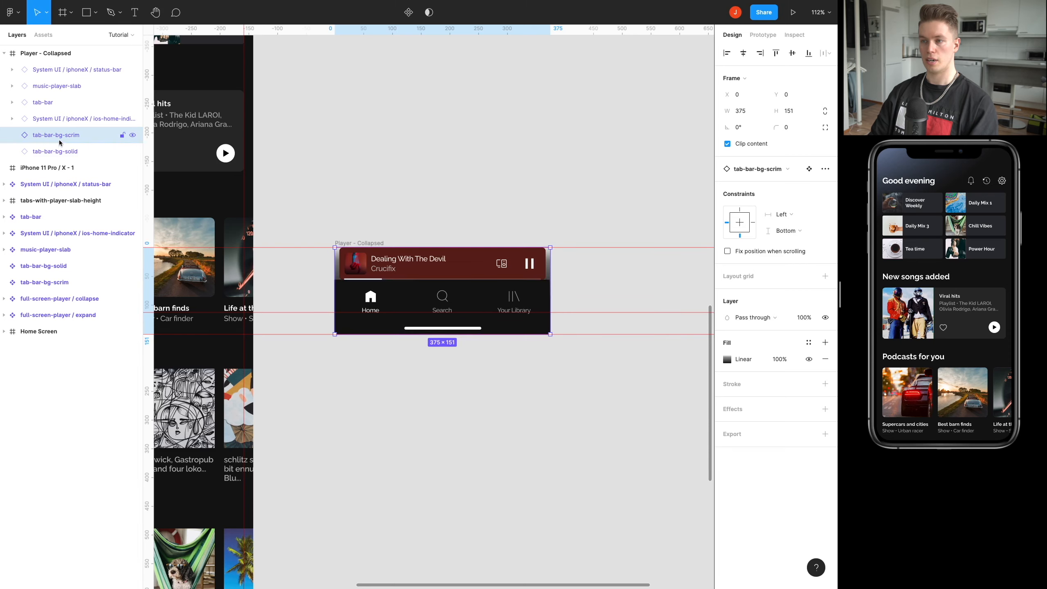
pyautogui.click(53, 124)
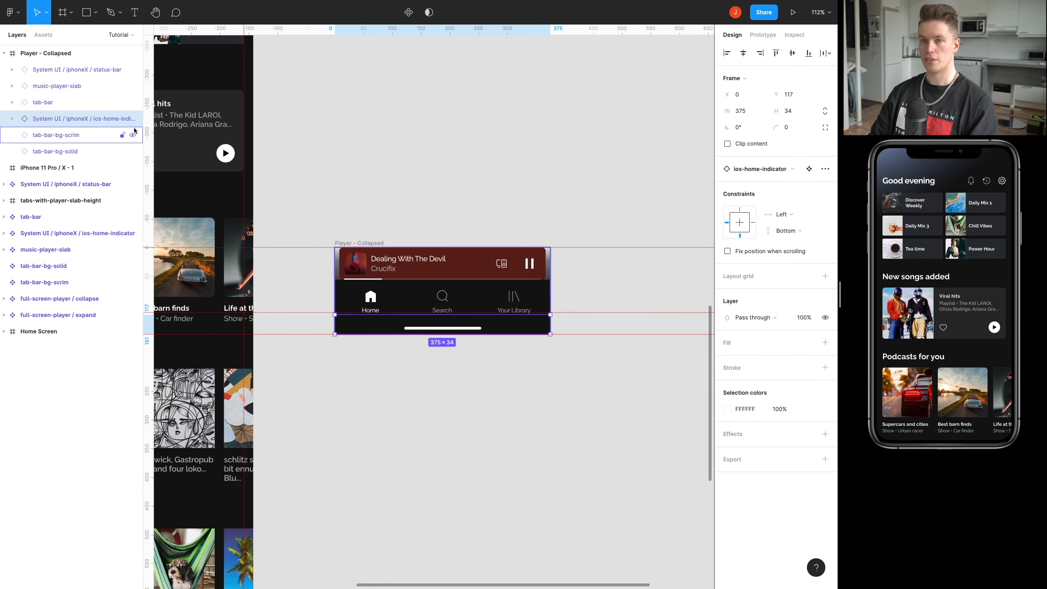
pyautogui.click(56, 103)
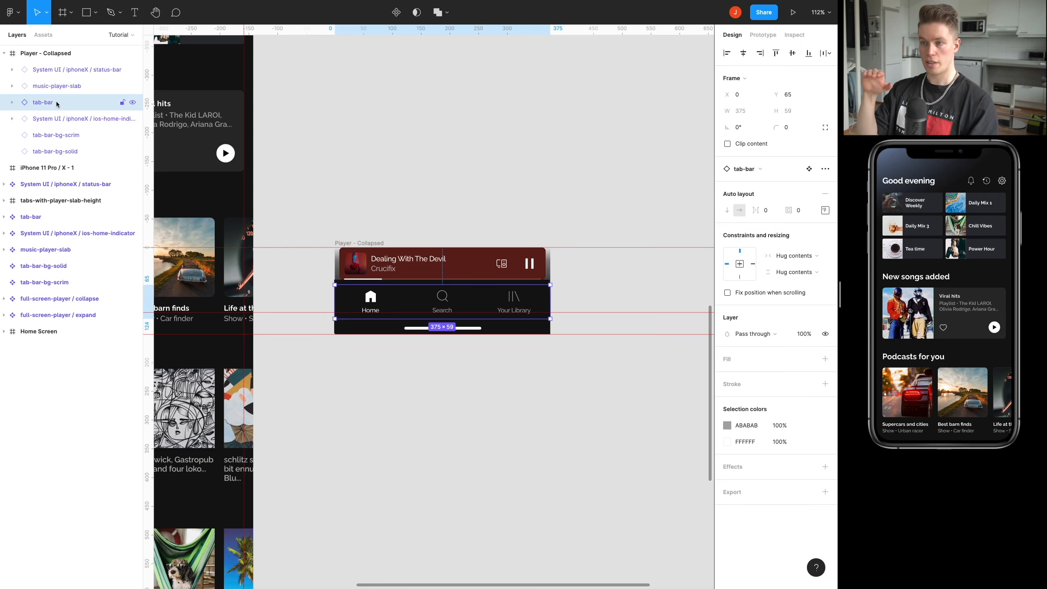
pyautogui.click(47, 87)
pyautogui.click(43, 68)
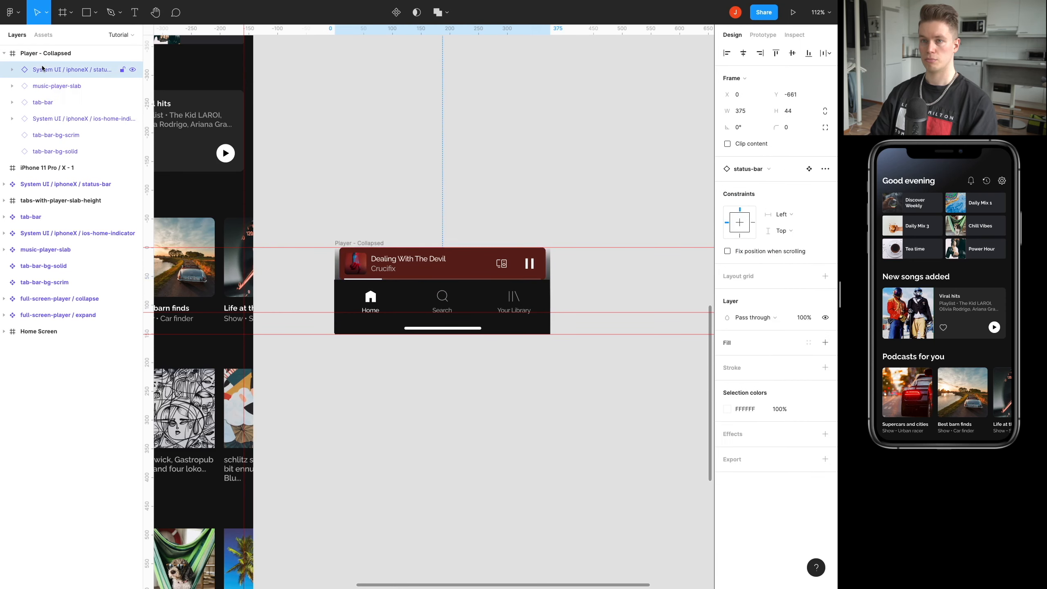
pyautogui.scroll(6, 415, 144)
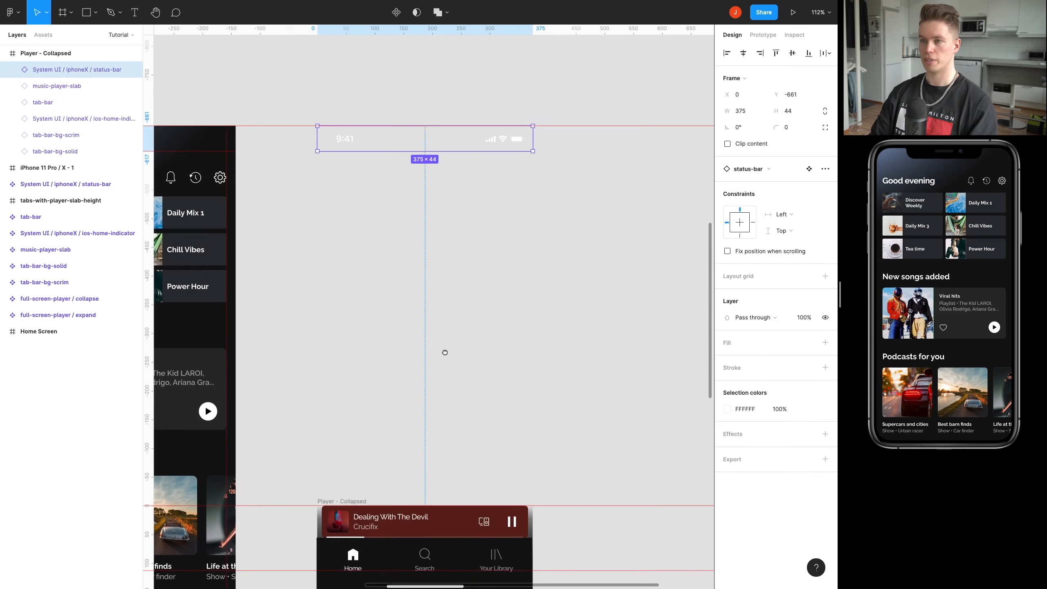
pyautogui.scroll(-2, 386, 147)
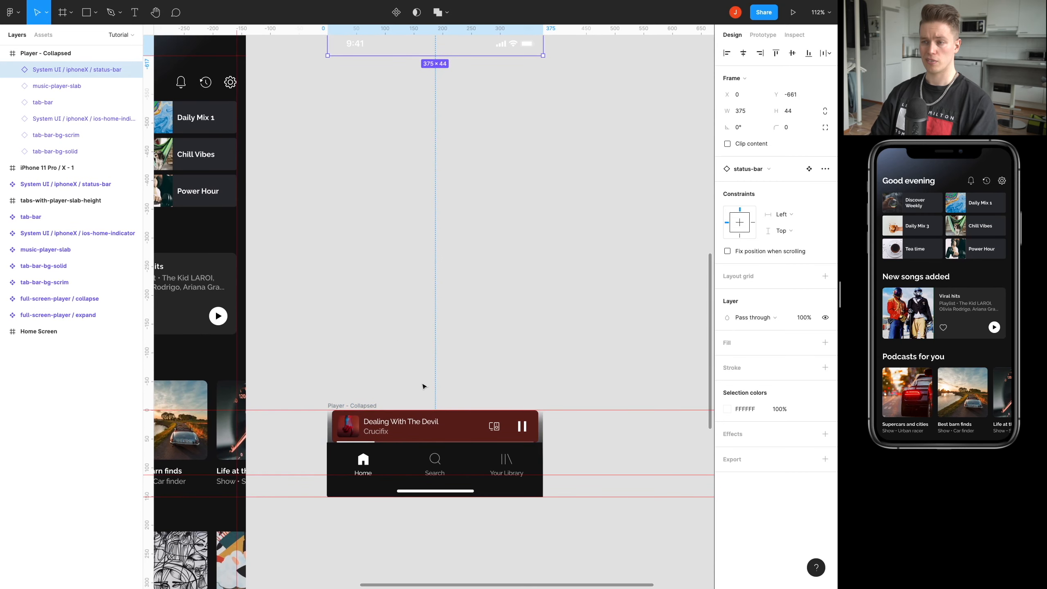
pyautogui.scroll(-4, 425, 371)
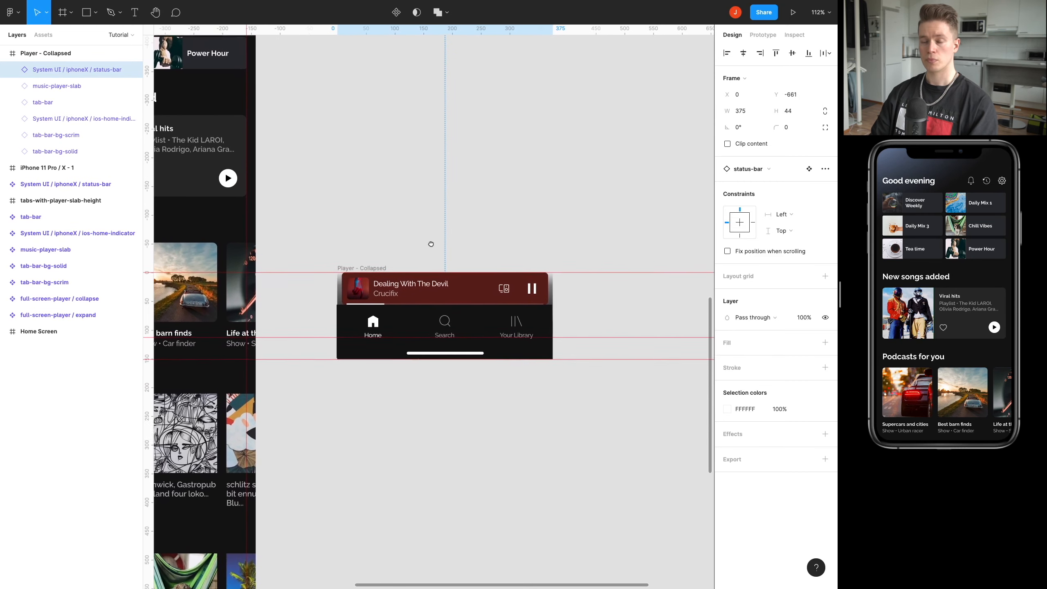
# Set the opacity of the nested tab-bar-bg-solid layer to 0%.
pyautogui.click(52, 139)
pyautogui.click(50, 153)
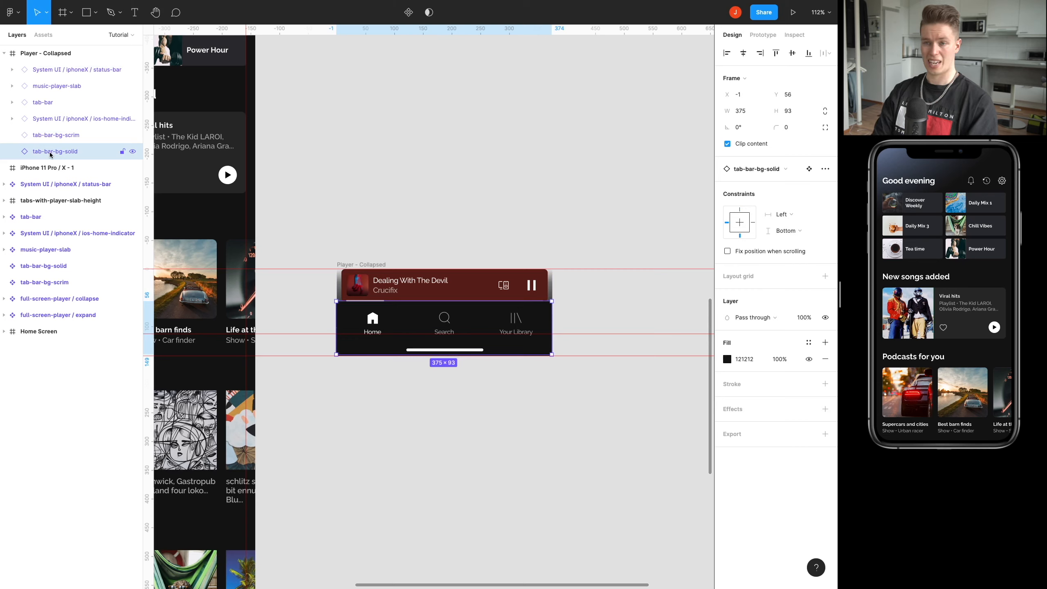
pyautogui.press('0')
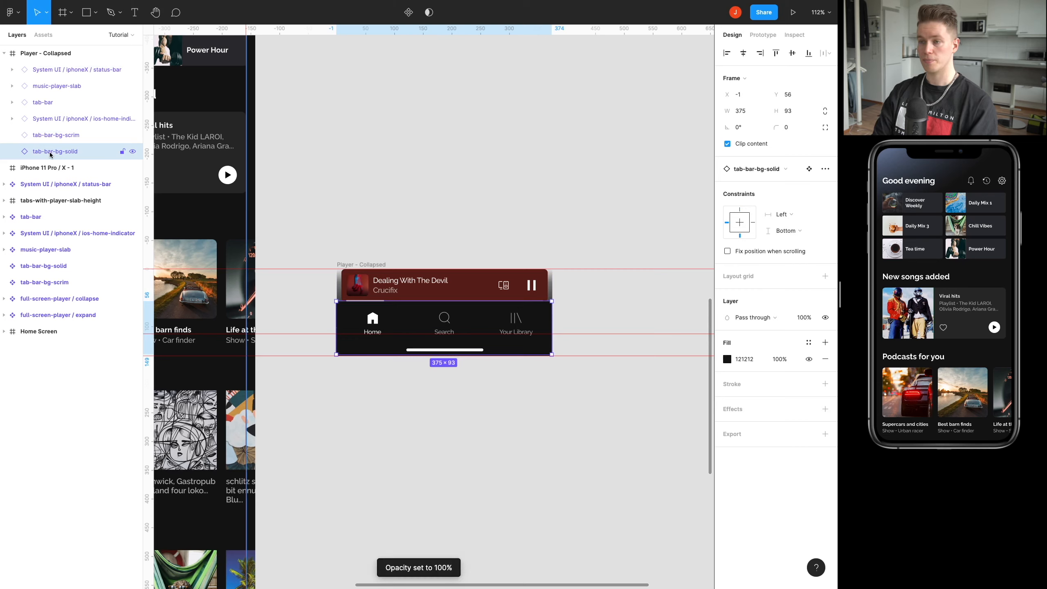
pyautogui.press('0')
pyautogui.press('0')
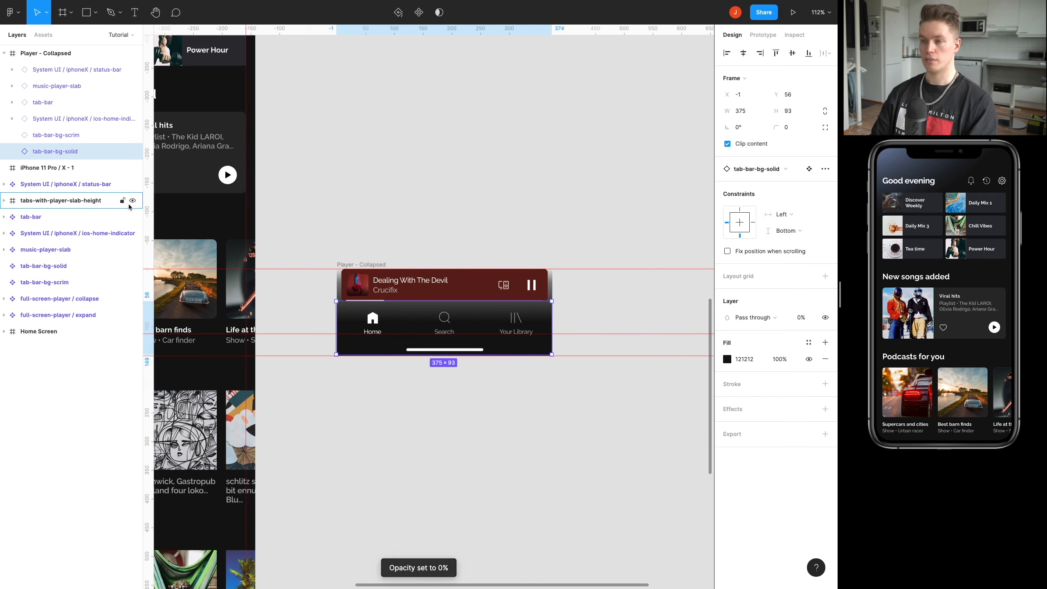
# Nudge the nested tab-bar-bg-solid layer to X 0, Y 58, aligning it with the frame's left and bottom edges.
pyautogui.press('Right')
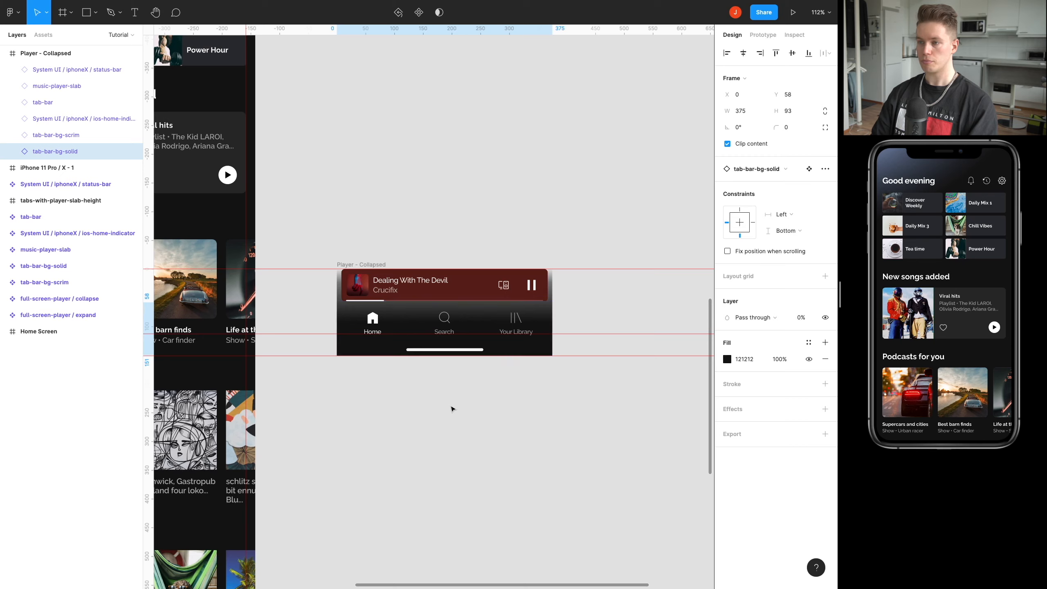
pyautogui.press('Down')
pyautogui.press('Down')
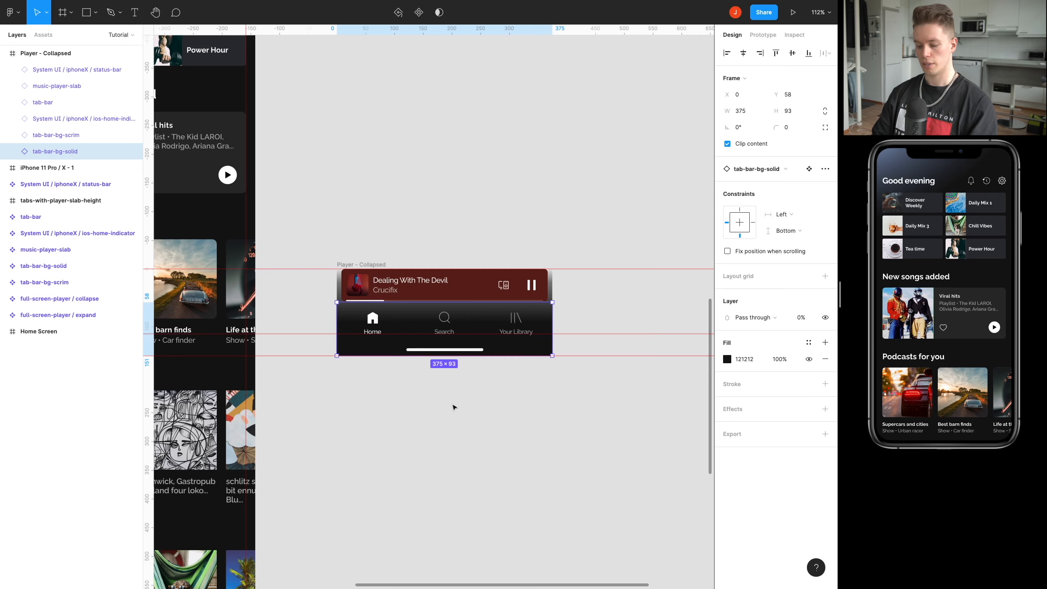
# Preview the nested tab-bar-bg-solid layer at 100% opacity and return it to 0%.
pyautogui.scroll(2, 458, 396)
pyautogui.press('0')
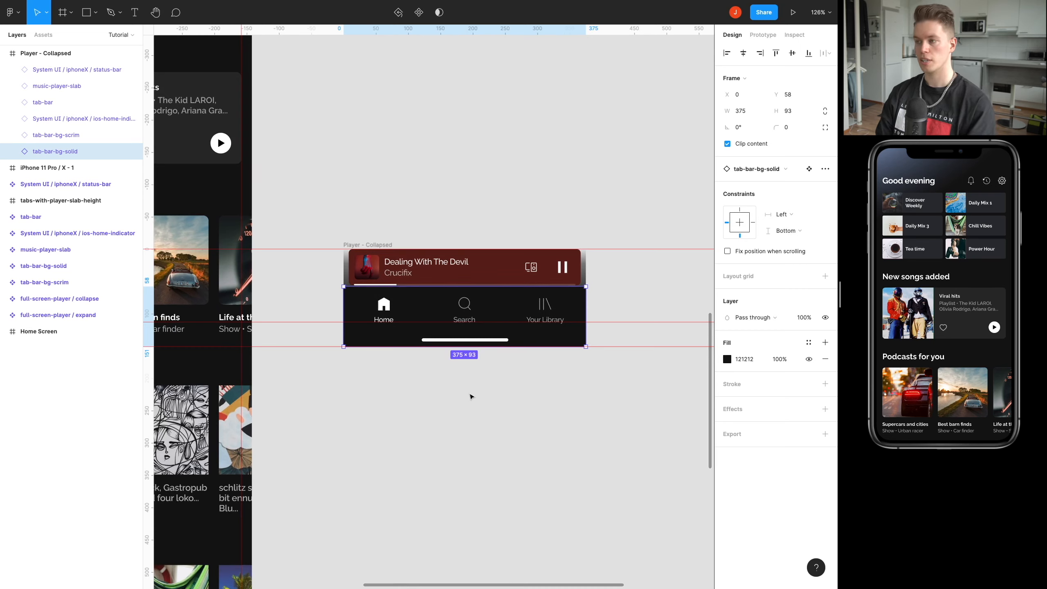
pyautogui.press('0')
pyautogui.press('0')
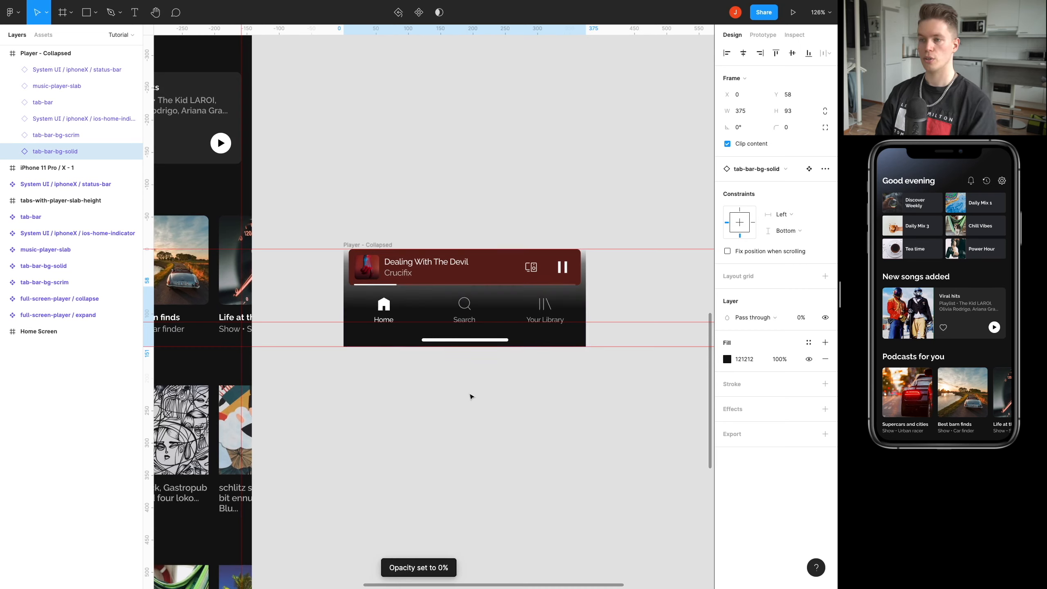
pyautogui.click(491, 413)
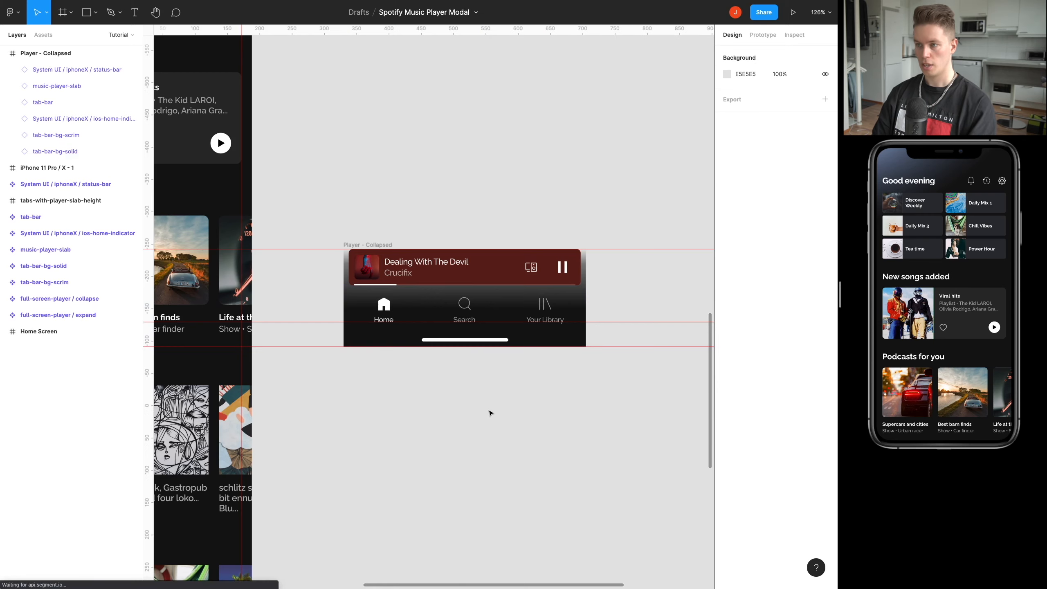
# Place a full-screen-player / expand instance in the Player - Collapsed frame at X 0, Y 0 and make it the bottom layer.
pyautogui.scroll(-5, 493, 429)
pyautogui.scroll(6, 483, 288)
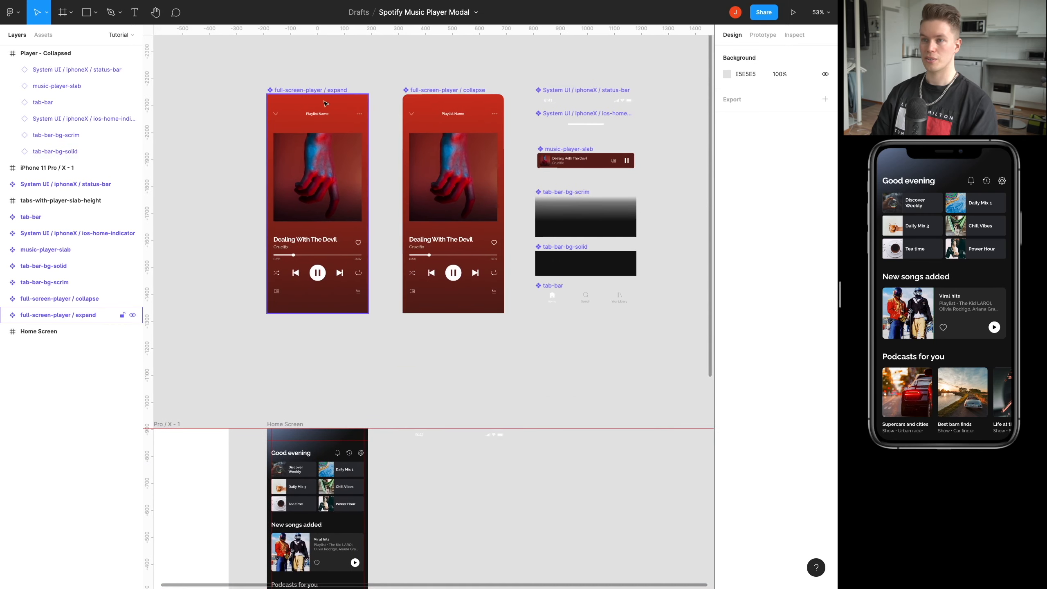
pyautogui.moveTo(296, 113); pyautogui.dragTo(424, 373)
pyautogui.moveTo(427, 374); pyautogui.dragTo(425, 318)
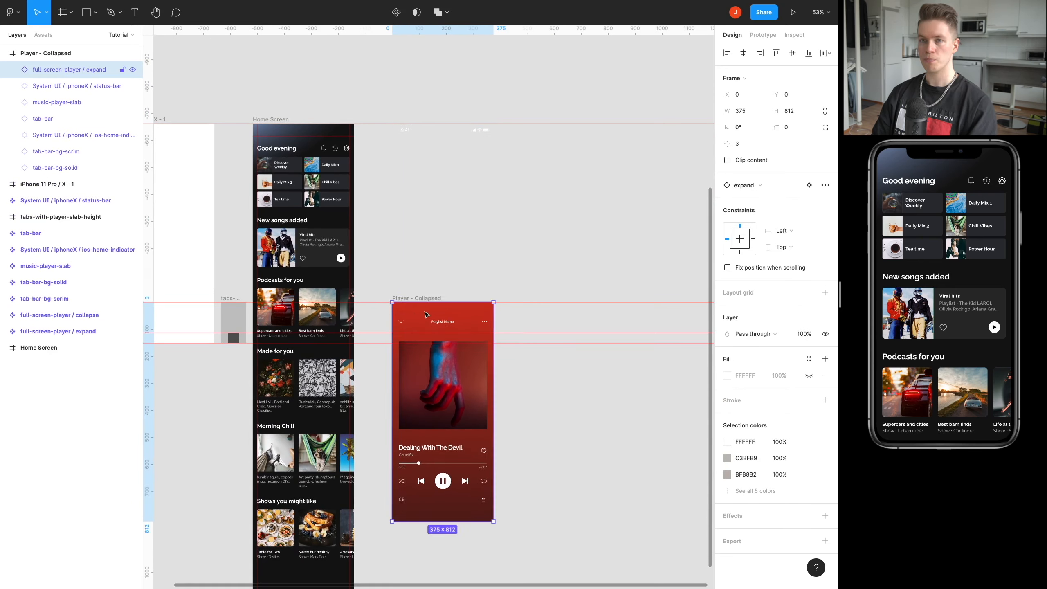
pyautogui.moveTo(57, 75); pyautogui.dragTo(51, 178)
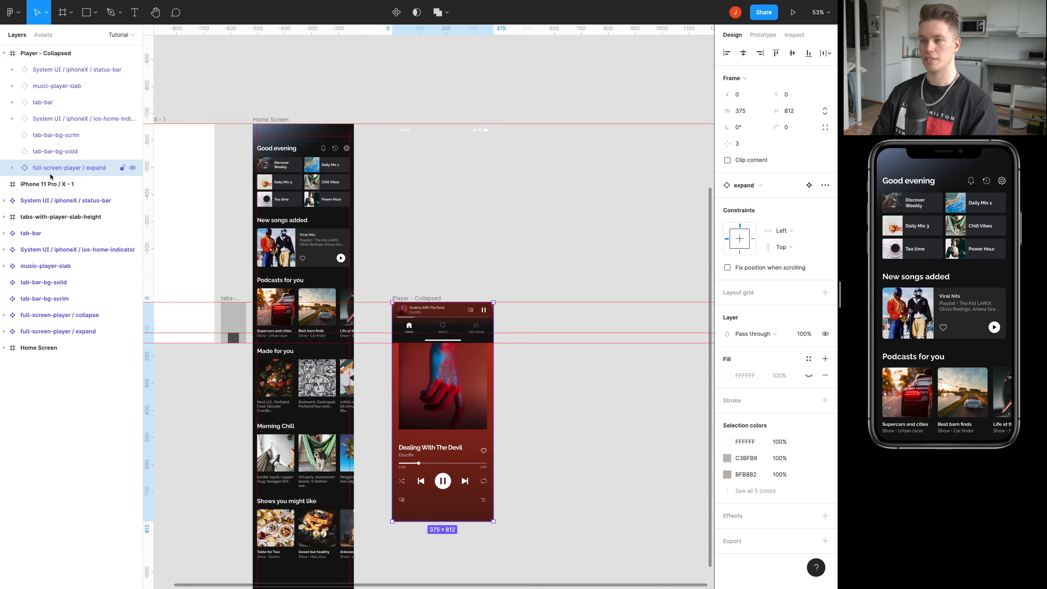
# Set the opacity of the nested full-screen-player / expand instance to 0%.
pyautogui.scroll(5, 441, 328)
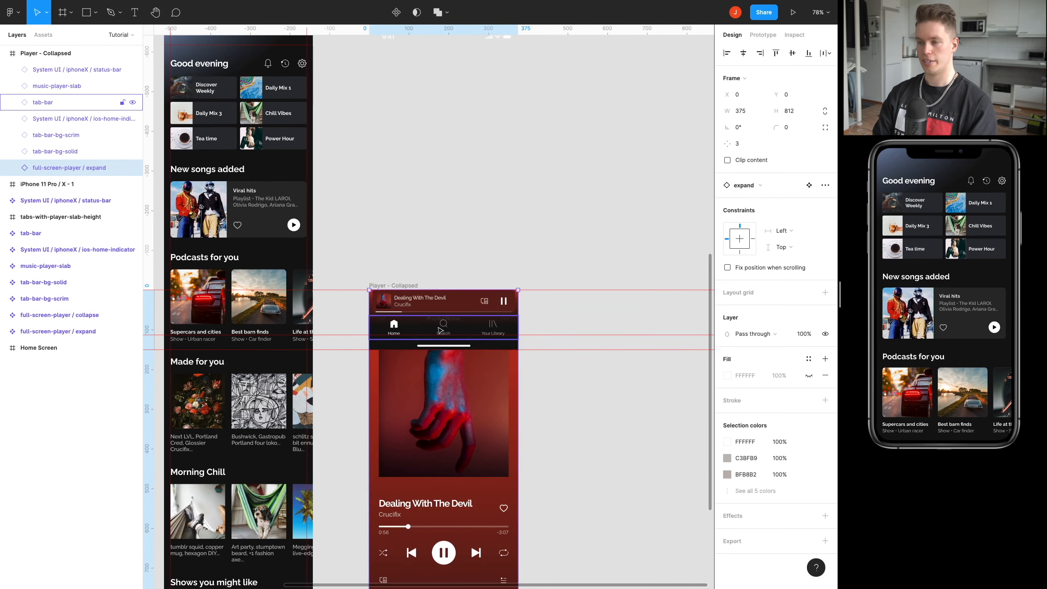
pyautogui.press('0')
pyautogui.press('0')
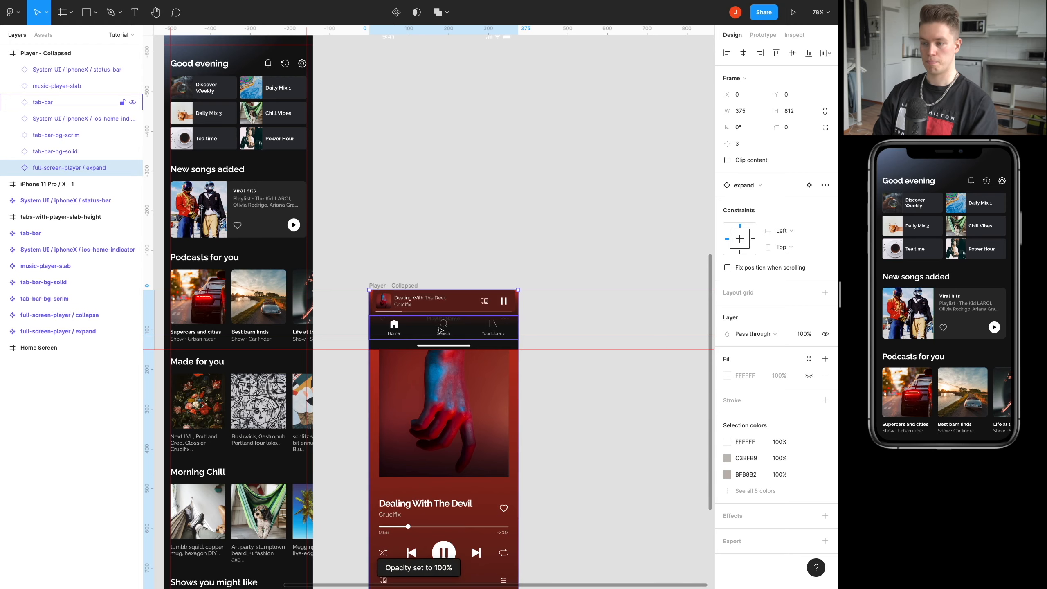
pyautogui.click(591, 388)
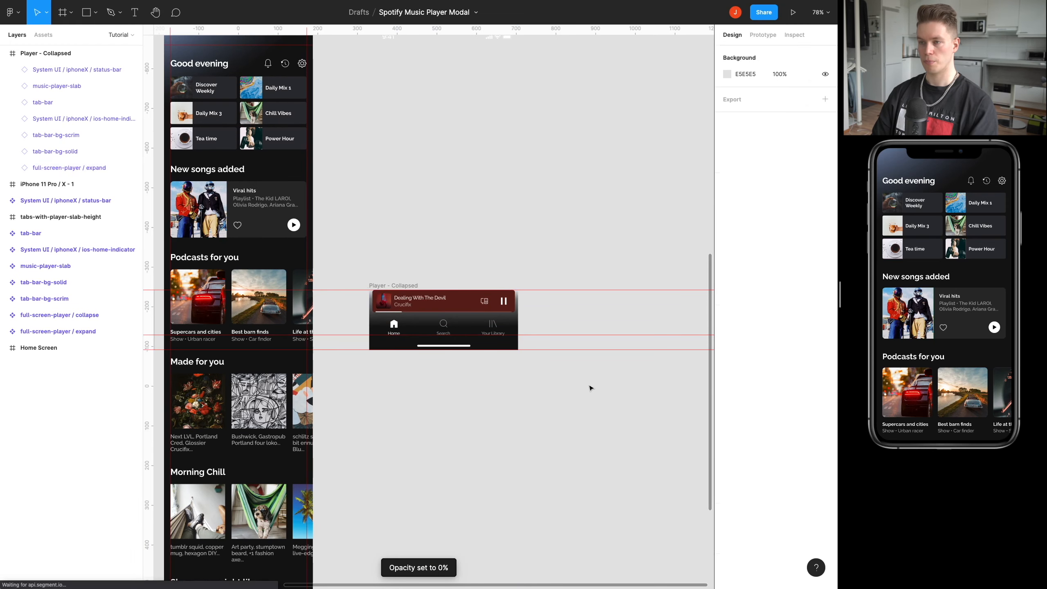
# Duplicate the Player - Collapsed frame to its right at X 745, Y -242, leaving a 40 px gap.
pyautogui.hscroll(2, 536, 351)
pyautogui.scroll(1, 535, 351)
pyautogui.moveTo(477, 241); pyautogui.dragTo(461, 255)
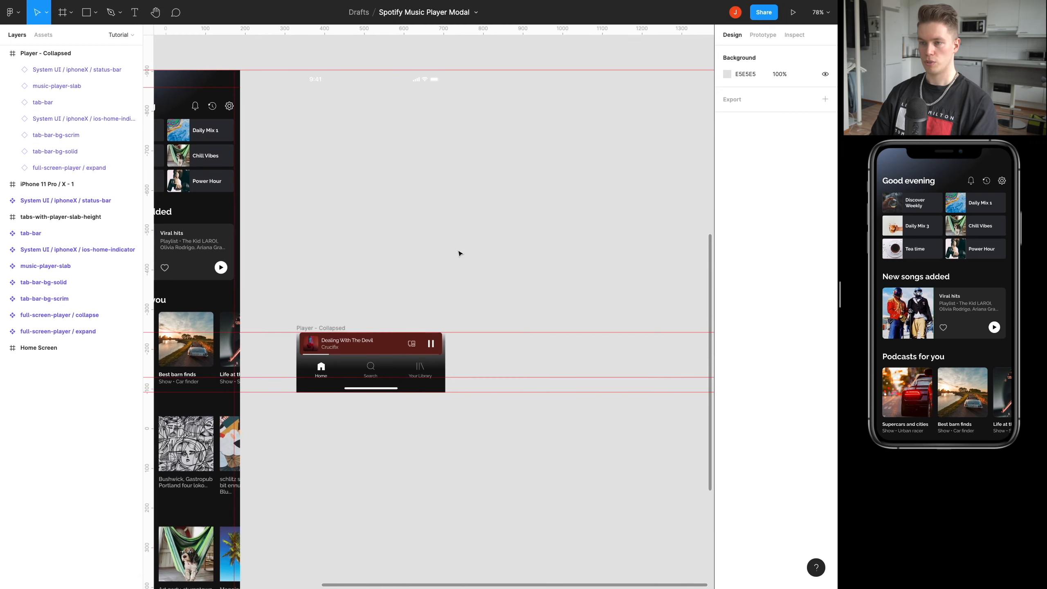
pyautogui.click(330, 328)
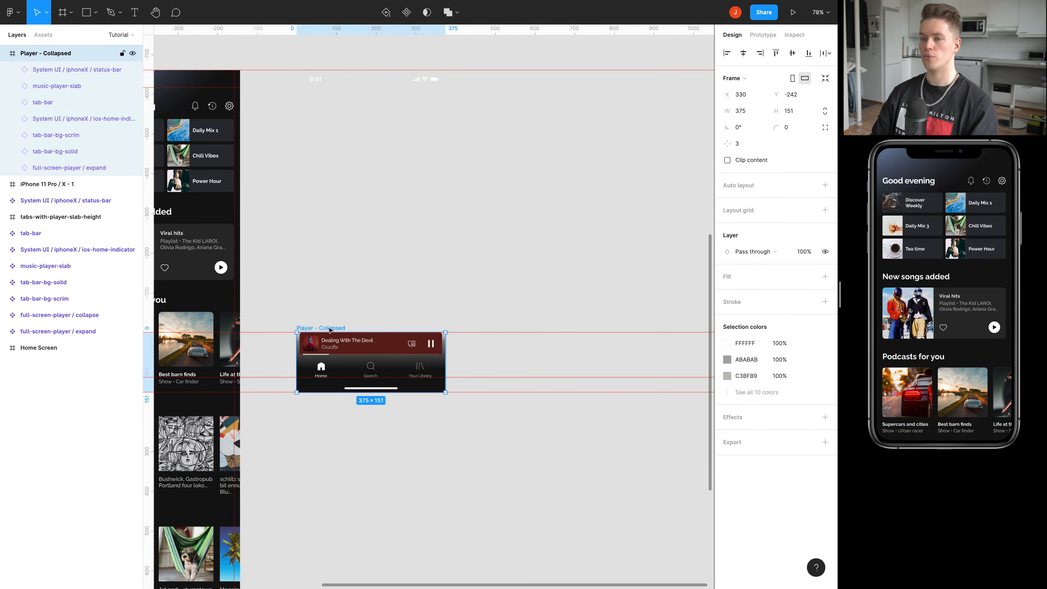
pyautogui.moveTo(326, 330); pyautogui.dragTo(475, 330)
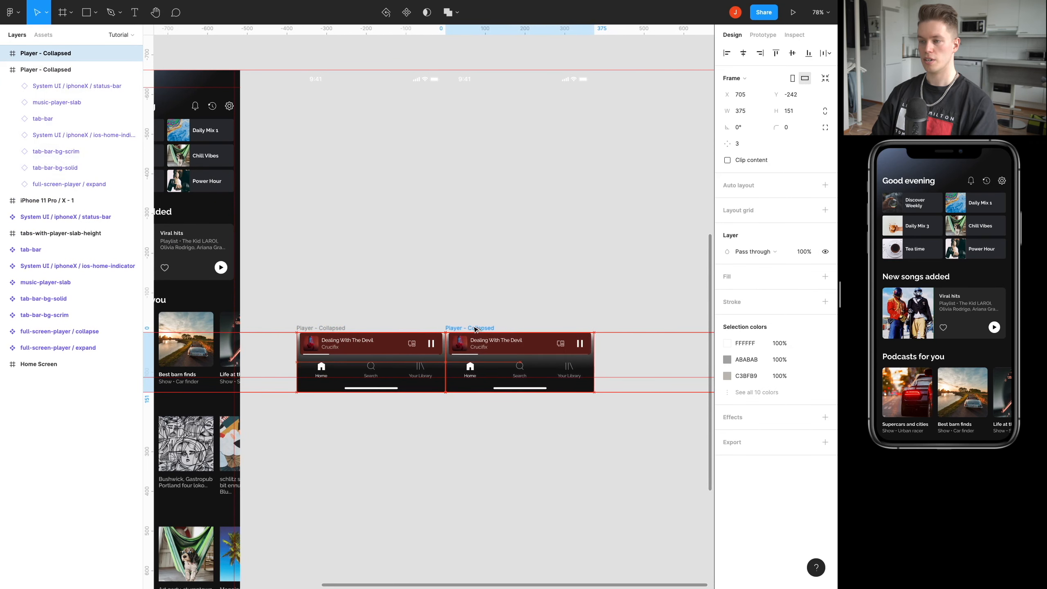
pyautogui.hotkey('shift', 'Right')
pyautogui.hotkey('shift', 'Right')
pyautogui.hotkey('shift', 'Right')
pyautogui.hotkey('shift', 'Right')
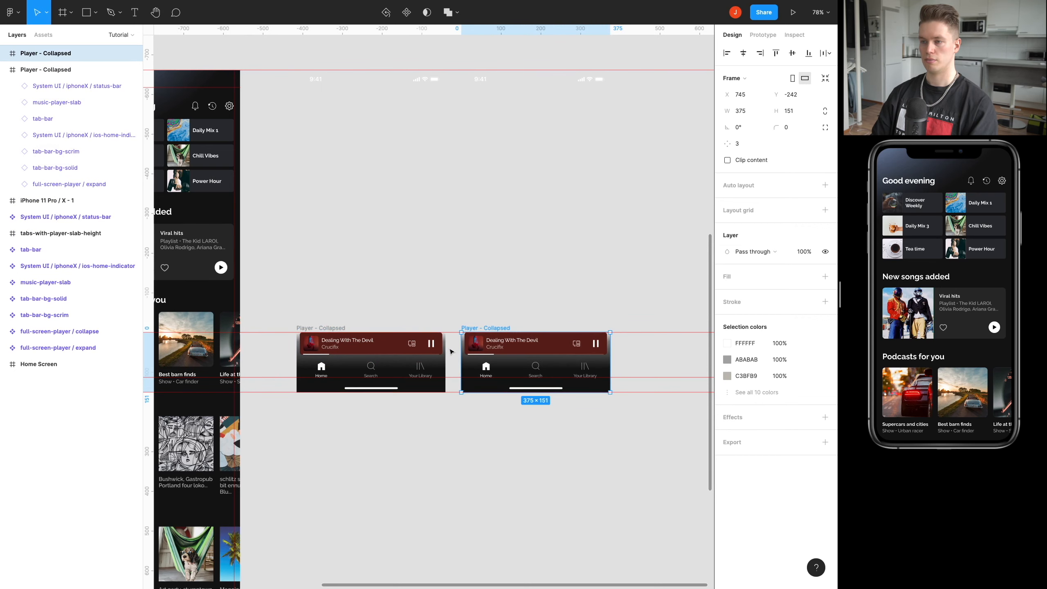
# Rename the duplicated Player - Collapsed frame as Player - Expand Start.
pyautogui.moveTo(499, 313); pyautogui.dragTo(438, 329)
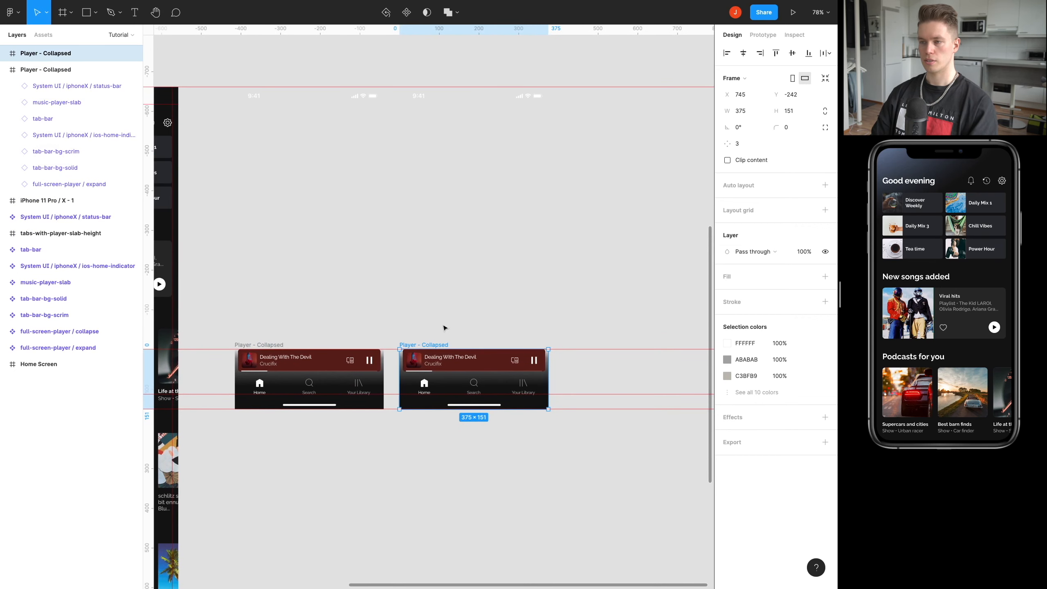
pyautogui.doubleClick(439, 345)
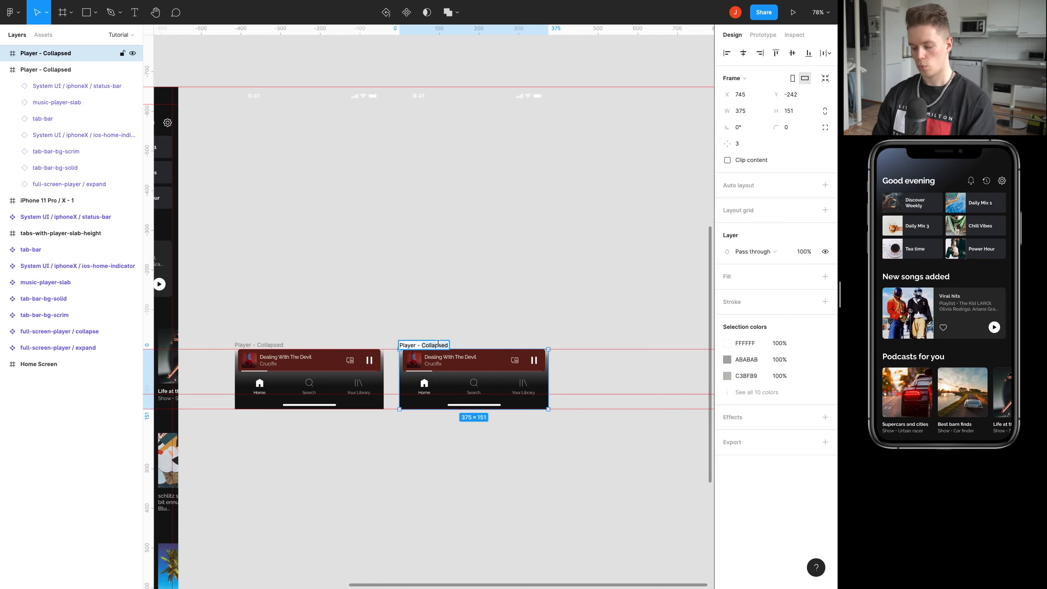
pyautogui.write('Expand Sra')
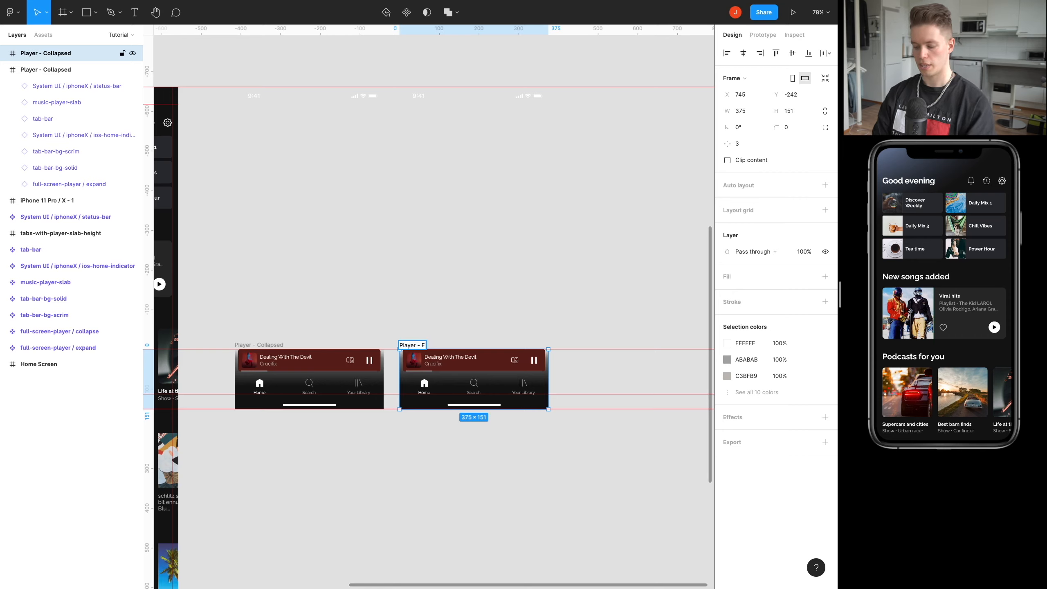
pyautogui.press('BackSpace')
pyautogui.press('BackSpace')
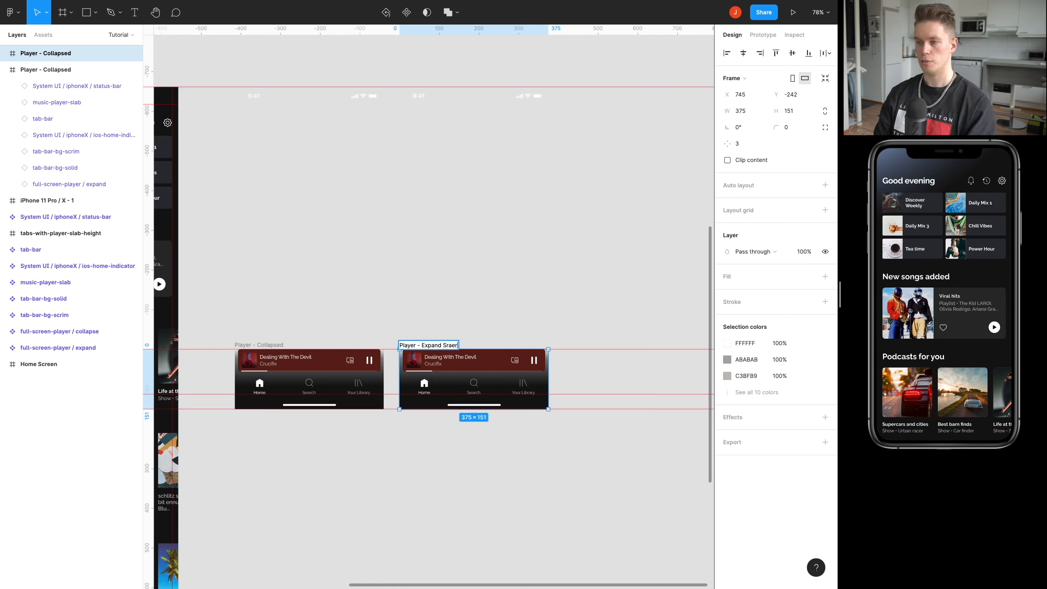
pyautogui.write('tart')
pyautogui.press('Return')
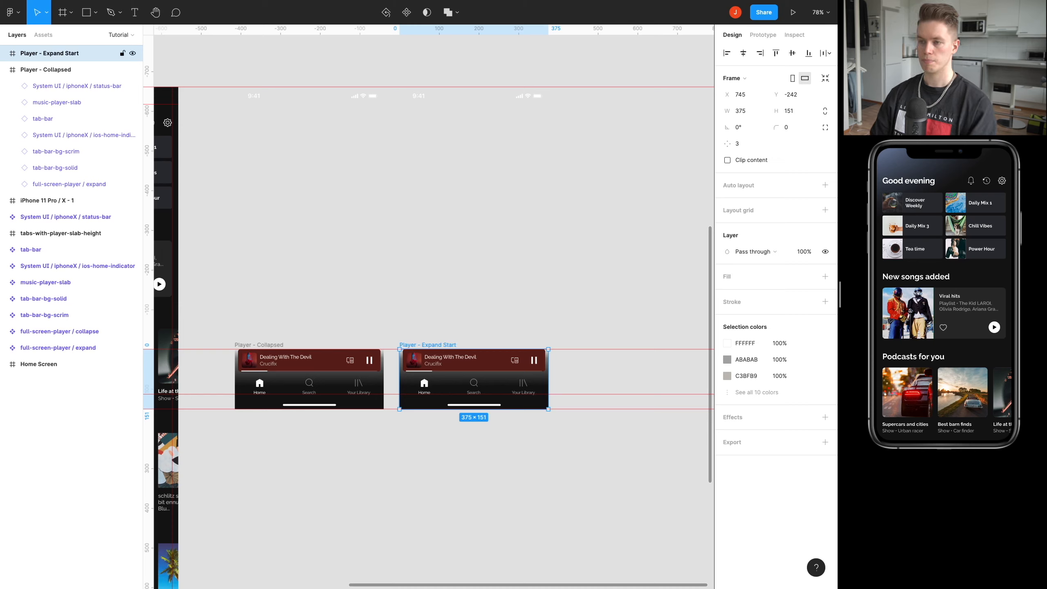
# Set the opacity of the music-player-slab and tab-bar-bg-scrim layers in Player - Expand Start to 0%.
pyautogui.click(480, 360)
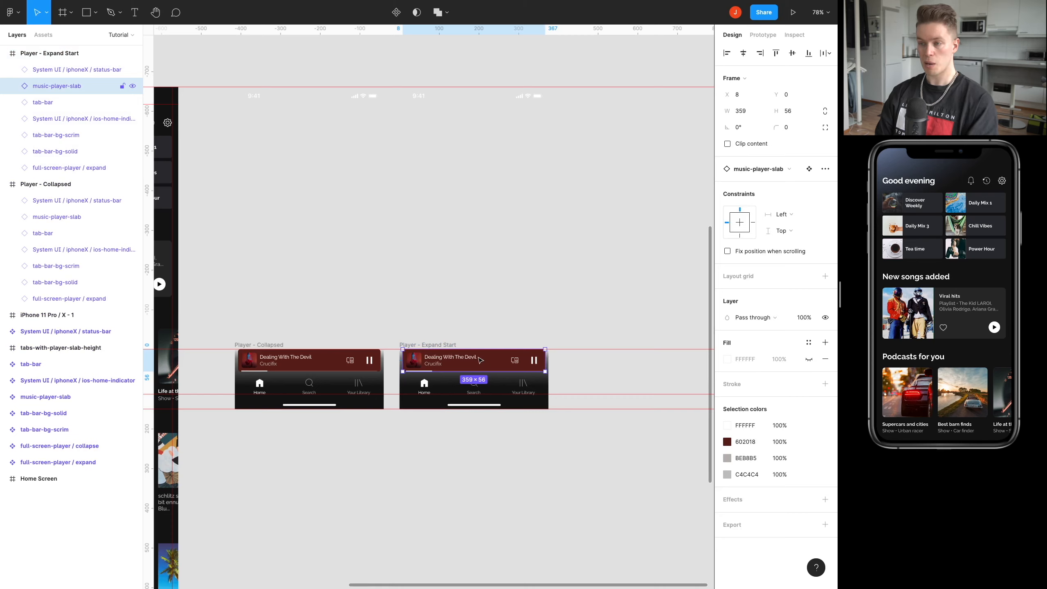
pyautogui.press('0')
pyautogui.press('0')
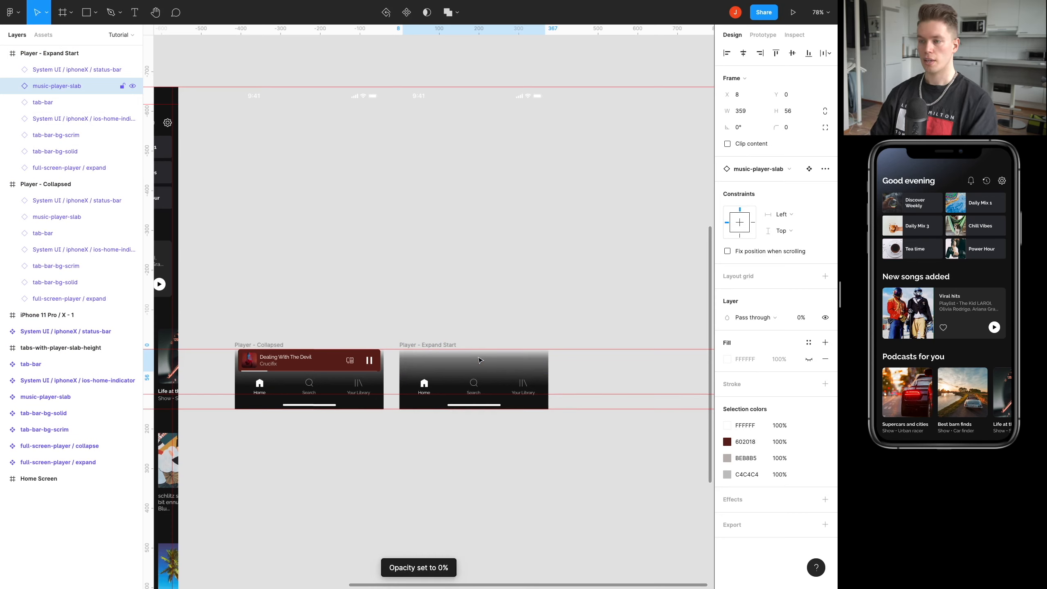
pyautogui.click(45, 108)
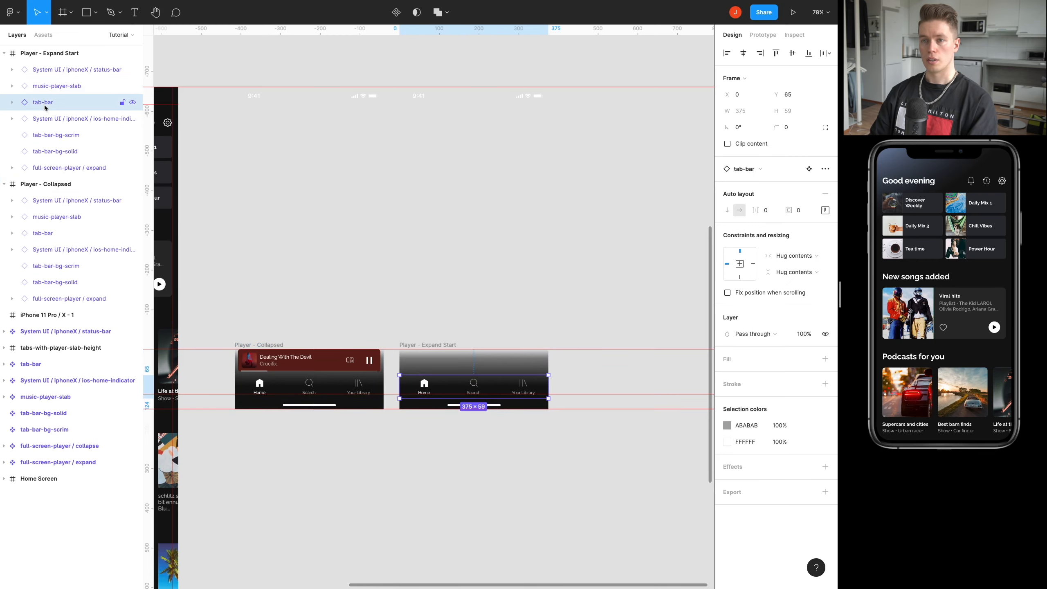
pyautogui.click(47, 138)
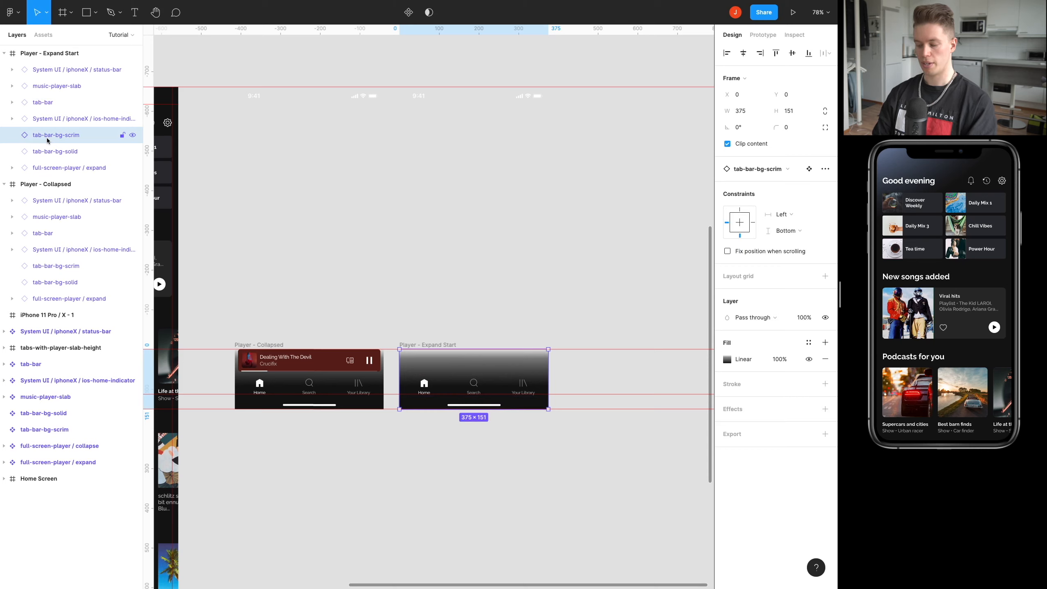
pyautogui.press('0')
pyautogui.press('0')
# Set the opacity of the tab-bar-bg-solid layer in Player - Expand Start to 100%.
pyautogui.doubleClick(57, 152)
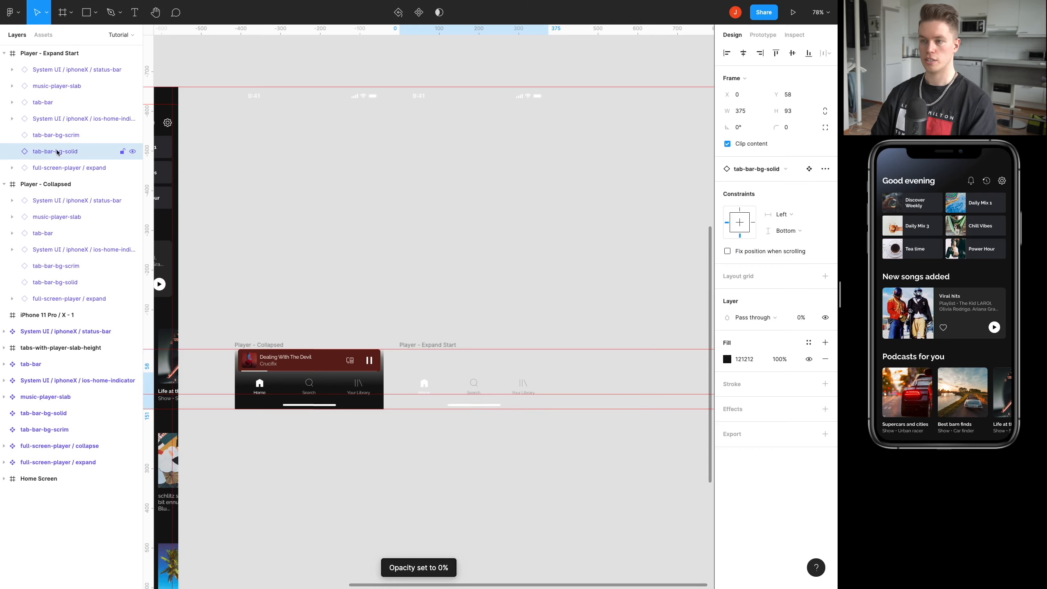
pyautogui.click(93, 169)
pyautogui.click(83, 152)
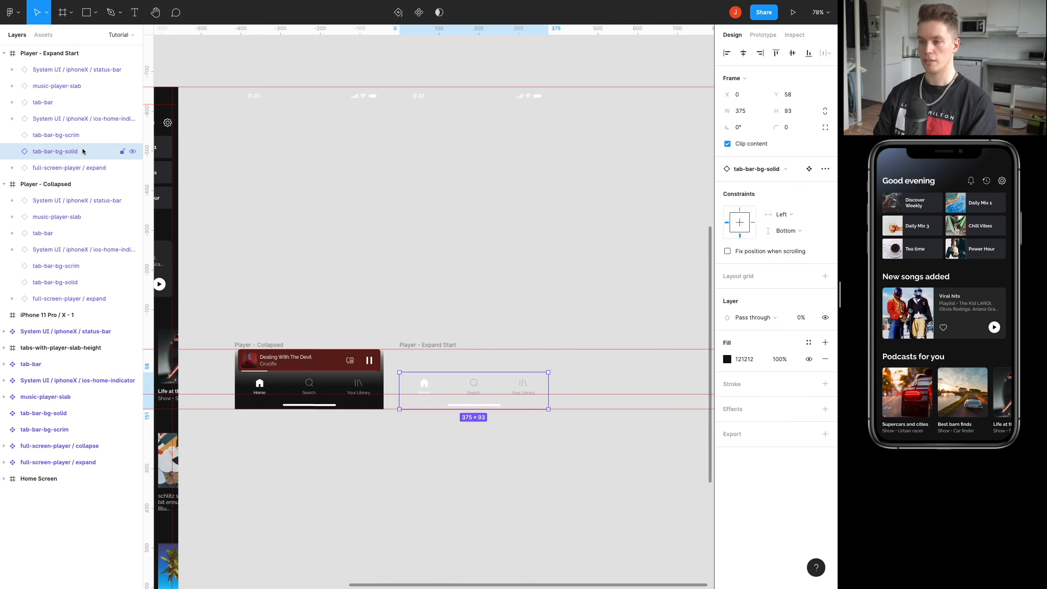
pyautogui.press('0')
pyautogui.press('0')
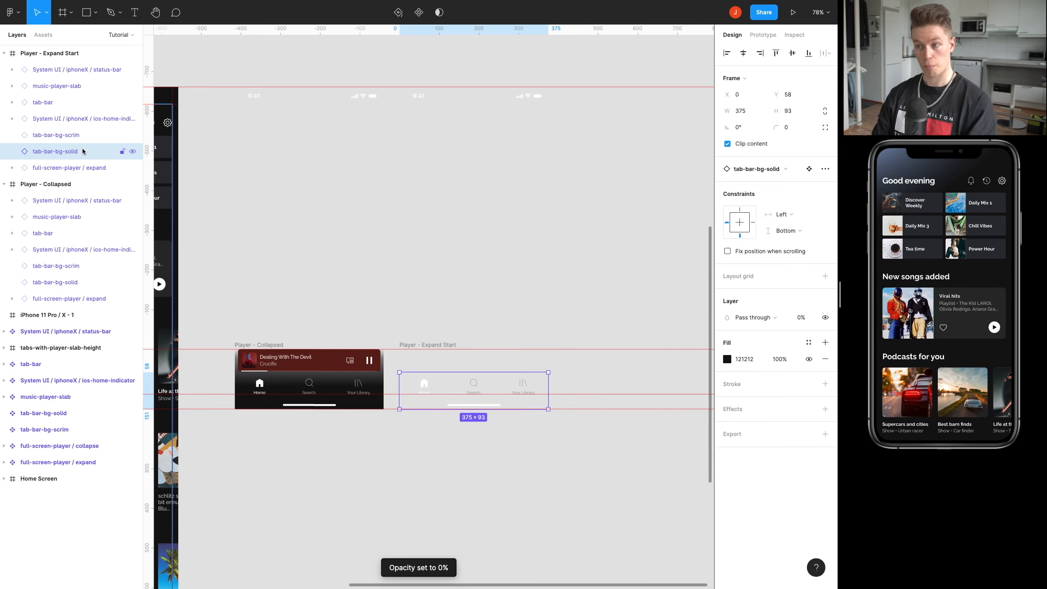
pyautogui.press('0')
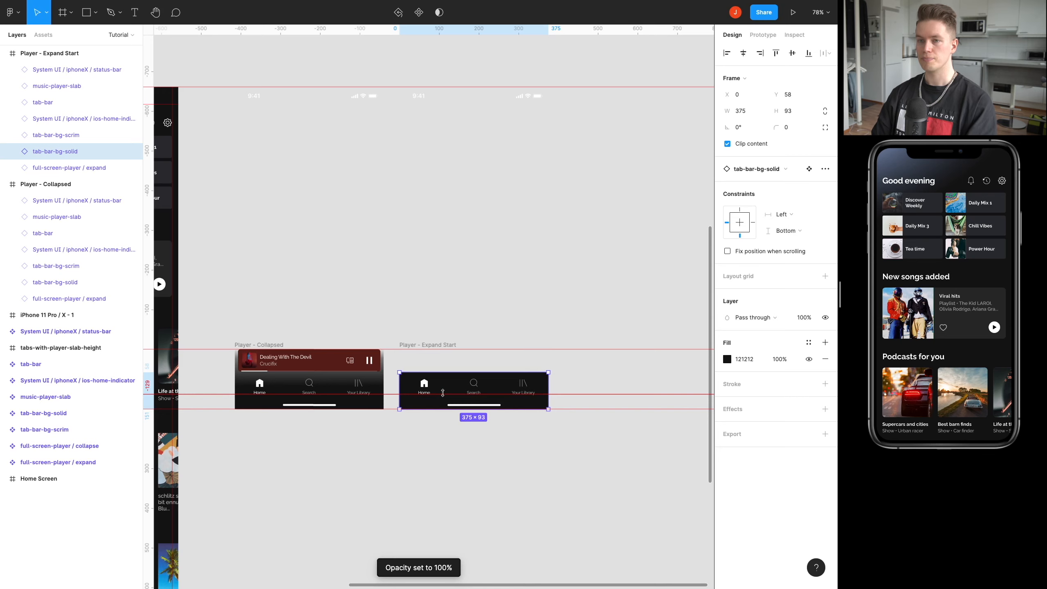
# Set the opacity of the full-screen-player / expand instance in Player - Expand Start to 100%.
pyautogui.moveTo(467, 318); pyautogui.dragTo(433, 279)
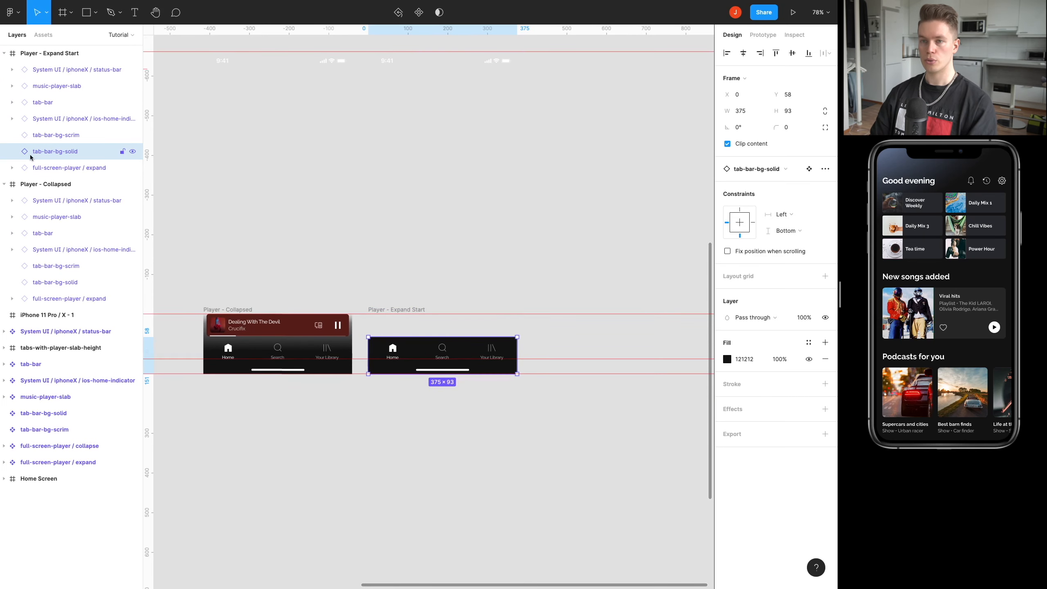
pyautogui.click(33, 167)
pyautogui.press('0')
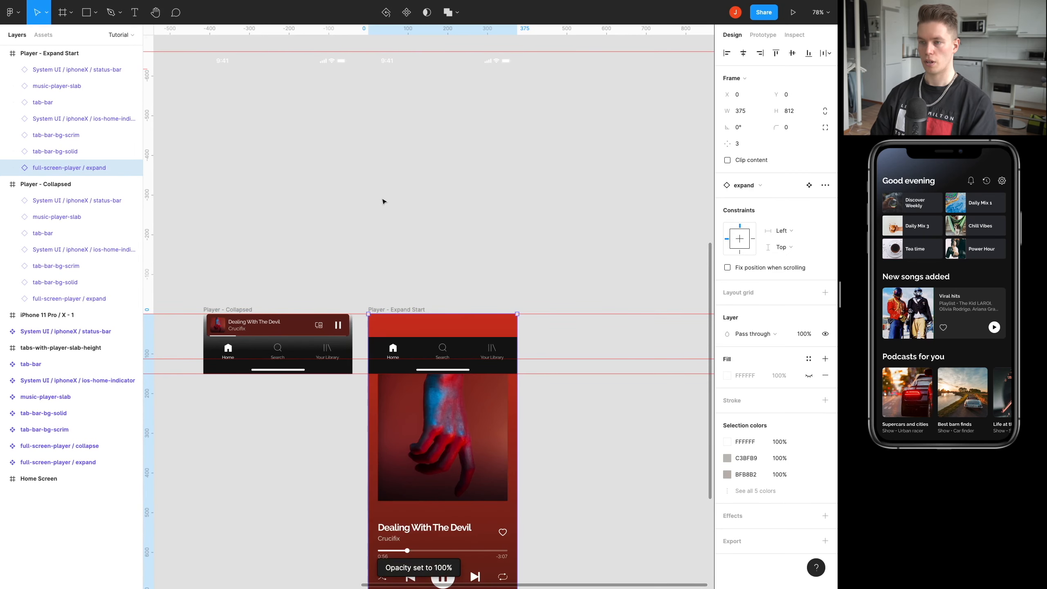
# Move the status-bar instance of Player - Expand Start up to Y -705, just above the screen's upper guide.
pyautogui.scroll(3, 395, 256)
pyautogui.hscroll(3, 396, 255)
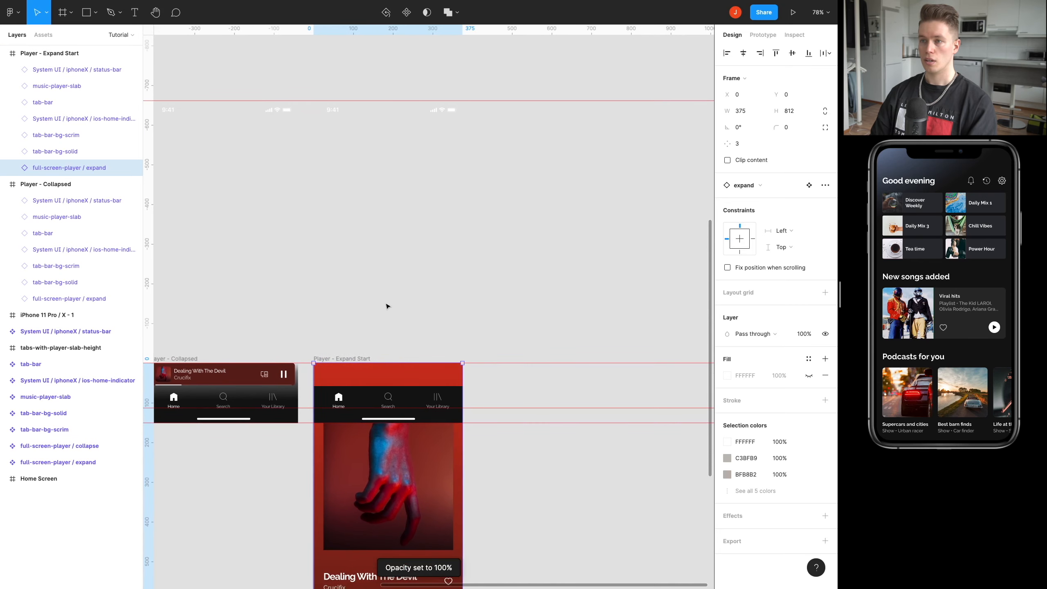
pyautogui.scroll(2, 387, 305)
pyautogui.hscroll(-3, 387, 306)
pyautogui.click(398, 147)
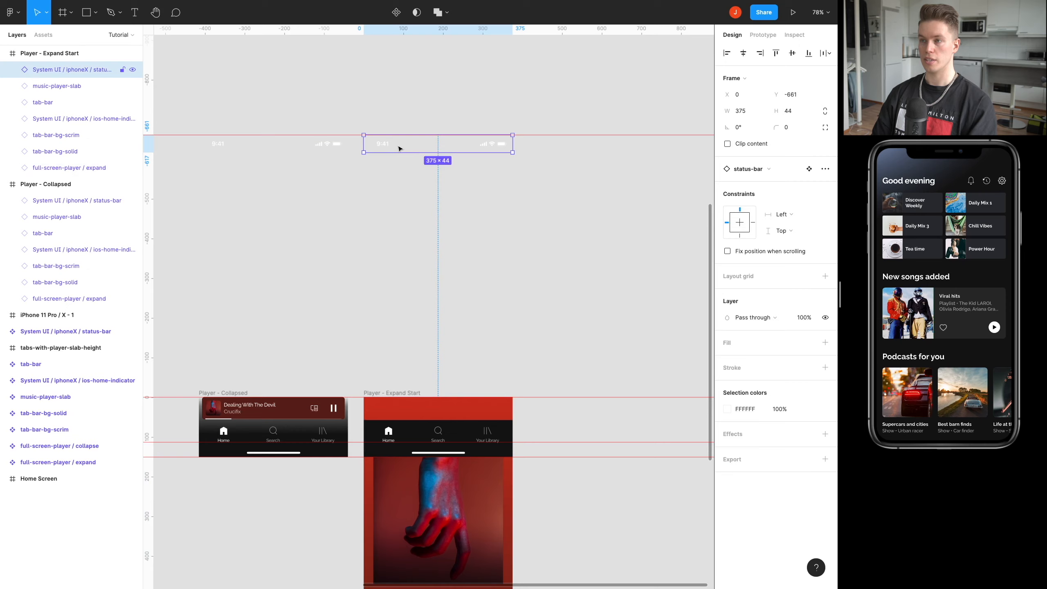
pyautogui.press('Up')
pyautogui.press('Up')
pyautogui.press('Up')
pyautogui.press('Up')
pyautogui.press('Up')
pyautogui.press('Up')
pyautogui.press('Up')
pyautogui.press('Up')
pyautogui.press('Up')
pyautogui.press('Up')
pyautogui.press('Up')
pyautogui.press('Up')
pyautogui.press('Up')
pyautogui.press('Up')
pyautogui.press('Up')
pyautogui.press('Up')
pyautogui.press('Up')
pyautogui.press('Up')
pyautogui.press('Up')
pyautogui.press('Up')
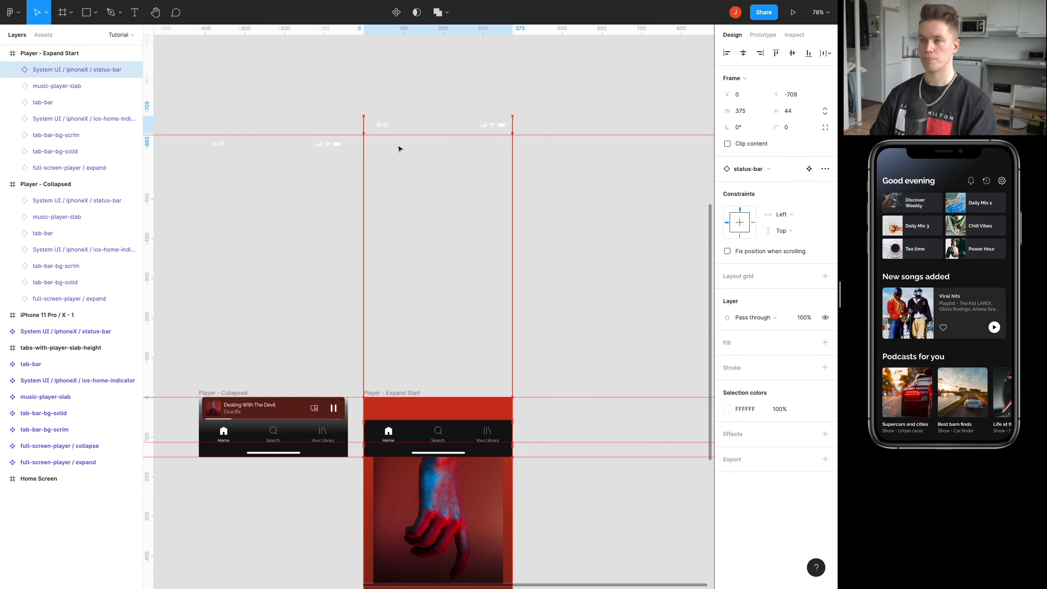
pyautogui.scroll(3, 396, 147)
pyautogui.scroll(3, 371, 165)
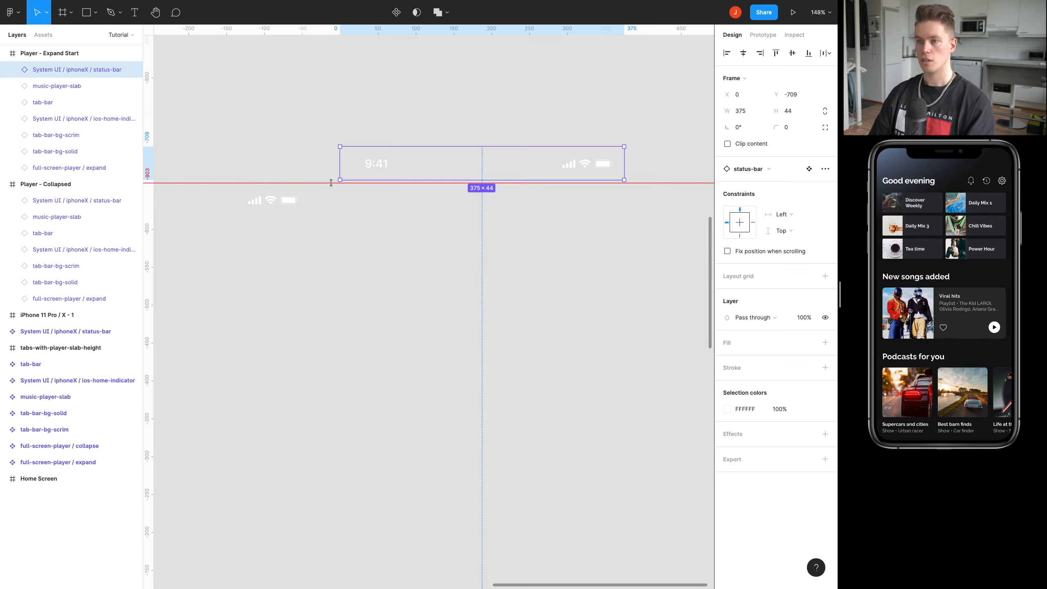
pyautogui.press('Down')
pyautogui.press('Down')
pyautogui.scroll(5, 376, 176)
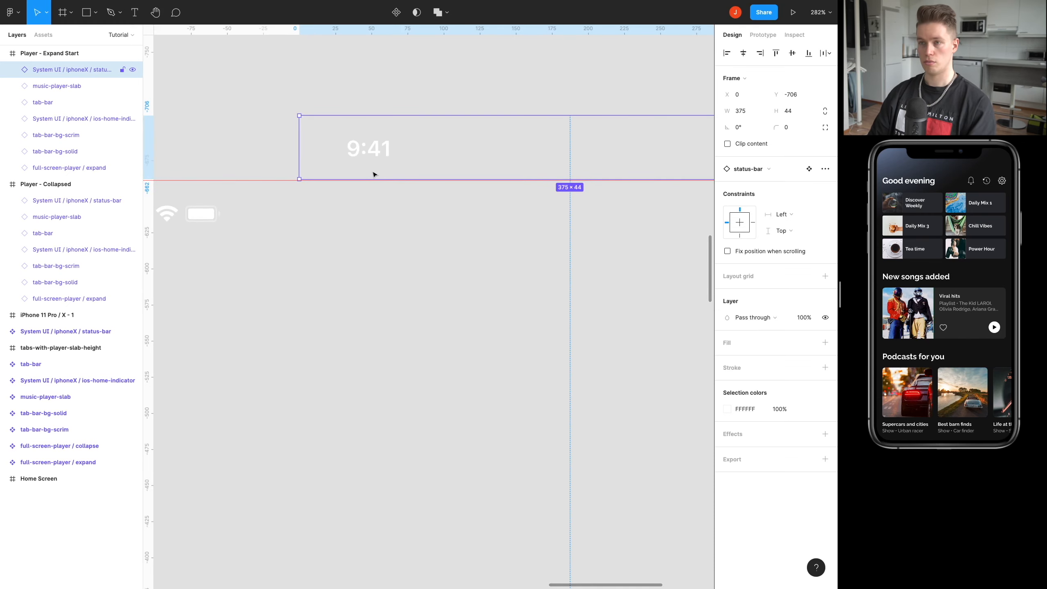
pyautogui.press('Down')
pyautogui.scroll(-10, 373, 174)
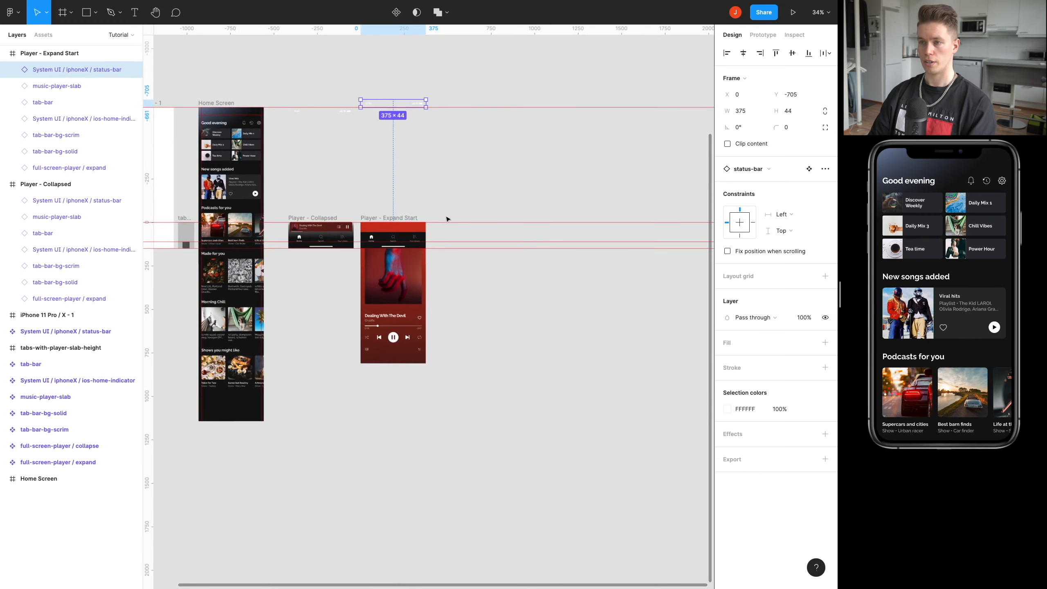
pyautogui.click(459, 188)
# Duplicate the Player - Expand Start frame to its right at X 1160, Y -242.
pyautogui.moveTo(410, 192); pyautogui.dragTo(376, 253)
pyautogui.scroll(4, 391, 236)
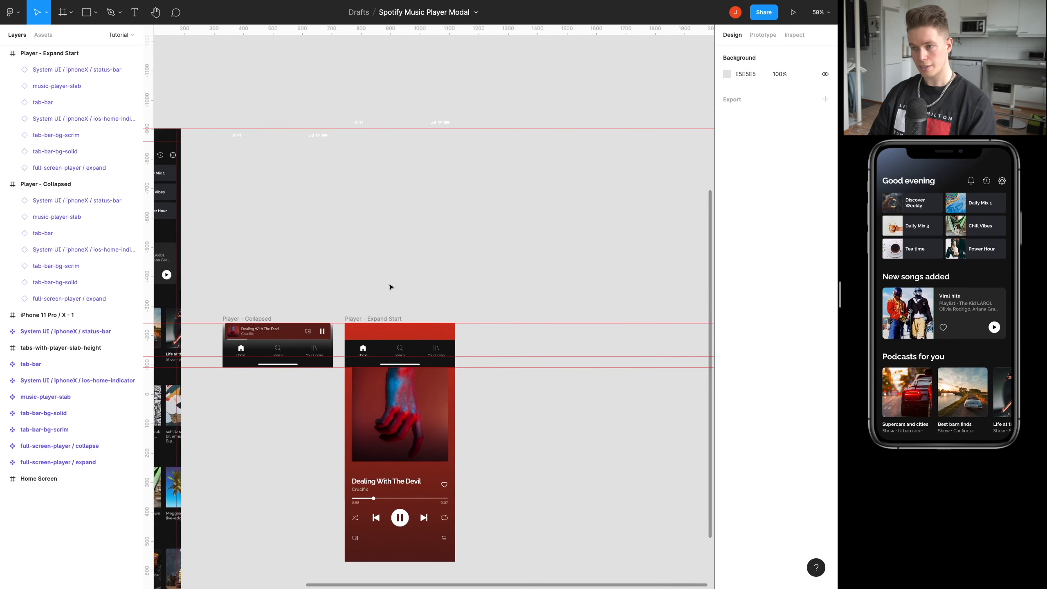
pyautogui.click(376, 327)
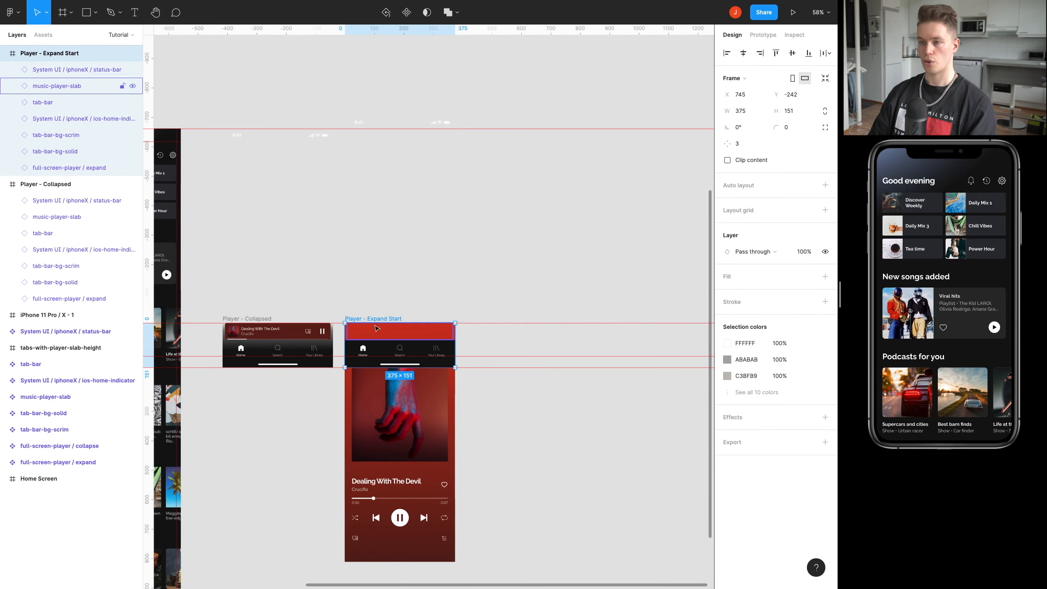
pyautogui.moveTo(372, 320); pyautogui.dragTo(451, 328)
pyautogui.scroll(5, 416, 307)
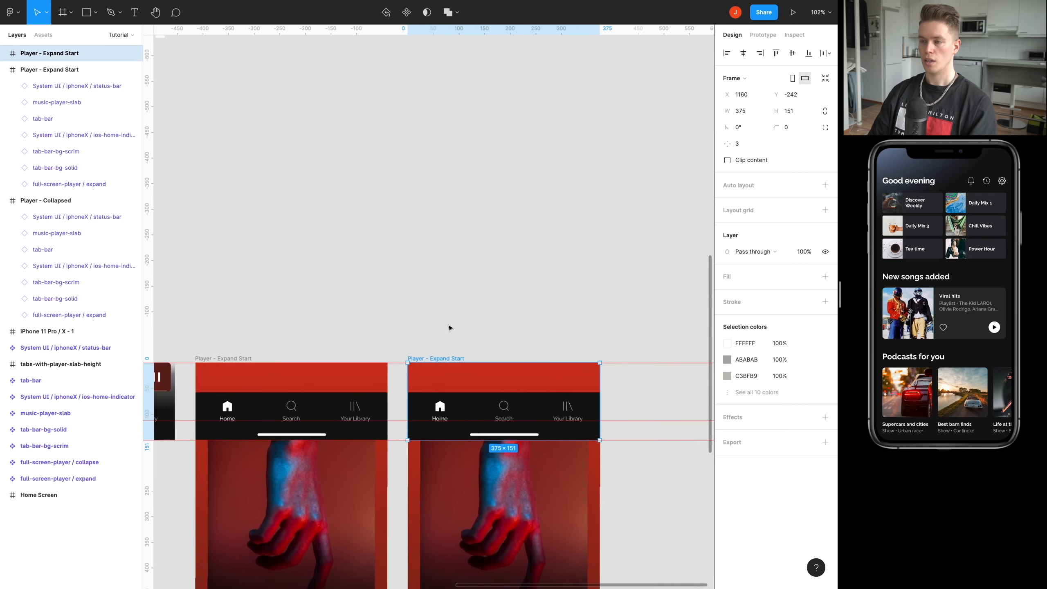
# Align the full-screen-player / expand instance to the bottom of the duplicated Player - Expand Start frame, at Y -661.
pyautogui.scroll(-5, 449, 330)
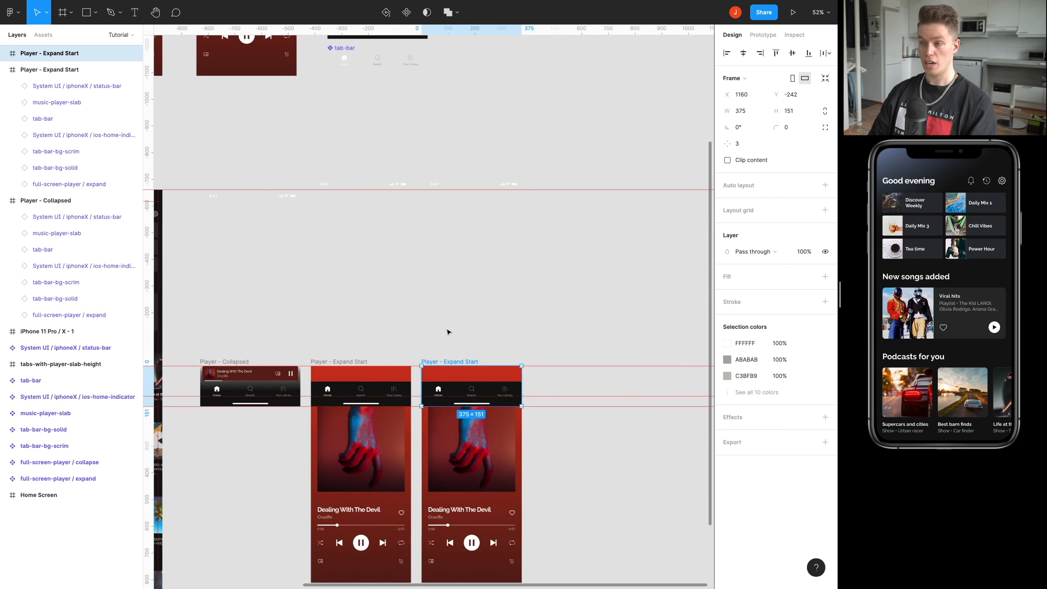
pyautogui.click(467, 451)
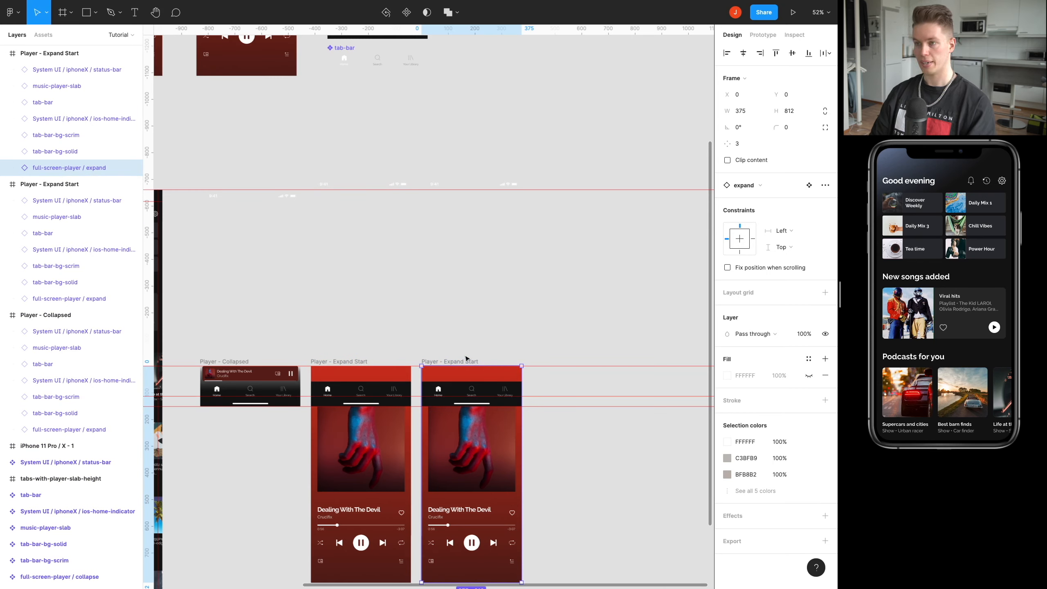
pyautogui.hotkey('alt', 's')
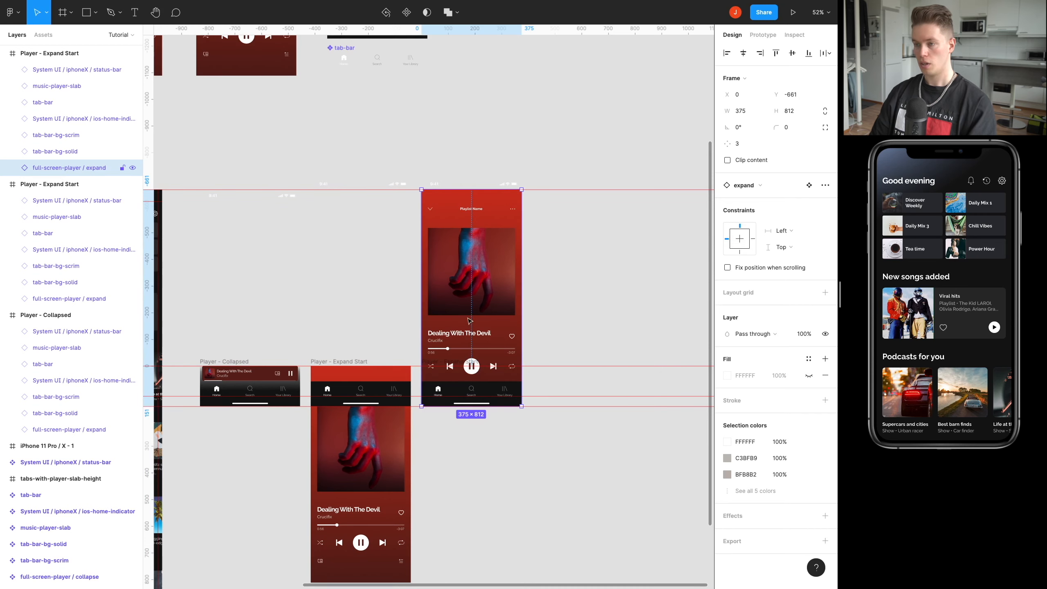
pyautogui.hotkey('ctrl', 'z')
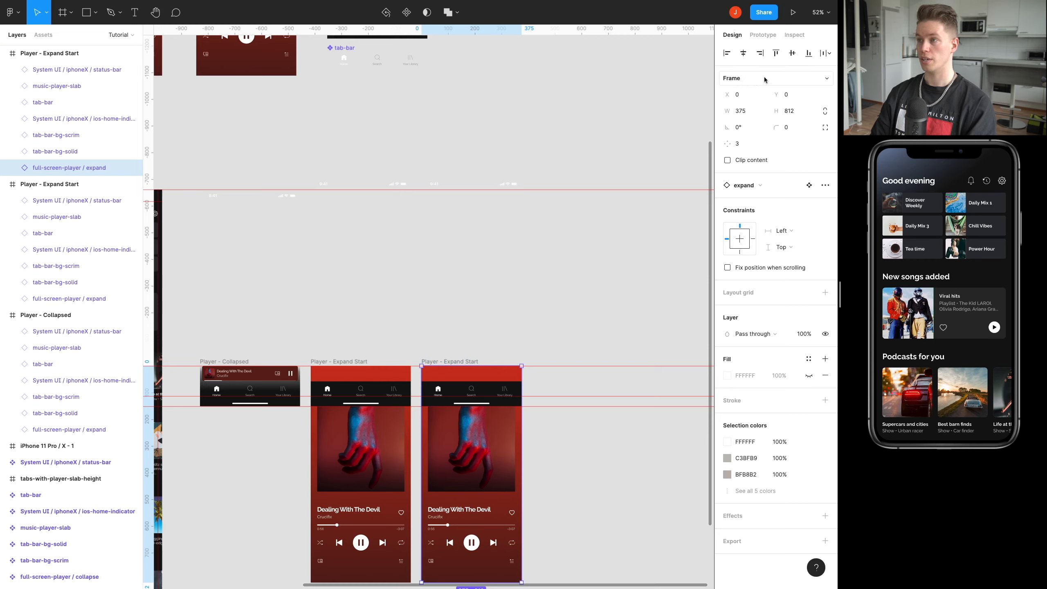
pyautogui.click(808, 56)
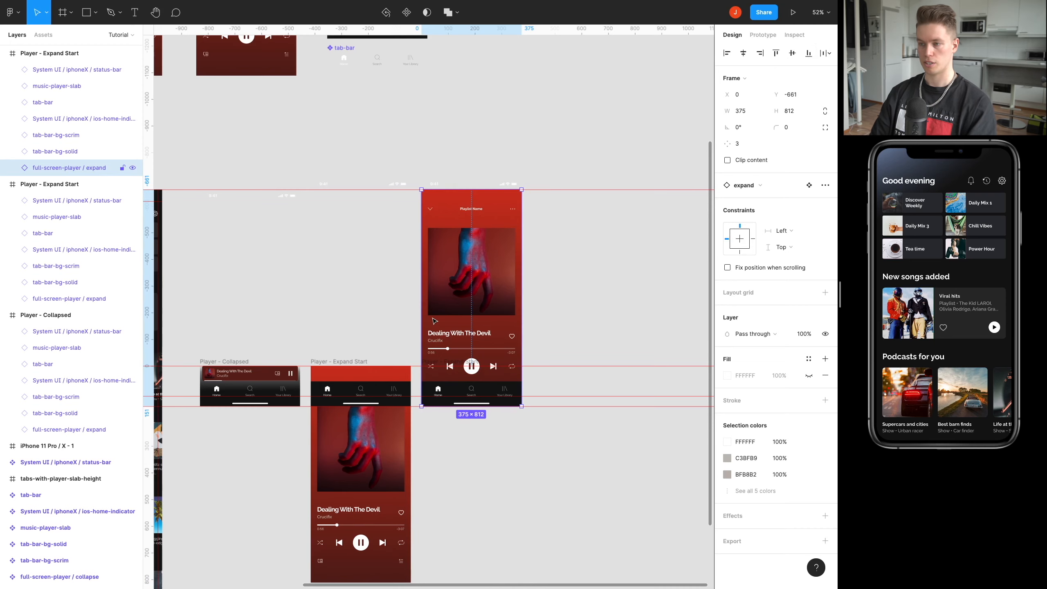
# Reorder the tab-bar layer in the duplicated frame so it sits directly above tab-bar-bg-solid.
pyautogui.scroll(5, 498, 387)
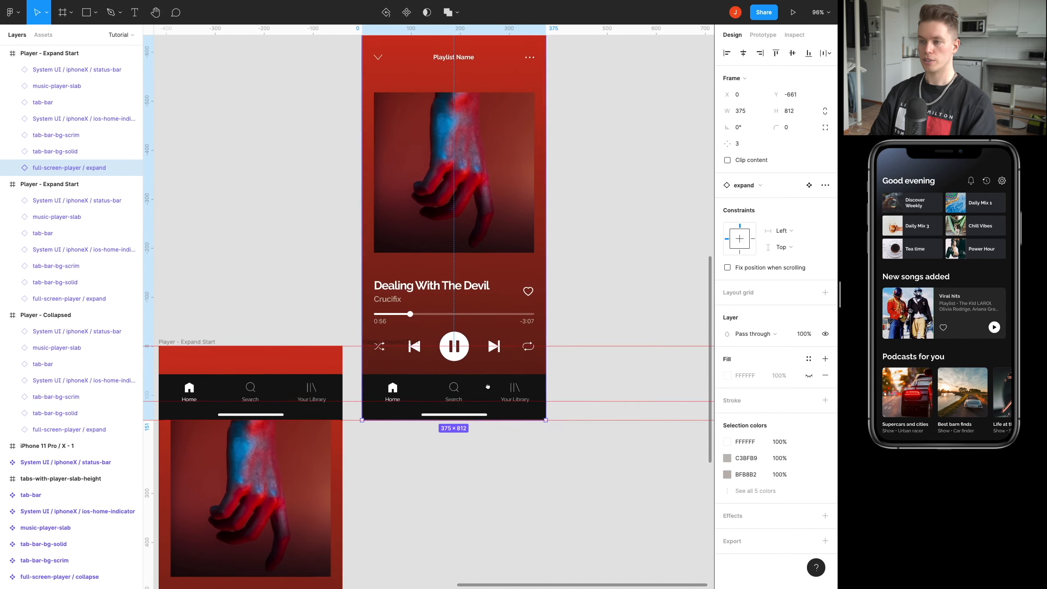
pyautogui.click(461, 331)
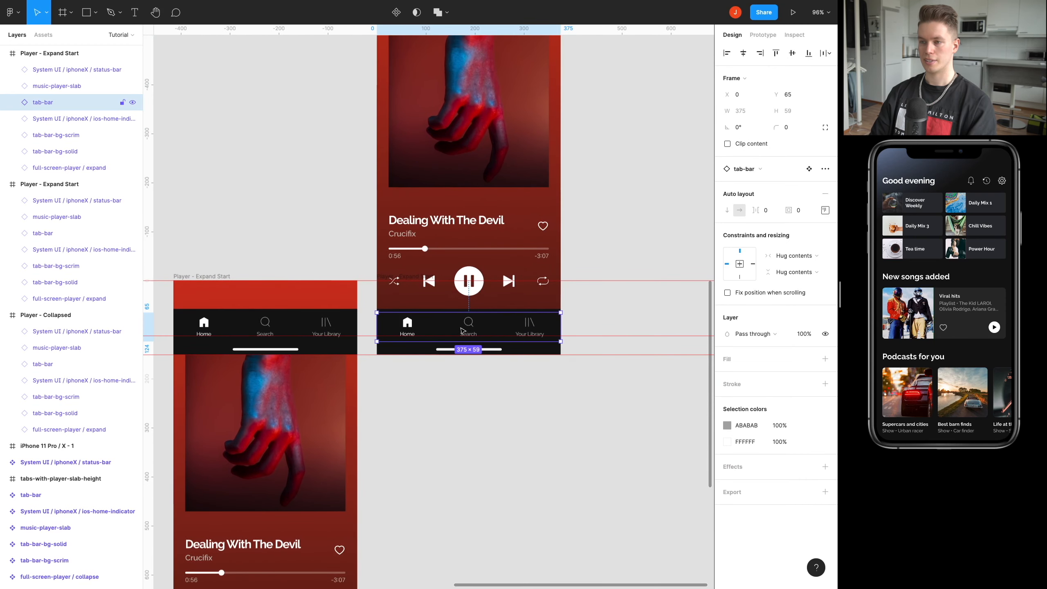
pyautogui.moveTo(456, 326); pyautogui.dragTo(441, 310)
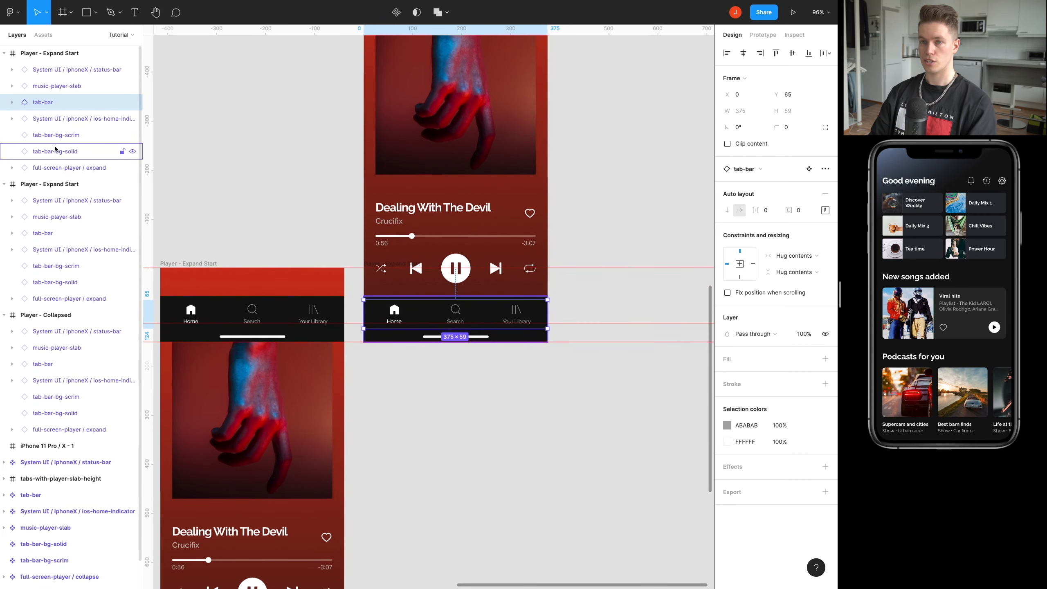
pyautogui.moveTo(49, 104); pyautogui.dragTo(48, 140)
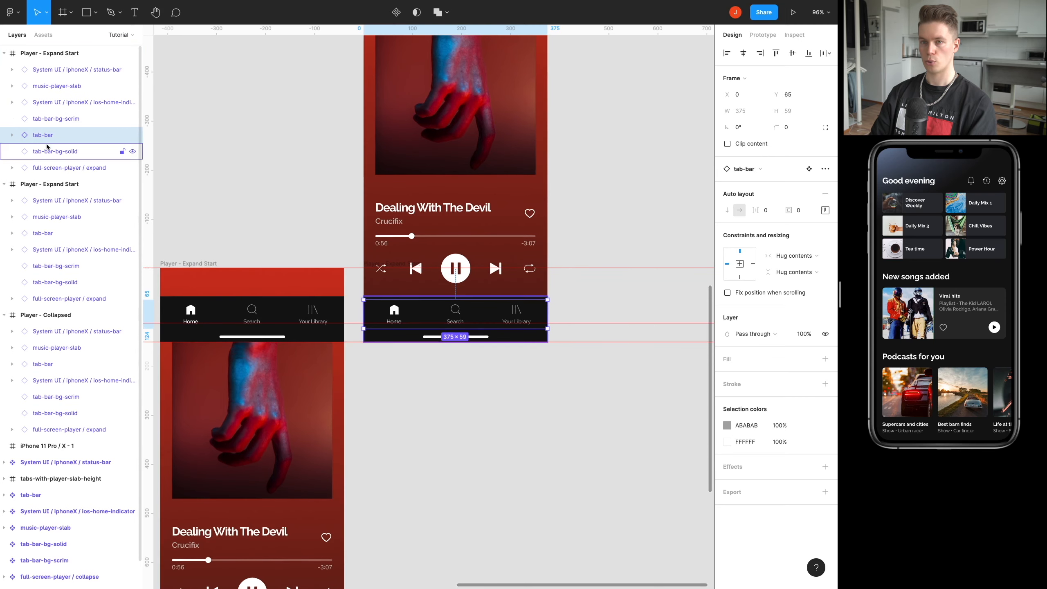
# Move the tab-bar and tab-bar-bg-solid instances of the duplicated frame straight down until they sit flush beneath the lower guide.
pyautogui.click(48, 150)
pyautogui.keyDown('shift'); pyautogui.click(46, 141); pyautogui.keyUp('shift')
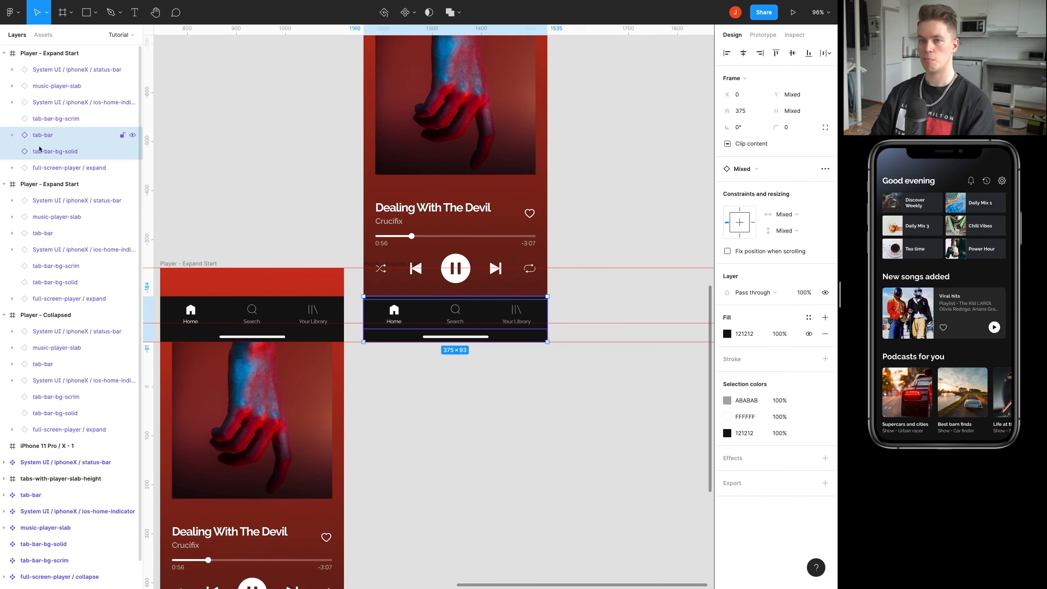
pyautogui.hotkey('shift', 'Down')
pyautogui.hotkey('shift', 'Down')
pyautogui.hotkey('shift', 'Down')
pyautogui.hotkey('shift', 'Down')
pyautogui.hotkey('shift', 'Down')
pyautogui.hotkey('shift', 'Down')
pyautogui.hotkey('shift', 'Down')
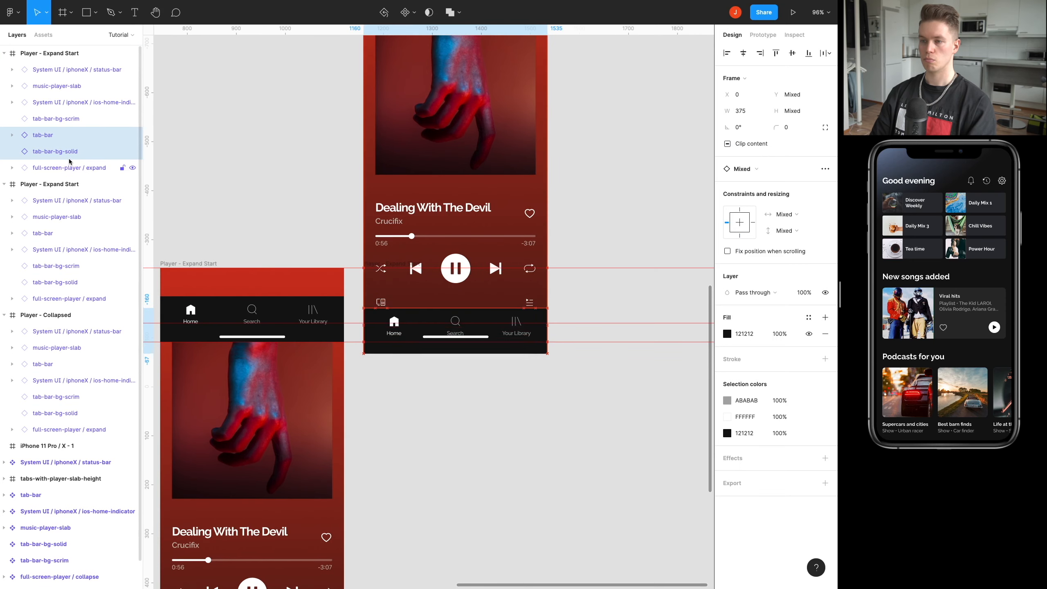
pyautogui.hotkey('shift', 'Down')
pyautogui.hotkey('shift', 'Down')
pyautogui.hotkey('shift', 'Down')
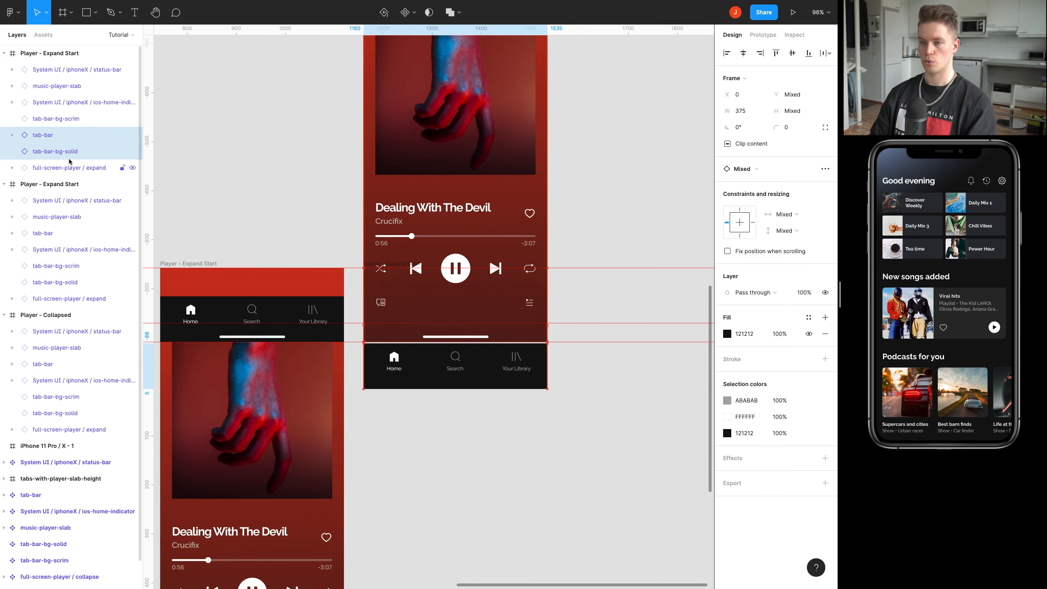
pyautogui.scroll(5, 389, 341)
pyautogui.scroll(5, 388, 340)
pyautogui.press('Up')
pyautogui.press('Up')
pyautogui.press('Up')
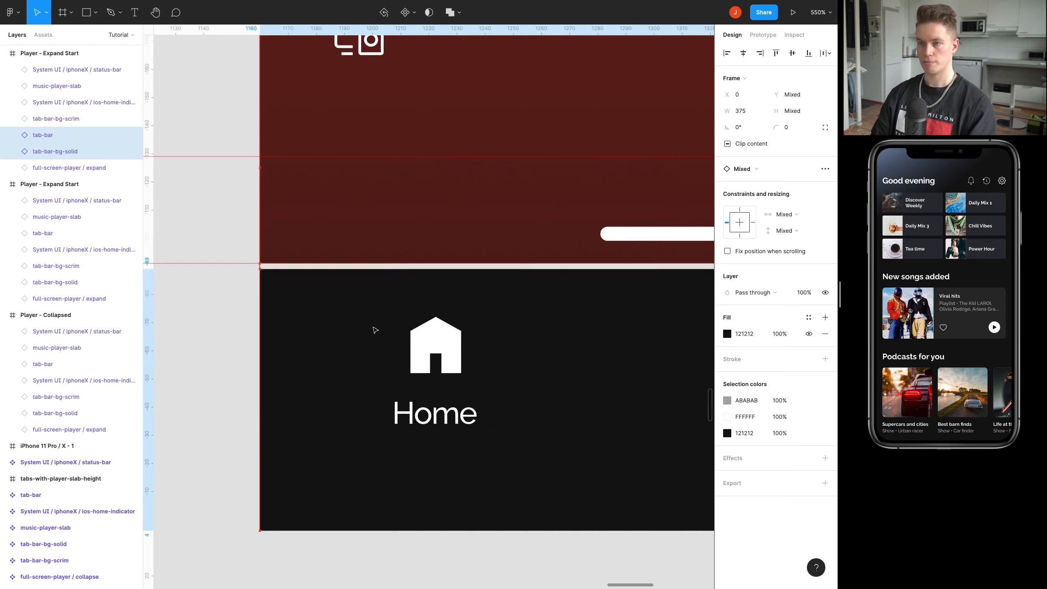
pyautogui.scroll(-10, 374, 330)
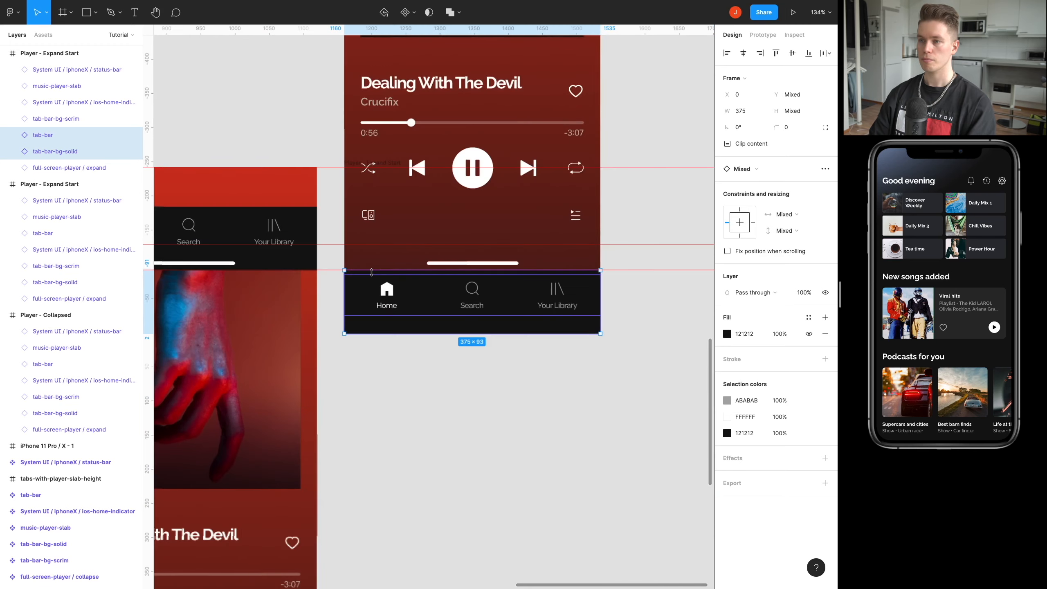
pyautogui.click(492, 208)
# Duplicate the Player - Expand Start frame containing the full player to its right at X 1575, Y -242, and collapse the player frames' layers.
pyautogui.hscroll(2, 465, 206)
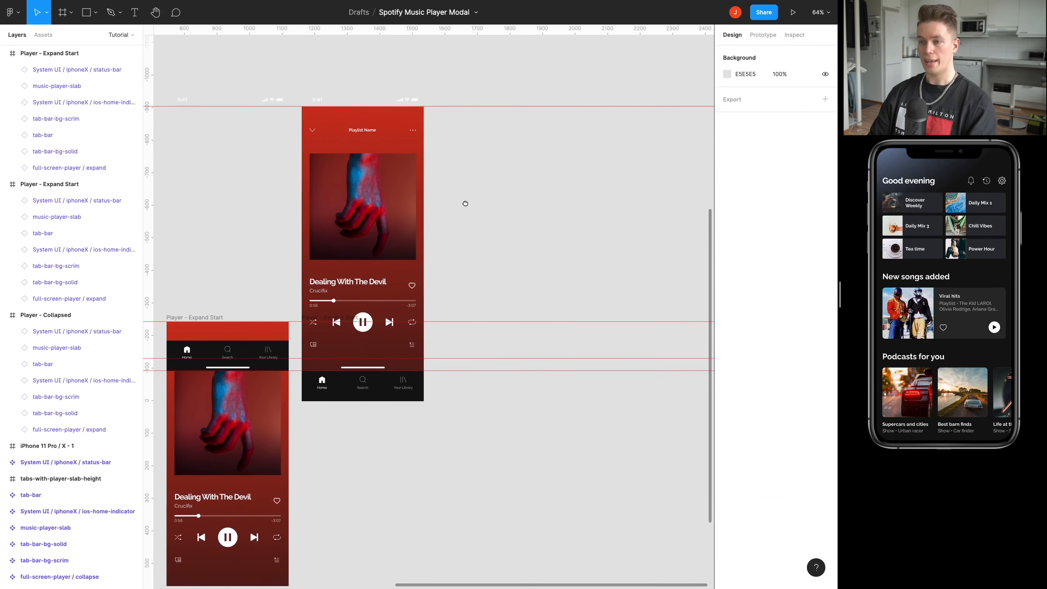
pyautogui.click(332, 317)
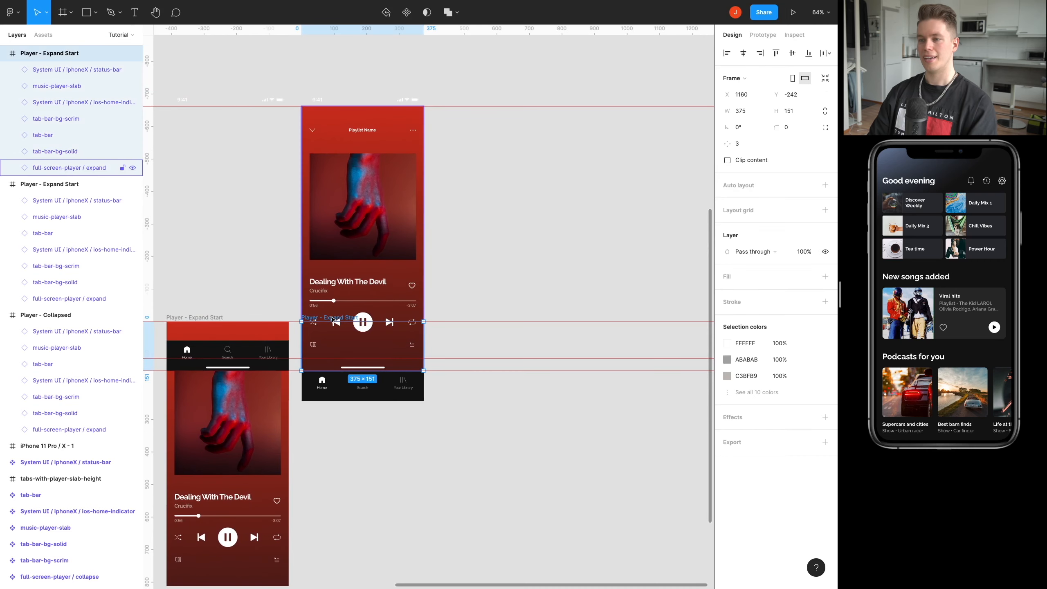
pyautogui.moveTo(327, 317); pyautogui.dragTo(450, 289)
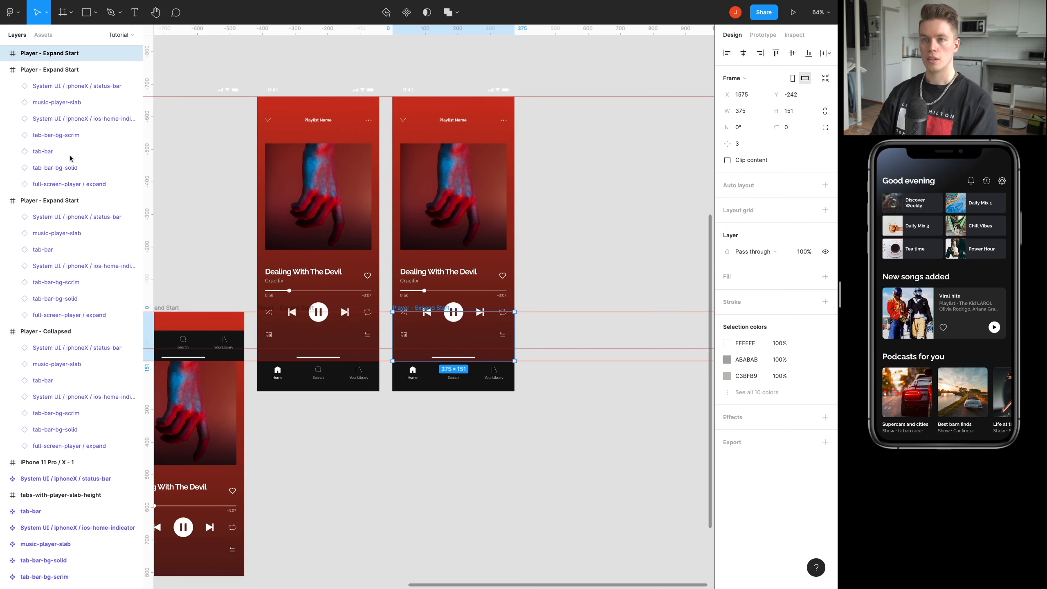
pyautogui.click(3, 69)
pyautogui.click(4, 86)
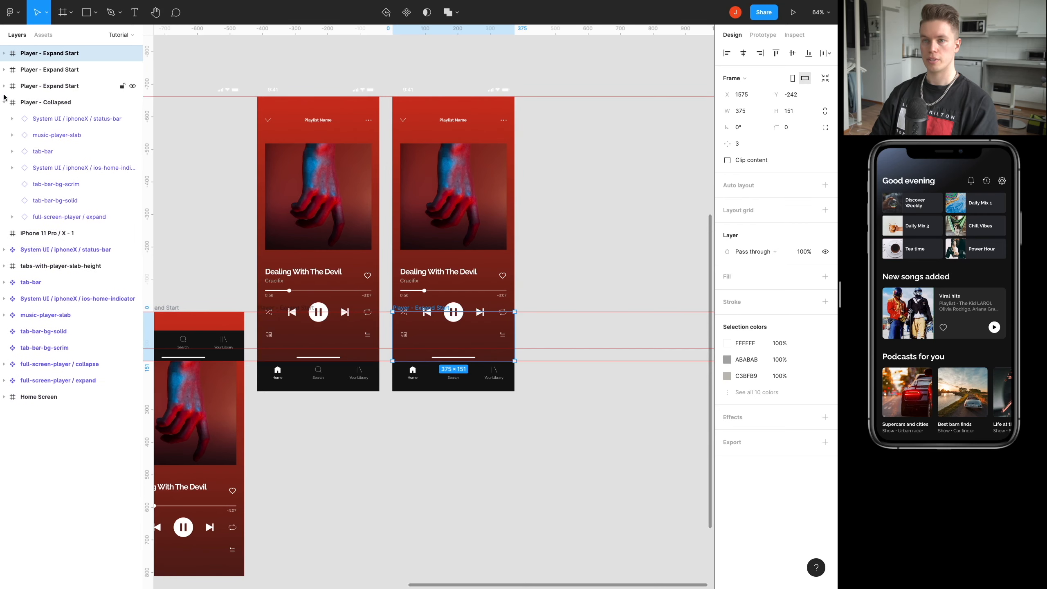
pyautogui.click(4, 102)
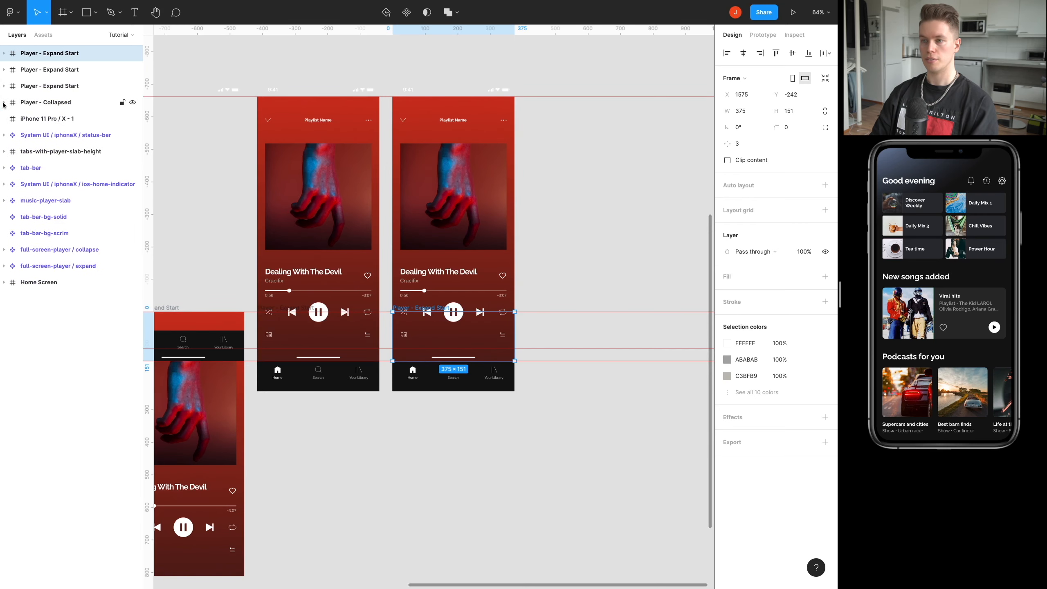
pyautogui.scroll(5, 407, 310)
pyautogui.keyDown('ctrl'); pyautogui.click(406, 310); pyautogui.keyUp('ctrl')
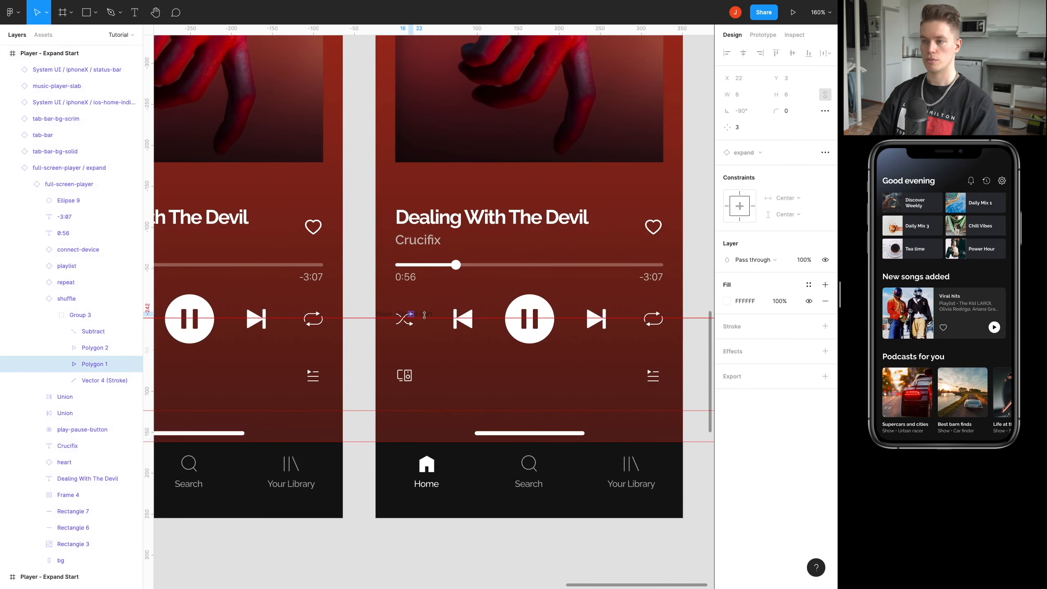
pyautogui.keyDown('ctrl'); pyautogui.rightClick(425, 315); pyautogui.keyUp('ctrl')
pyautogui.click(463, 326)
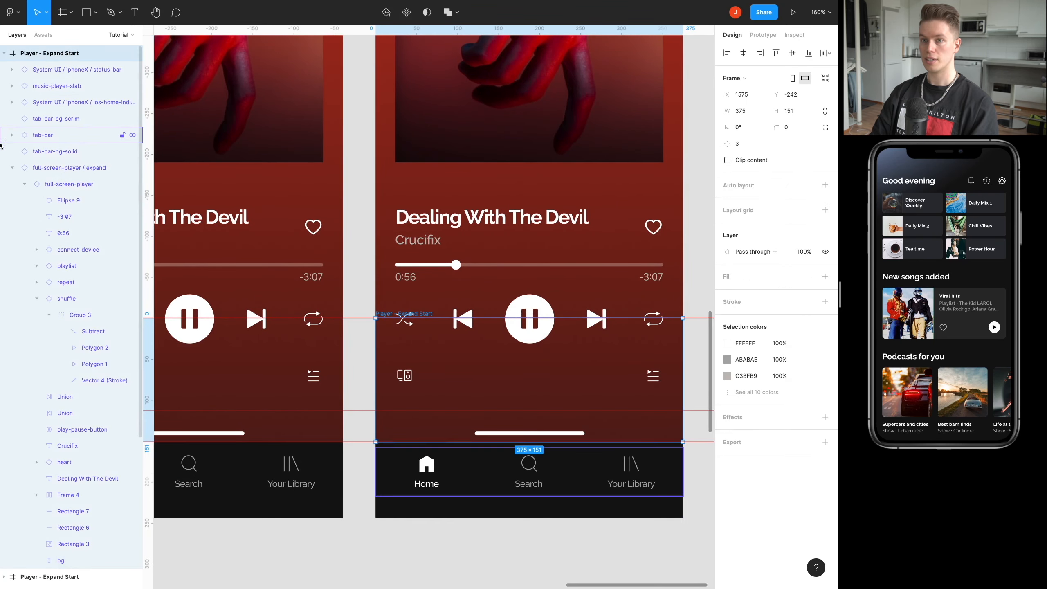
pyautogui.doubleClick(76, 53)
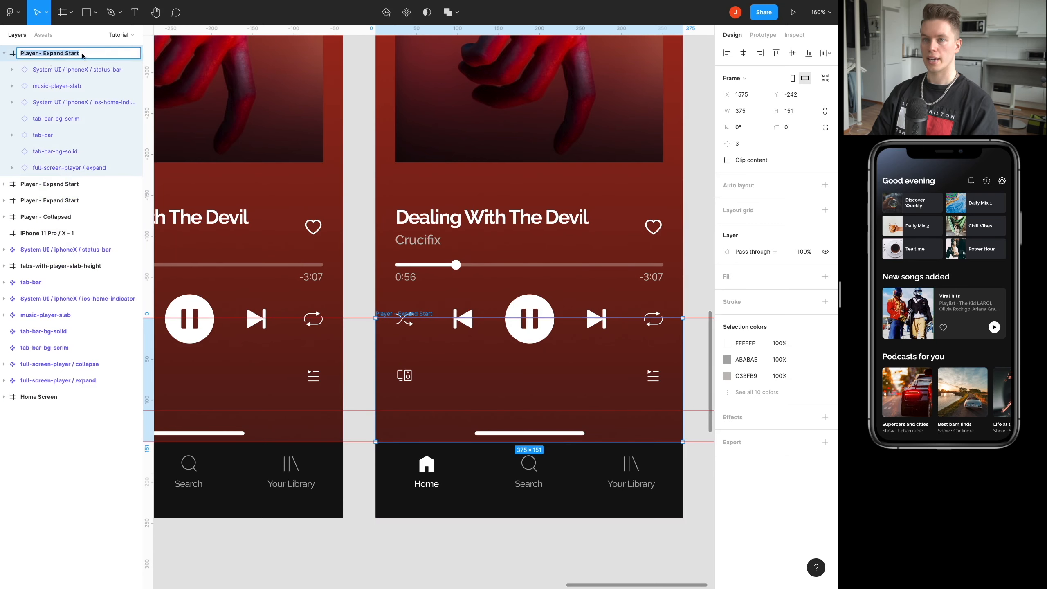
pyautogui.doubleClick(76, 55)
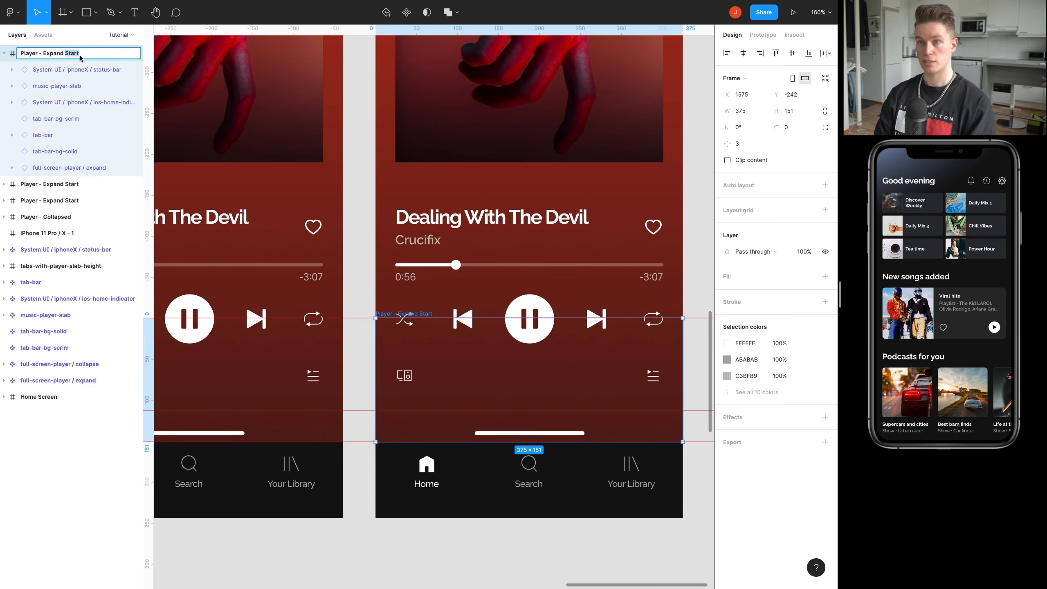
pyautogui.hscroll(-2, 495, 192)
# Rename the Player - Expand Start frame at X 1160 as Player - Expand End.
pyautogui.scroll(-5, 495, 192)
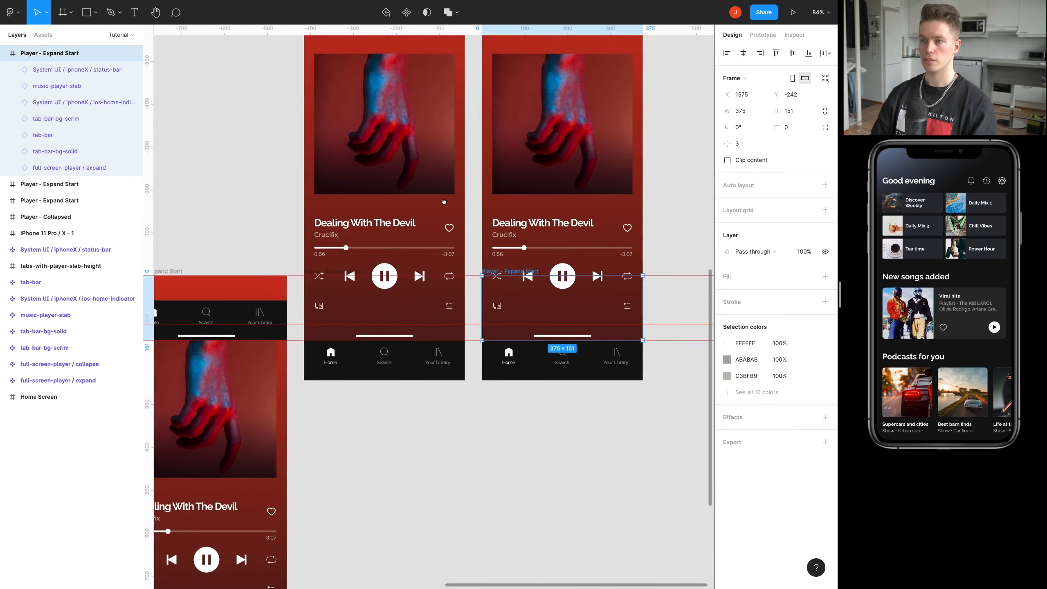
pyautogui.scroll(3, 444, 203)
pyautogui.scroll(-3, 421, 232)
pyautogui.hscroll(-1, 421, 231)
pyautogui.scroll(2, 418, 287)
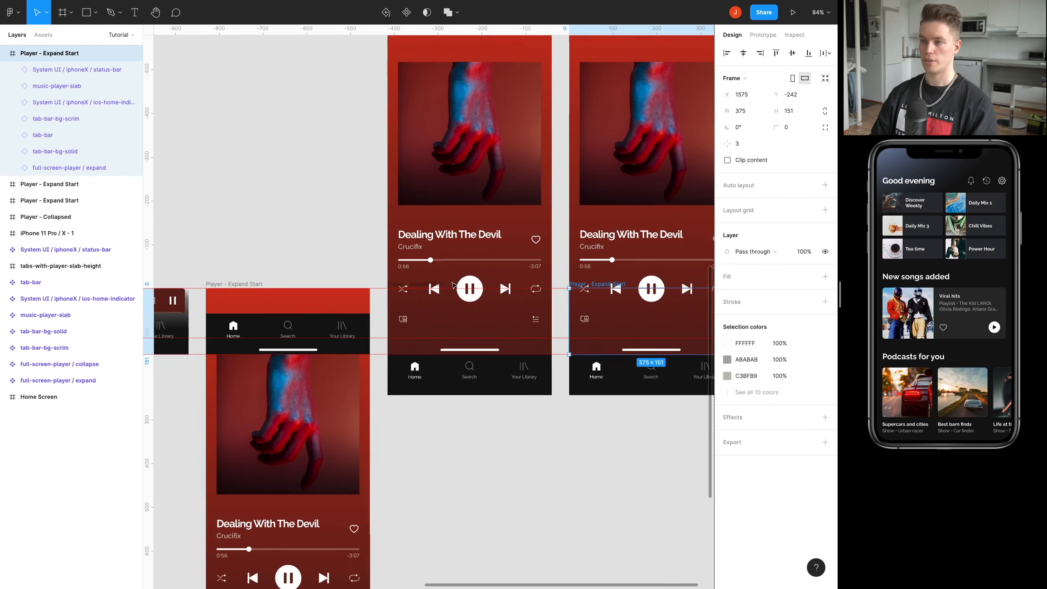
pyautogui.click(417, 288)
pyautogui.rightClick(411, 286)
pyautogui.click(429, 291)
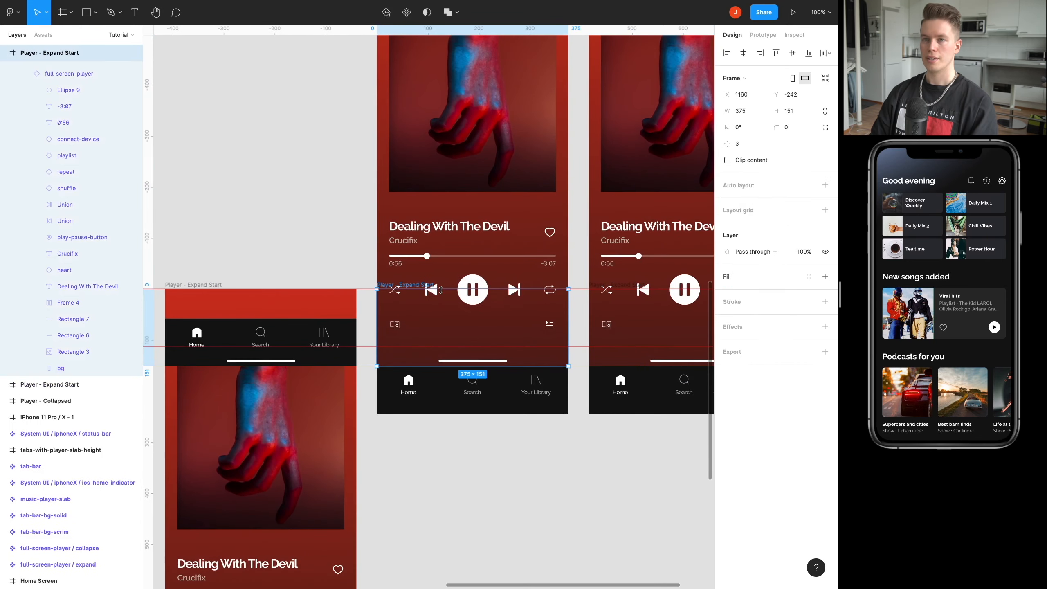
pyautogui.doubleClick(75, 53)
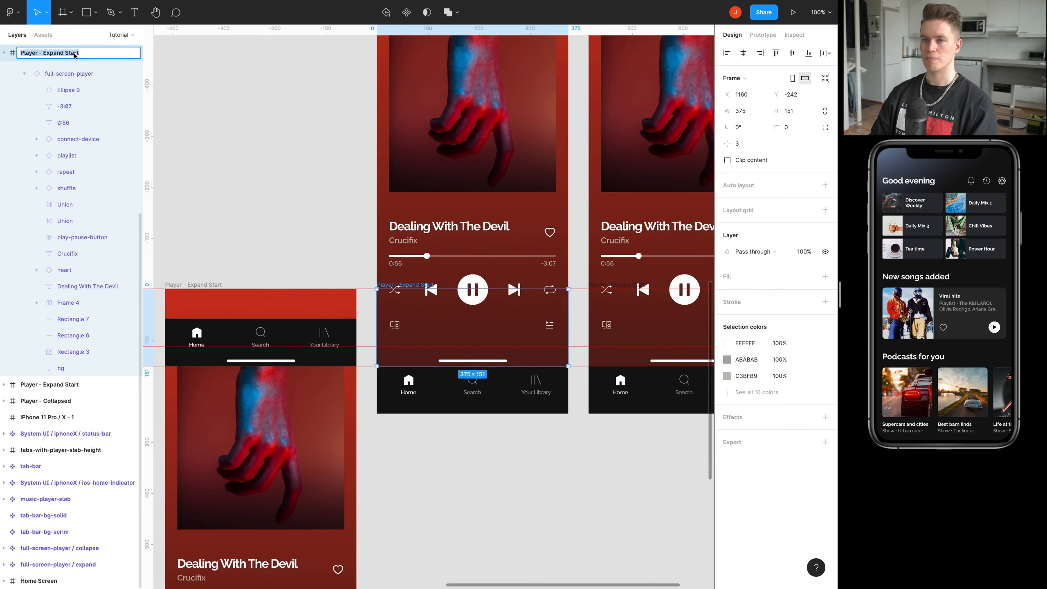
pyautogui.click(78, 55)
pyautogui.doubleClick(74, 57)
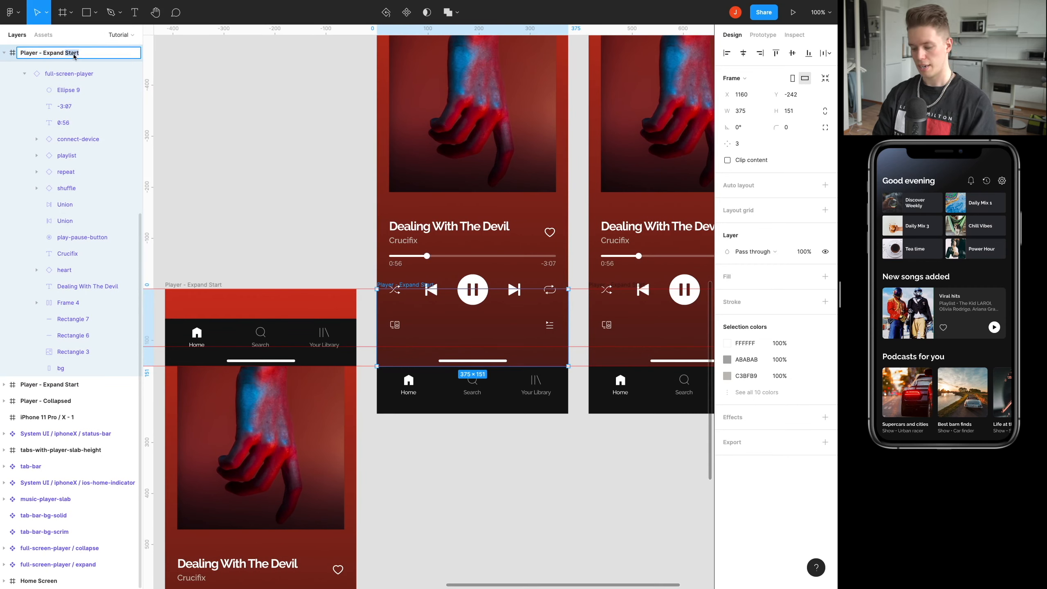
pyautogui.write('nd')
pyautogui.press('Return')
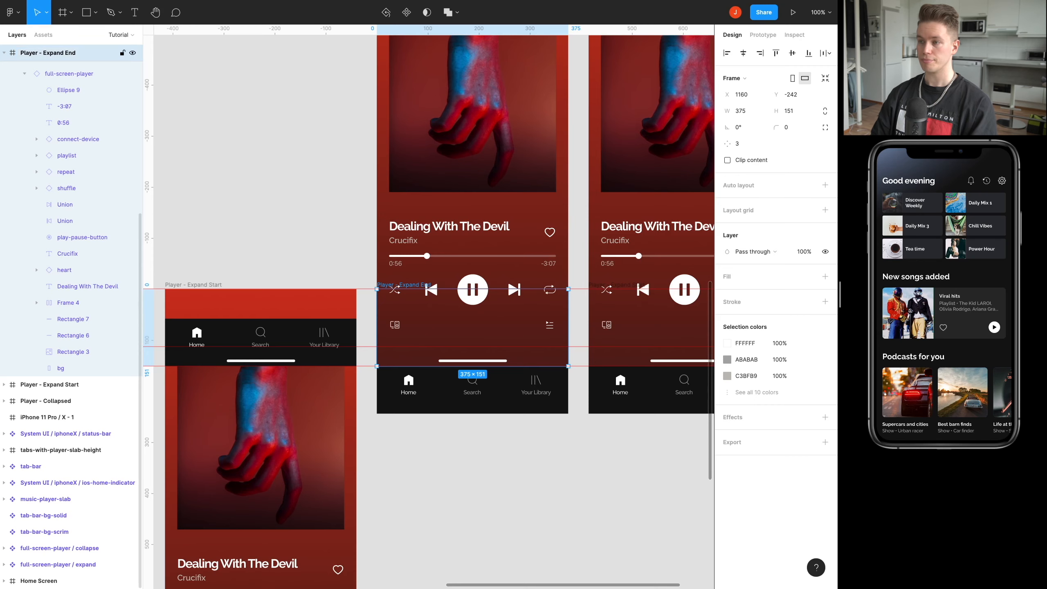
# Rename the Player - Expand Start frame at X 1575 as Player - Collapse Start.
pyautogui.hscroll(5, 253, 291)
pyautogui.click(408, 285)
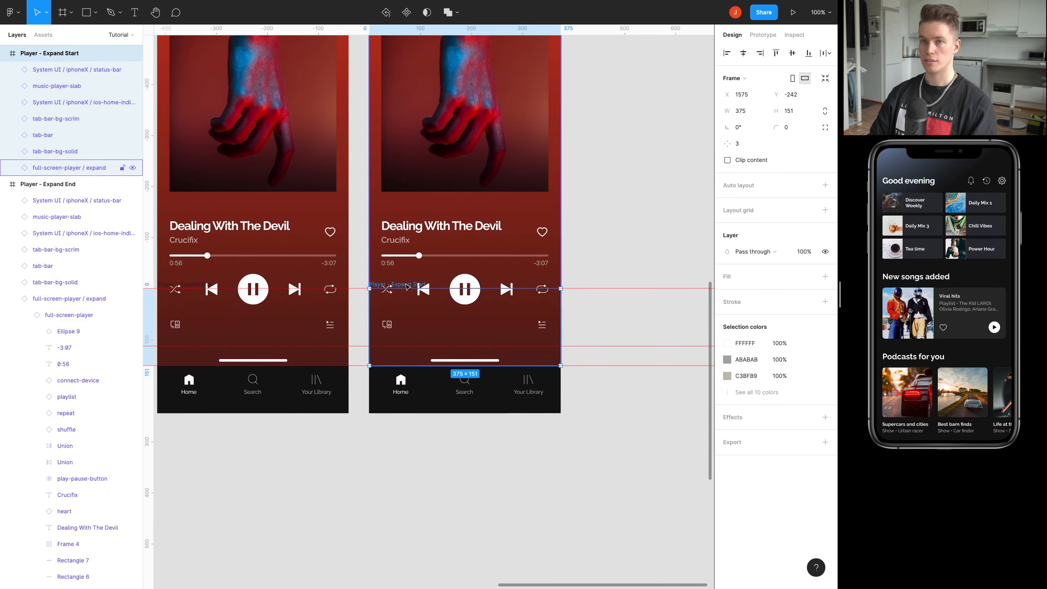
pyautogui.doubleClick(55, 54)
pyautogui.click(55, 54)
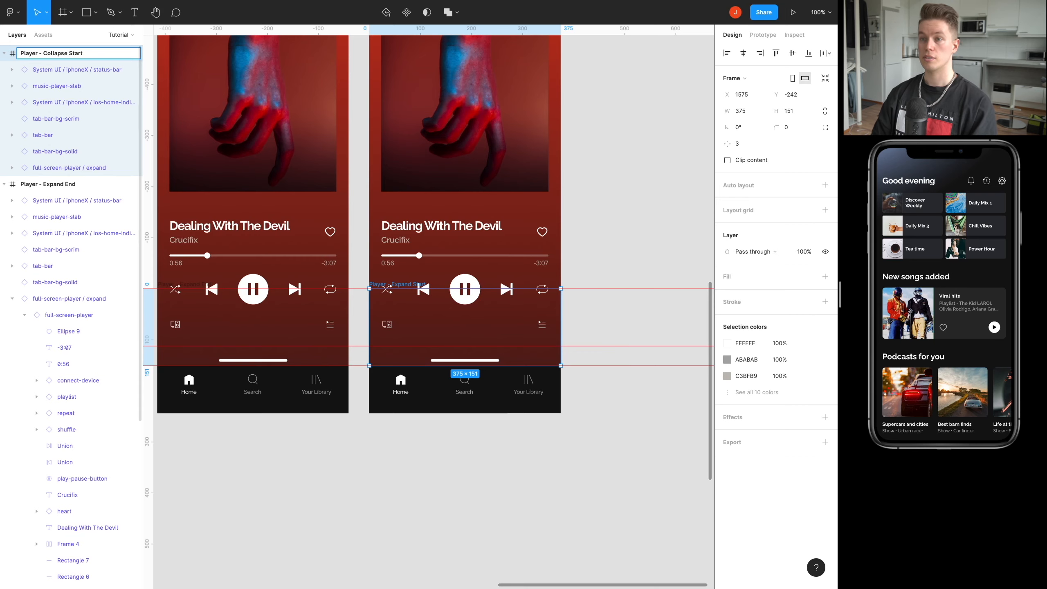
pyautogui.press('Return')
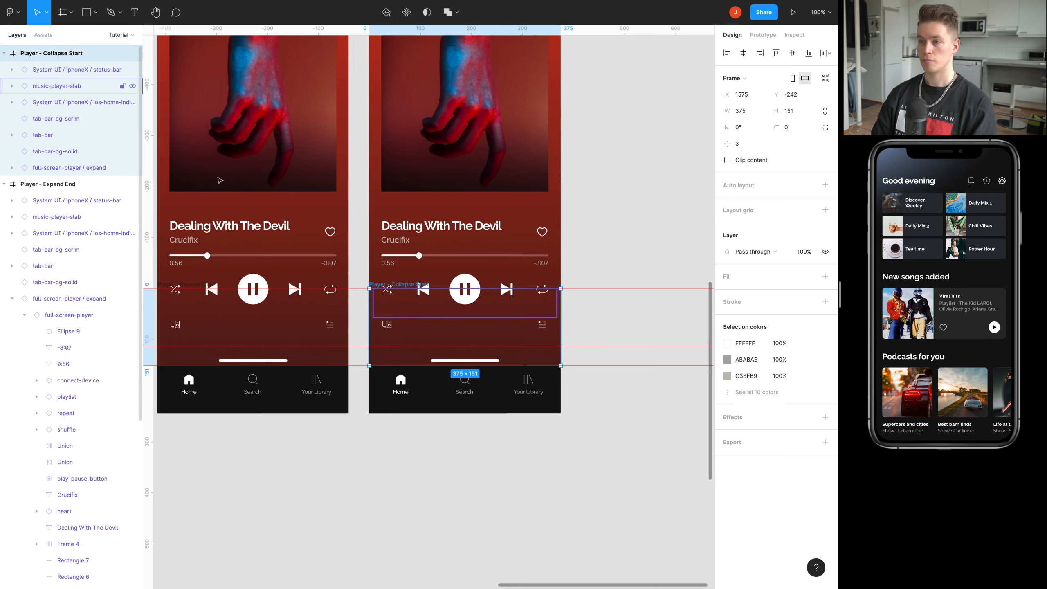
pyautogui.scroll(2, 580, 193)
pyautogui.scroll(-2, 581, 194)
pyautogui.click(617, 183)
# Select all seven layers inside Player - Collapse Start and set their vertical constraint to the bottom.
pyautogui.scroll(2, 617, 183)
pyautogui.hscroll(2, 617, 184)
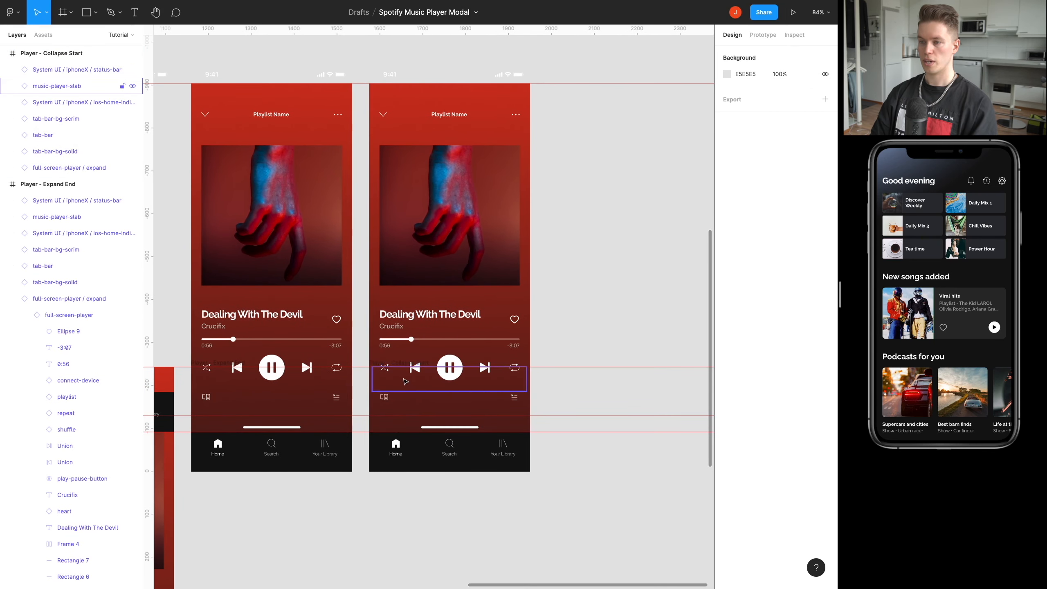
pyautogui.keyDown('super'); pyautogui.click(401, 365); pyautogui.keyUp('super')
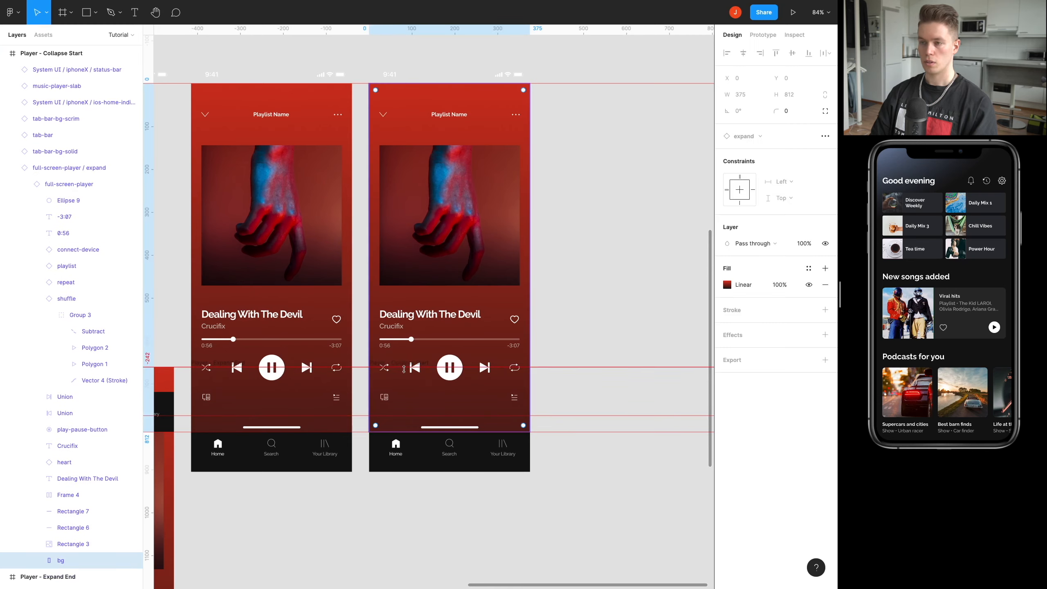
pyautogui.keyDown('super'); pyautogui.rightClick(396, 358); pyautogui.keyUp('super')
pyautogui.click(429, 368)
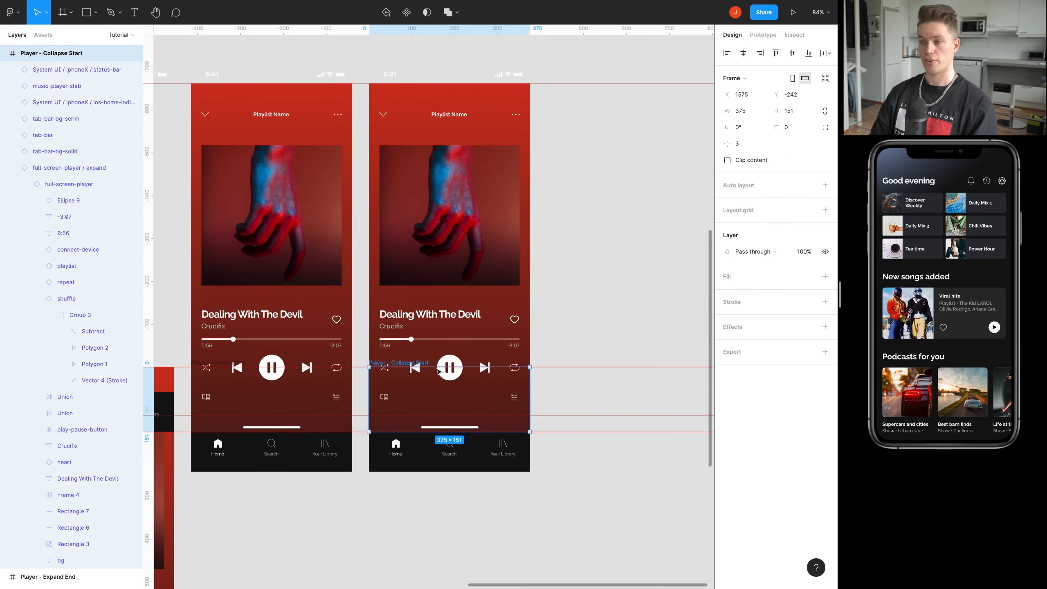
pyautogui.click(13, 167)
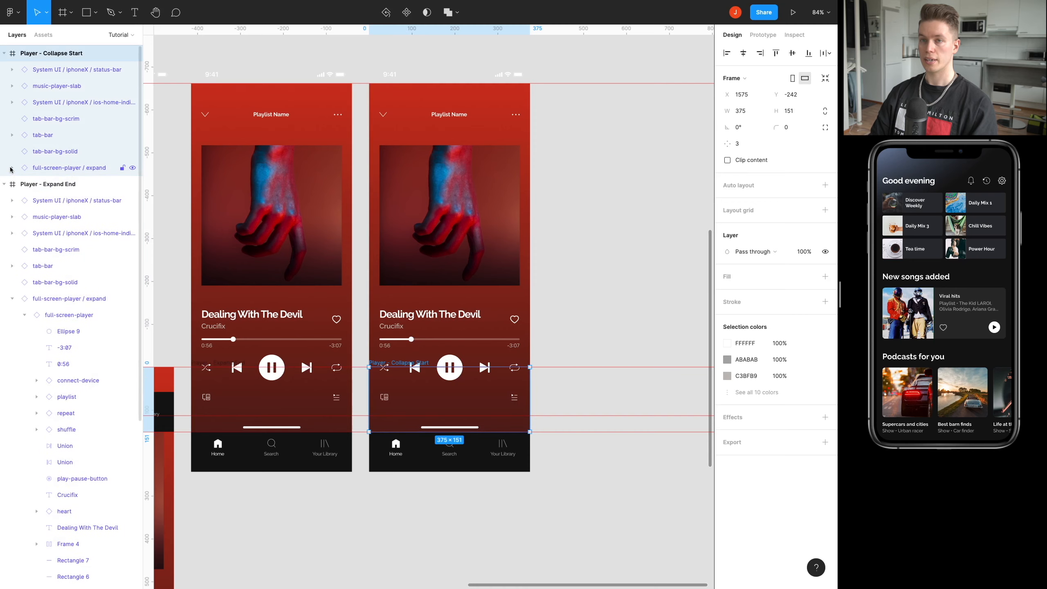
pyautogui.click(62, 69)
pyautogui.keyDown('shift'); pyautogui.click(47, 165); pyautogui.keyUp('shift')
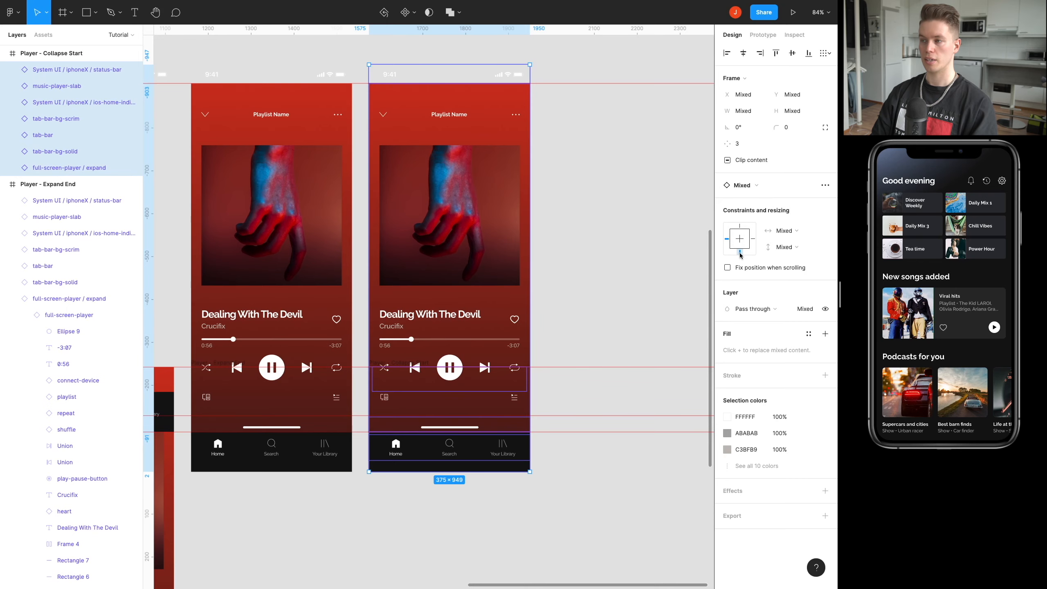
pyautogui.click(570, 410)
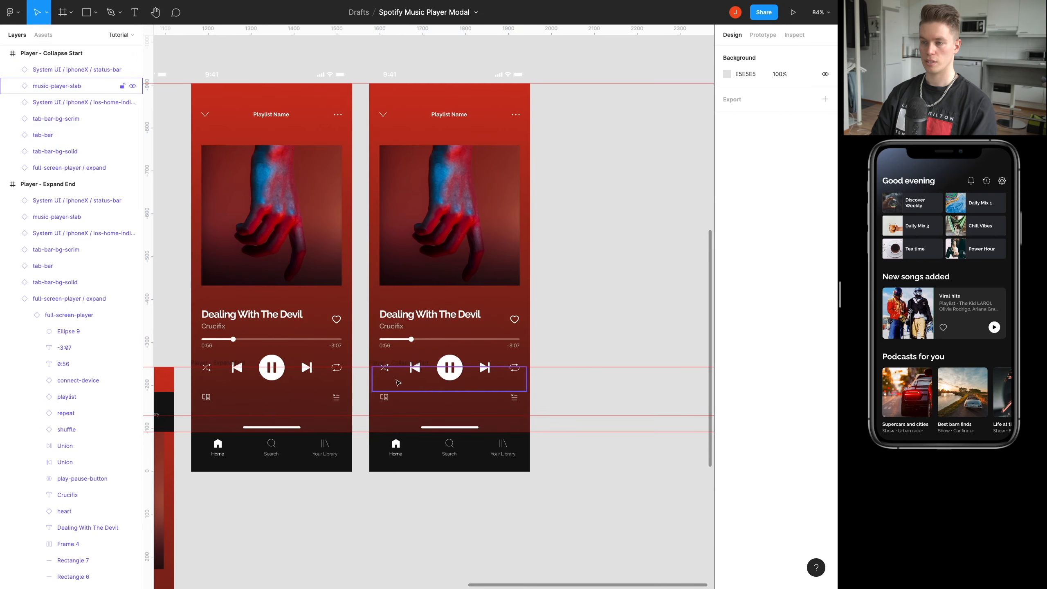
# Extend the upper edge of the Player - Collapse Start frame up to the upper guide at Y -903, making it 812 high.
pyautogui.click(401, 368)
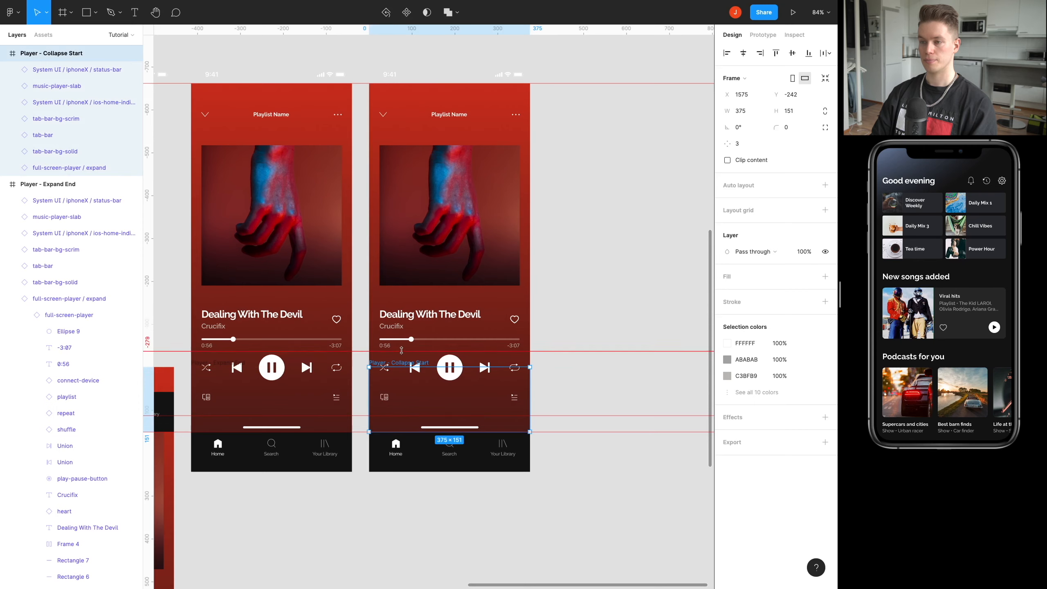
pyautogui.keyDown('ctrl'); pyautogui.scroll(5, 401, 365); pyautogui.keyUp('ctrl')
pyautogui.keyDown('ctrl'); pyautogui.scroll(3, 402, 367); pyautogui.keyUp('ctrl')
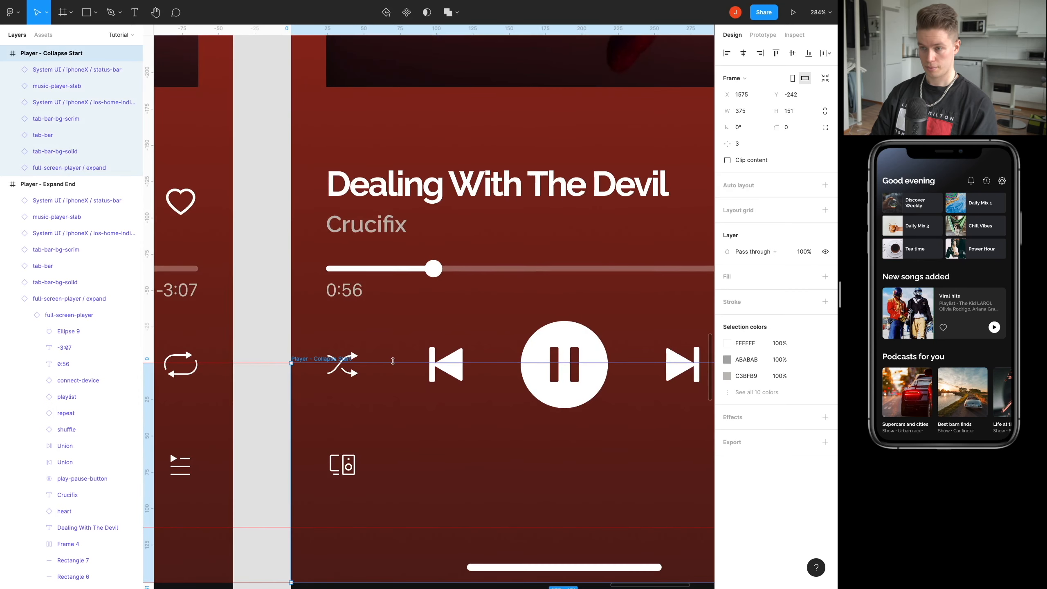
pyautogui.moveTo(401, 364); pyautogui.dragTo(451, 100)
pyautogui.scroll(-5, 460, 169)
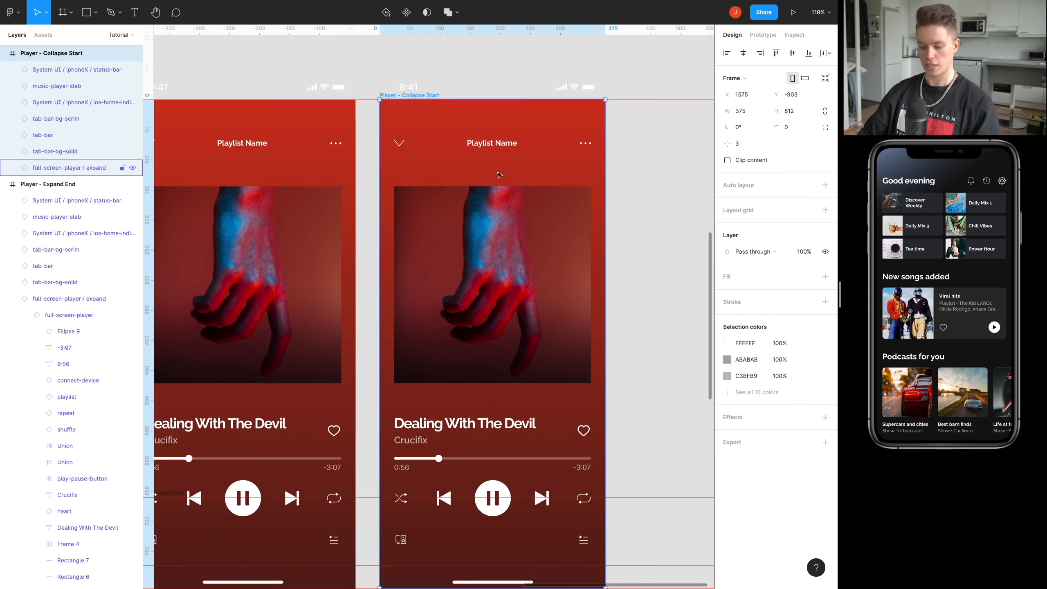
pyautogui.scroll(-5, 486, 169)
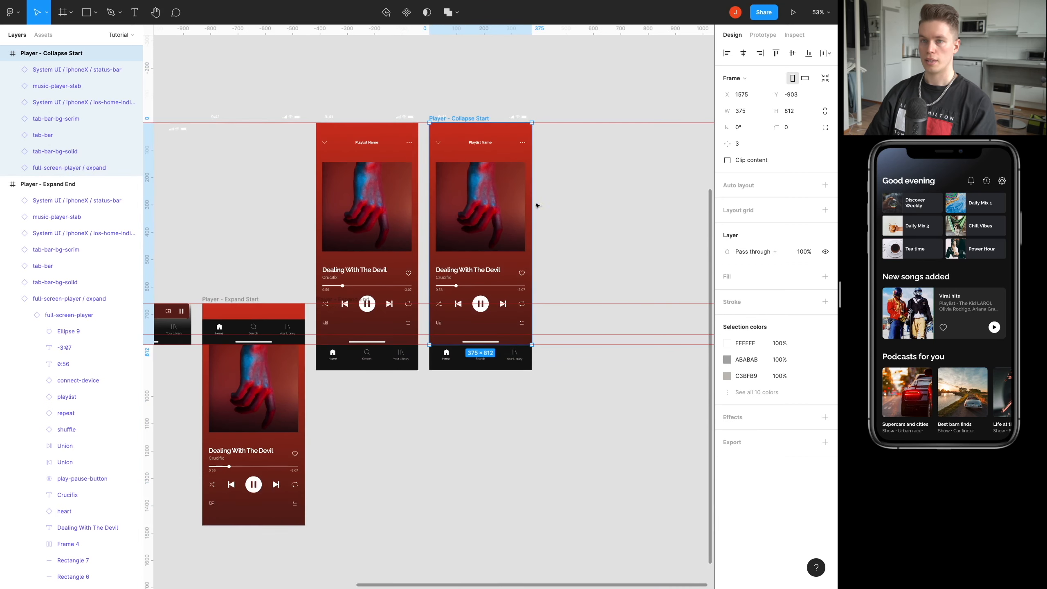
# Select all layers inside the enlarged Player - Collapse Start frame and set their vertical constraint to the top.
pyautogui.click(45, 74)
pyautogui.keyDown('shift'); pyautogui.click(61, 167); pyautogui.keyUp('shift')
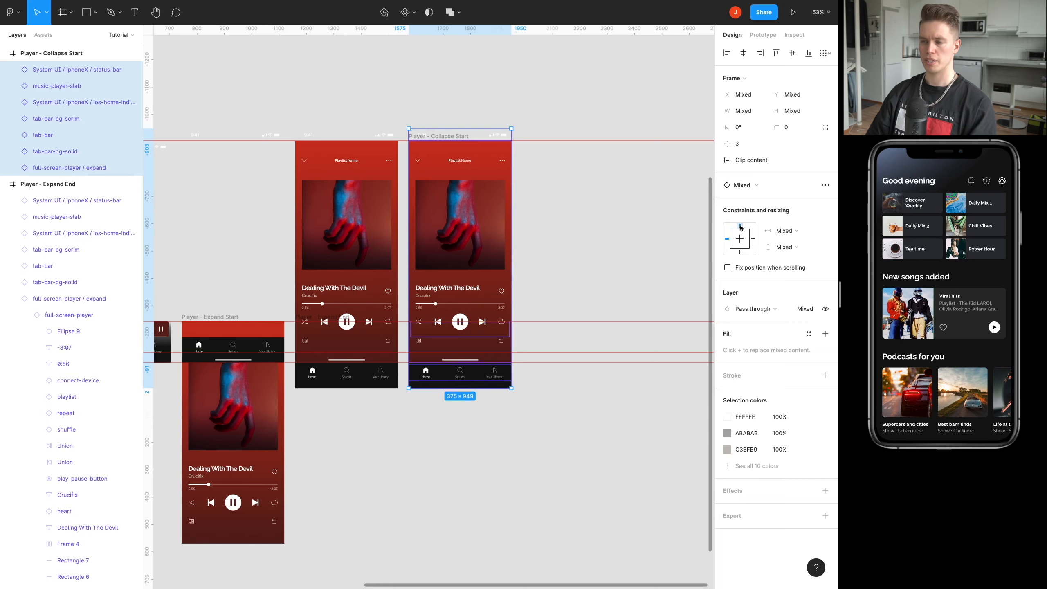
pyautogui.click(563, 229)
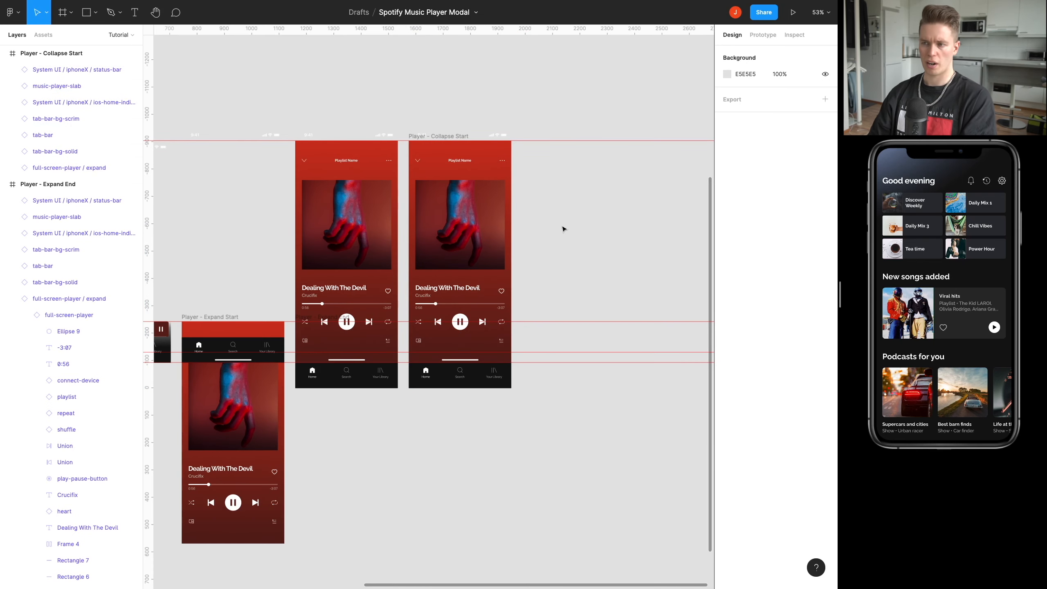
# Duplicate the Player - Collapse Start frame beside the original, placing the copy at X 1990, Y -903.
pyautogui.hscroll(2, 557, 227)
pyautogui.scroll(-1, 557, 227)
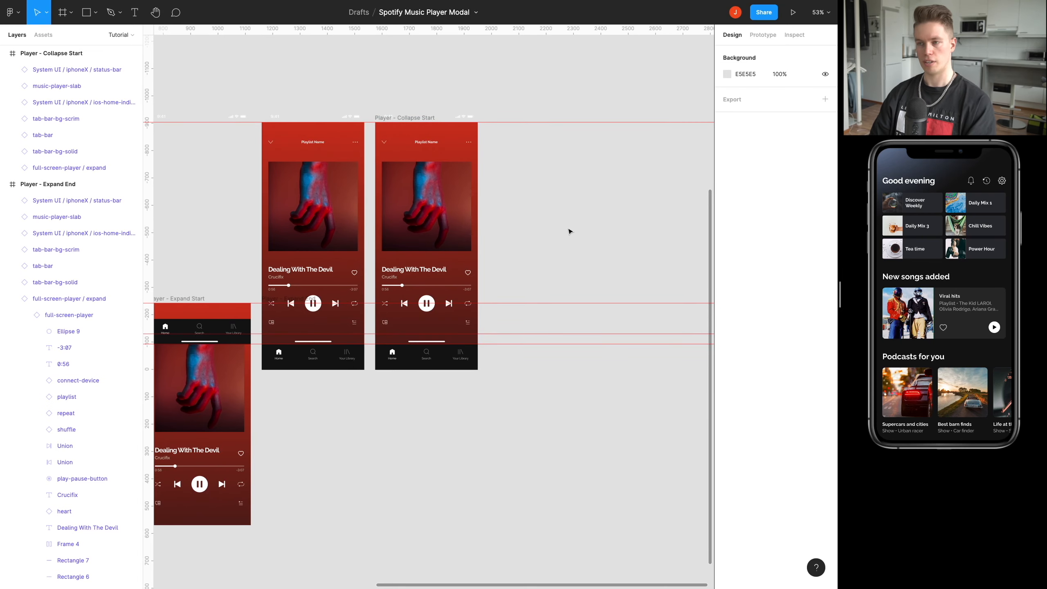
pyautogui.scroll(5, 508, 243)
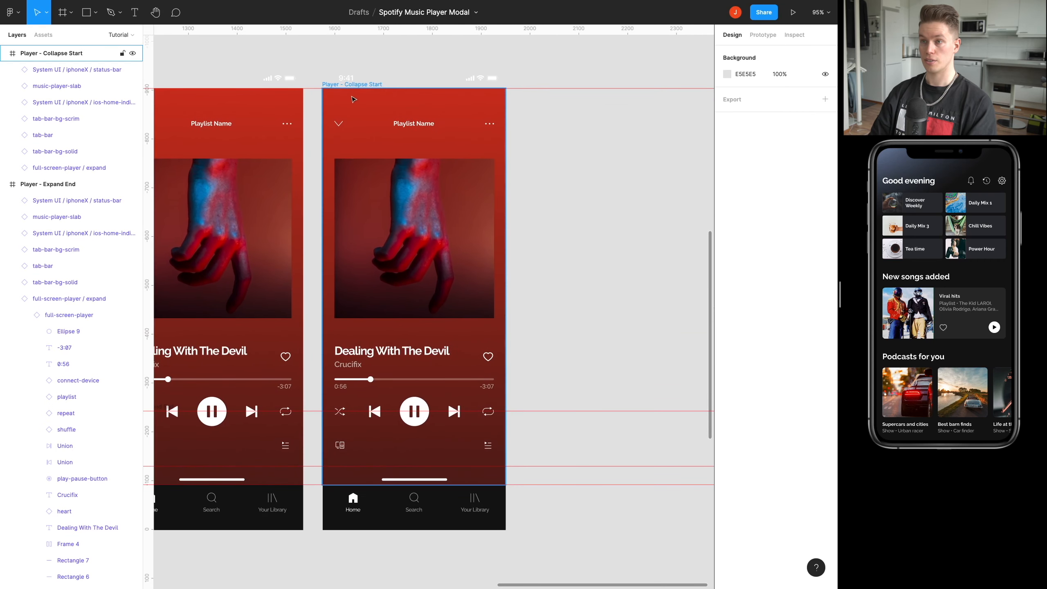
pyautogui.click(325, 84)
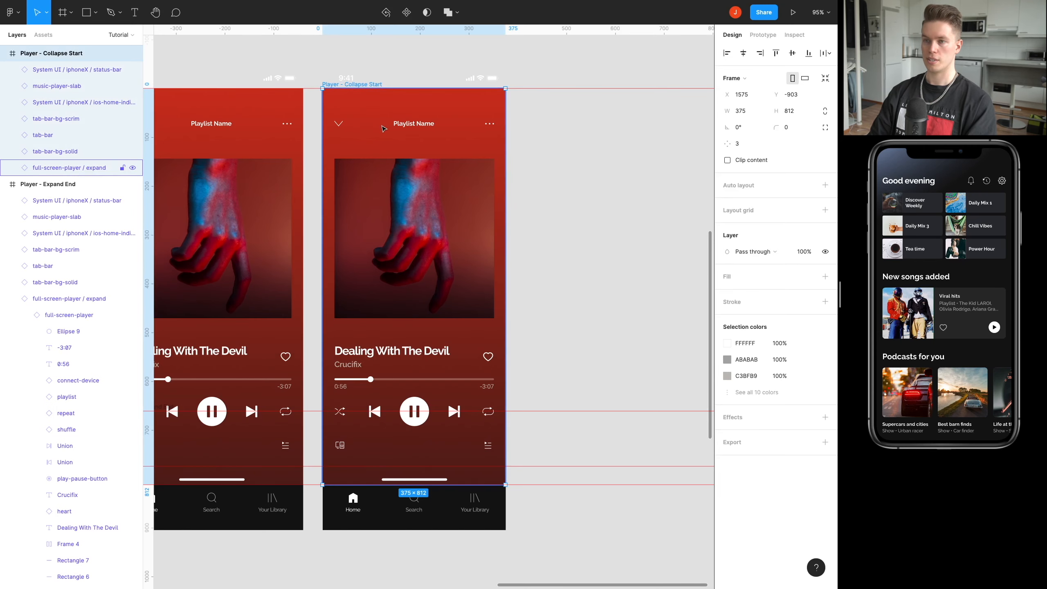
pyautogui.hscroll(-3, 314, 142)
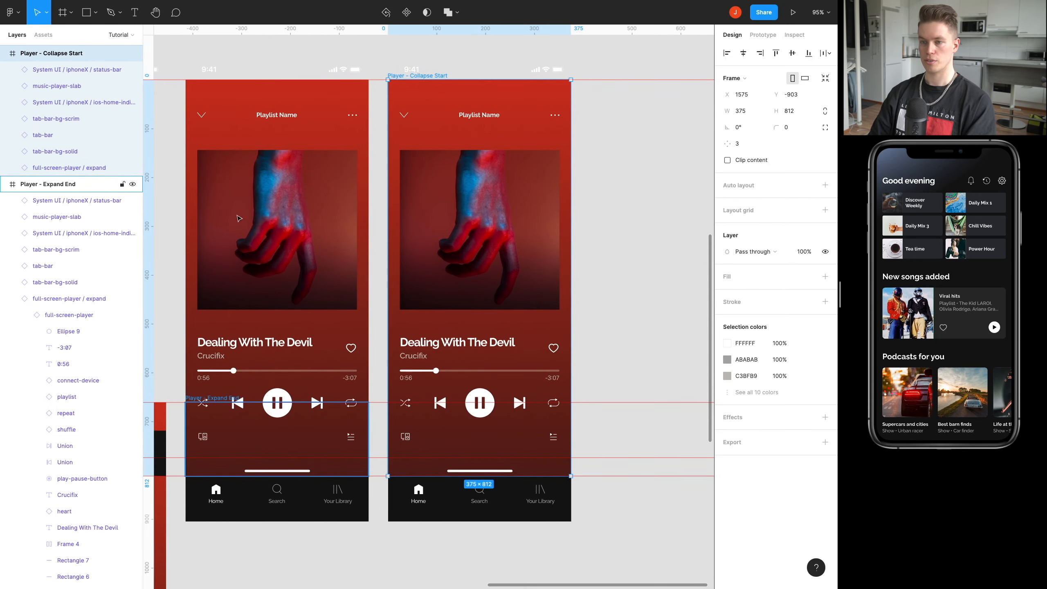
pyautogui.hscroll(5, 316, 218)
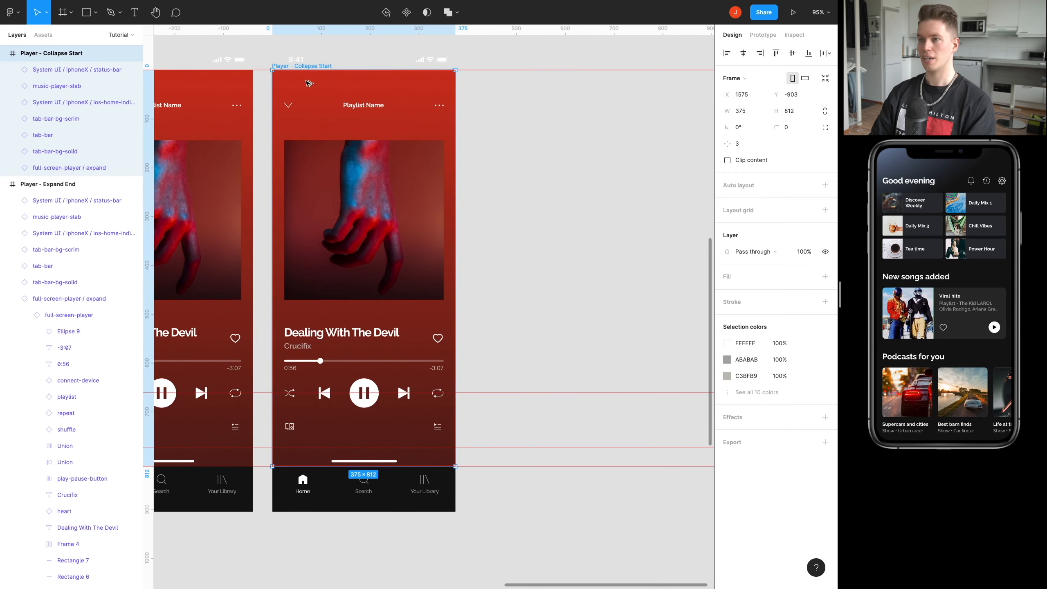
pyautogui.moveTo(304, 84); pyautogui.dragTo(509, 83)
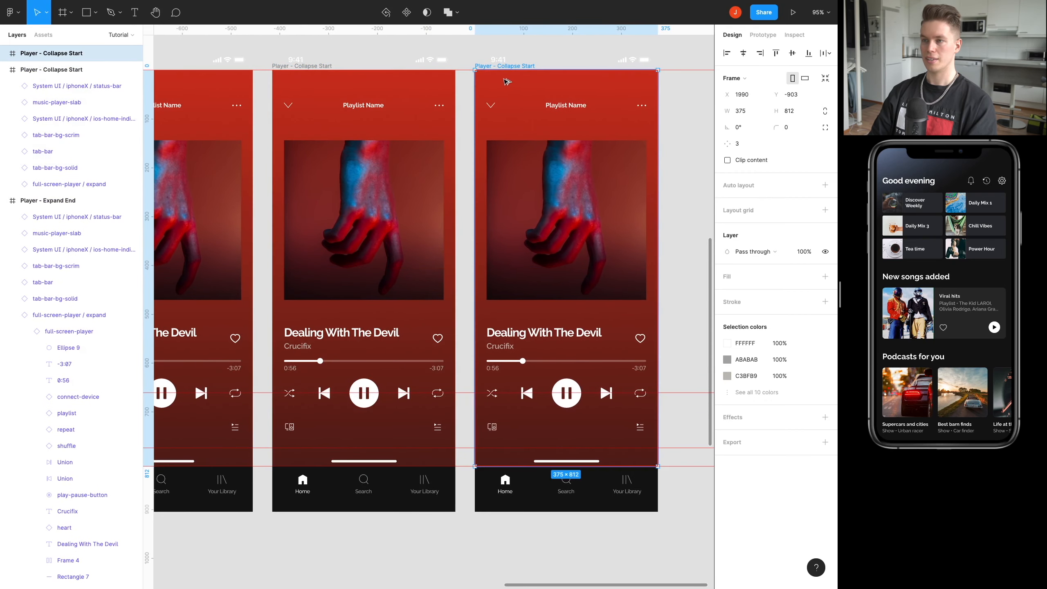
# Rename the duplicated frame at X 1990 as Player - Collapse End.
pyautogui.hscroll(3, 457, 116)
pyautogui.scroll(-1, 458, 116)
pyautogui.scroll(-2, 458, 115)
pyautogui.scroll(5, 454, 115)
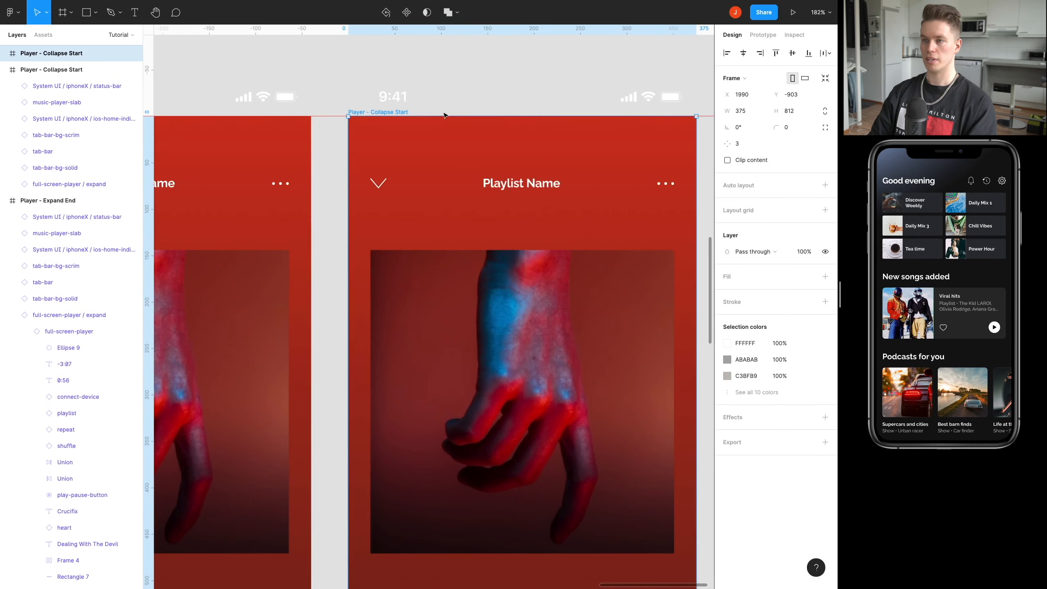
pyautogui.click(404, 114)
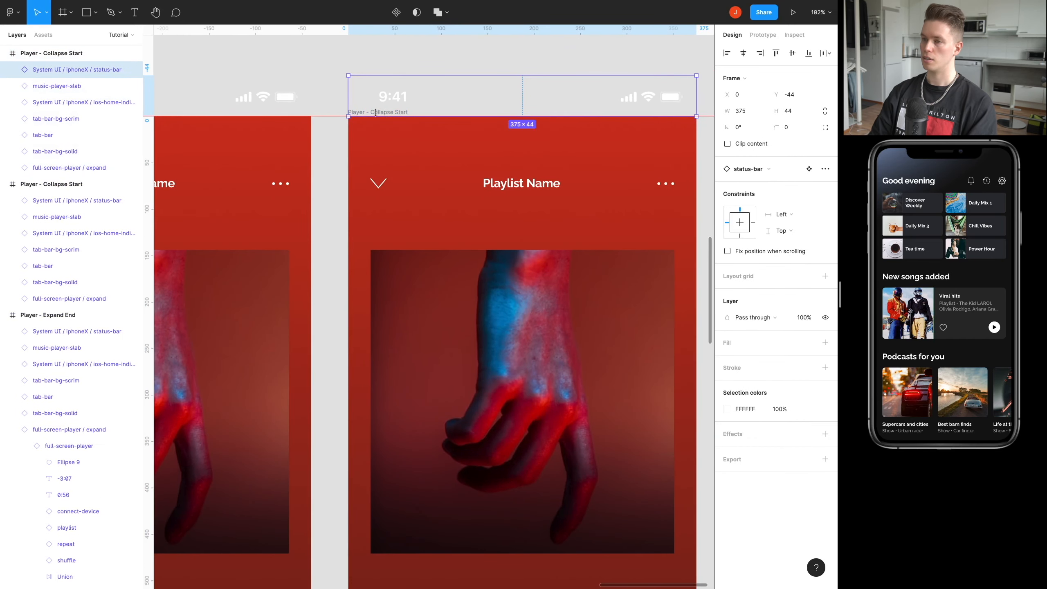
pyautogui.rightClick(423, 144)
pyautogui.click(437, 150)
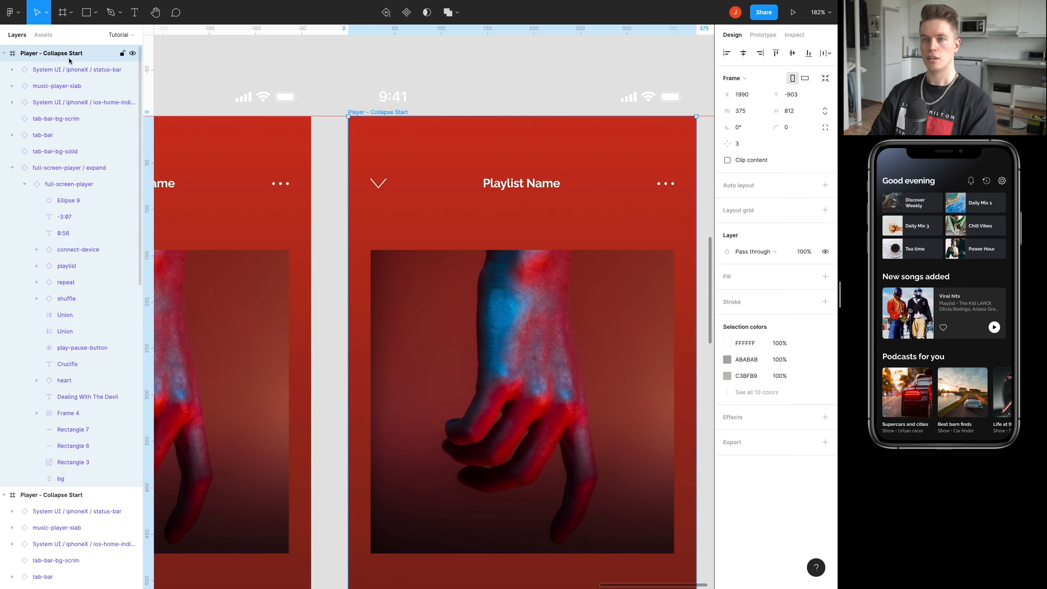
pyautogui.click(12, 168)
pyautogui.doubleClick(74, 53)
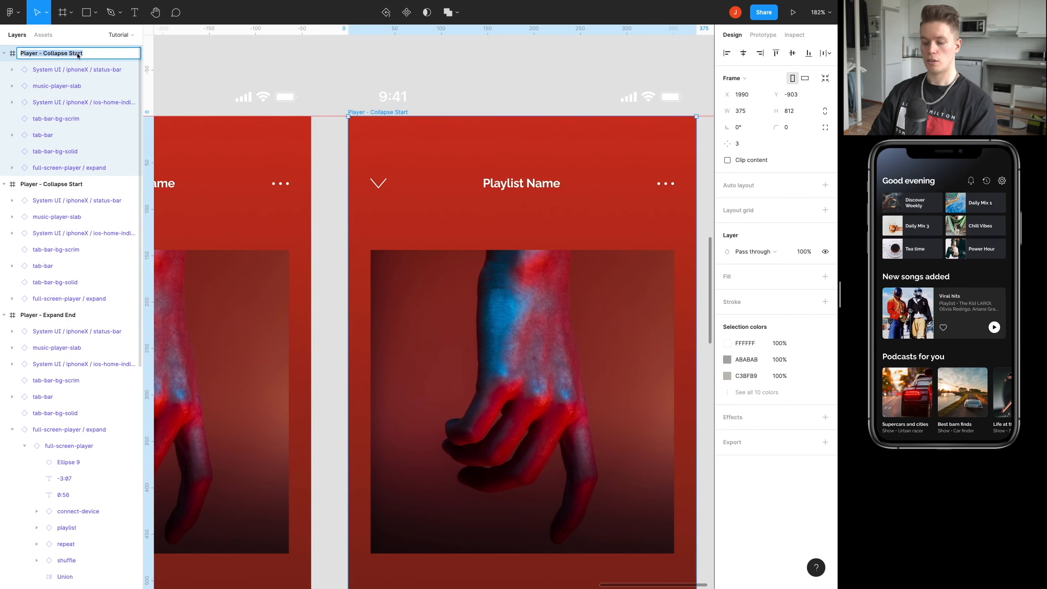
pyautogui.doubleClick(76, 52)
pyautogui.write('End')
pyautogui.press('Return')
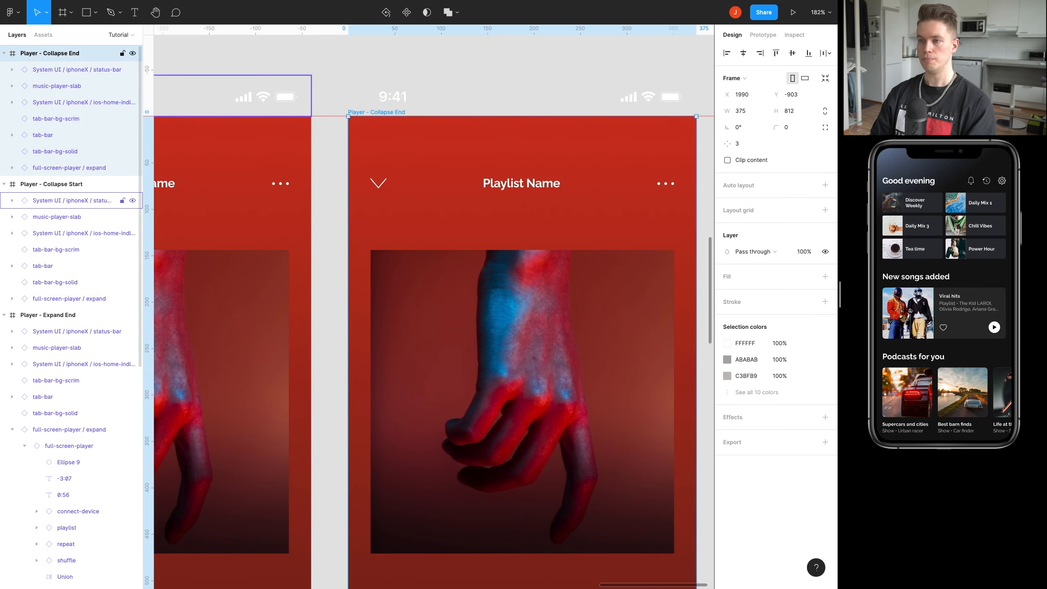
# Move the full-screen-player / expand layer in Player - Collapse End down to Y 661, level with the guide at the Expand Start frame's upper edge.
pyautogui.scroll(-10, 466, 193)
pyautogui.scroll(-2, 466, 194)
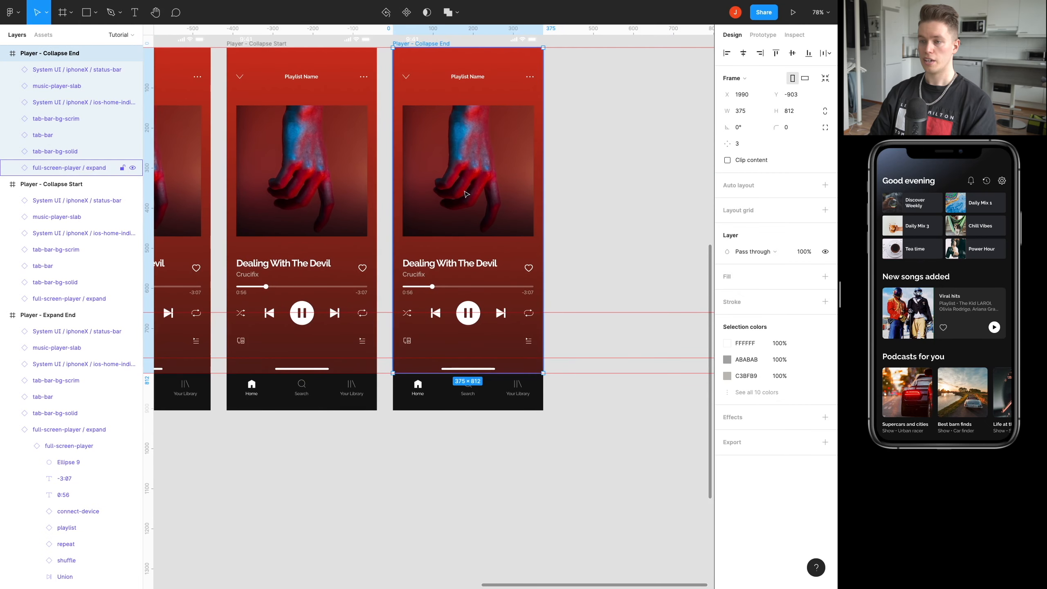
pyautogui.scroll(-2, 466, 193)
pyautogui.scroll(1, 541, 195)
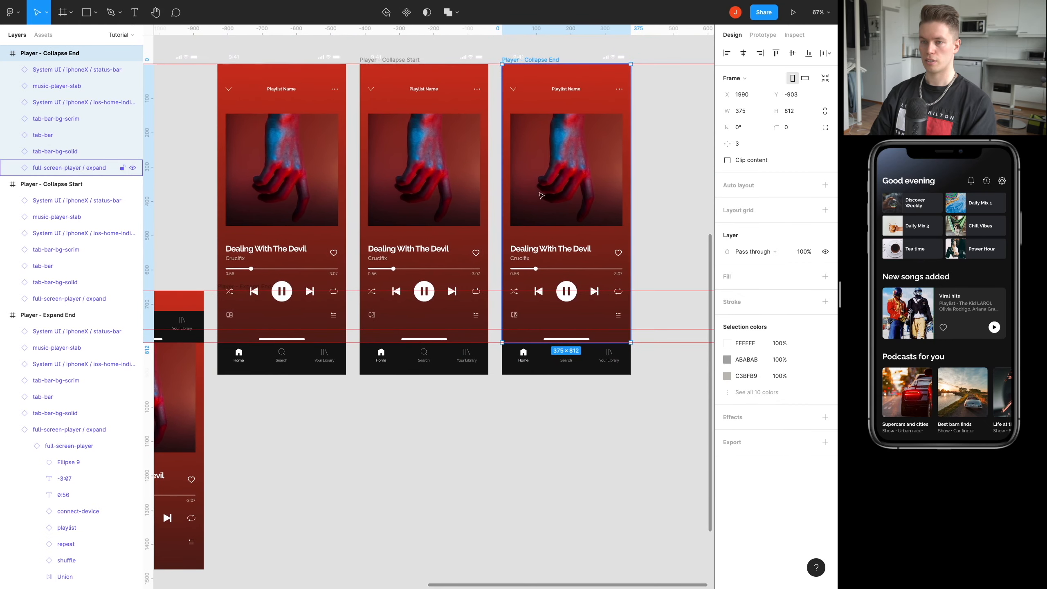
pyautogui.scroll(-1, 541, 195)
pyautogui.hscroll(-3, 541, 195)
pyautogui.hscroll(6, 434, 301)
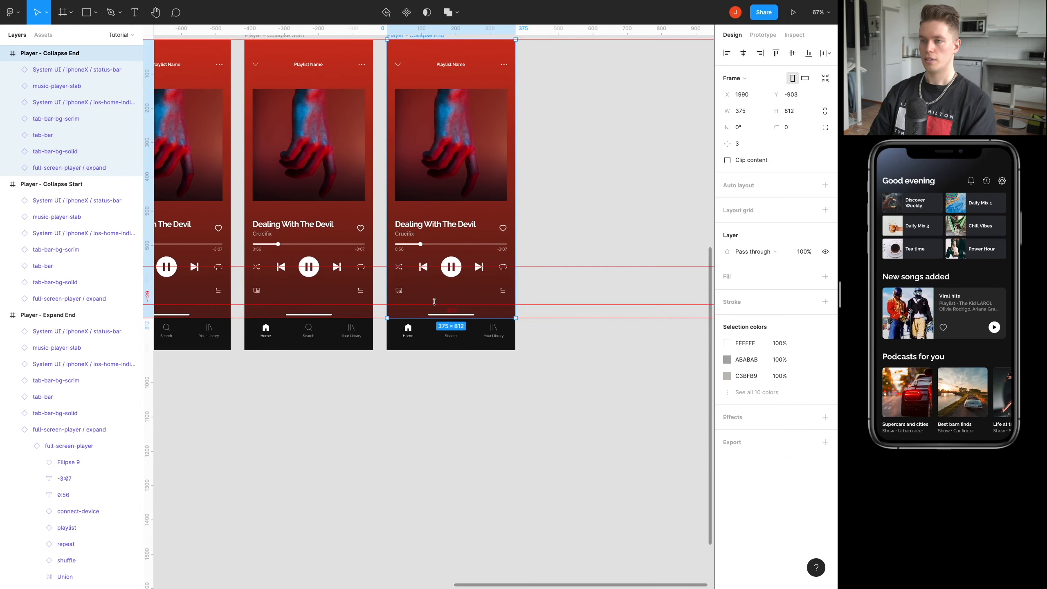
pyautogui.scroll(3, 434, 301)
pyautogui.click(56, 170)
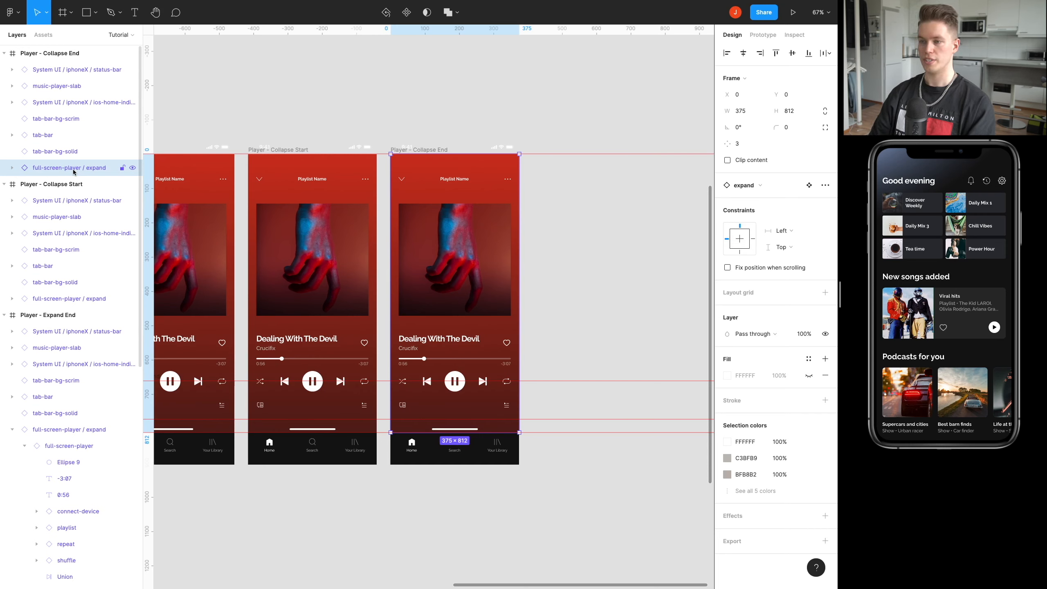
pyautogui.hotkey('shift', 'Down')
pyautogui.hotkey('shift', 'Down')
pyautogui.hotkey('shift', 'Down')
pyautogui.hotkey('shift', 'Down')
pyautogui.hotkey('shift', 'Down')
pyautogui.hotkey('shift', 'Down')
pyautogui.hotkey('shift', 'Down')
pyautogui.hotkey('shift', 'Down')
pyautogui.hotkey('shift', 'Down')
pyautogui.hotkey('shift', 'Down')
pyautogui.hotkey('shift', 'Down')
pyautogui.hotkey('shift', 'Down')
pyautogui.hotkey('shift', 'Down')
pyautogui.hotkey('shift', 'Down')
pyautogui.hotkey('shift', 'Down')
pyautogui.hotkey('shift', 'Down')
pyautogui.hotkey('shift', 'Down')
pyautogui.hotkey('shift', 'Down')
pyautogui.hotkey('shift', 'Down')
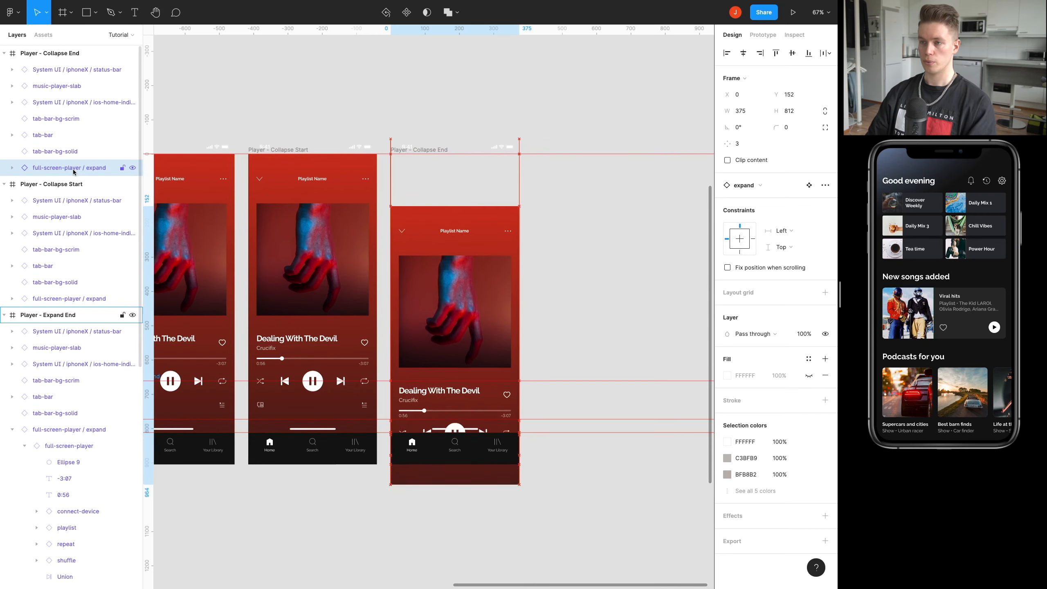
pyautogui.hotkey('shift', 'Down')
pyautogui.hotkey('shift', 'Down')
pyautogui.moveTo(441, 225); pyautogui.dragTo(622, 246)
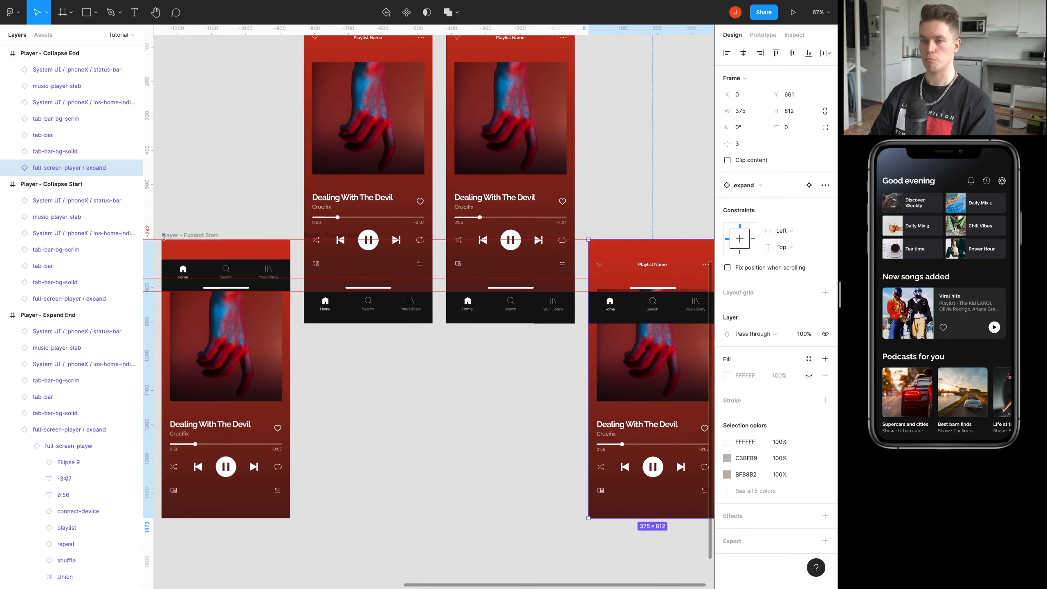
pyautogui.moveTo(689, 317); pyautogui.dragTo(449, 307)
# Move tab-bar and tab-bar-bg-solid in Player - Collapse End up together until their lower edge meets the frame's bottom guide at Y -91.
pyautogui.scroll(5, 409, 244)
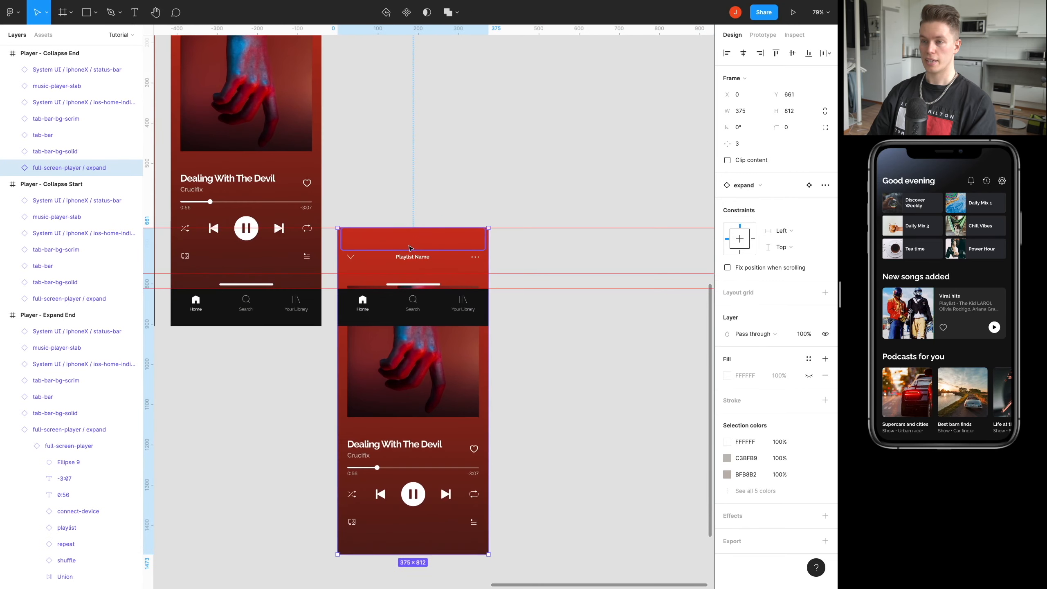
pyautogui.click(369, 345)
pyautogui.keyDown('shift'); pyautogui.click(358, 351); pyautogui.keyUp('shift')
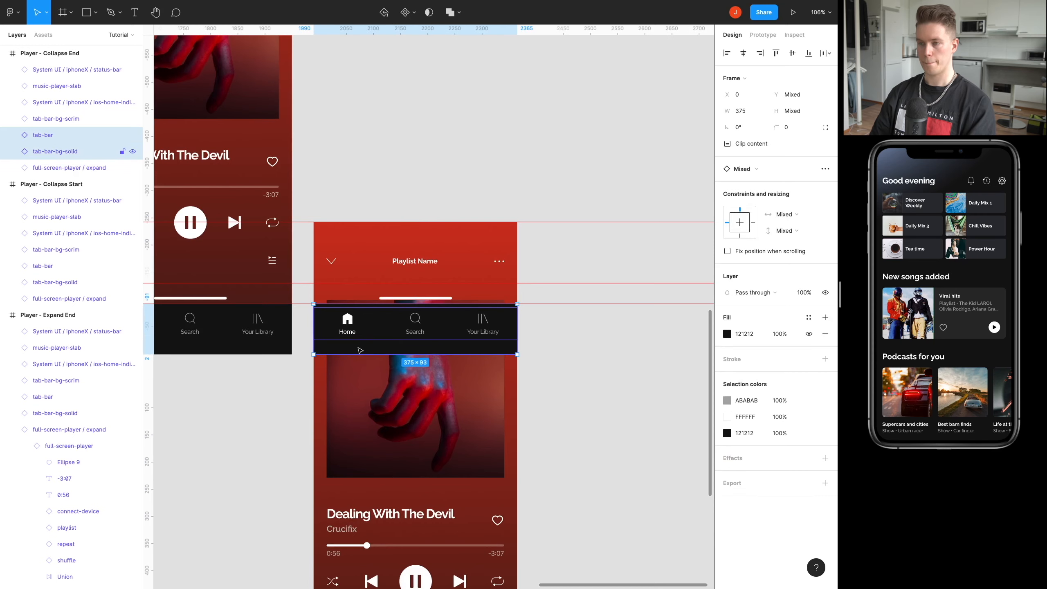
pyautogui.press('Up')
pyautogui.press('Up')
pyautogui.press('Up')
pyautogui.press('Up')
pyautogui.press('Up')
pyautogui.press('Up')
pyautogui.press('Up')
pyautogui.press('Up')
pyautogui.press('Up')
pyautogui.press('Up')
pyautogui.press('Up')
pyautogui.press('Up')
pyautogui.press('Up')
pyautogui.press('Up')
pyautogui.press('Up')
pyautogui.press('Up')
pyautogui.press('Up')
pyautogui.press('Up')
pyautogui.press('Up')
pyautogui.press('Up')
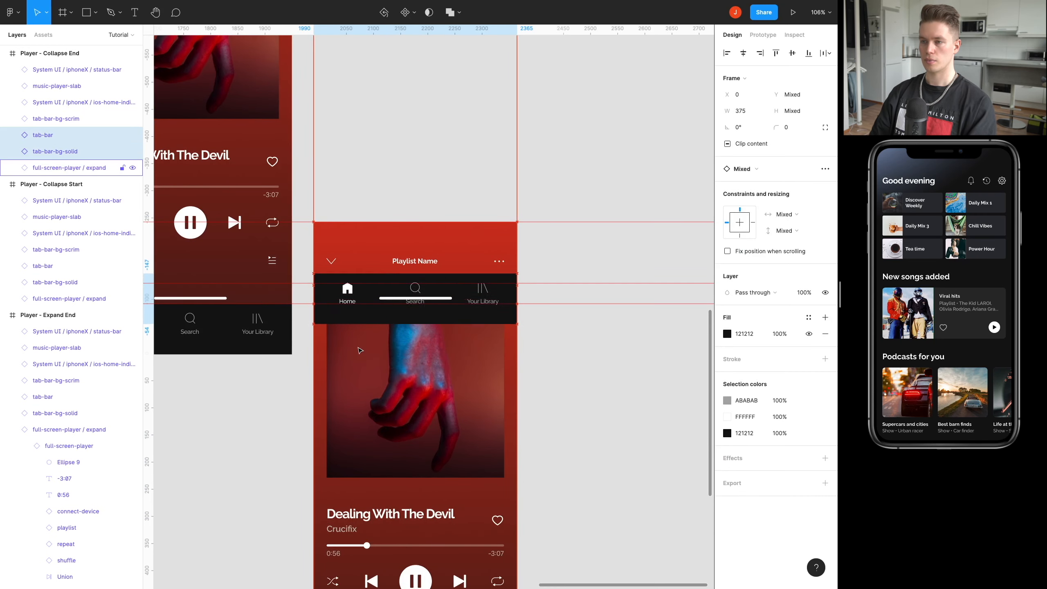
pyautogui.scroll(10, 306, 297)
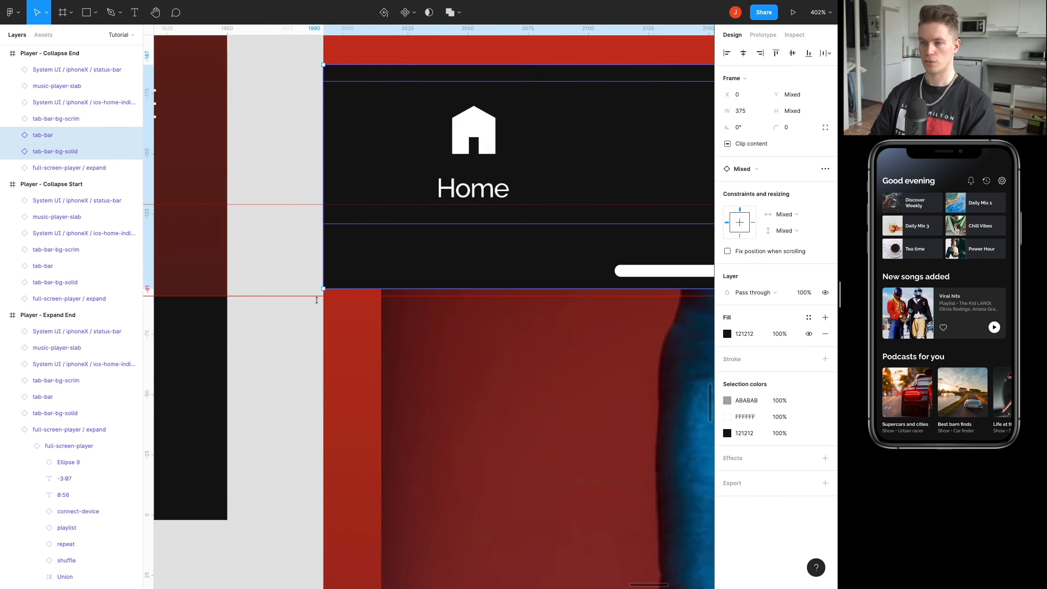
pyautogui.scroll(-10, 279, 296)
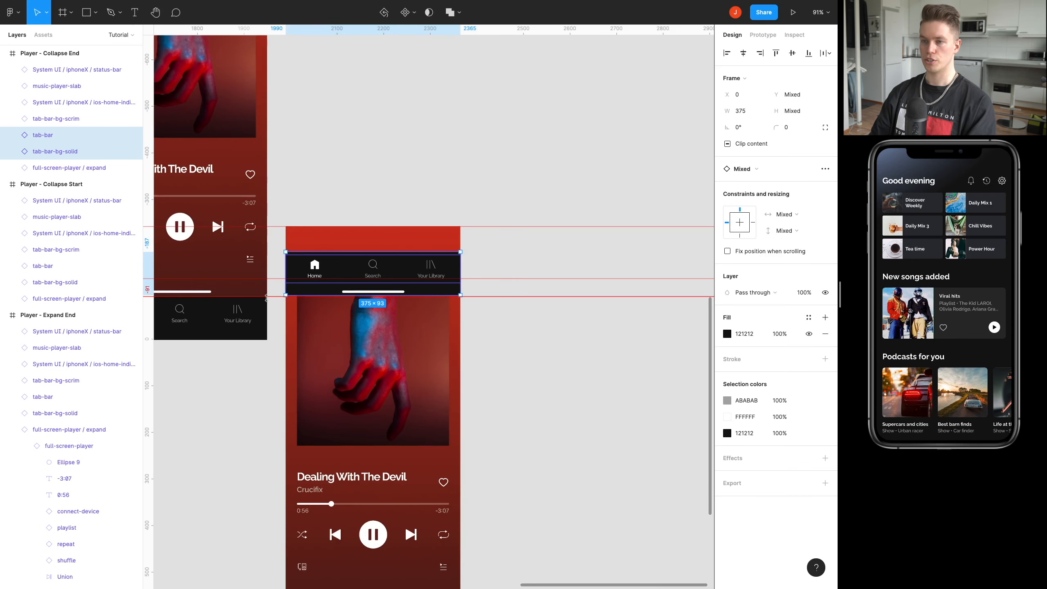
pyautogui.hscroll(-5, 369, 297)
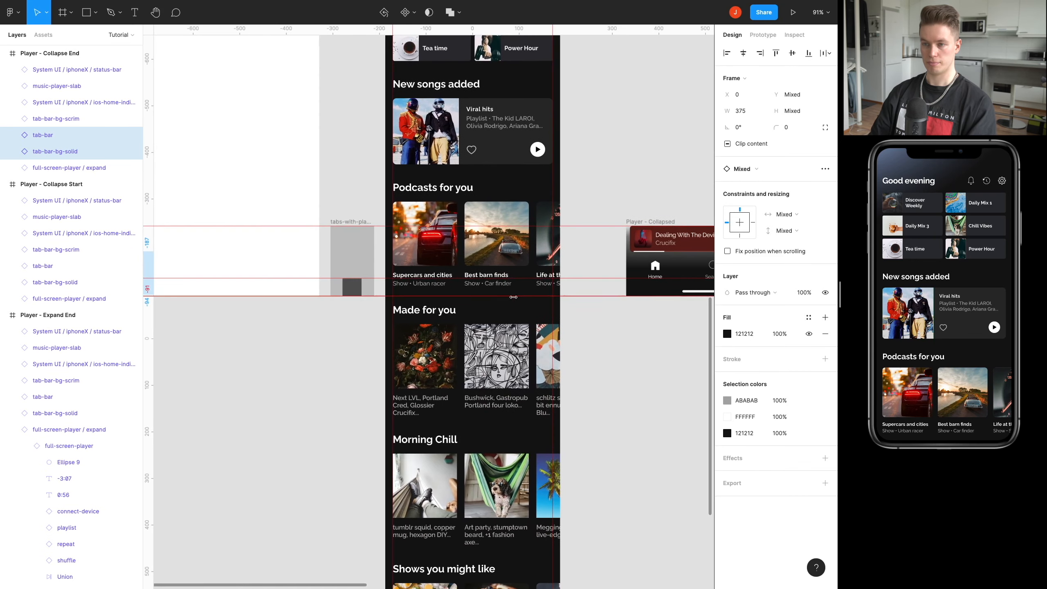
pyautogui.hscroll(20, 403, 295)
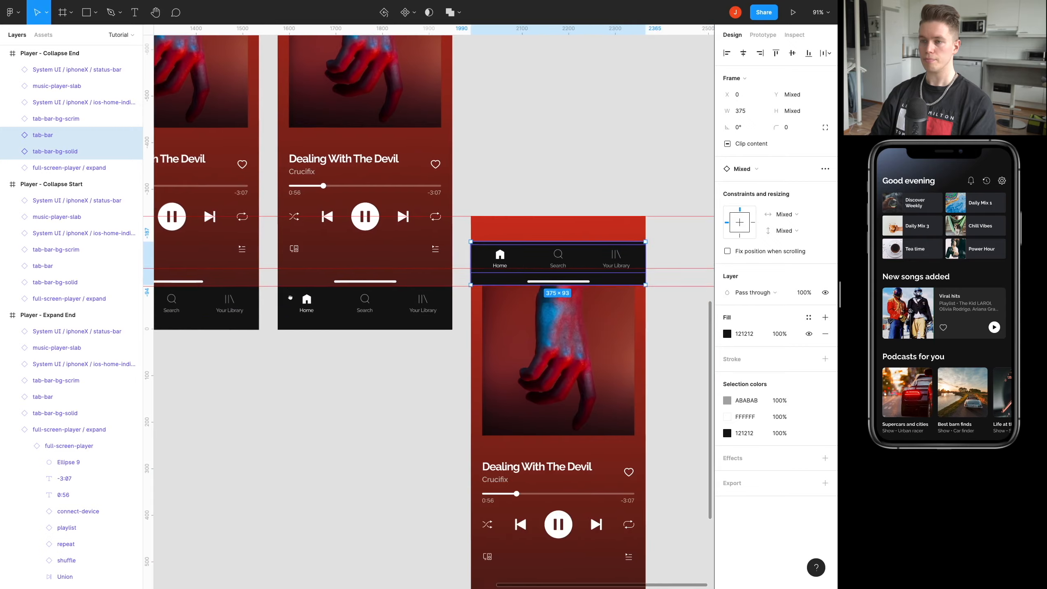
pyautogui.scroll(7, 323, 294)
pyautogui.scroll(3, 324, 294)
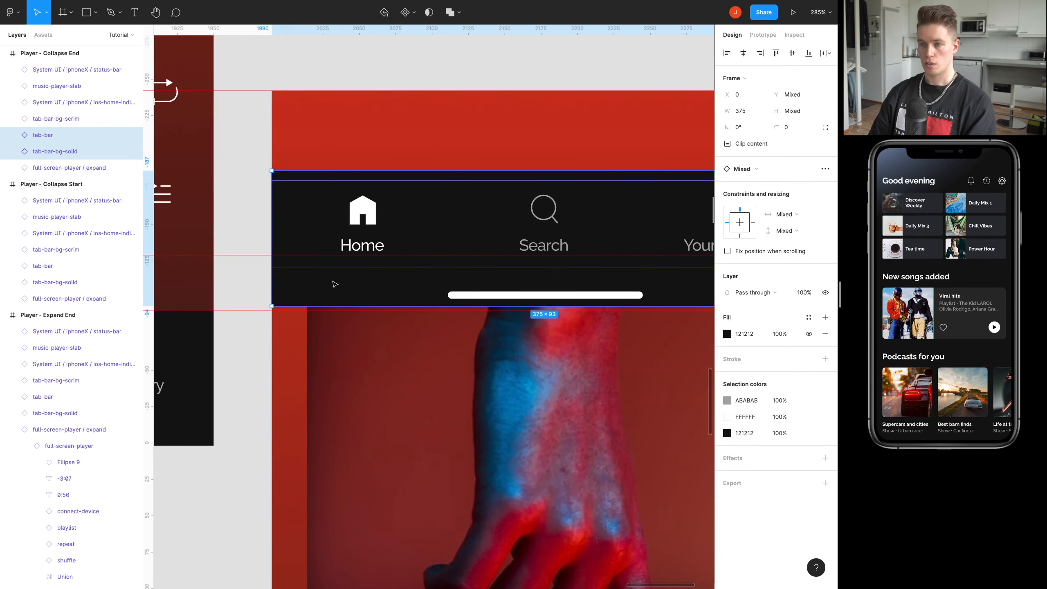
pyautogui.scroll(-10, 335, 285)
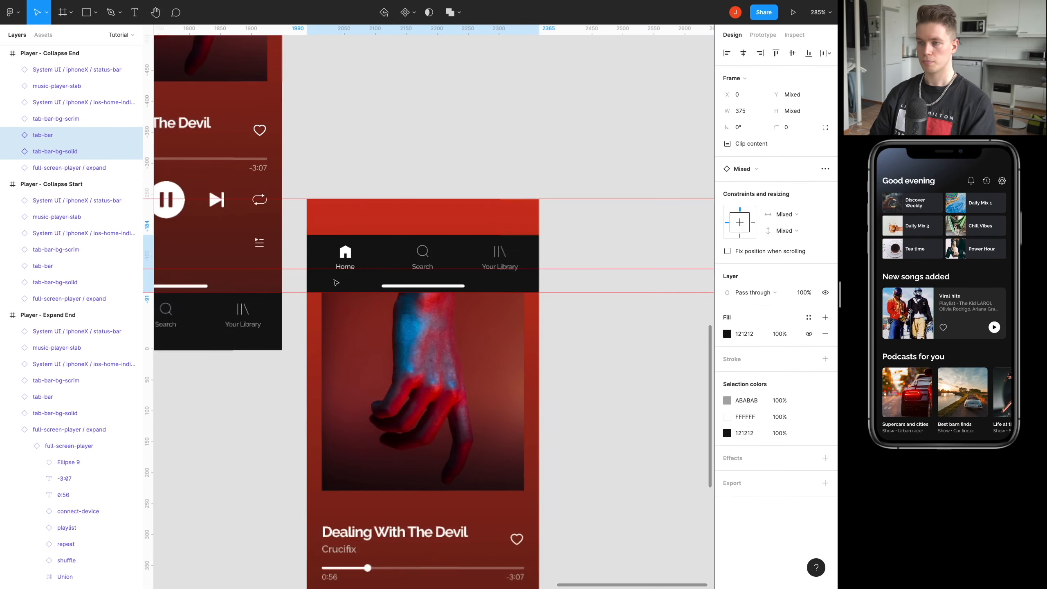
pyautogui.click(493, 328)
# Move the status-bar layer of Player - Collapse End down inside the frame to Y 0.
pyautogui.scroll(2, 507, 354)
pyautogui.hscroll(-1, 507, 355)
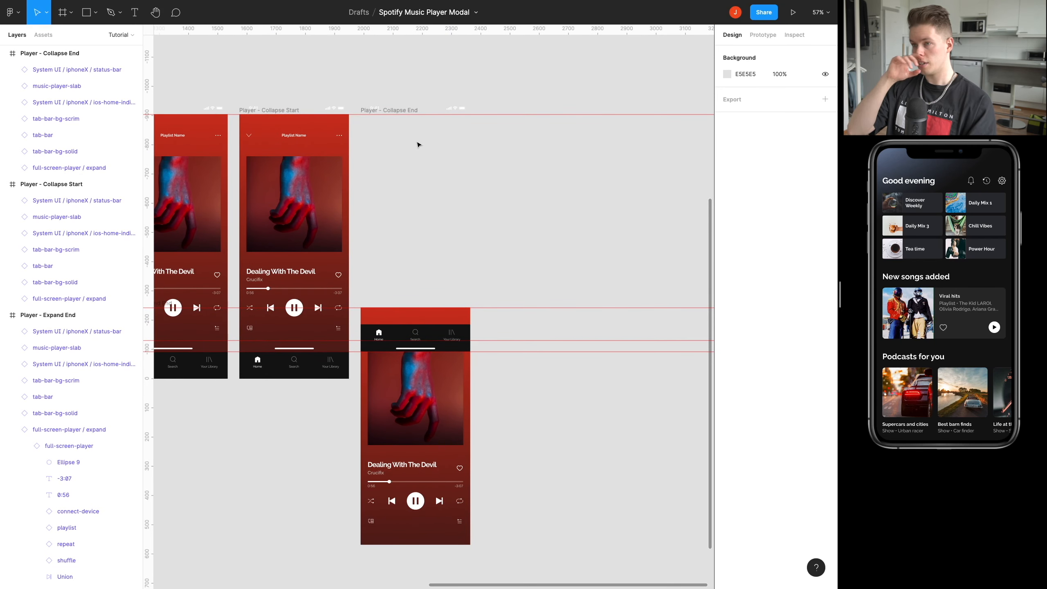
pyautogui.hscroll(-2, 417, 144)
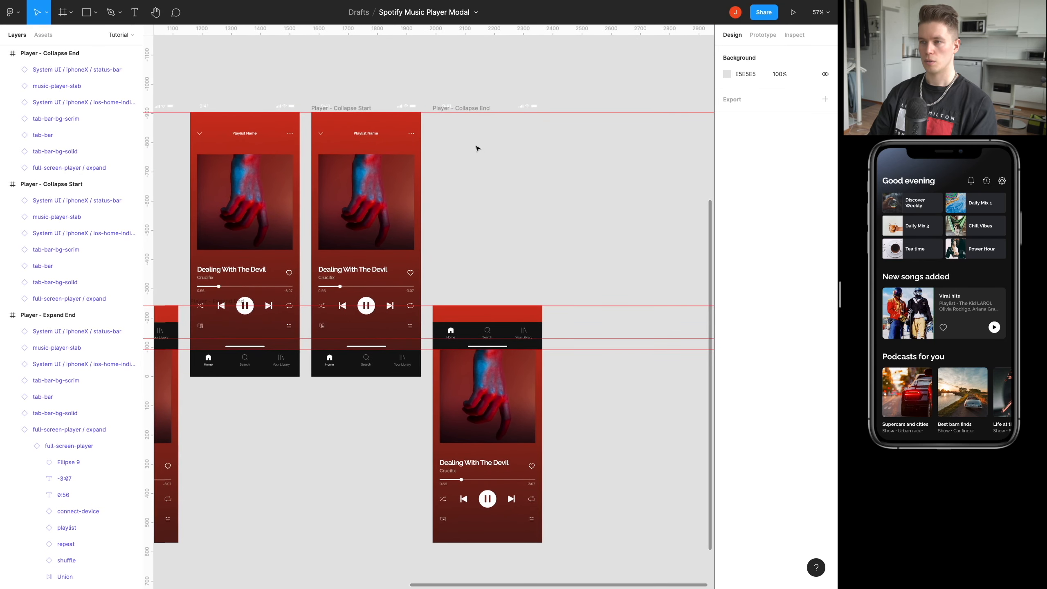
pyautogui.click(510, 107)
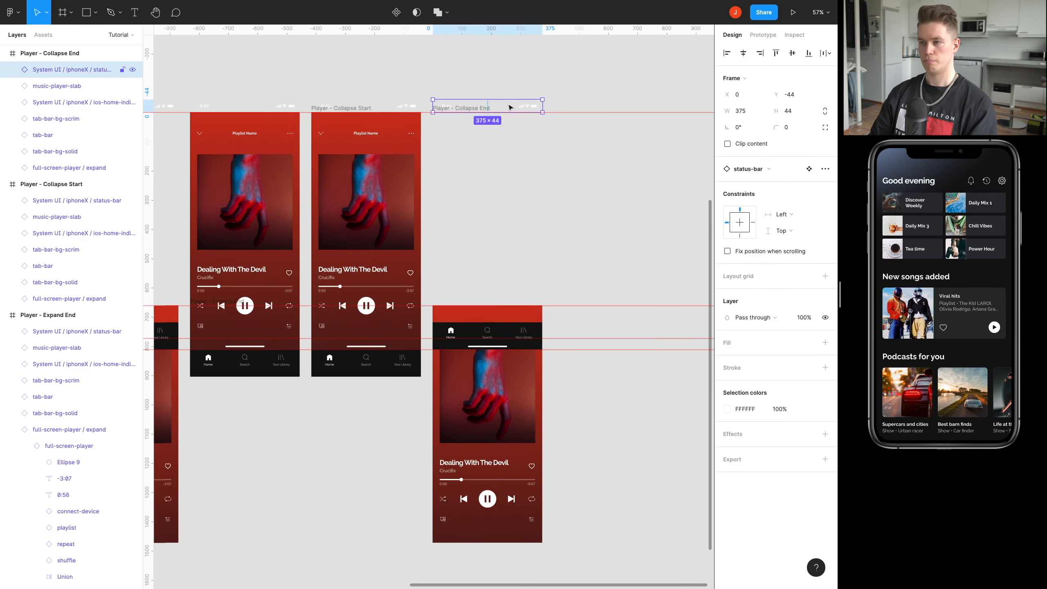
pyautogui.scroll(5, 510, 107)
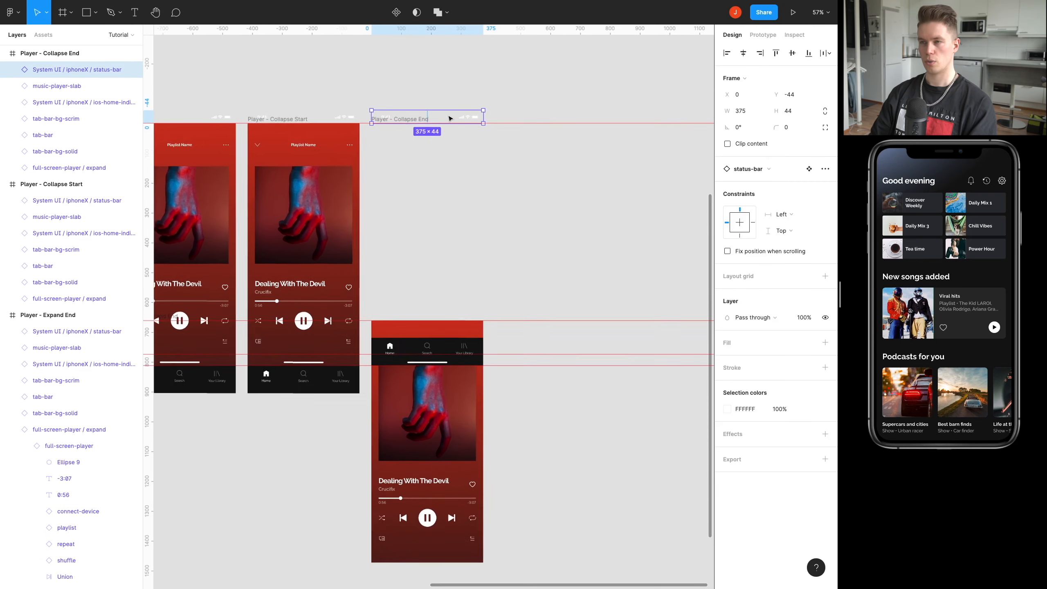
pyautogui.moveTo(440, 122); pyautogui.dragTo(459, 125)
pyautogui.press('Down')
pyautogui.press('Down')
pyautogui.press('Down')
pyautogui.press('Down')
pyautogui.press('Down')
pyautogui.press('Down')
pyautogui.press('Down')
pyautogui.press('Down')
pyautogui.press('Down')
pyautogui.press('Down')
pyautogui.press('Down')
pyautogui.press('Down')
pyautogui.press('Down')
pyautogui.press('Down')
pyautogui.press('Down')
pyautogui.press('Down')
pyautogui.press('Down')
pyautogui.press('Down')
pyautogui.press('Down')
pyautogui.press('Down')
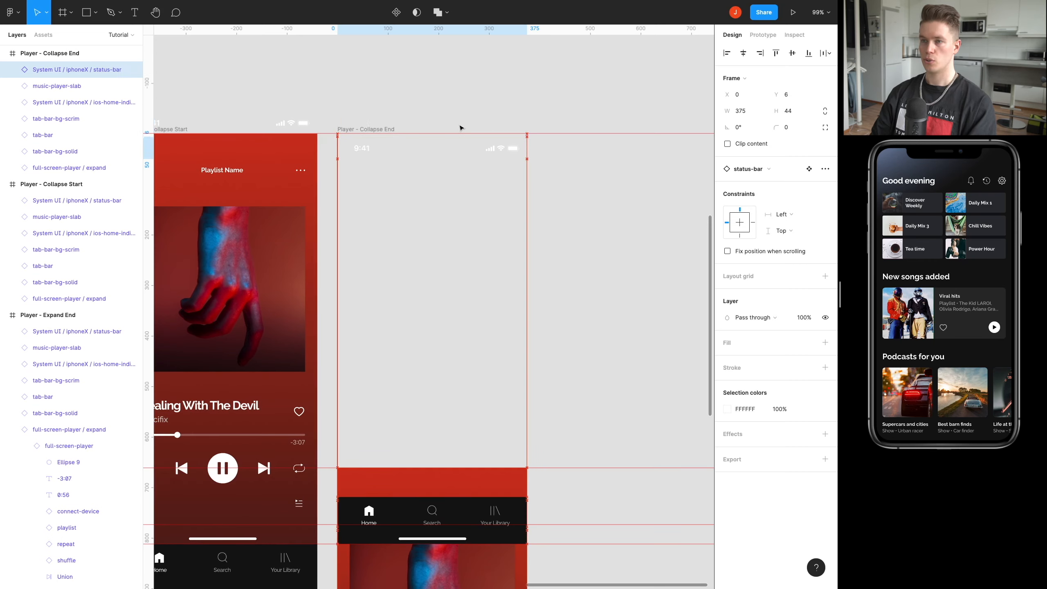
pyautogui.press('Up')
pyautogui.press('Up')
pyautogui.press('Up')
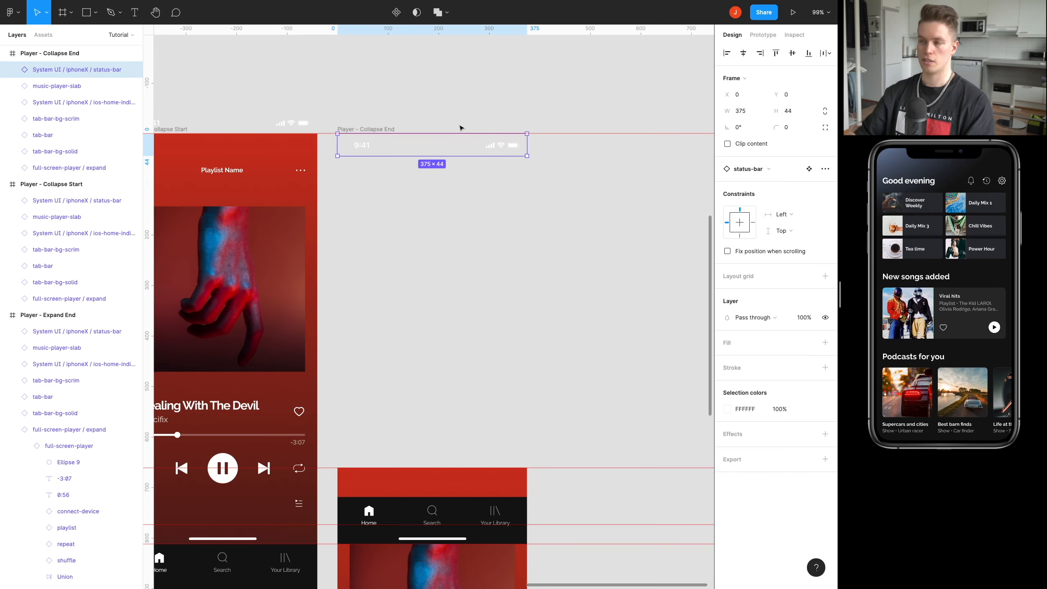
pyautogui.click(474, 163)
# Duplicate the Player - Collapse End frame beside the original, placing the copy at X 2405, Y -903.
pyautogui.hscroll(3, 525, 234)
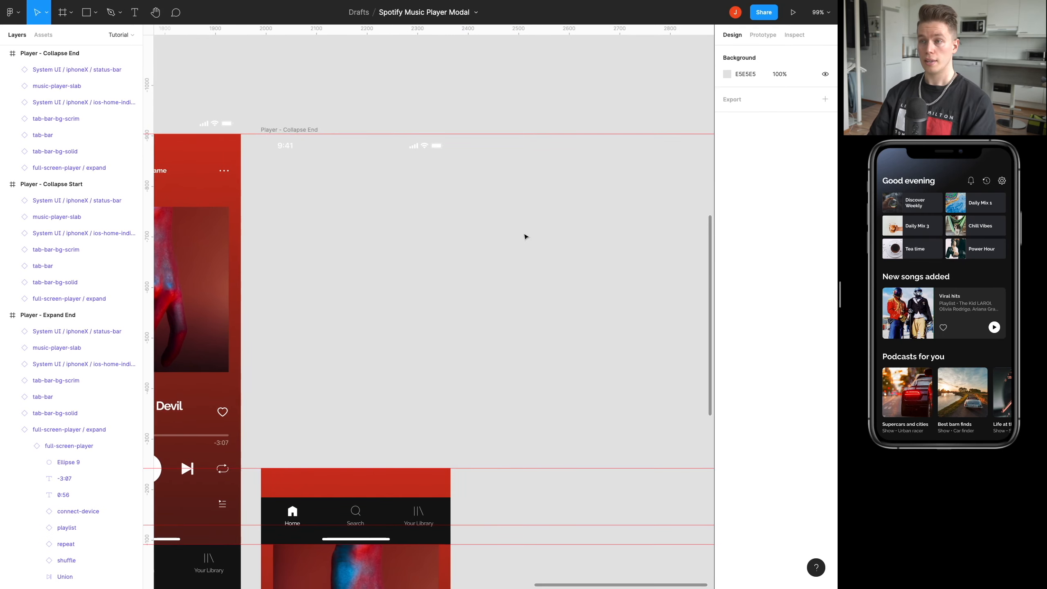
pyautogui.scroll(-5, 479, 225)
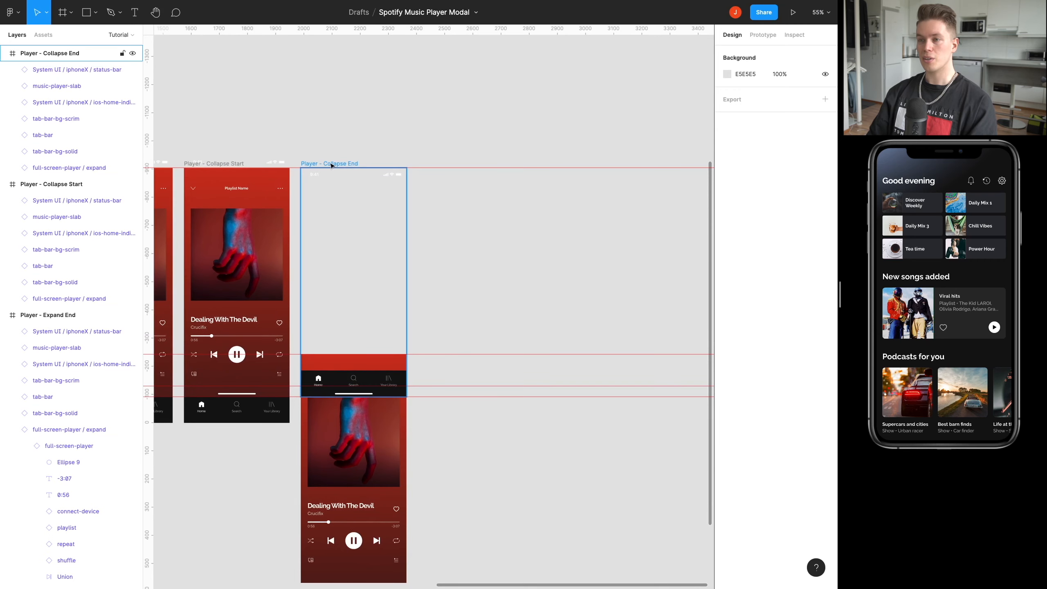
pyautogui.click(334, 164)
pyautogui.moveTo(331, 165); pyautogui.dragTo(451, 163)
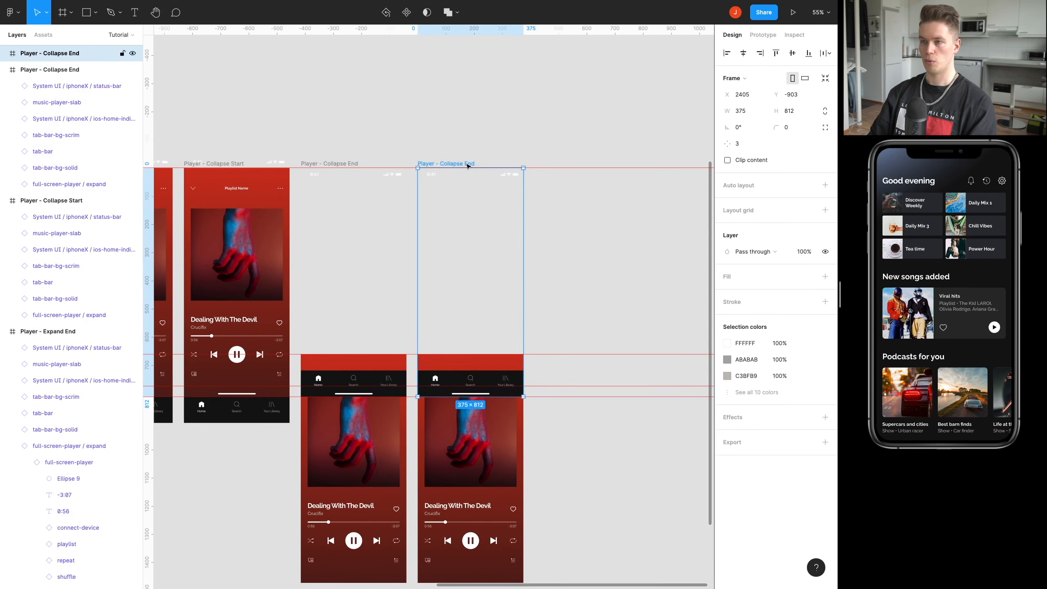
# Rename the duplicated Player - Collapse End frame as Player - Collapse End Final.
pyautogui.doubleClick(467, 163)
pyautogui.press('Right')
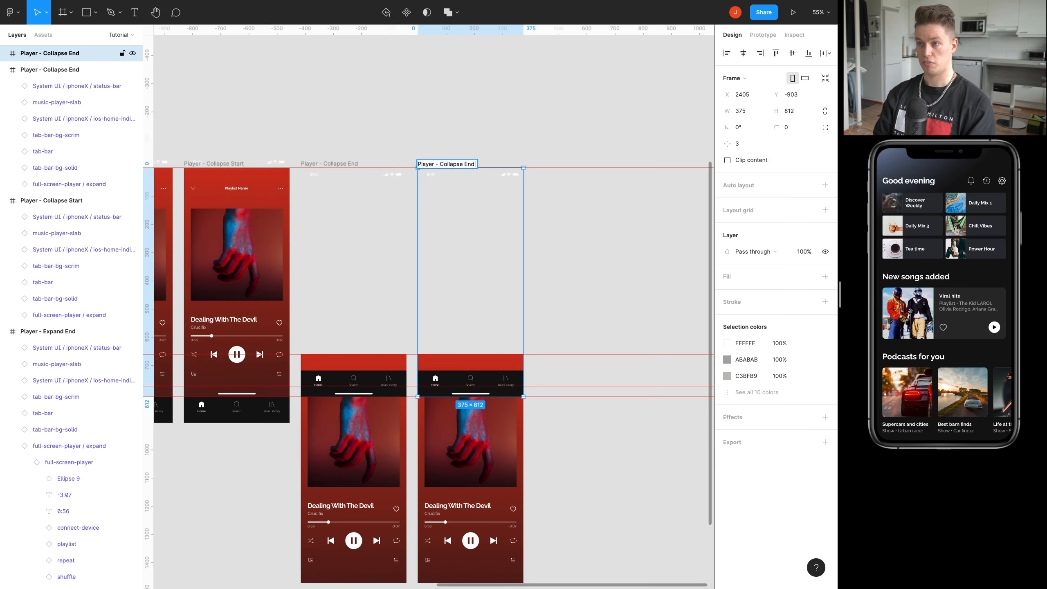
pyautogui.write('Final')
pyautogui.click(627, 245)
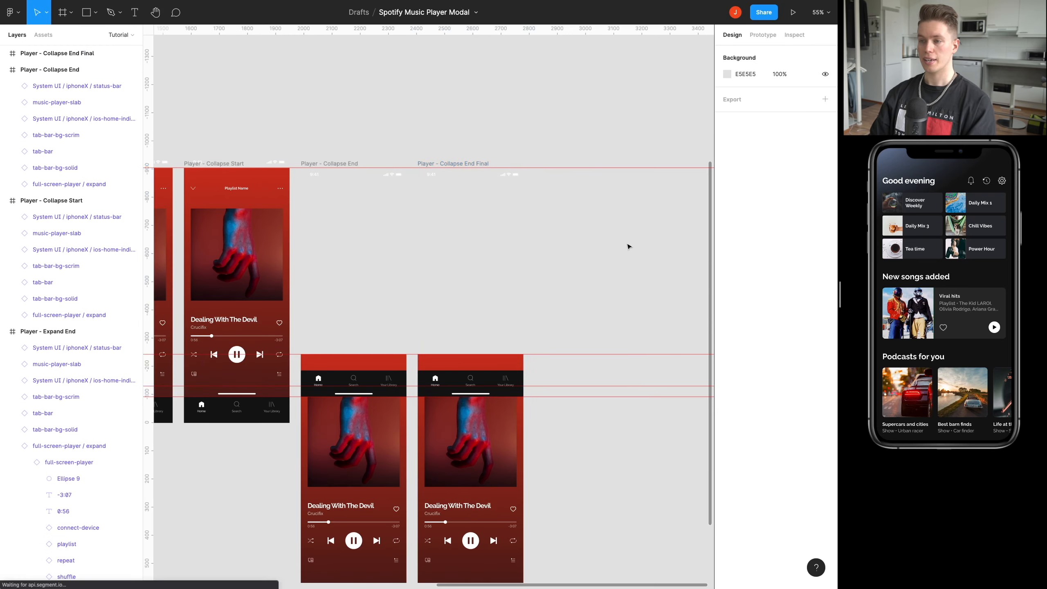
# Set the full-screen-player / expand layer of Player - Collapse End Final to 0% opacity.
pyautogui.keyDown('ctrl'); pyautogui.scroll(10, 430, 306); pyautogui.keyUp('ctrl')
pyautogui.keyDown('super'); pyautogui.click(426, 283); pyautogui.keyUp('super')
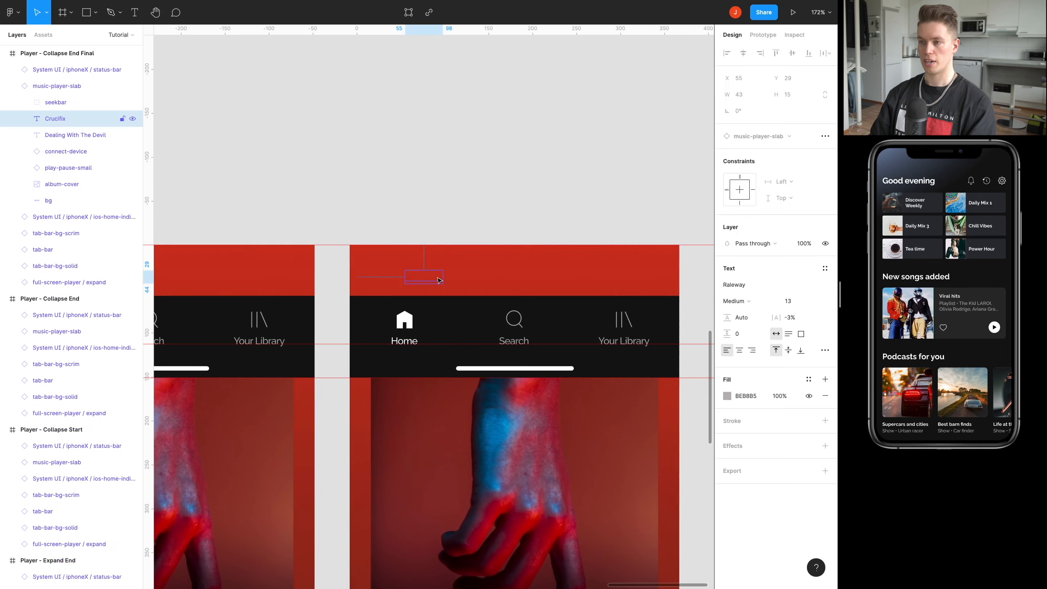
pyautogui.click(507, 275)
pyautogui.scroll(-5, 505, 271)
pyautogui.click(36, 282)
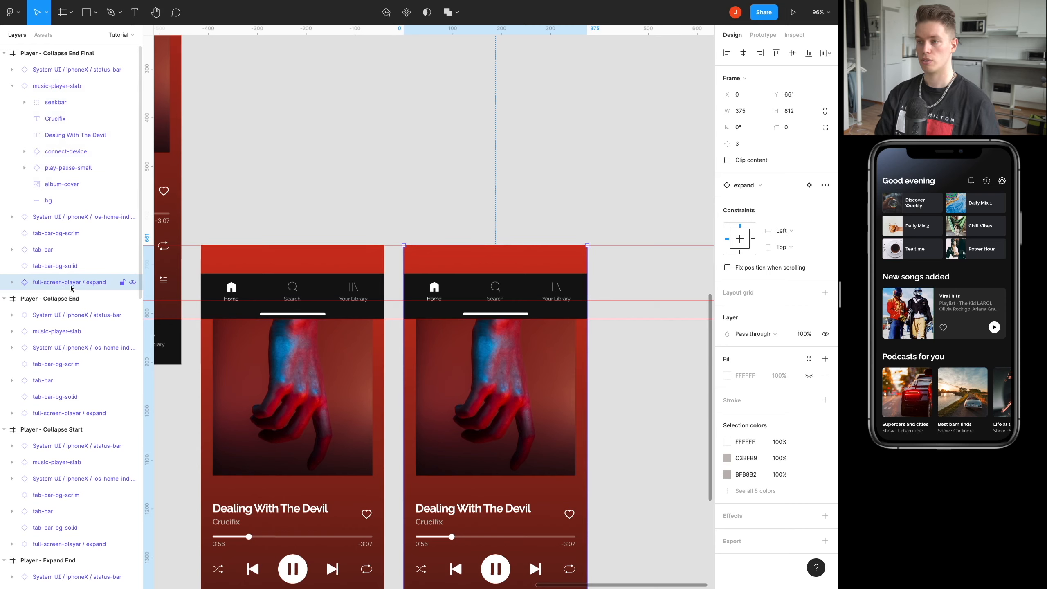
pyautogui.press('0')
pyautogui.press('0')
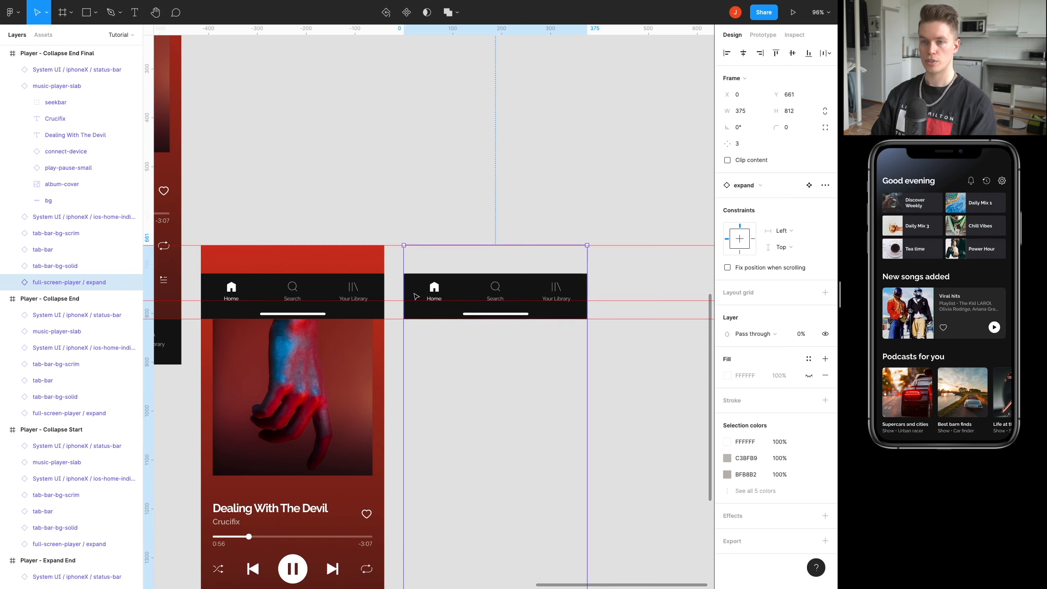
# In Player - Collapse End Final, set tab-bar-bg-solid to 0% opacity and tab-bar-bg-scrim to 100% opacity.
pyautogui.click(29, 234)
pyautogui.click(36, 266)
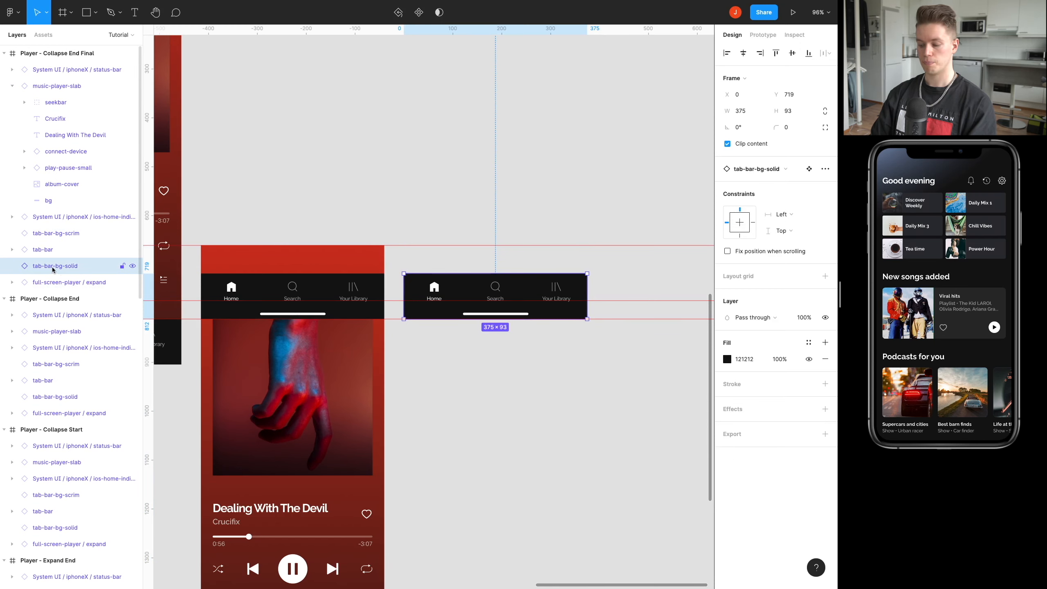
pyautogui.press('0')
pyautogui.press('0')
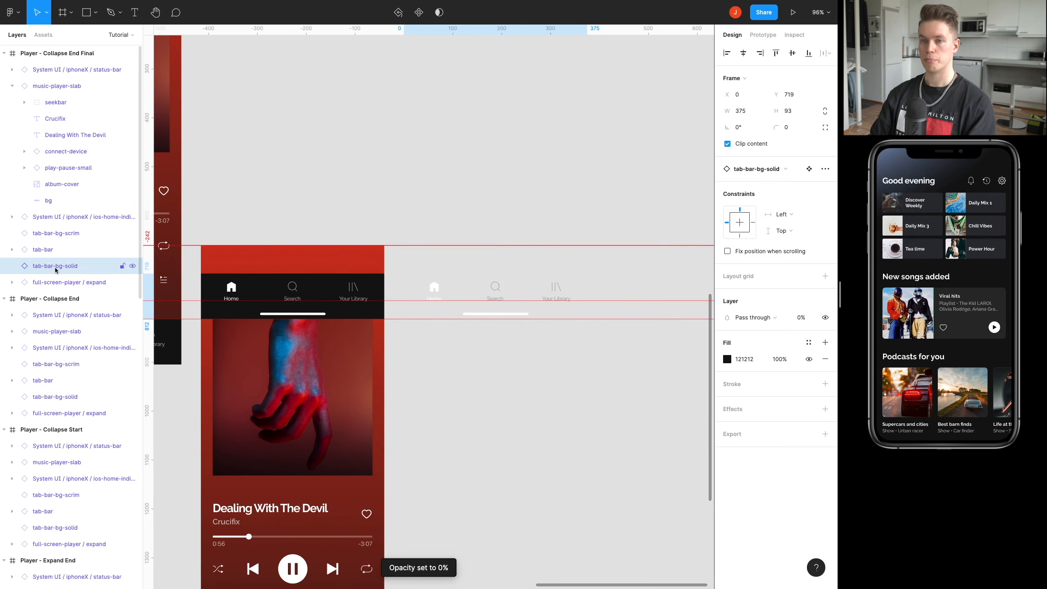
pyautogui.click(54, 234)
pyautogui.press('0')
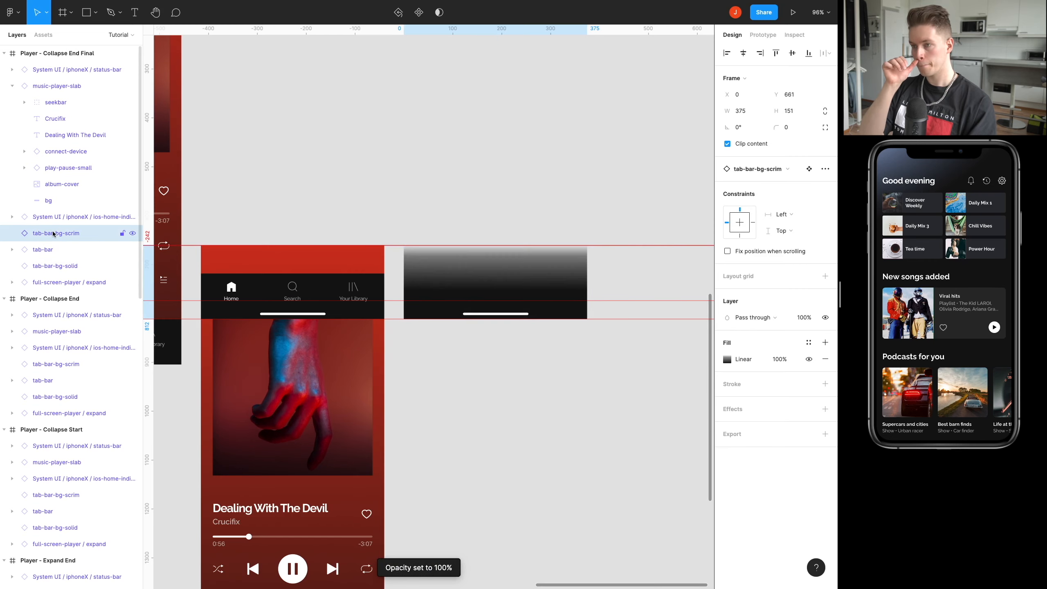
# Reorder the layers of Player - Collapse End Final so that tab-bar sits directly above tab-bar-bg-scrim.
pyautogui.click(54, 249)
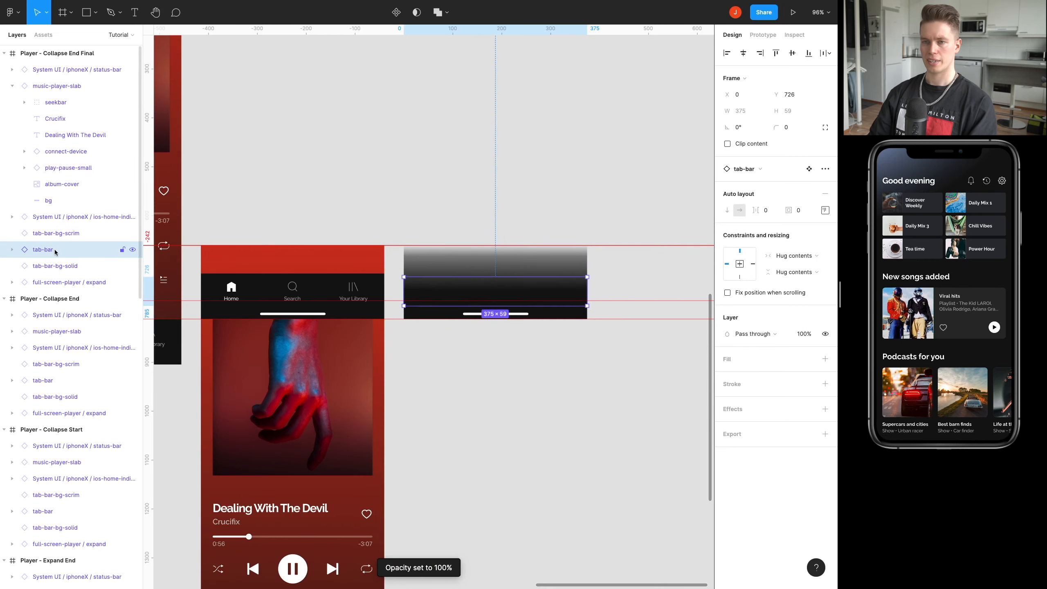
pyautogui.moveTo(52, 249); pyautogui.dragTo(50, 231)
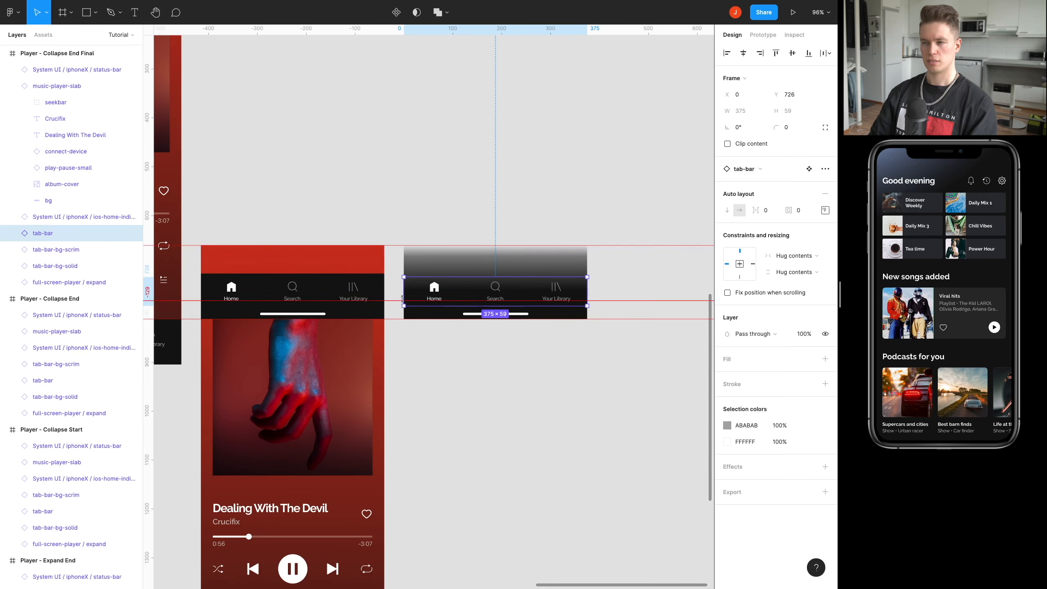
pyautogui.hscroll(-3, 418, 291)
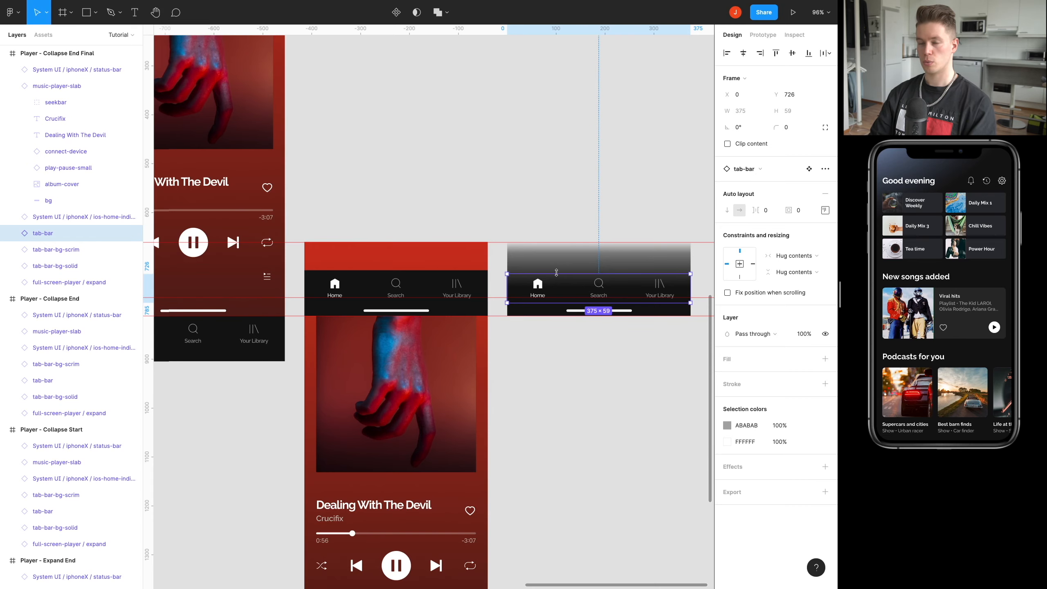
pyautogui.hscroll(2, 546, 314)
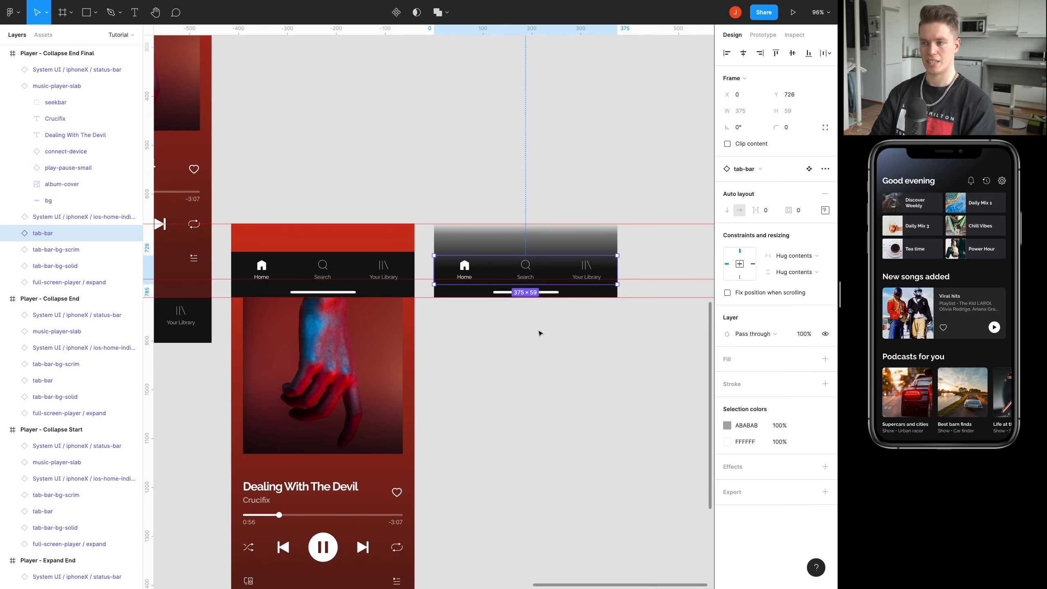
pyautogui.click(540, 333)
# Set the music-player-slab layer of Player - Collapse End Final to 100% opacity.
pyautogui.scroll(2, 519, 152)
pyautogui.scroll(-5, 518, 136)
pyautogui.moveTo(518, 135); pyautogui.dragTo(518, 200)
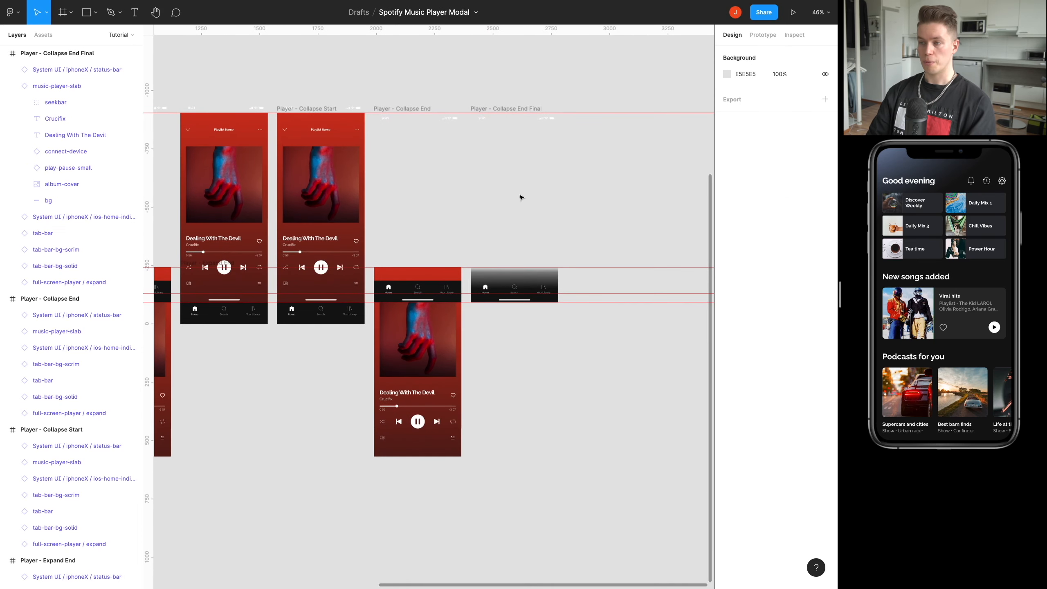
pyautogui.scroll(10, 497, 248)
pyautogui.click(533, 379)
pyautogui.moveTo(544, 385); pyautogui.dragTo(341, 261)
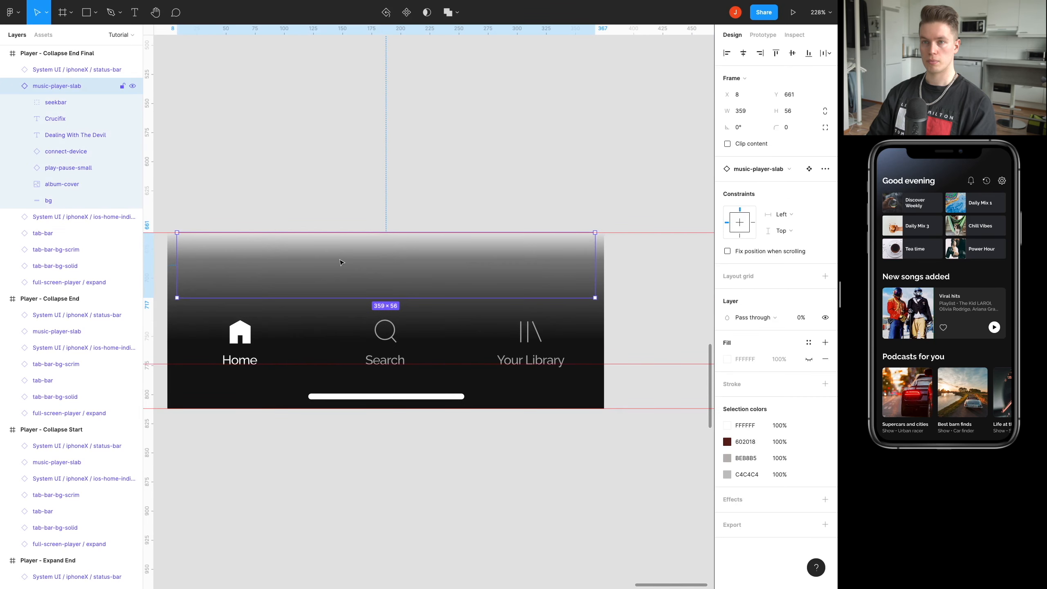
pyautogui.click(12, 87)
pyautogui.press('0')
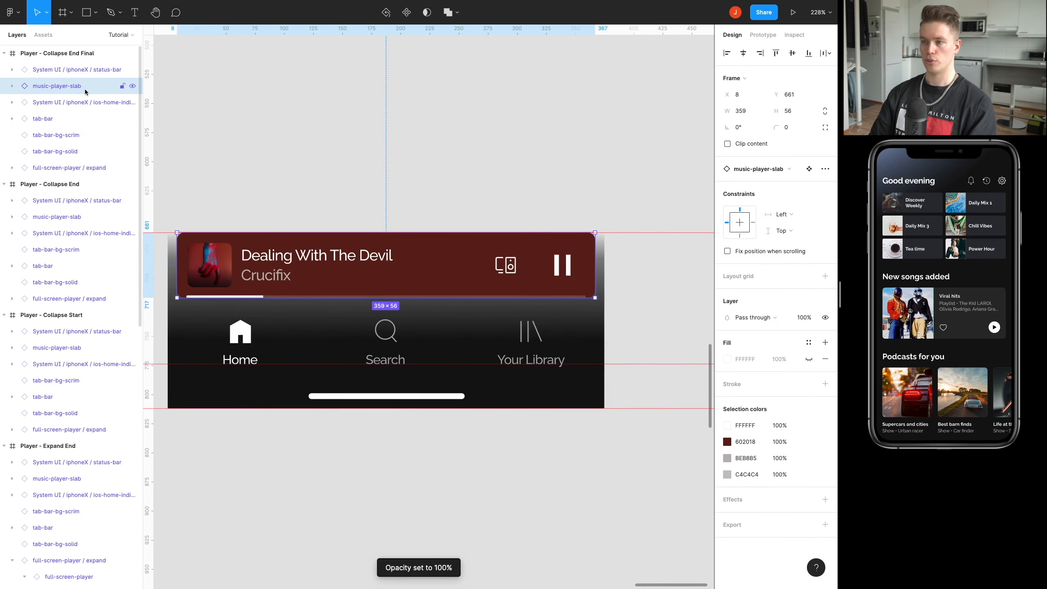
pyautogui.hscroll(-5, 447, 189)
pyautogui.scroll(2, 447, 189)
pyautogui.scroll(-10, 455, 190)
pyautogui.click(461, 188)
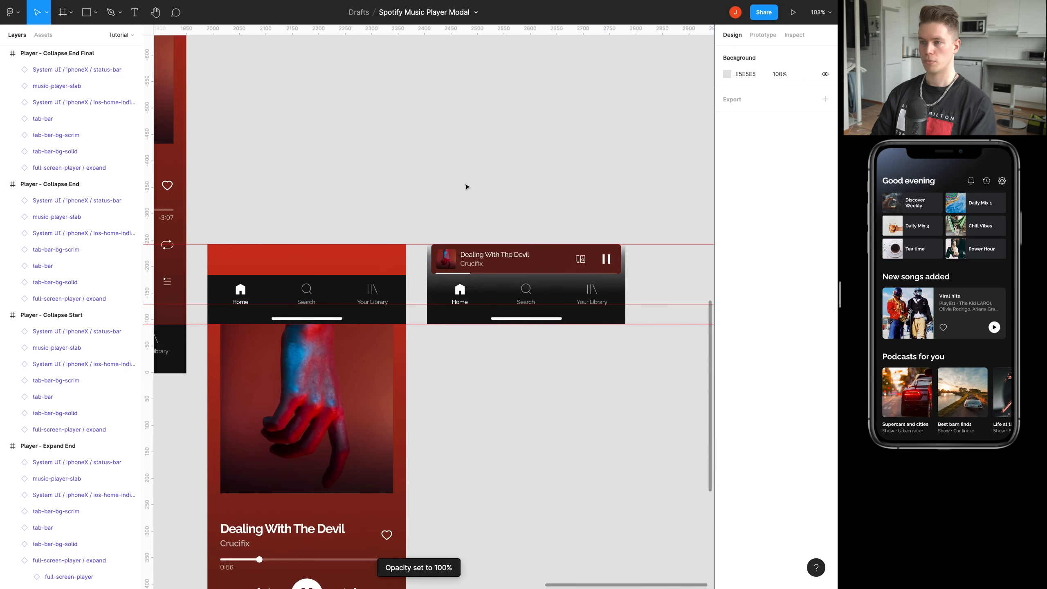
# Review the row of player frames from Player - Collapsed through Player - Collapse End Final beside the Home Screen.
pyautogui.scroll(-2, 515, 204)
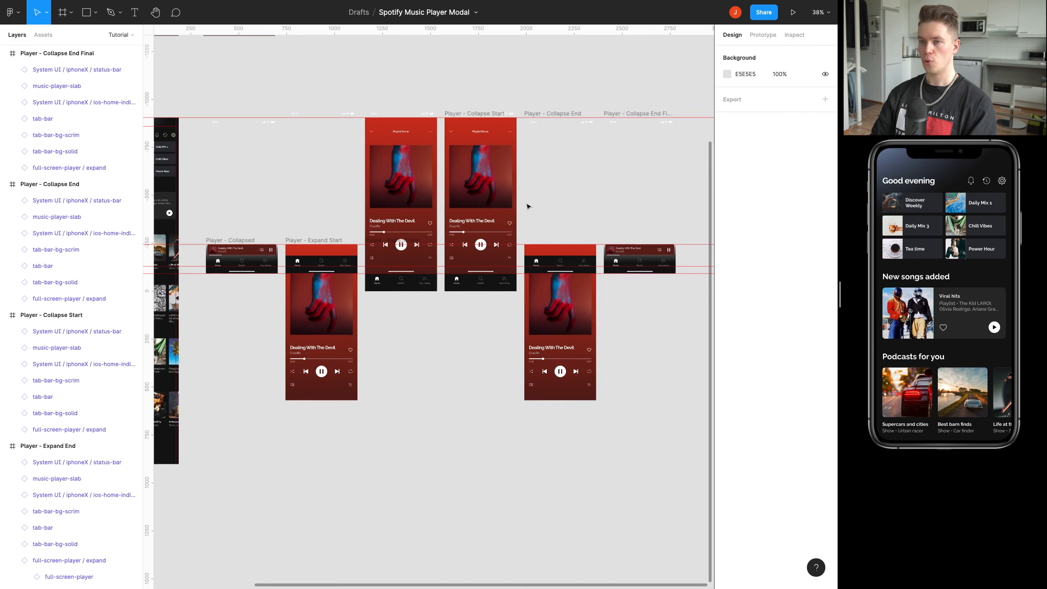
pyautogui.scroll(-1, 509, 202)
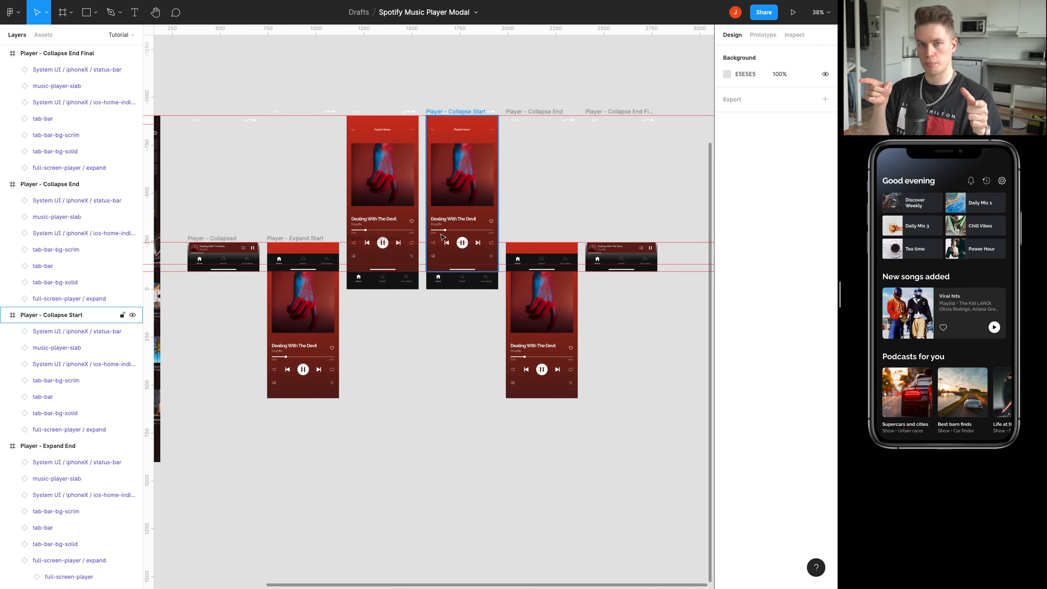
pyautogui.scroll(1, 378, 368)
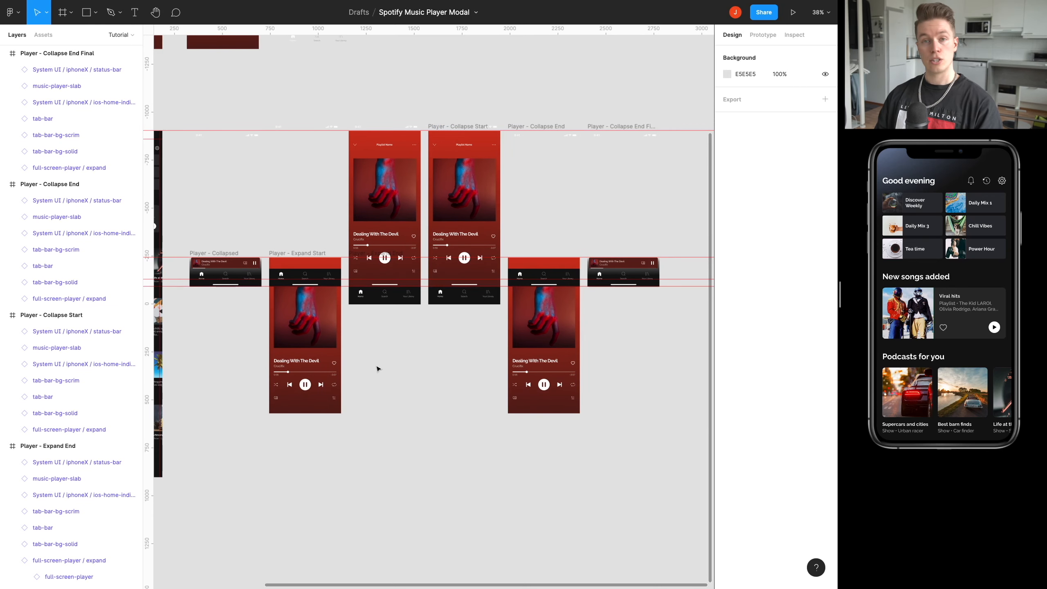
pyautogui.hscroll(-2, 376, 366)
pyautogui.scroll(1, 396, 370)
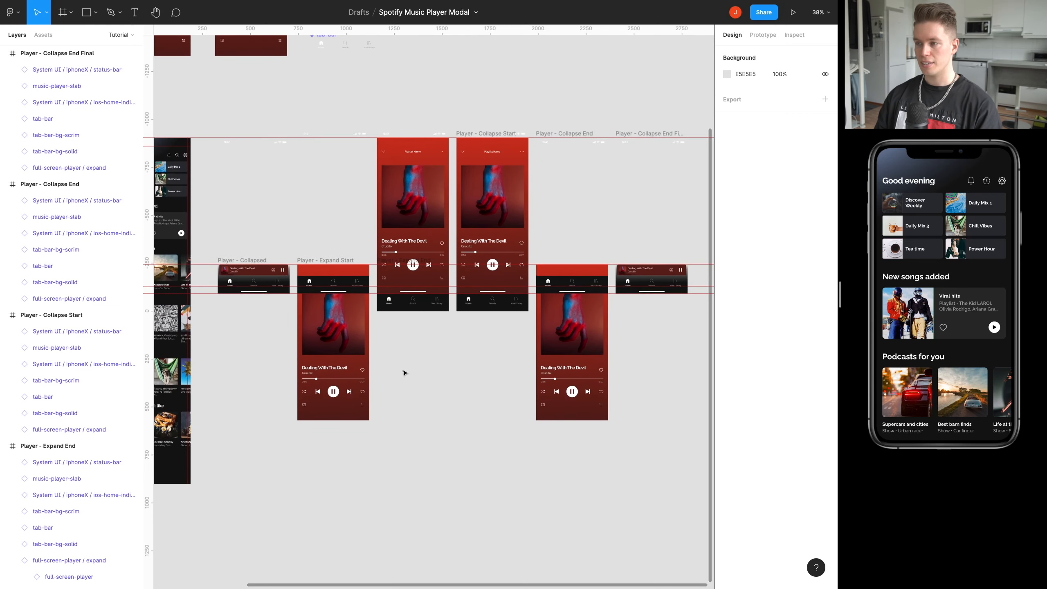
pyautogui.scroll(5, 248, 304)
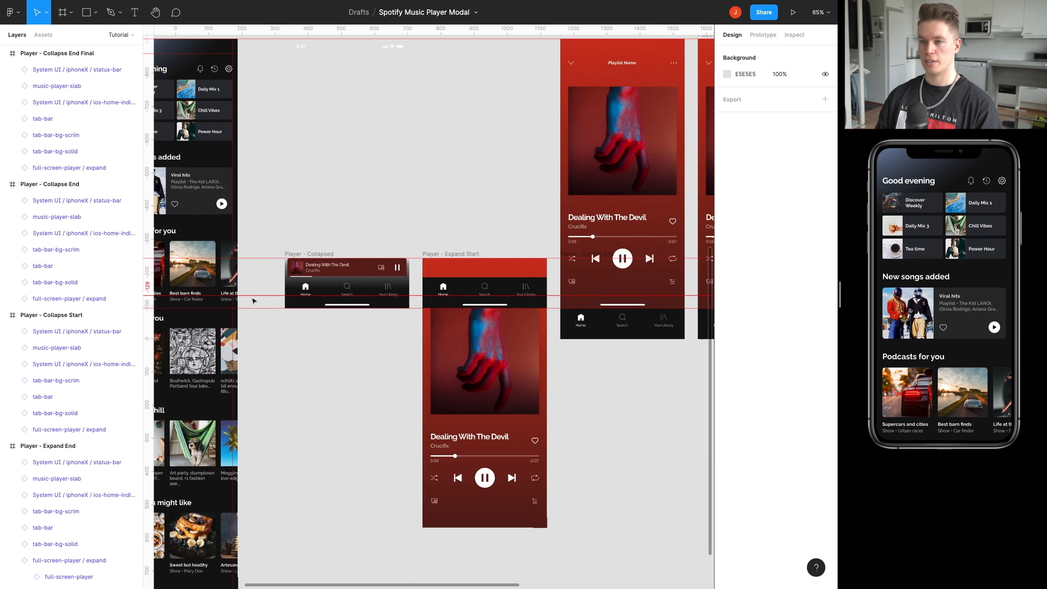
pyautogui.moveTo(253, 299); pyautogui.dragTo(381, 326)
pyautogui.moveTo(392, 253); pyautogui.dragTo(398, 260)
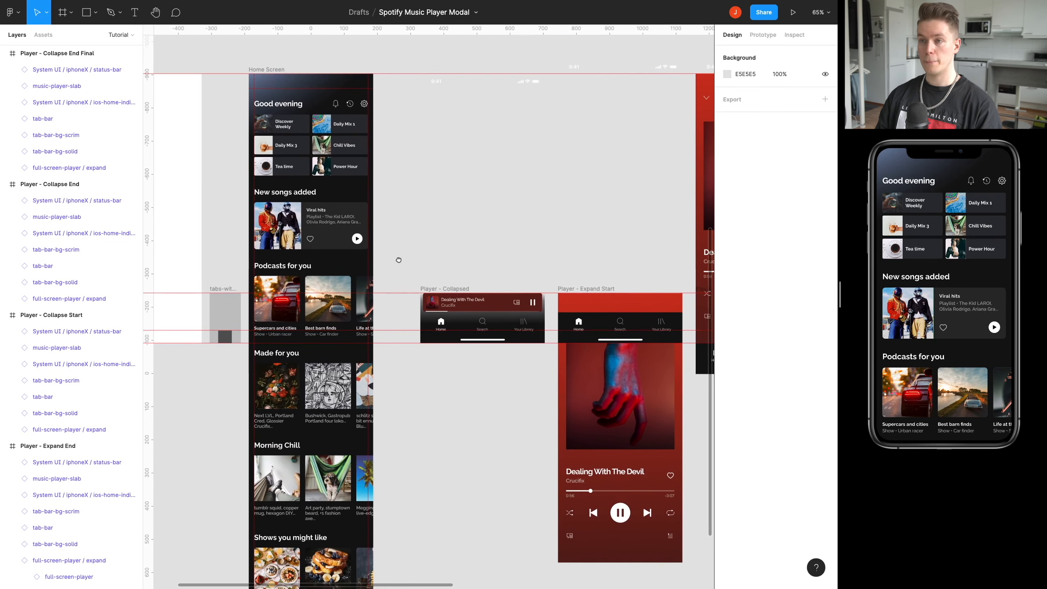
# Add a prototype interaction from the Home Screen frame to Player - Collapsed with the action Open overlay.
pyautogui.click(253, 69)
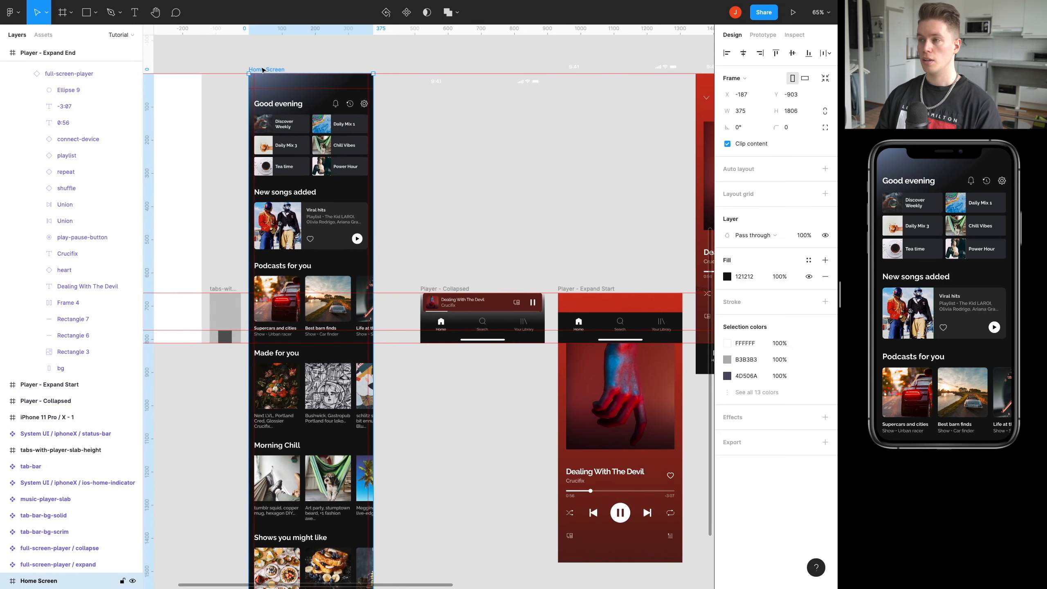
pyautogui.click(764, 35)
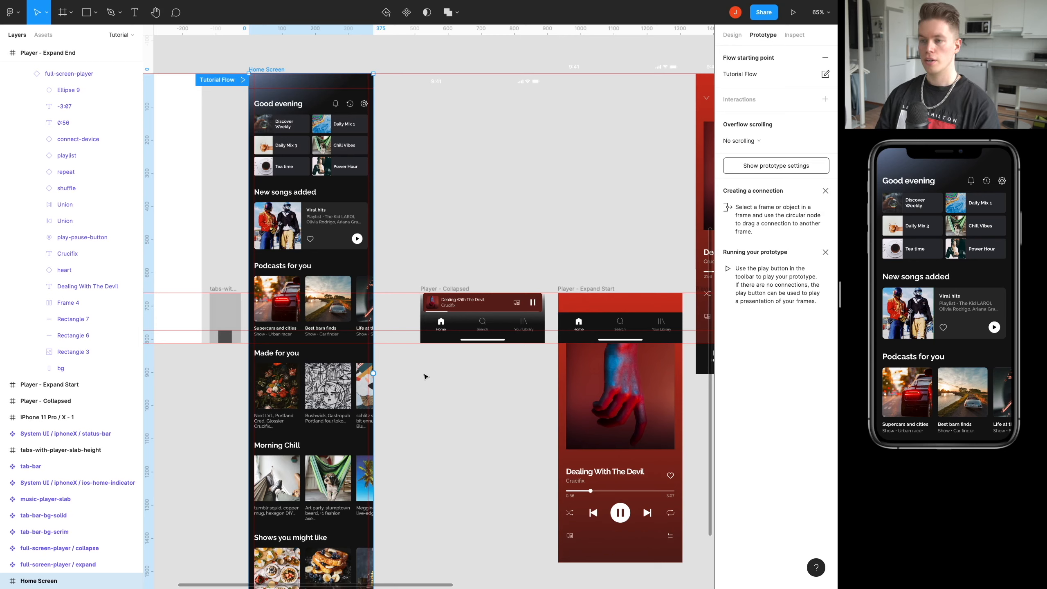
pyautogui.moveTo(373, 374); pyautogui.dragTo(479, 320)
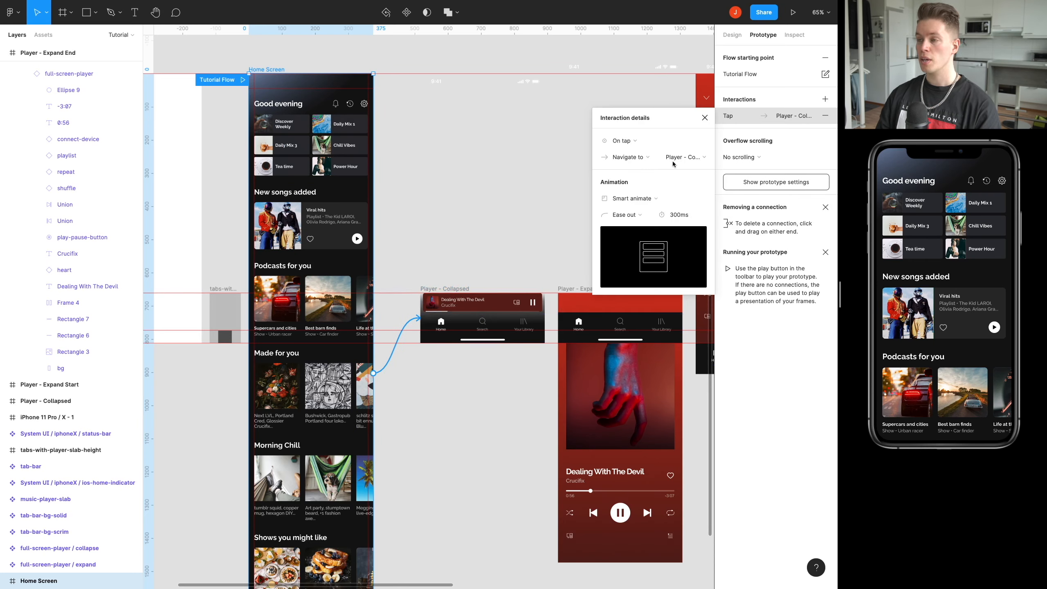
pyautogui.click(645, 161)
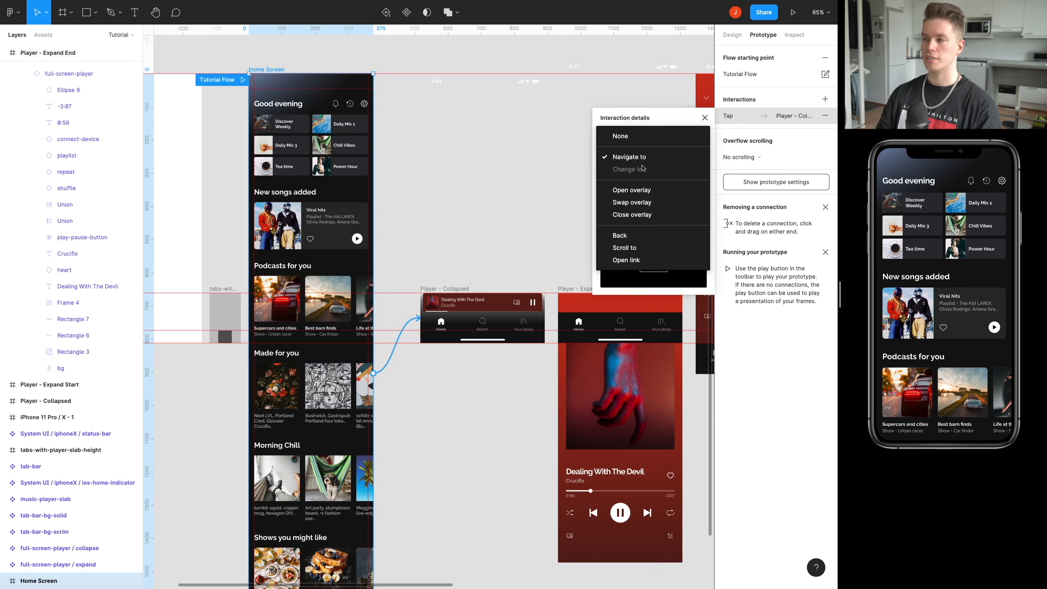
pyautogui.click(649, 189)
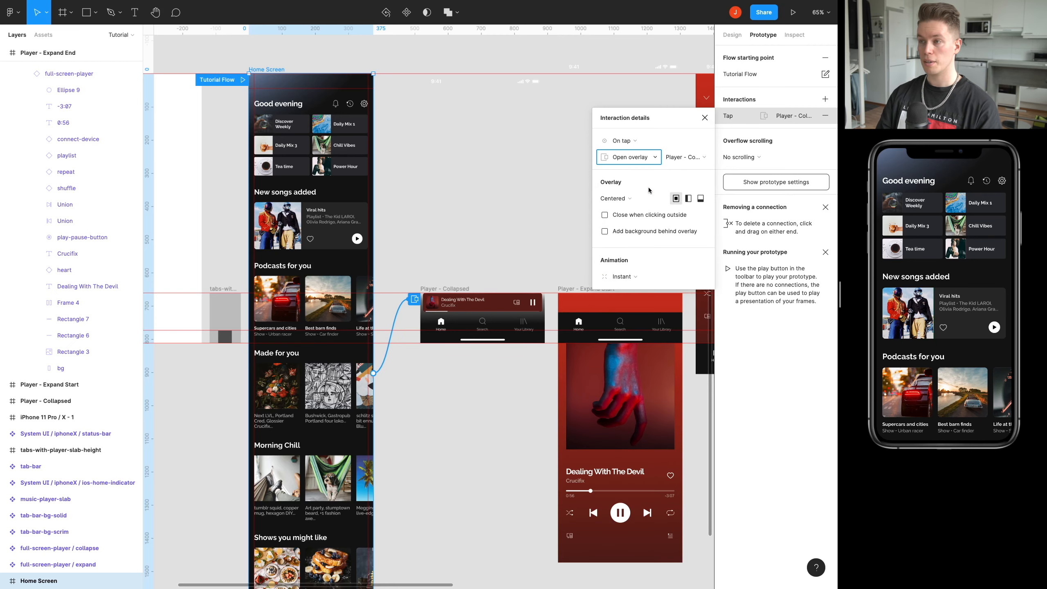
# Change the overlay interaction's trigger to After delay with a delay of 1 ms.
pyautogui.click(620, 139)
pyautogui.click(628, 268)
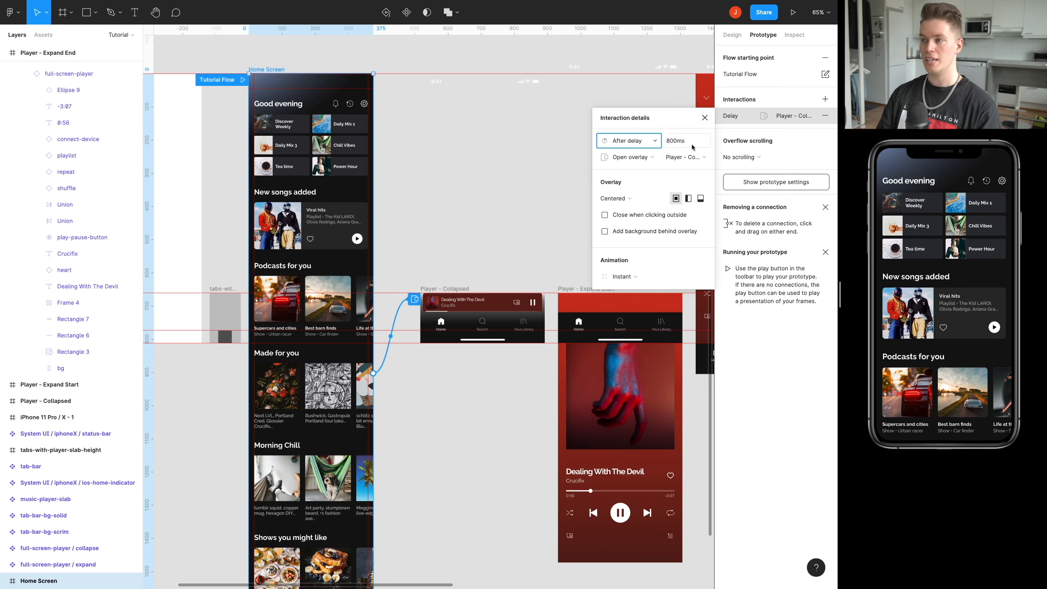
pyautogui.click(688, 143)
pyautogui.write('1')
pyautogui.press('Return')
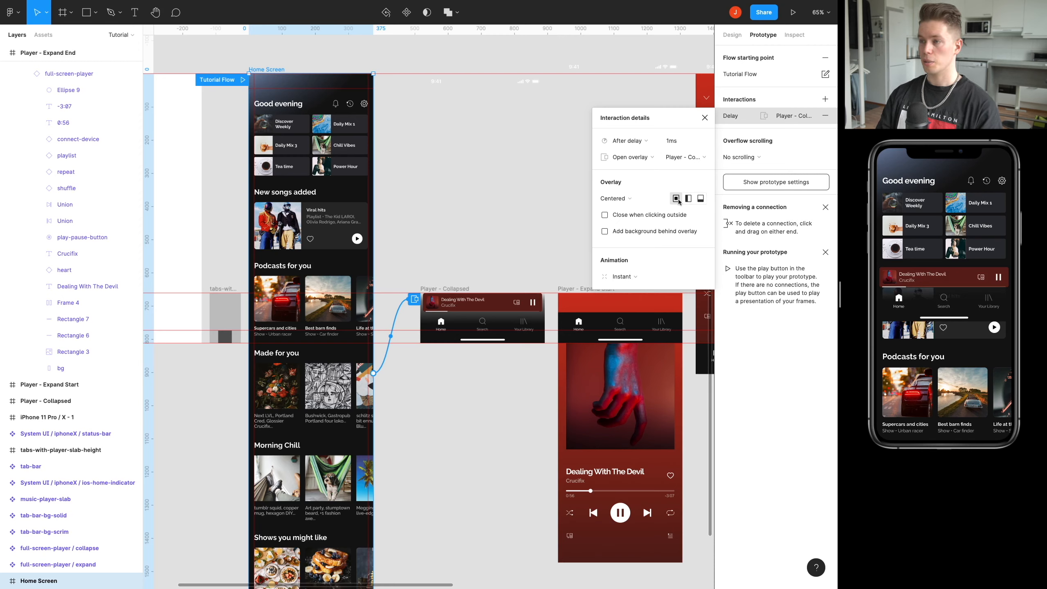
# Position the Player - Collapsed overlay at Bottom center and close the interaction details.
pyautogui.click(700, 198)
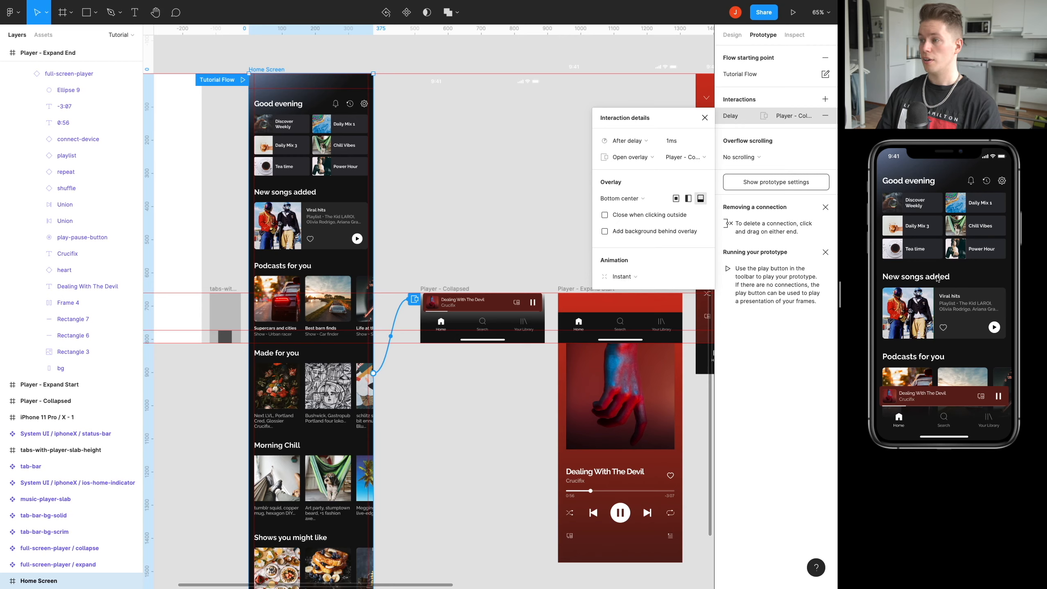
pyautogui.scroll(-3, 932, 301)
pyautogui.scroll(3, 932, 301)
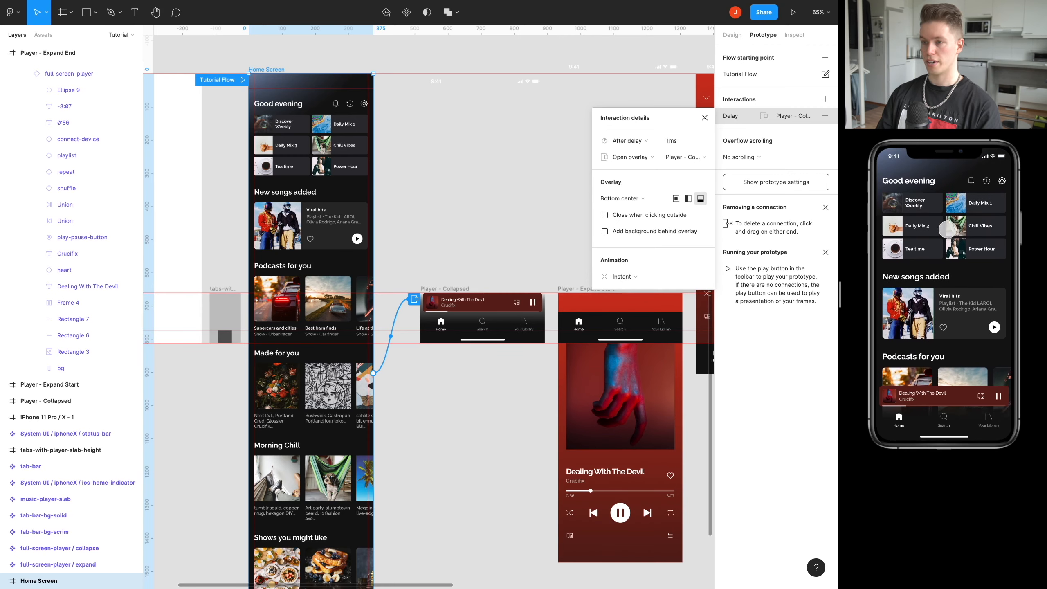
pyautogui.click(704, 118)
# Scroll the Home Screen in the prototype preview to check how the collapsed player overlay behaves.
pyautogui.hscroll(-2, 412, 194)
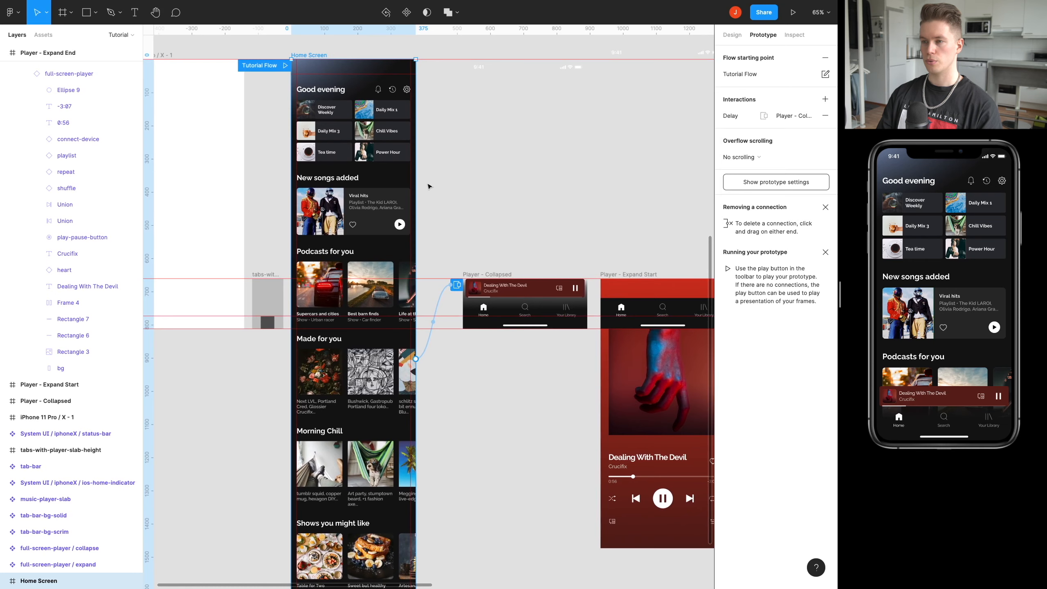
pyautogui.scroll(-3, 927, 305)
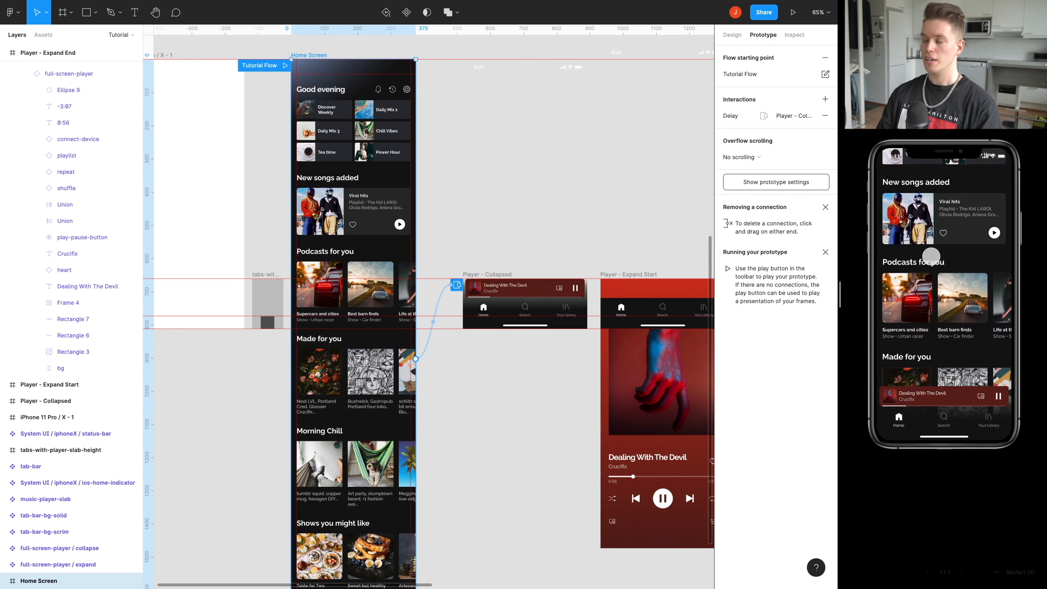
pyautogui.scroll(3, 944, 307)
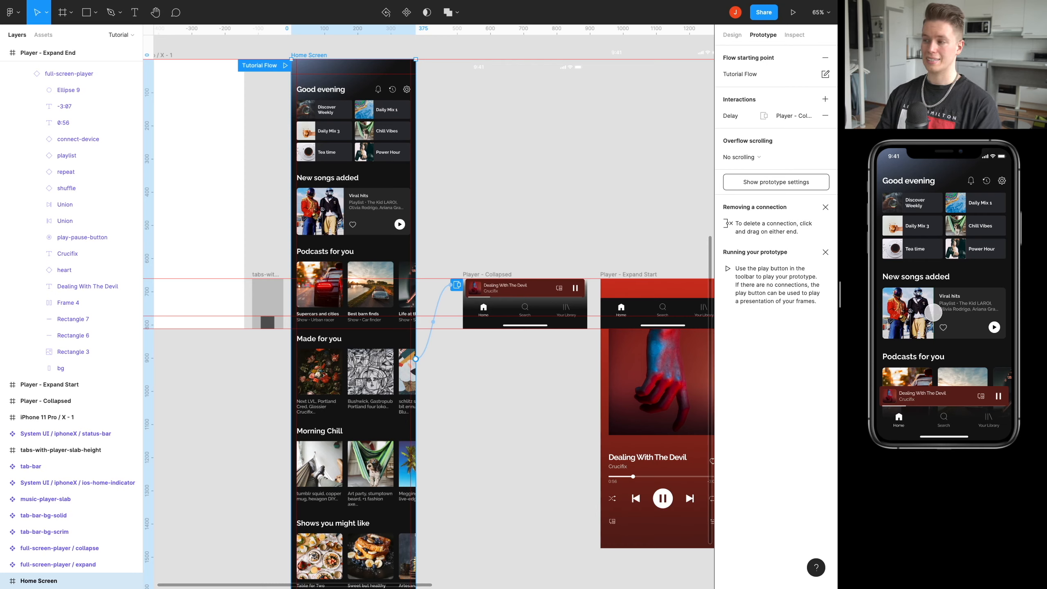
pyautogui.moveTo(931, 316)
pyautogui.mouseDown()
pyautogui.moveTo(912, 232)
pyautogui.moveTo(913, 313)
pyautogui.mouseUp()
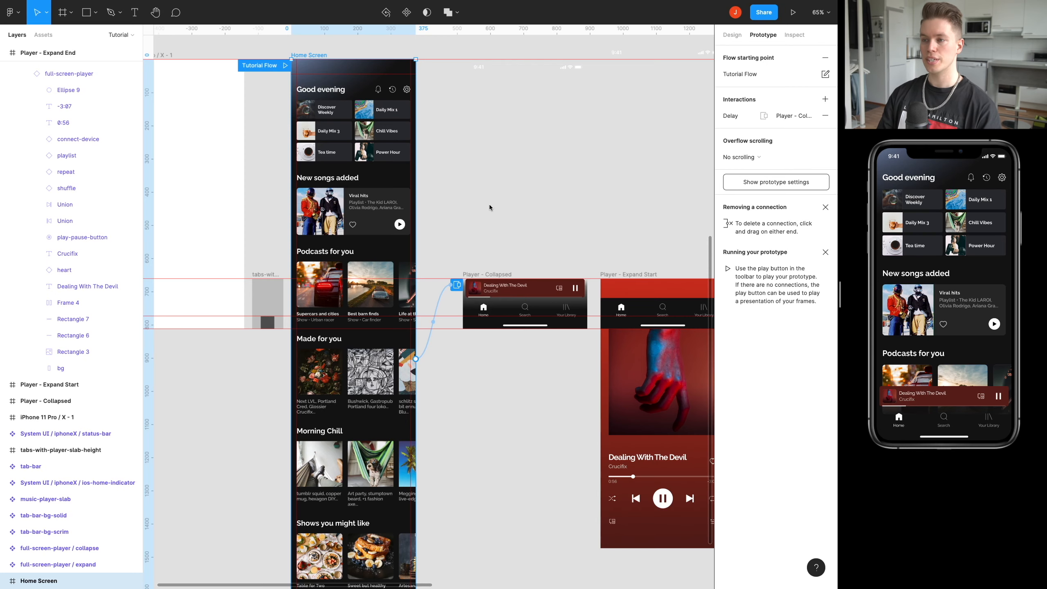
# Select the Player - Collapsed frame and scroll the Home Screen preview down and back up to recheck its overlay's position.
pyautogui.click(497, 278)
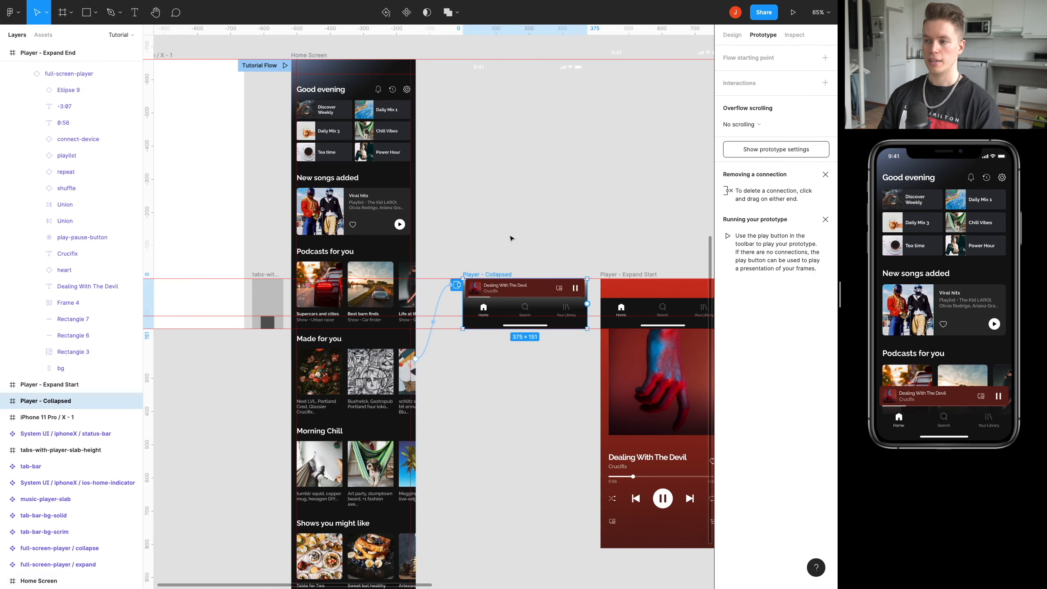
pyautogui.scroll(1, 514, 248)
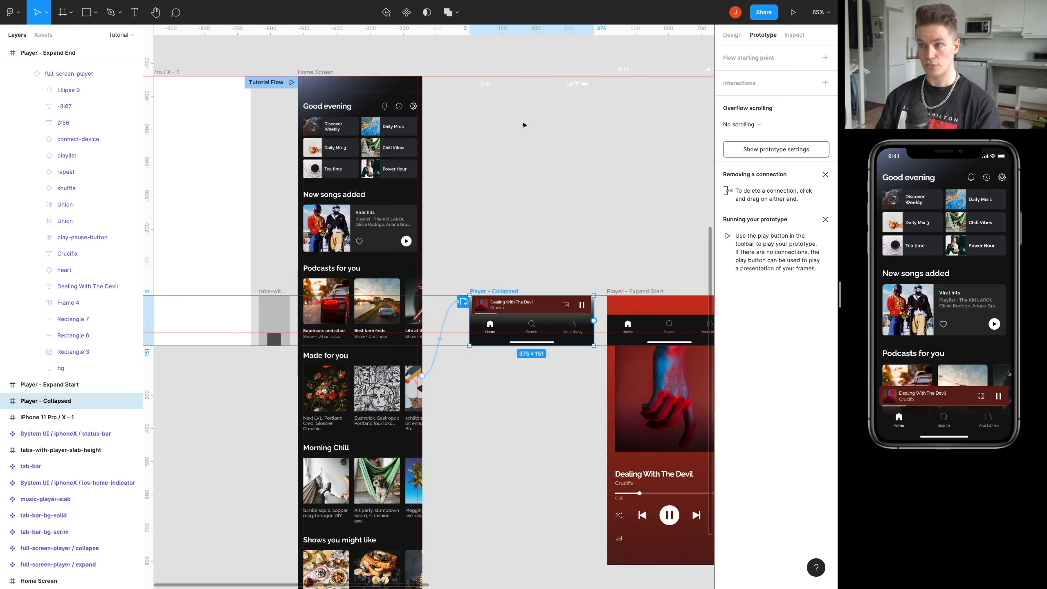
pyautogui.scroll(-10, 928, 284)
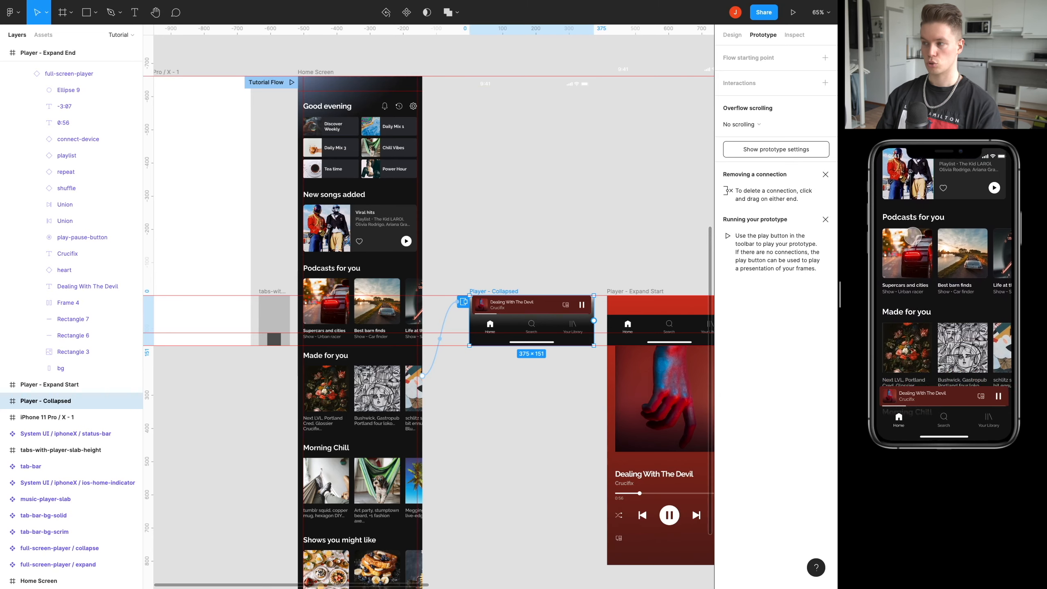
pyautogui.scroll(10, 949, 250)
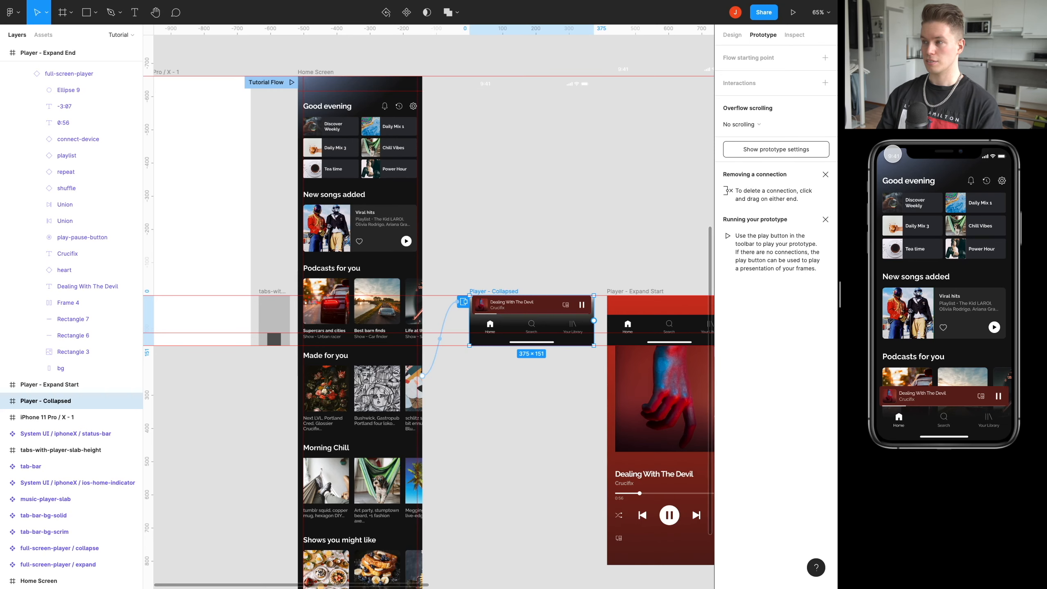
pyautogui.hscroll(1, 488, 97)
pyautogui.scroll(1, 489, 97)
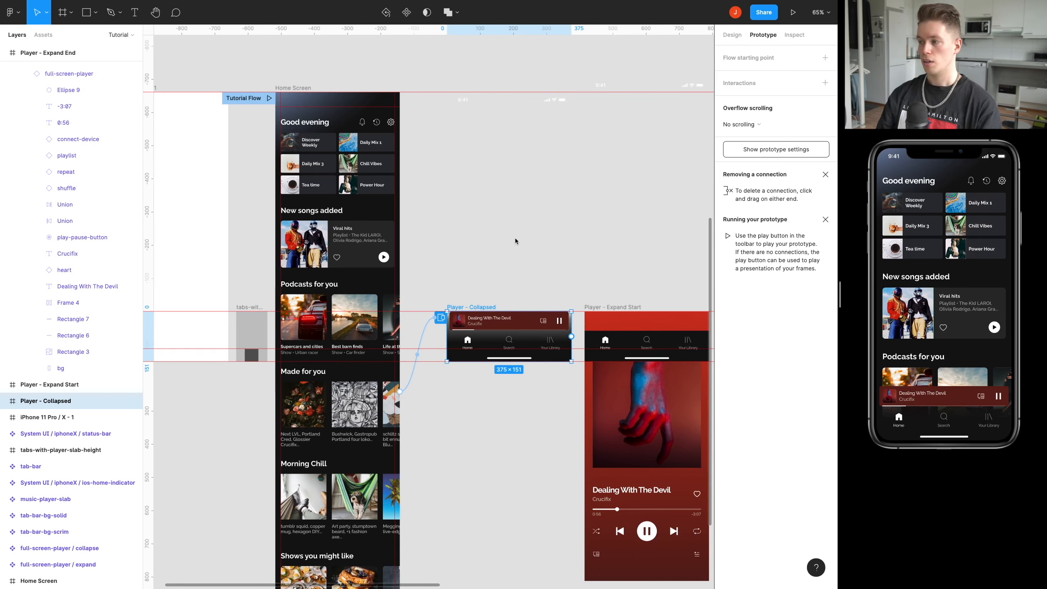
# Select the music-player-slab in Player - Collapsed and collapse the expanded layers of the other player frames.
pyautogui.moveTo(516, 249); pyautogui.dragTo(447, 231)
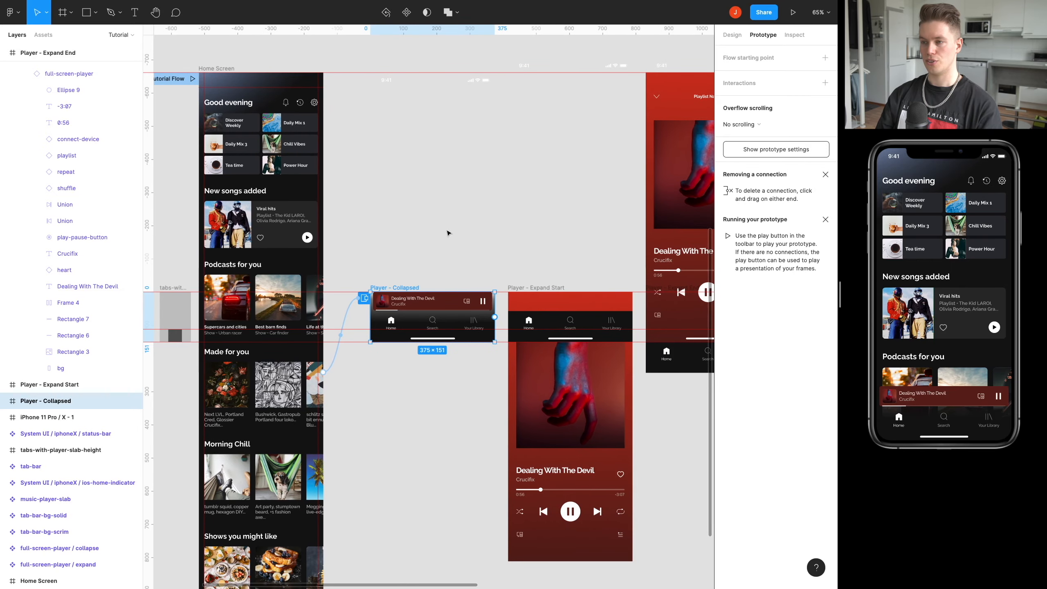
pyautogui.click(444, 305)
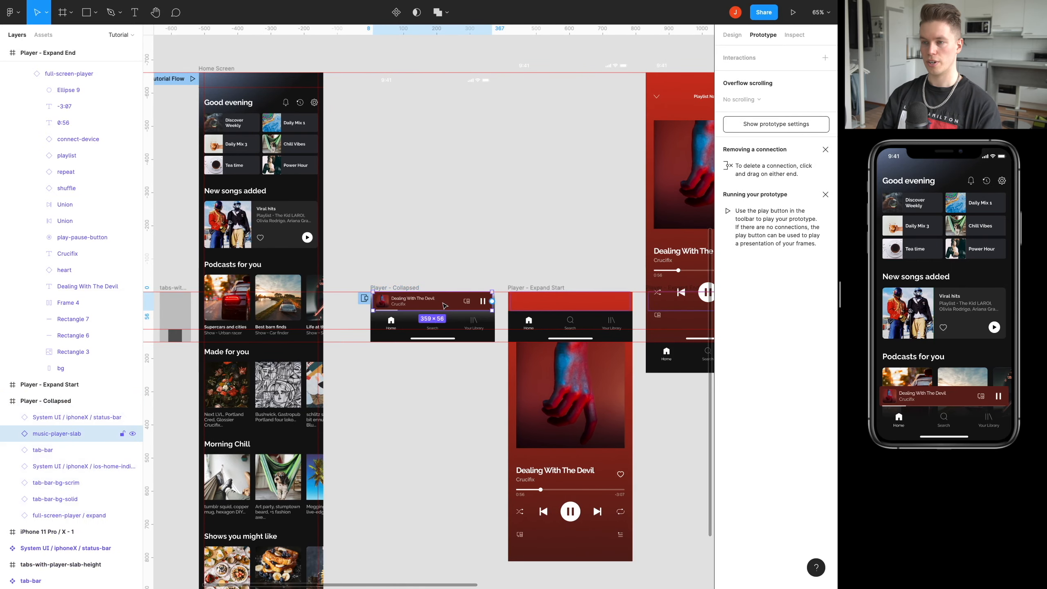
pyautogui.scroll(5, 443, 305)
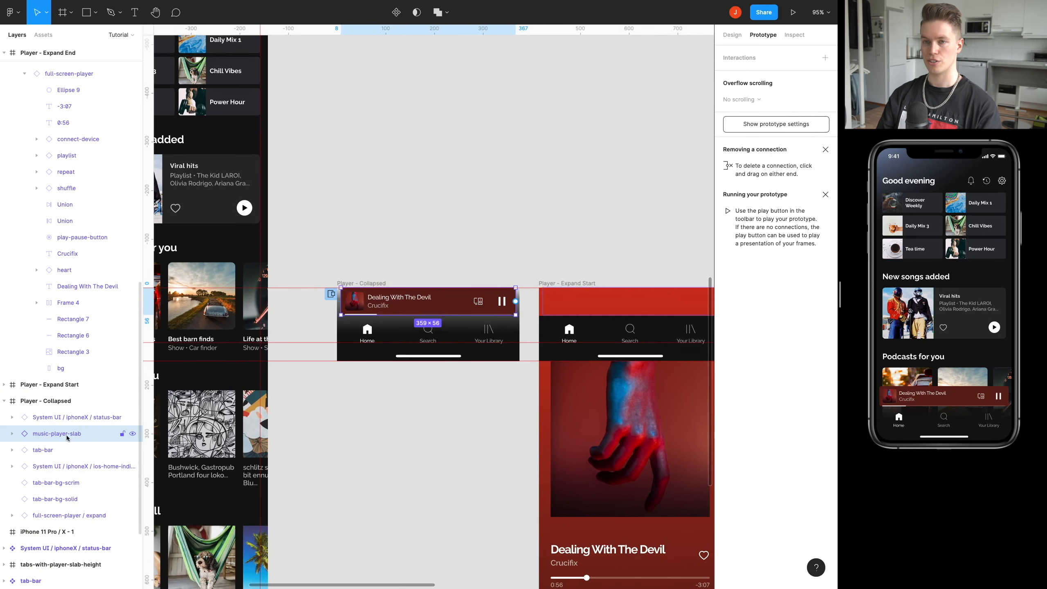
pyautogui.click(25, 73)
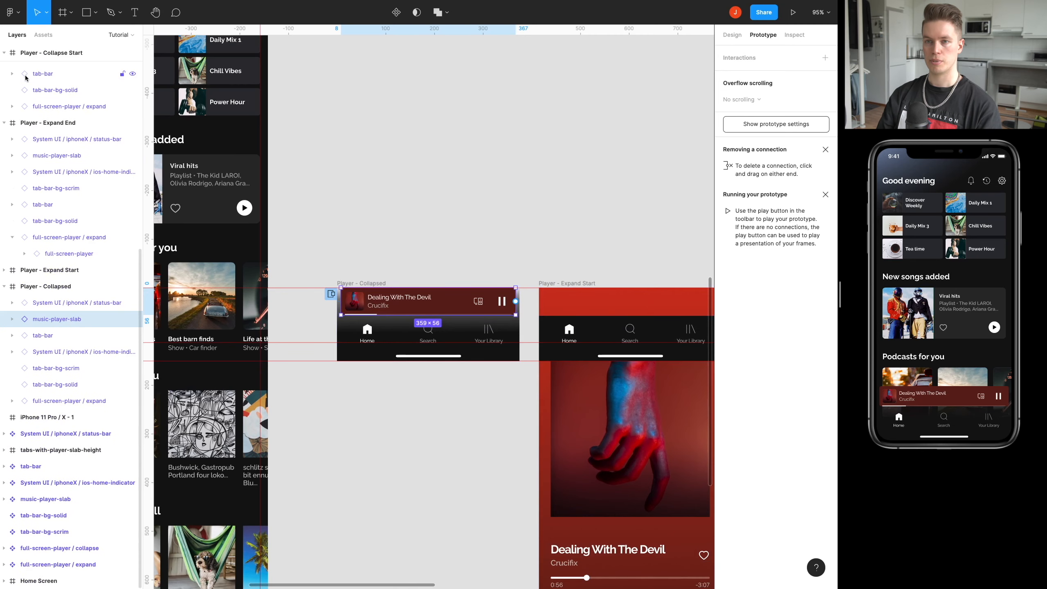
pyautogui.scroll(3, 22, 141)
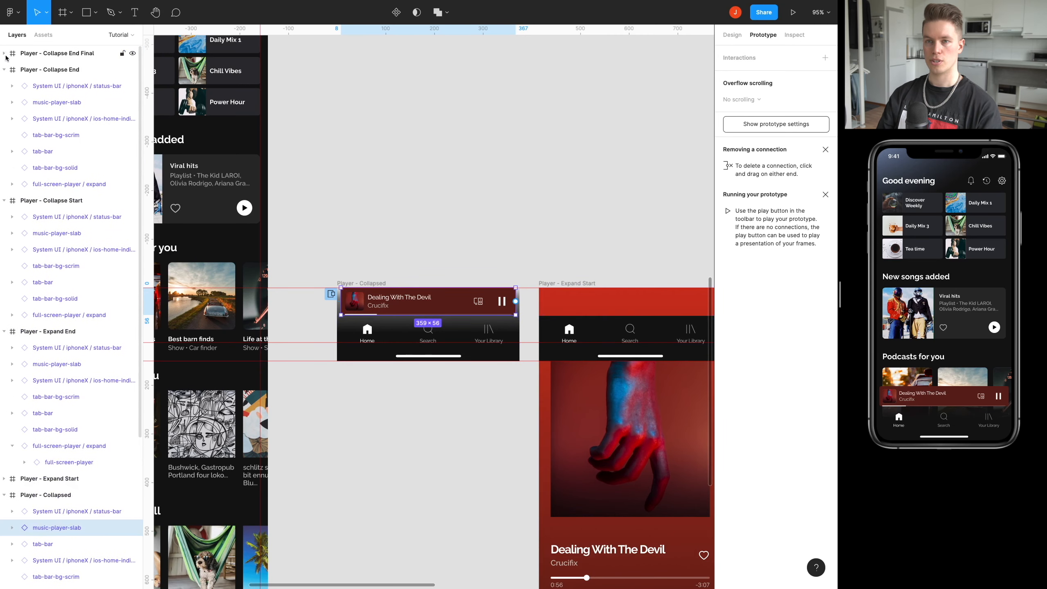
pyautogui.click(4, 72)
pyautogui.click(4, 86)
pyautogui.click(4, 102)
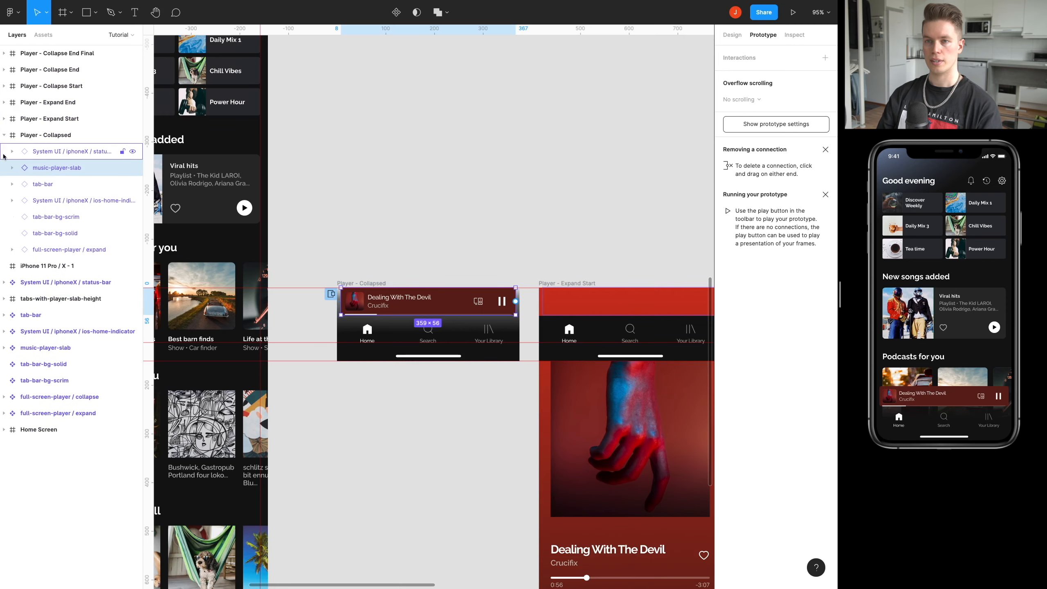
pyautogui.click(5, 136)
pyautogui.click(453, 300)
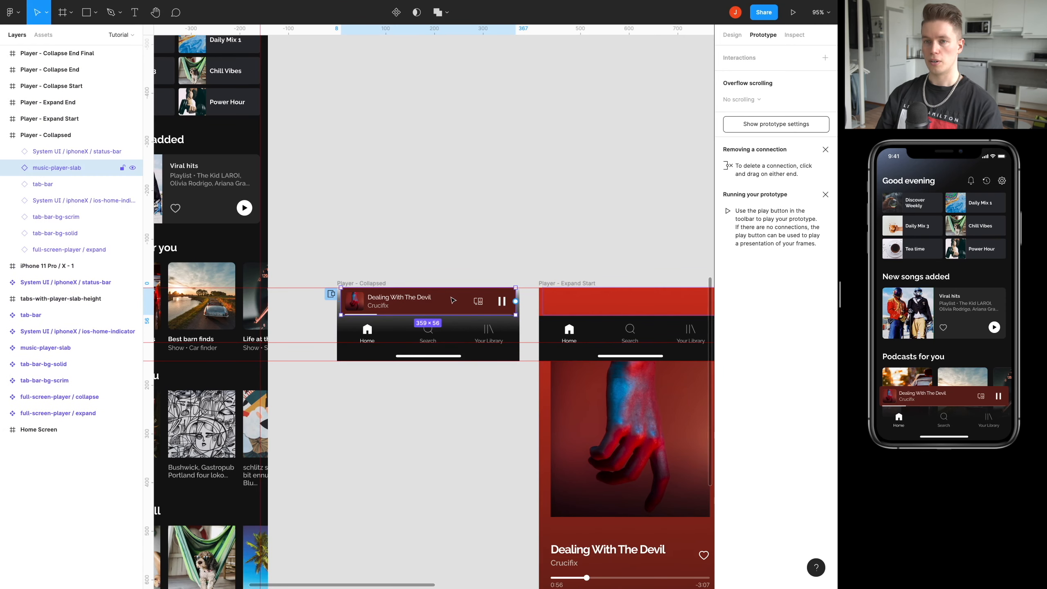
# Link the music-player-slab in Player - Collapsed to Player - Expand Start with the action Swap overlay.
pyautogui.hscroll(1, 402, 300)
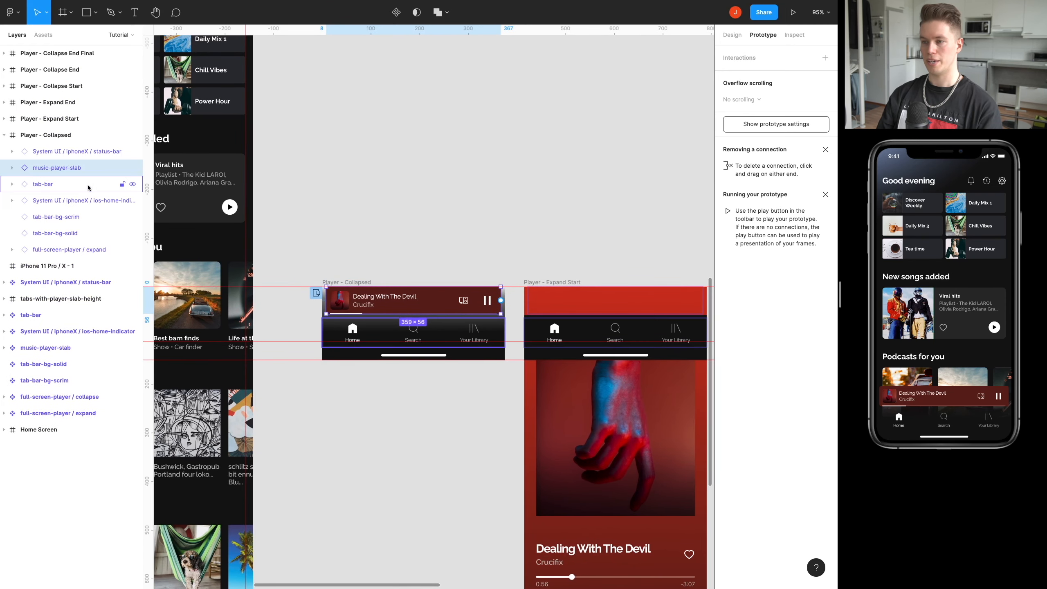
pyautogui.moveTo(501, 301); pyautogui.dragTo(568, 288)
pyautogui.hscroll(5, 577, 206)
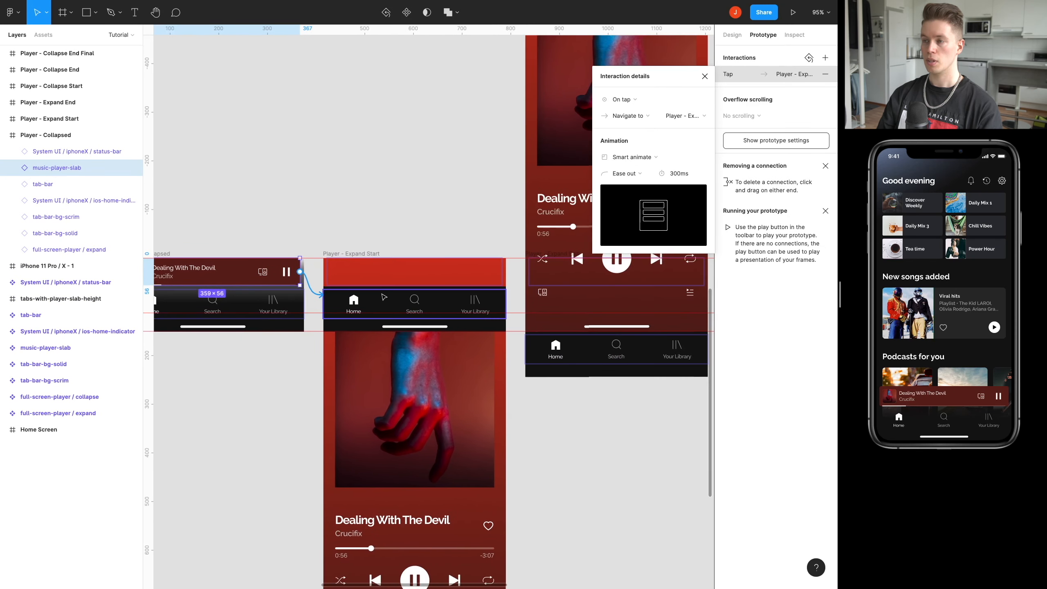
pyautogui.click(661, 123)
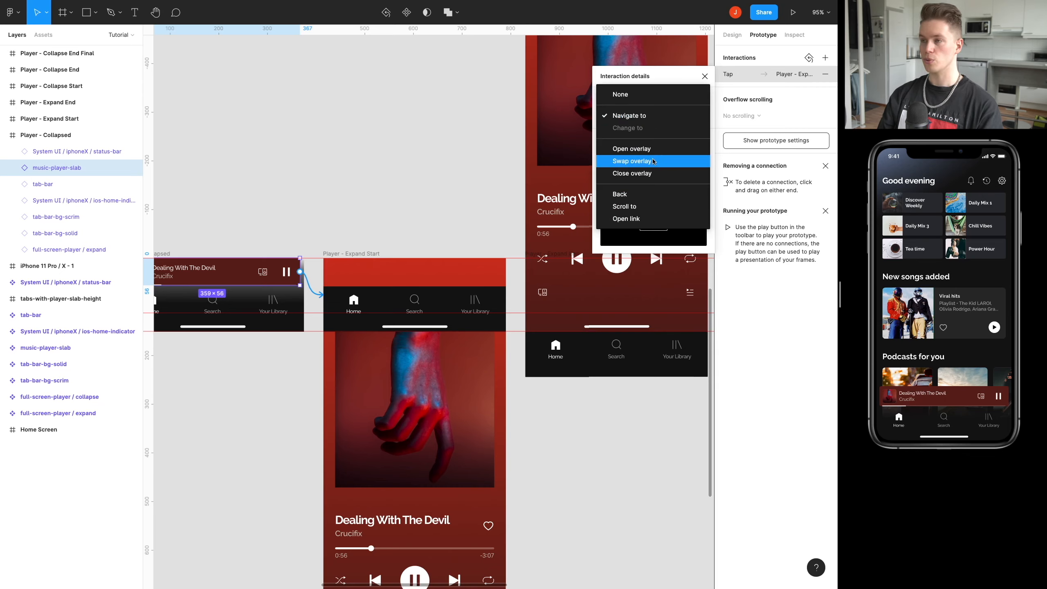
pyautogui.click(626, 162)
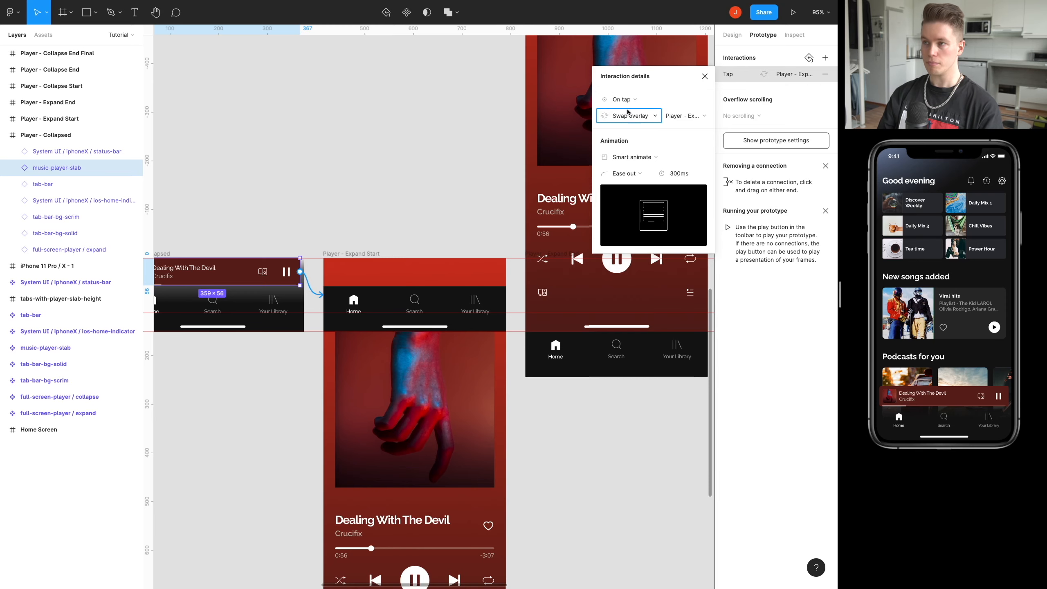
pyautogui.moveTo(451, 151); pyautogui.dragTo(544, 159)
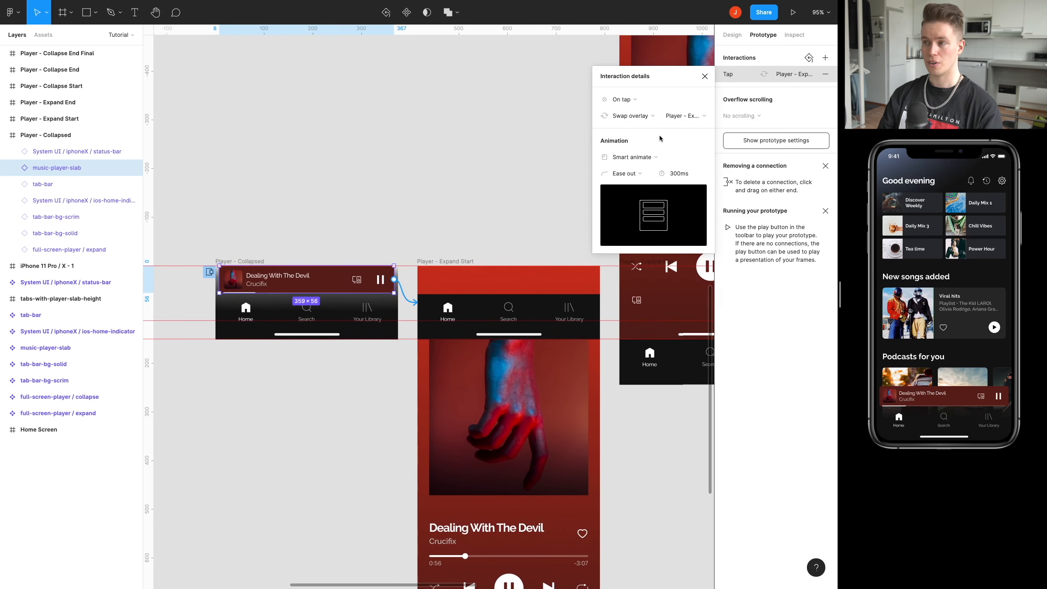
# Change the music-player-slab interaction's trigger to Touch down and close the interaction details.
pyautogui.click(648, 102)
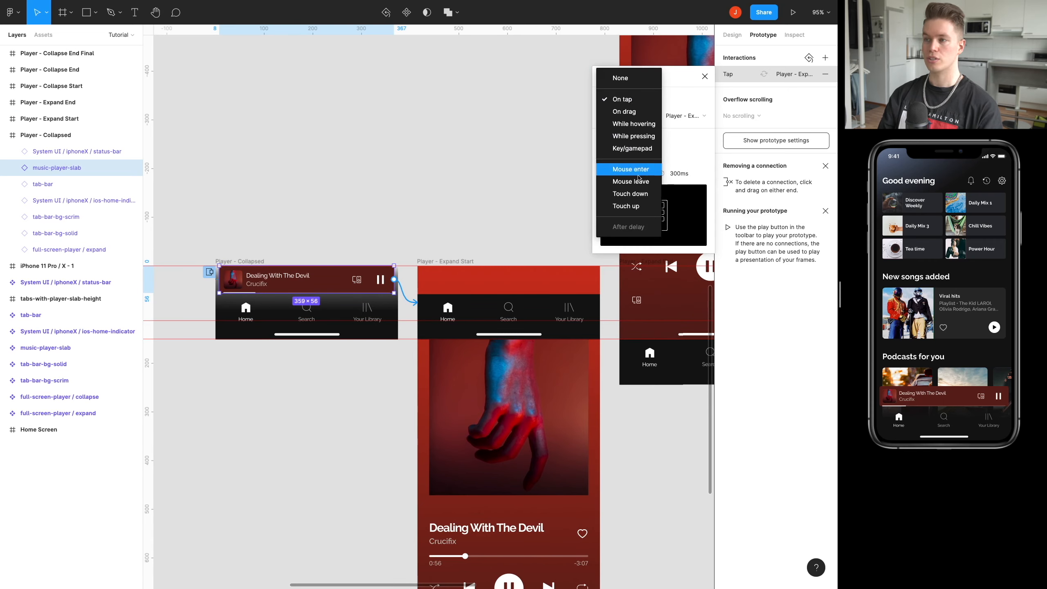
pyautogui.click(641, 193)
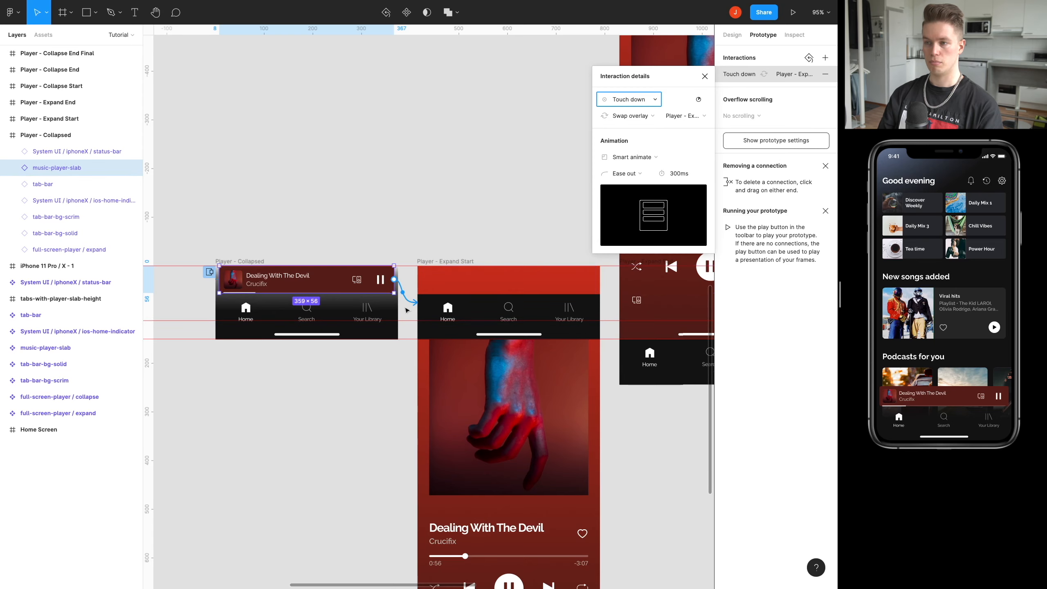
pyautogui.click(704, 78)
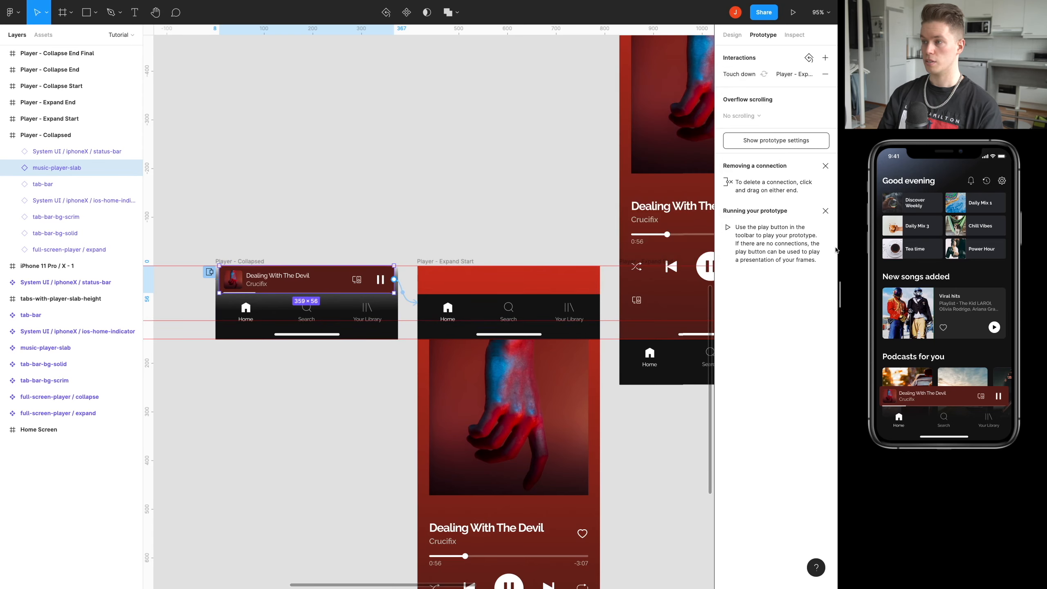
# Enlarge the prototype preview and test the collapsed player's touch-down interaction in it.
pyautogui.moveTo(841, 293); pyautogui.dragTo(776, 289)
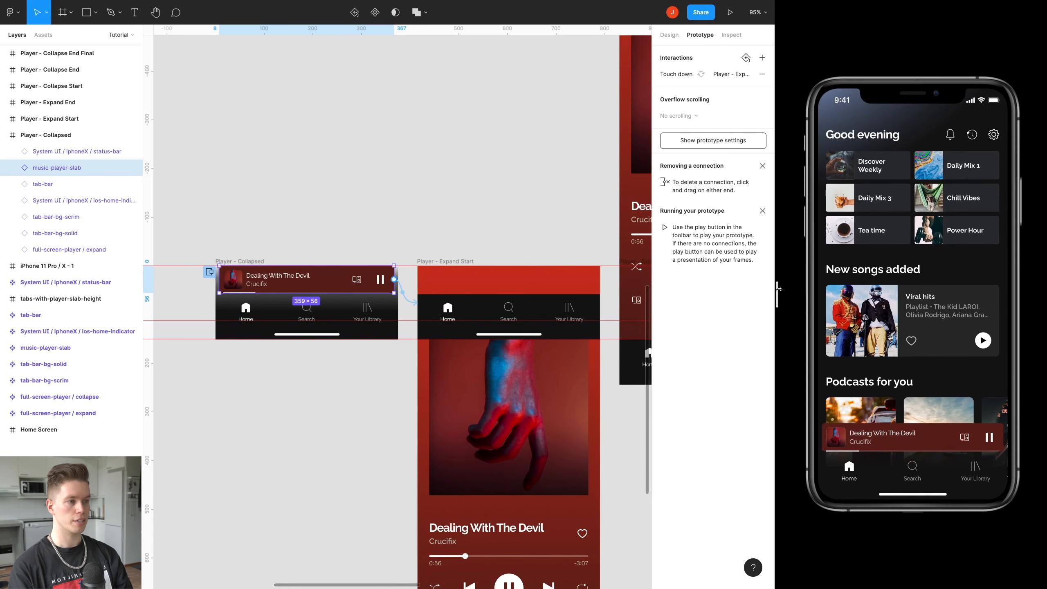
pyautogui.hscroll(3, 521, 168)
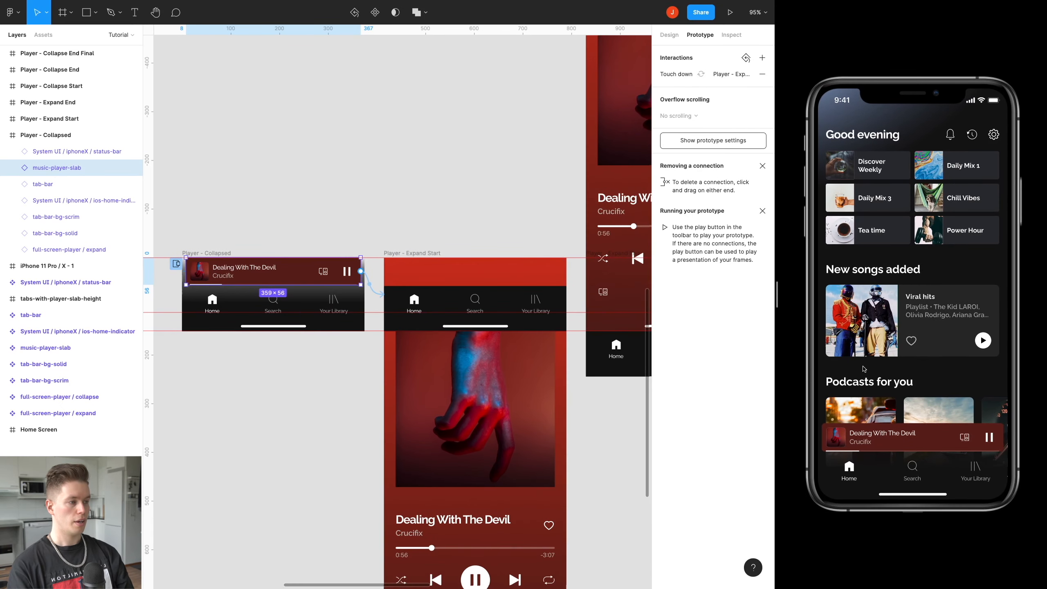
pyautogui.click(922, 438)
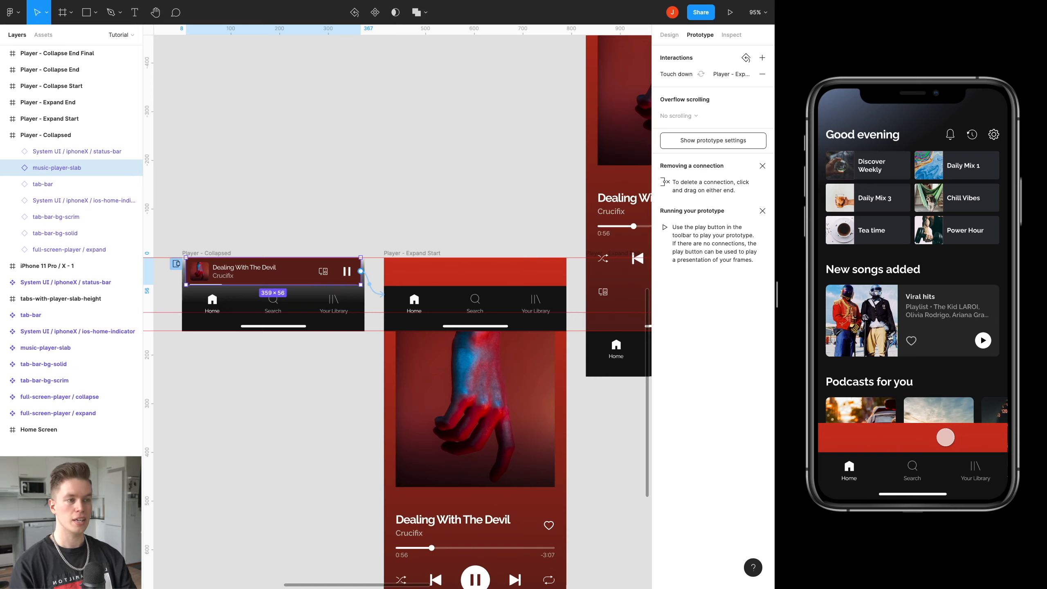
# Link the Player - Expand Start frame back to Player - Collapsed with the action Swap overlay.
pyautogui.click(395, 253)
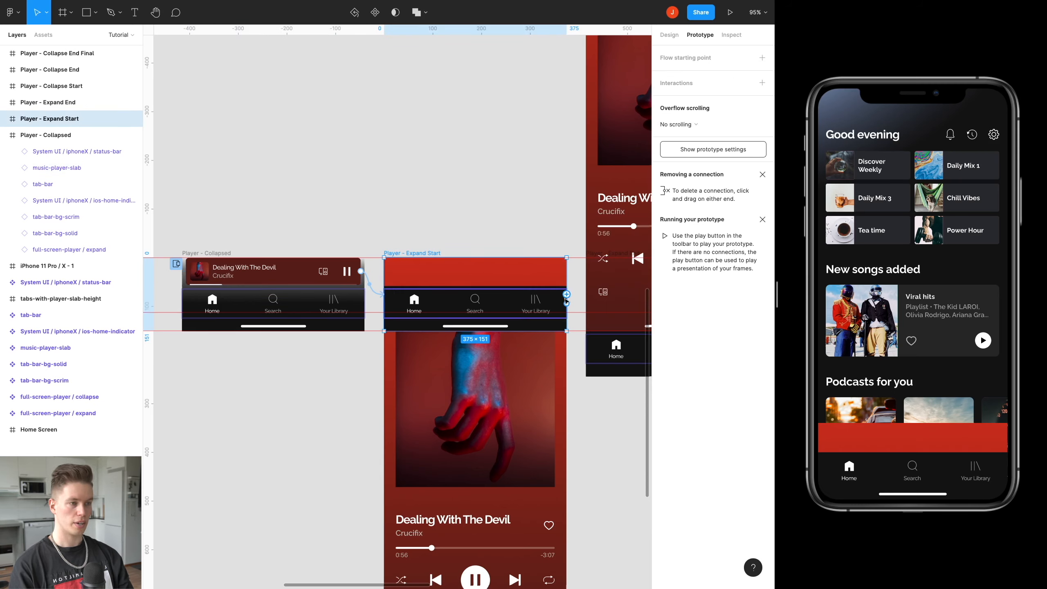
pyautogui.moveTo(566, 294); pyautogui.dragTo(328, 293)
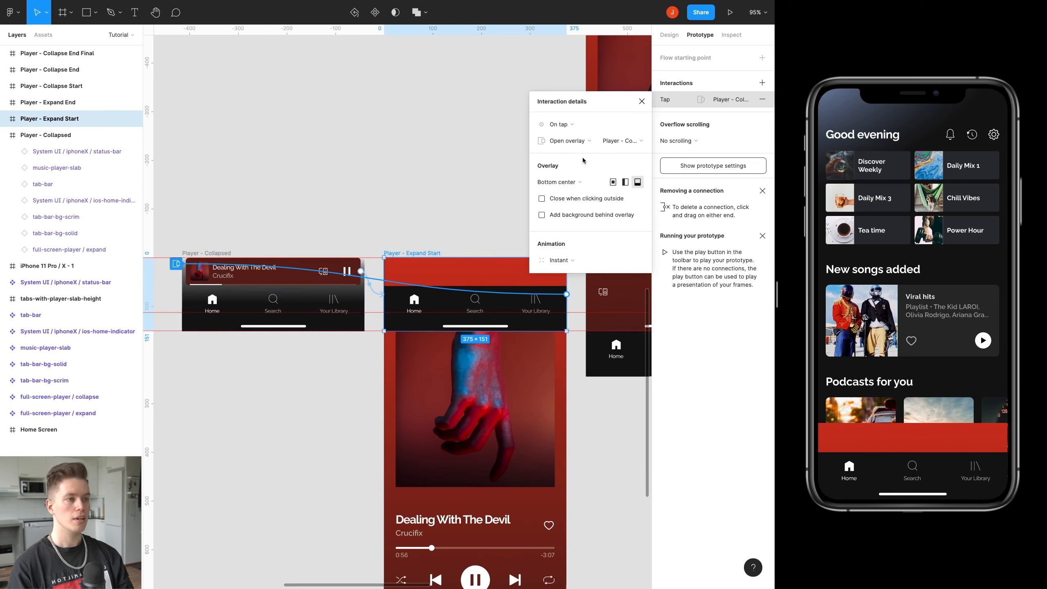
pyautogui.click(568, 141)
pyautogui.click(573, 153)
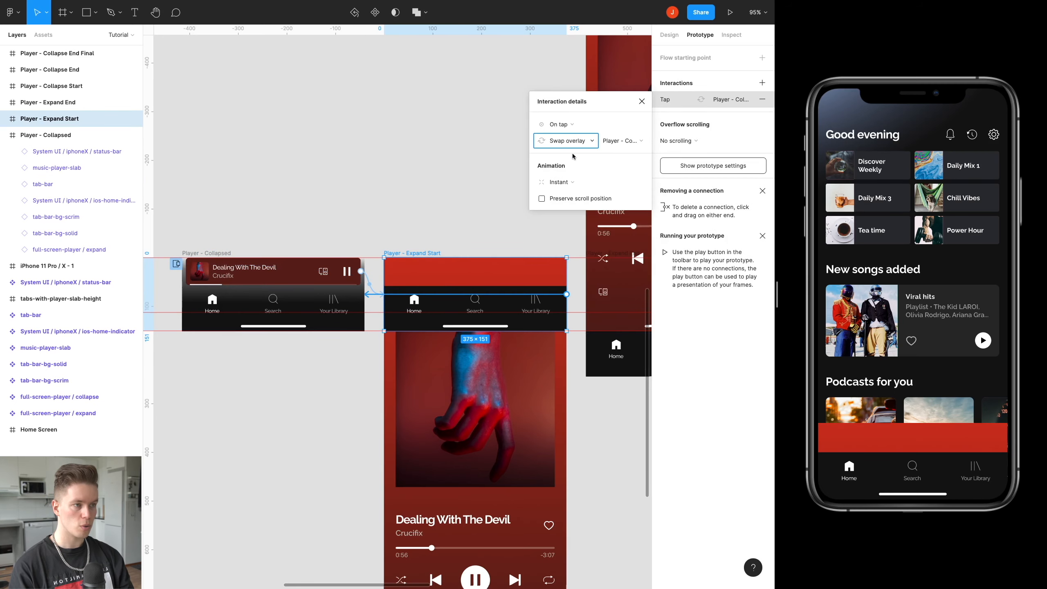
# Set the Player - Expand Start interaction's trigger to After delay with 100 ms and its animation to Smart animate.
pyautogui.click(572, 126)
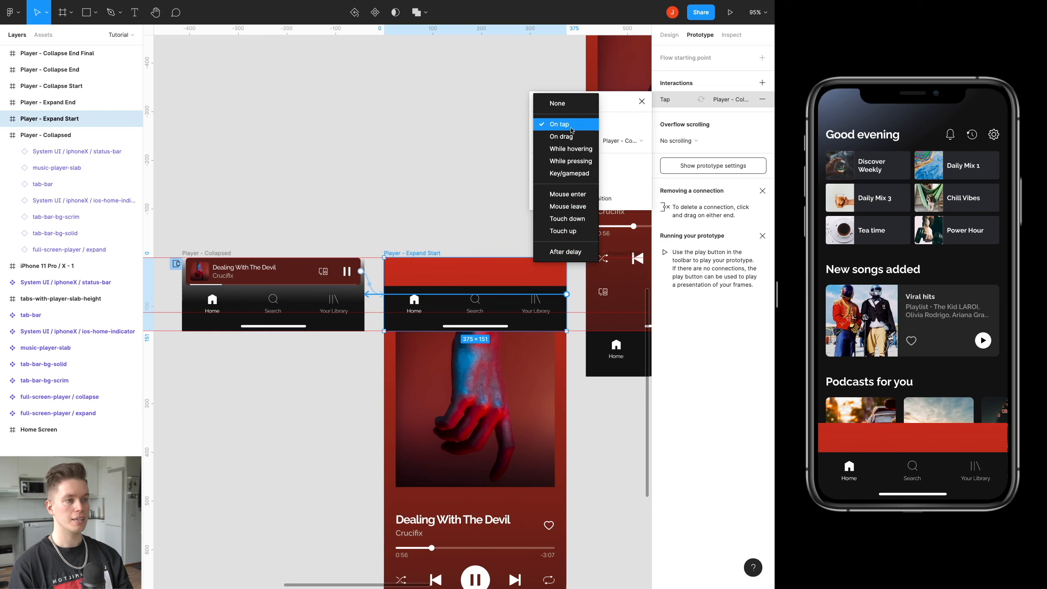
pyautogui.click(581, 257)
pyautogui.click(610, 127)
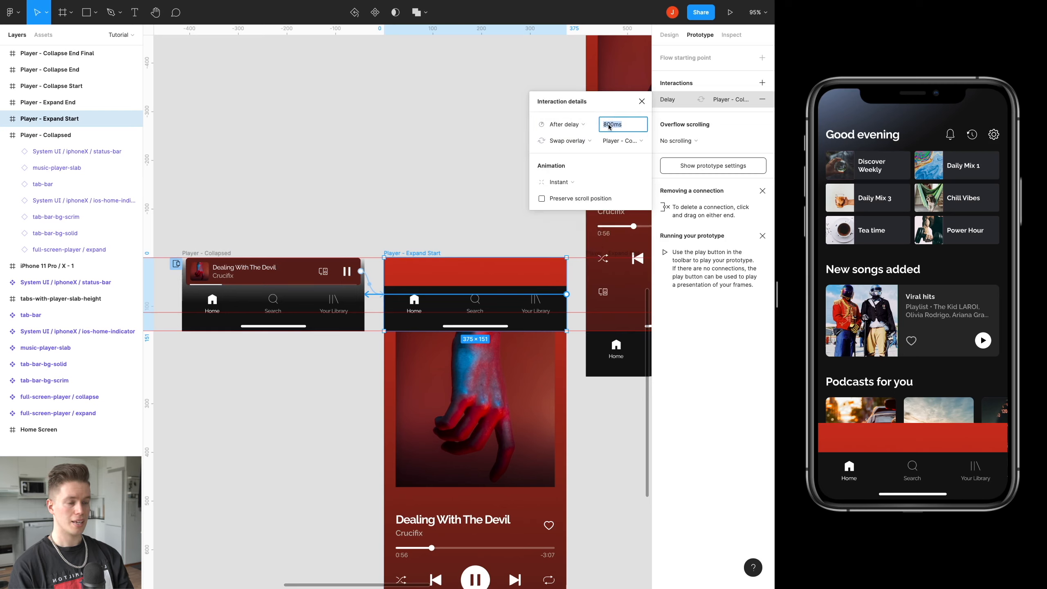
pyautogui.write('100')
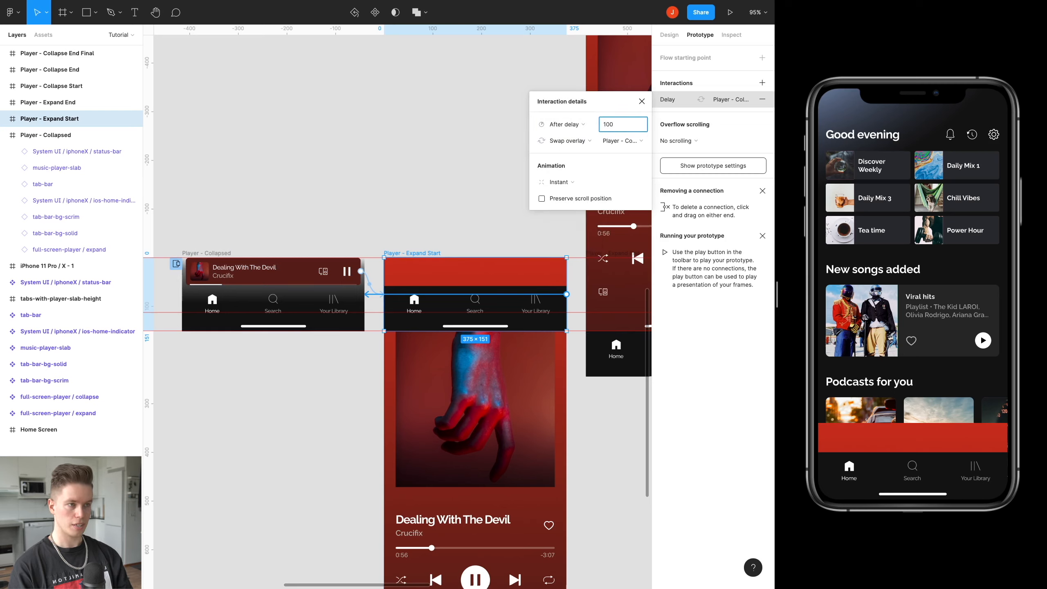
pyautogui.click(560, 182)
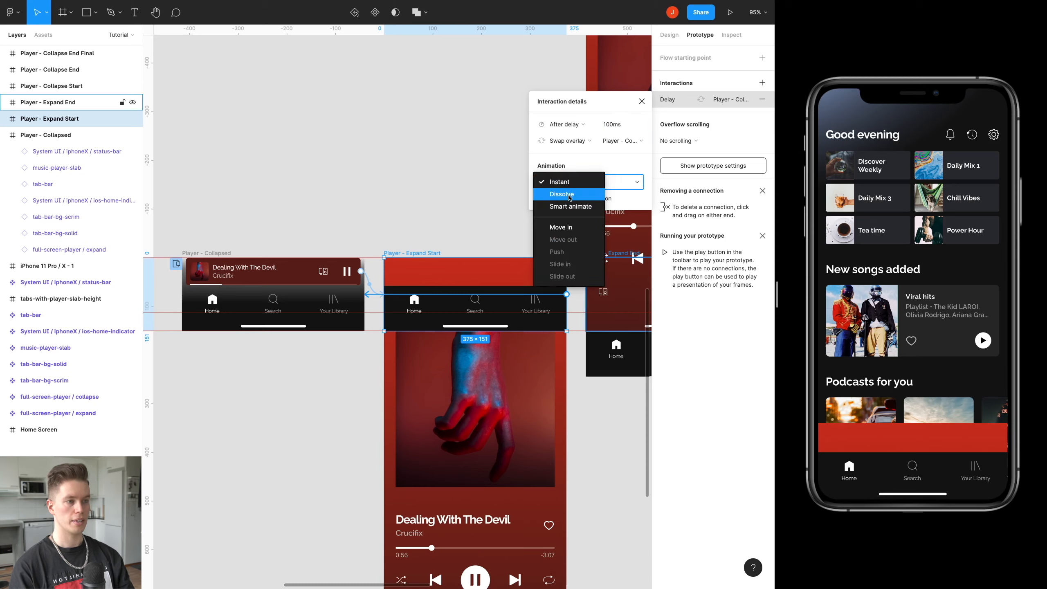
pyautogui.click(569, 211)
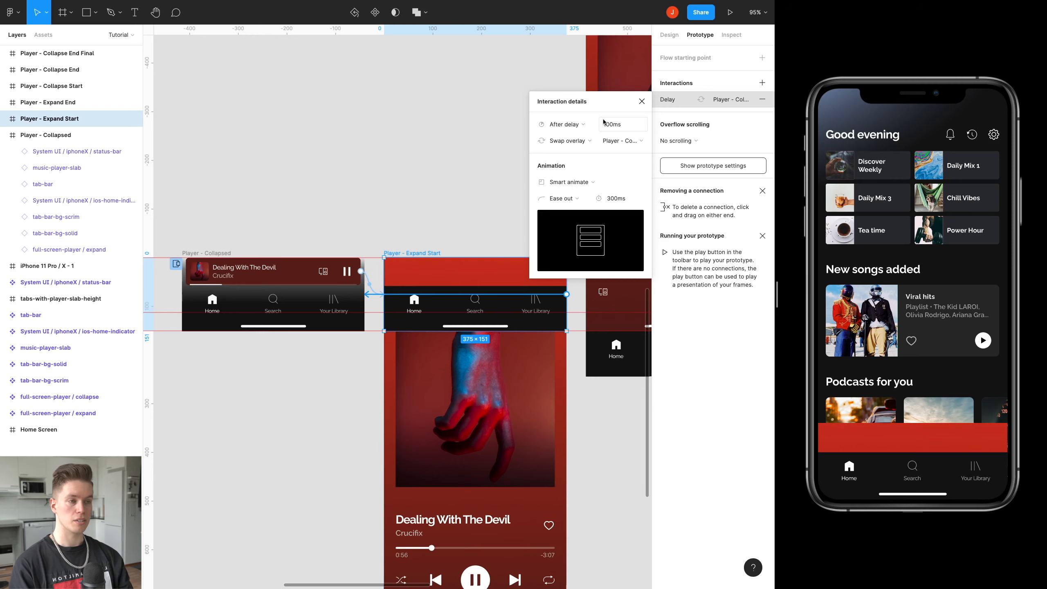
pyautogui.hscroll(3, 398, 217)
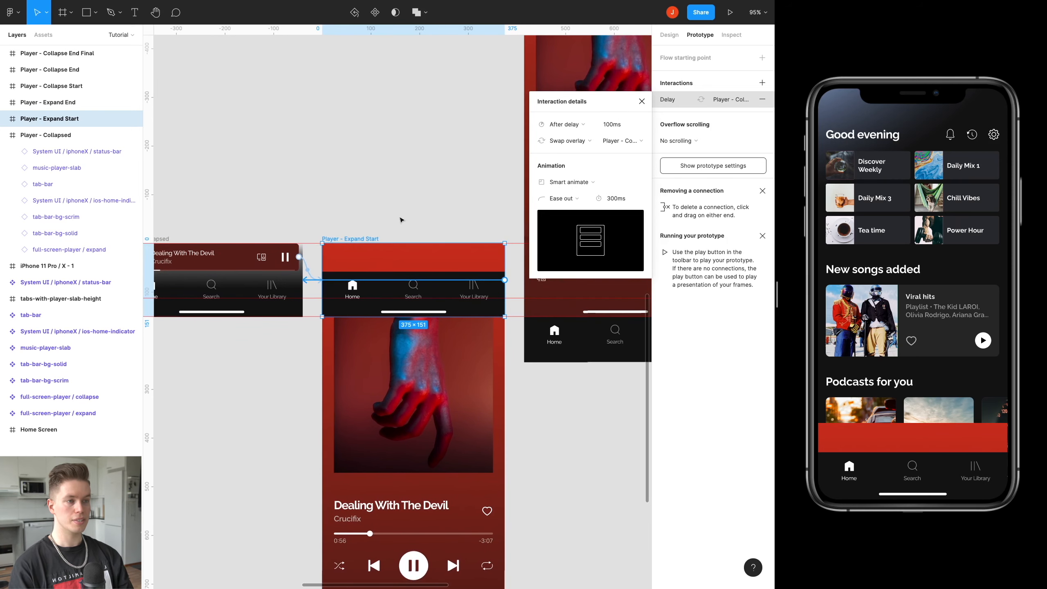
# Try the player overlay in the prototype preview and restart the prototype.
pyautogui.click(904, 441)
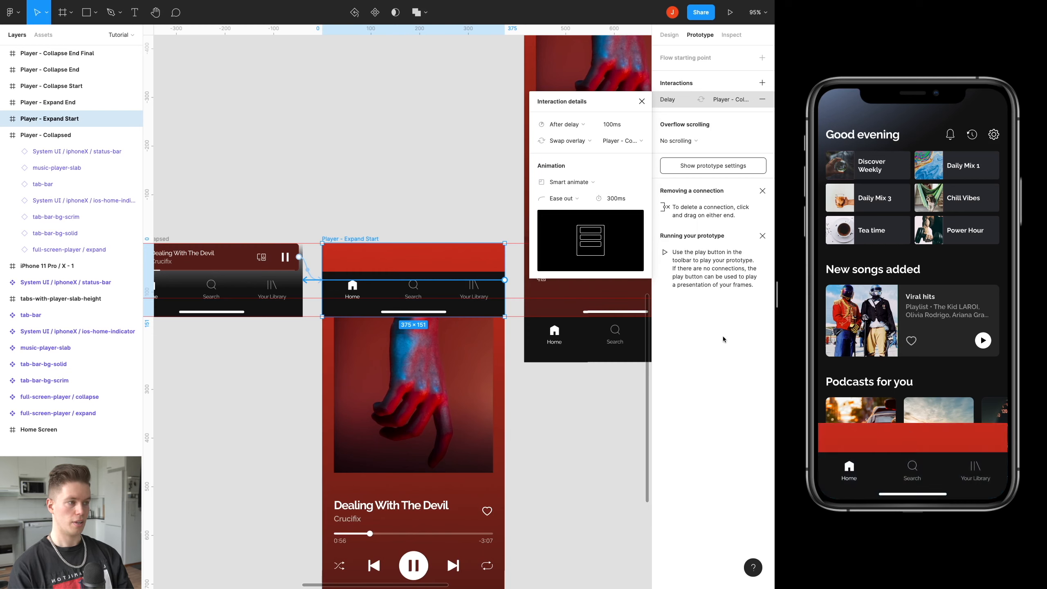
pyautogui.click(915, 269)
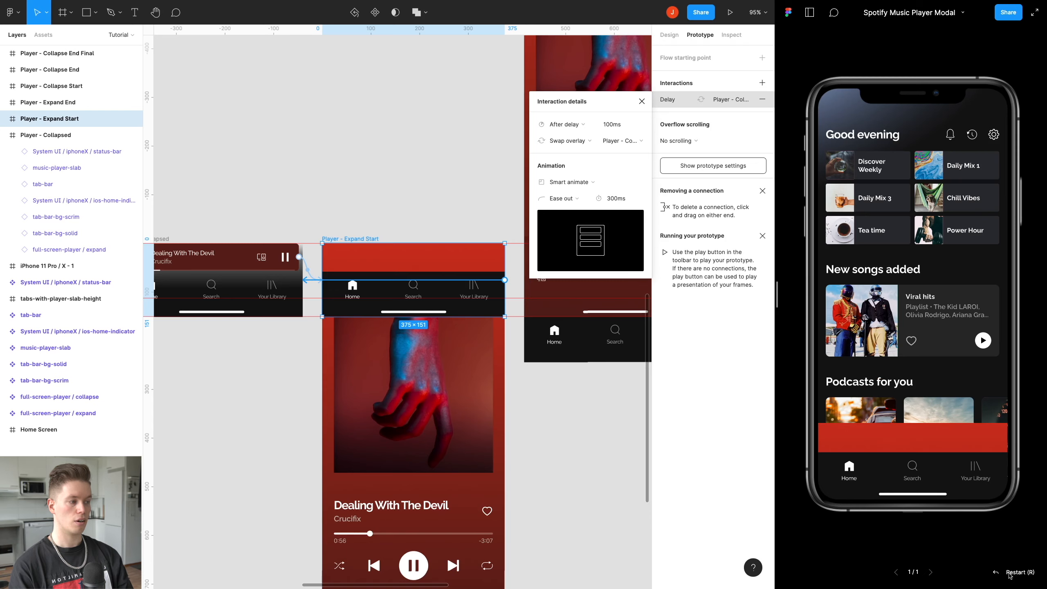
pyautogui.click(1027, 576)
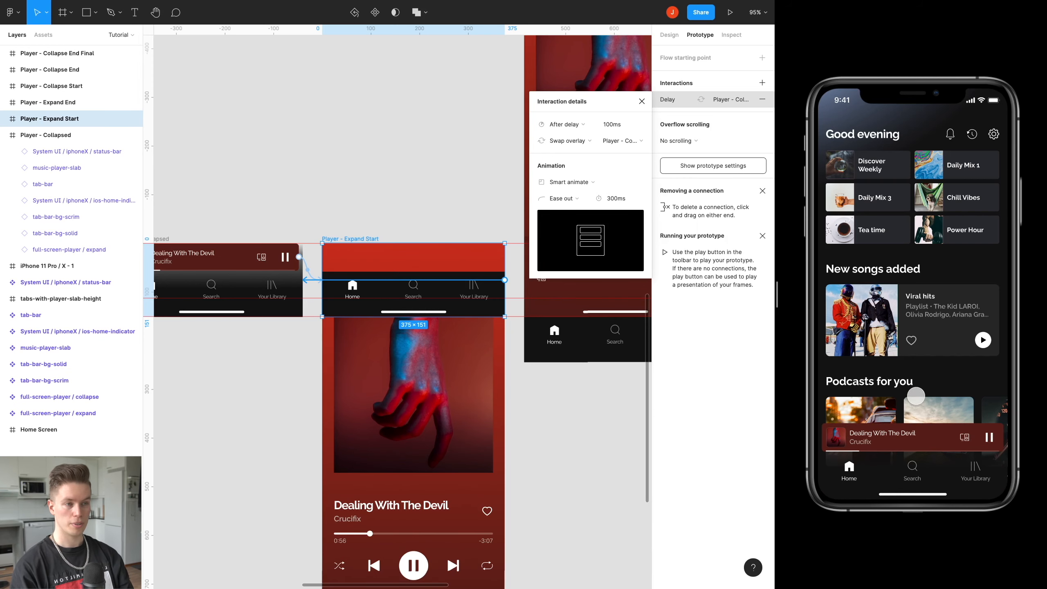
# Link the full-screen-player / expand layer in the Player - Expand Start frame to the Player - Expand End frame.
pyautogui.click(436, 170)
pyautogui.scroll(-3, 428, 174)
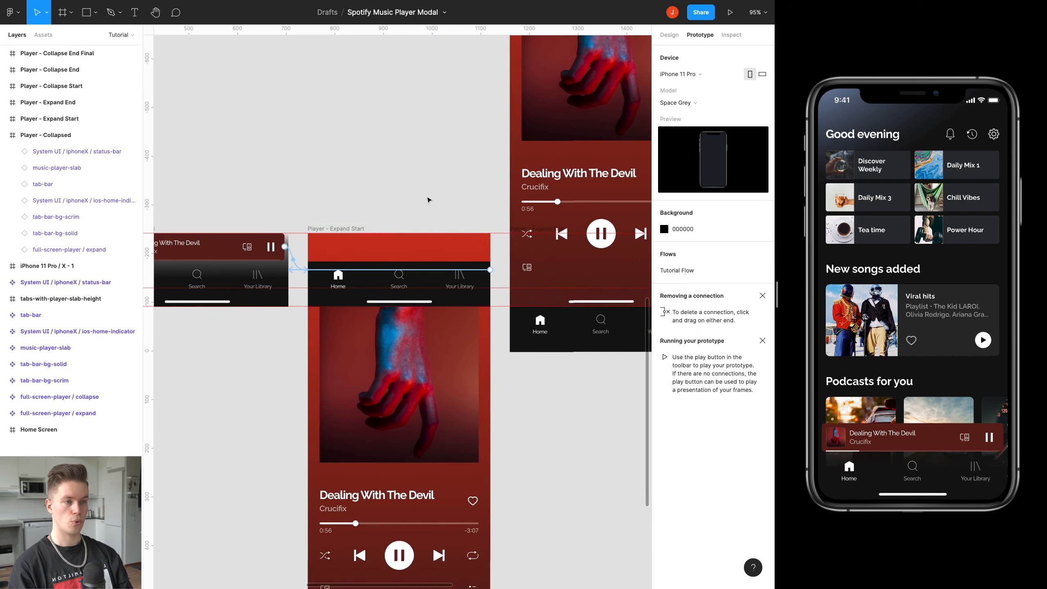
pyautogui.scroll(-5, 423, 236)
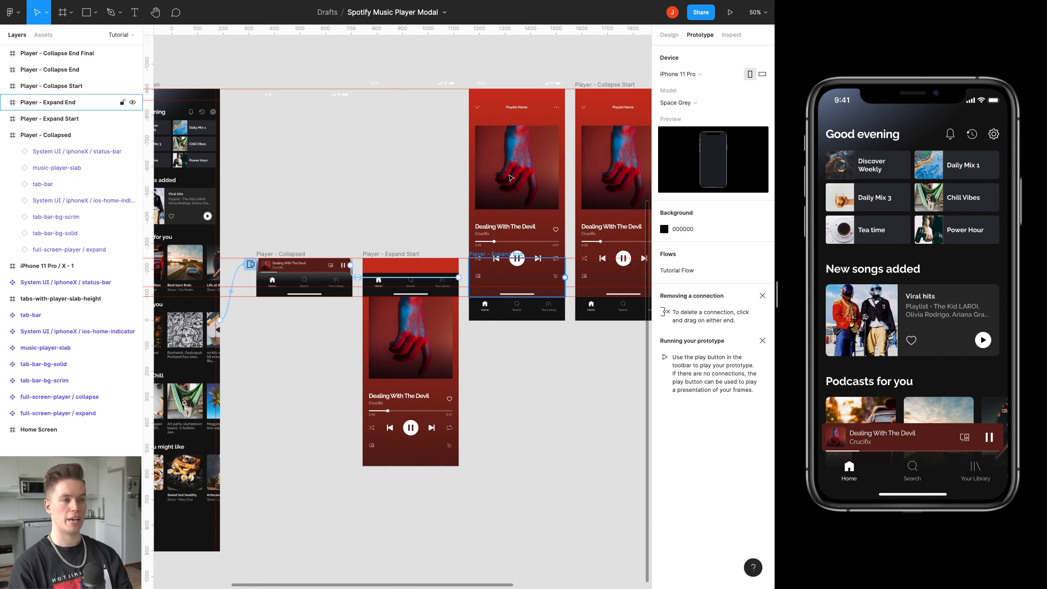
pyautogui.click(431, 331)
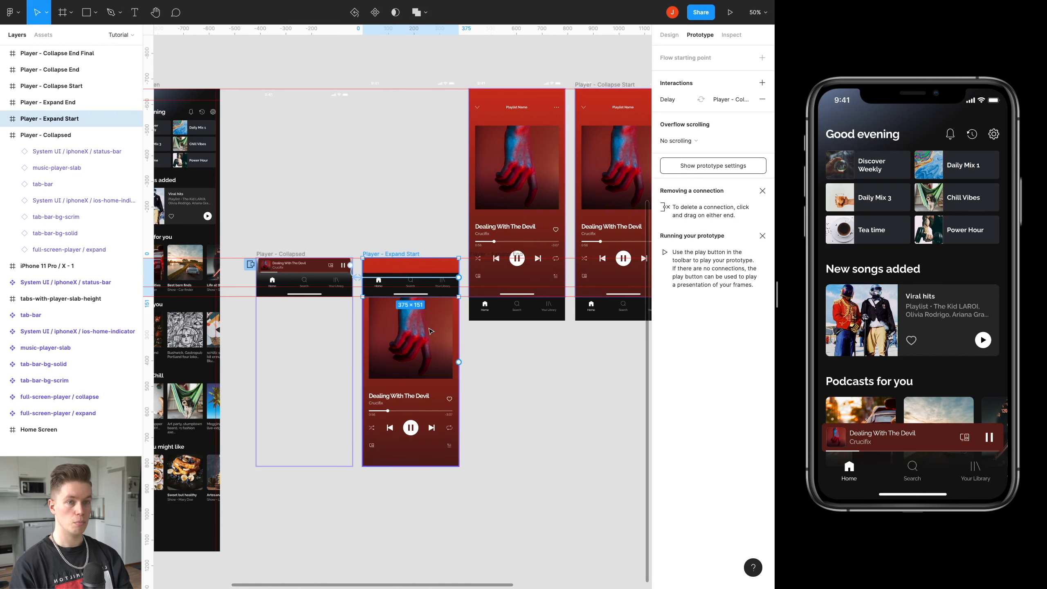
pyautogui.click(431, 331)
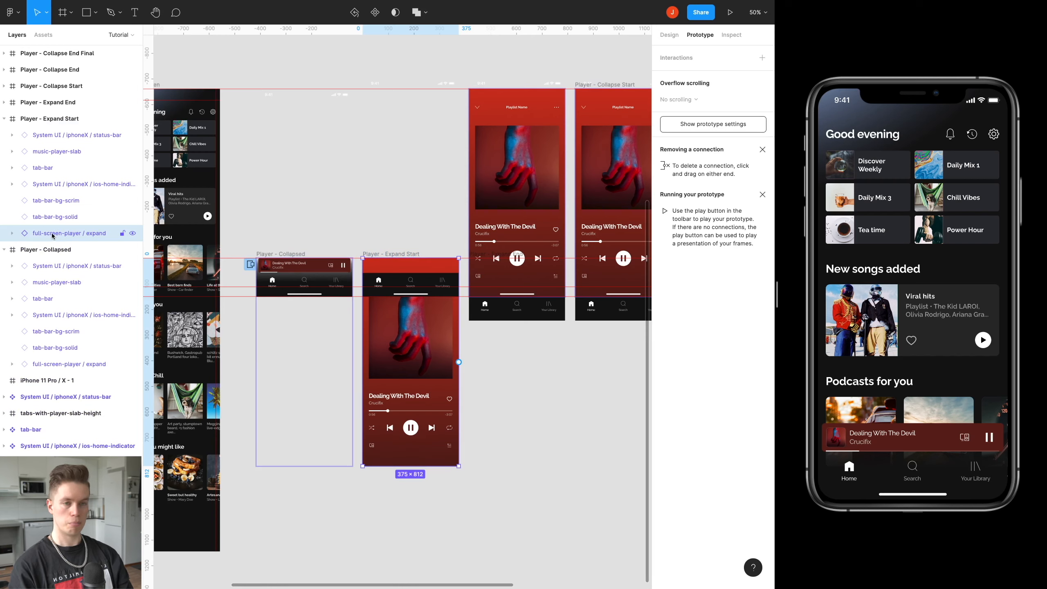
pyautogui.click(390, 254)
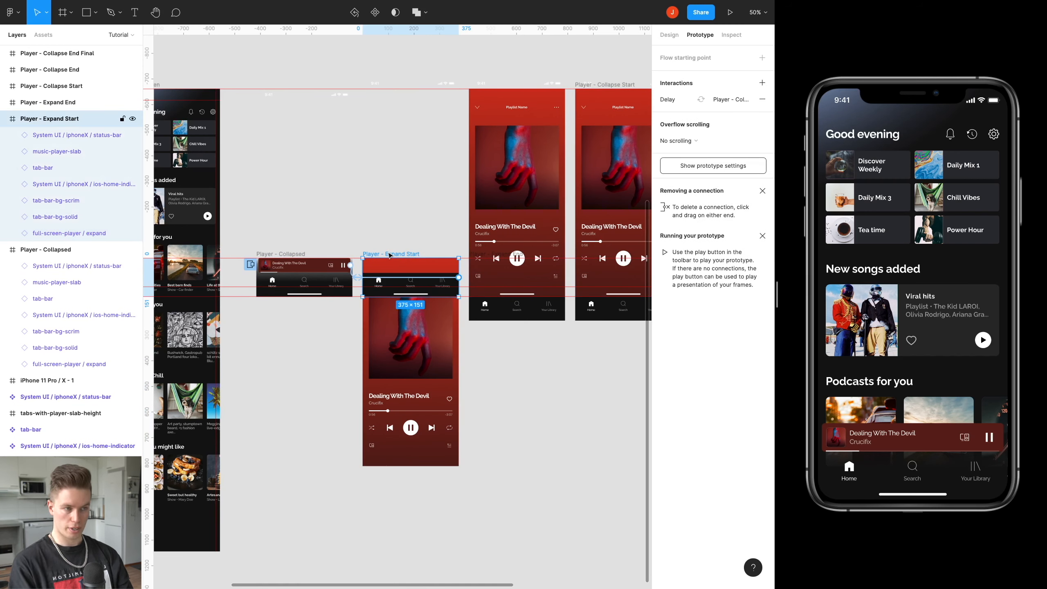
pyautogui.click(427, 347)
pyautogui.scroll(1, 485, 393)
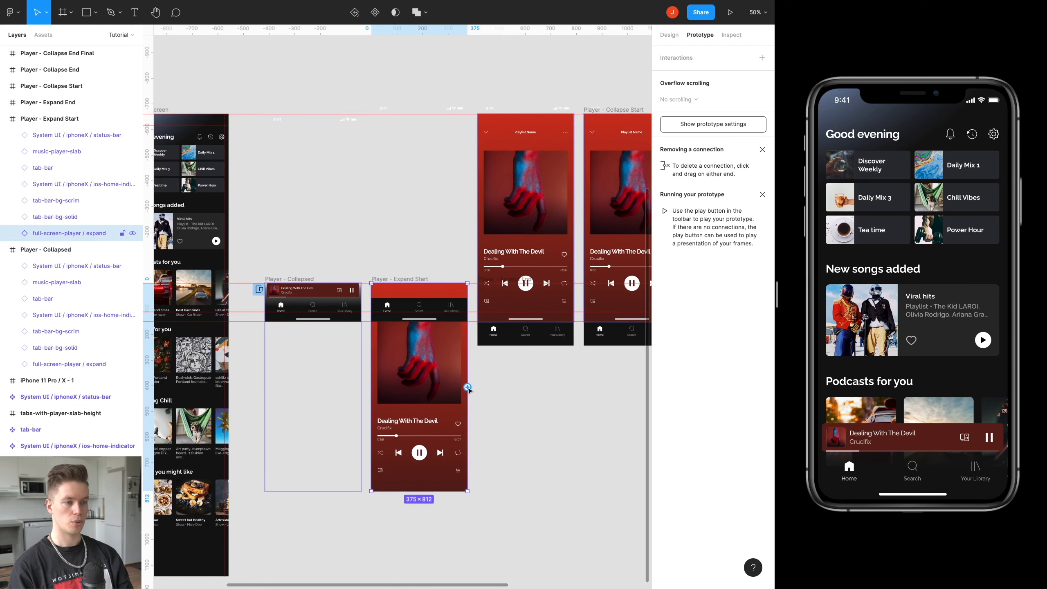
pyautogui.moveTo(468, 387); pyautogui.dragTo(522, 299)
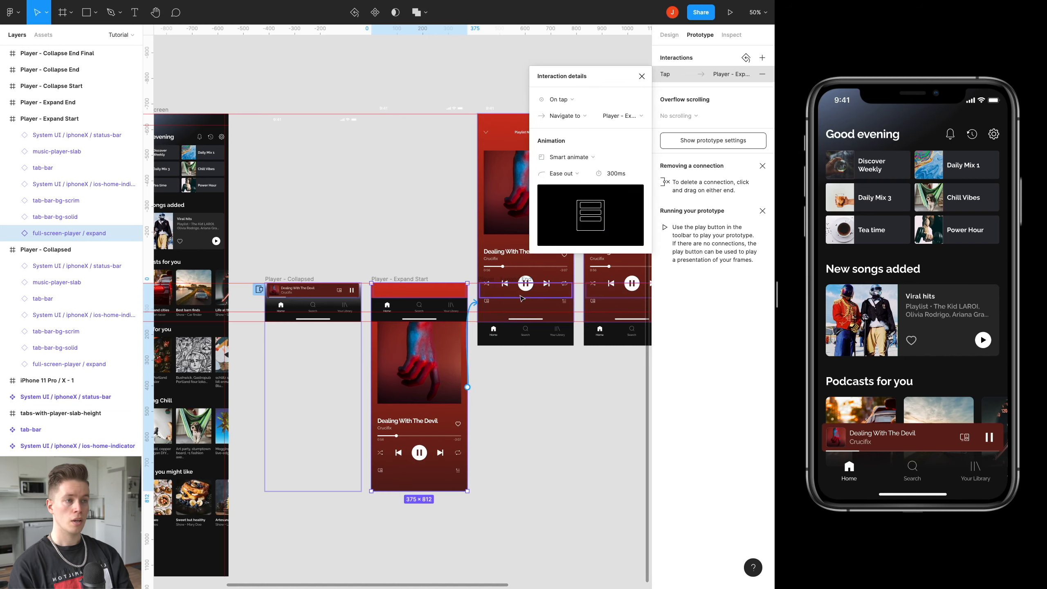
# Set the new interaction's trigger to On drag with the action Swap overlay, and test swiping the collapsed player up in the prototype preview.
pyautogui.click(577, 101)
pyautogui.click(577, 112)
pyautogui.click(581, 120)
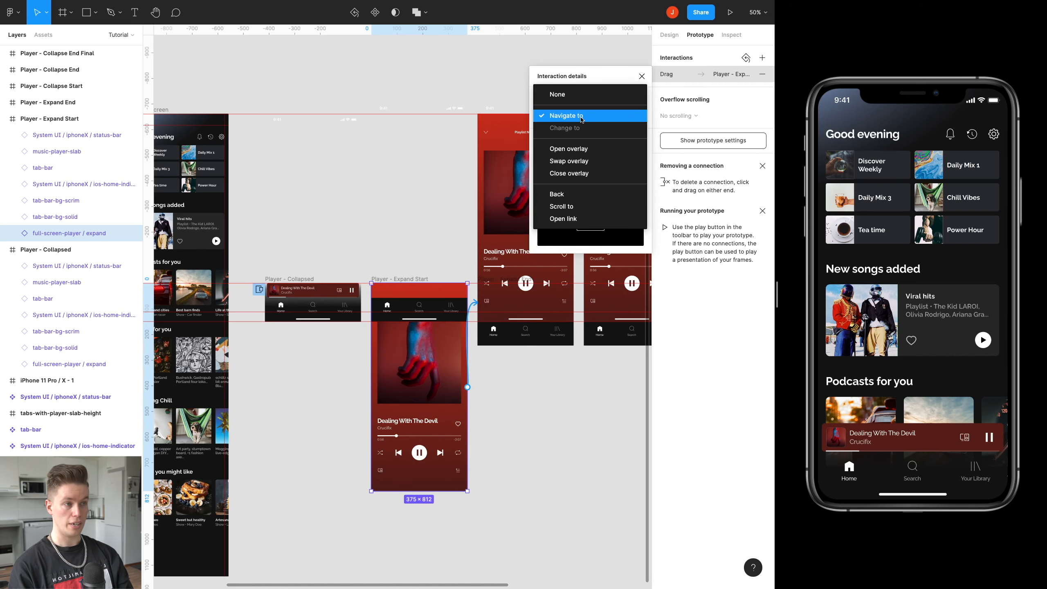
pyautogui.click(590, 164)
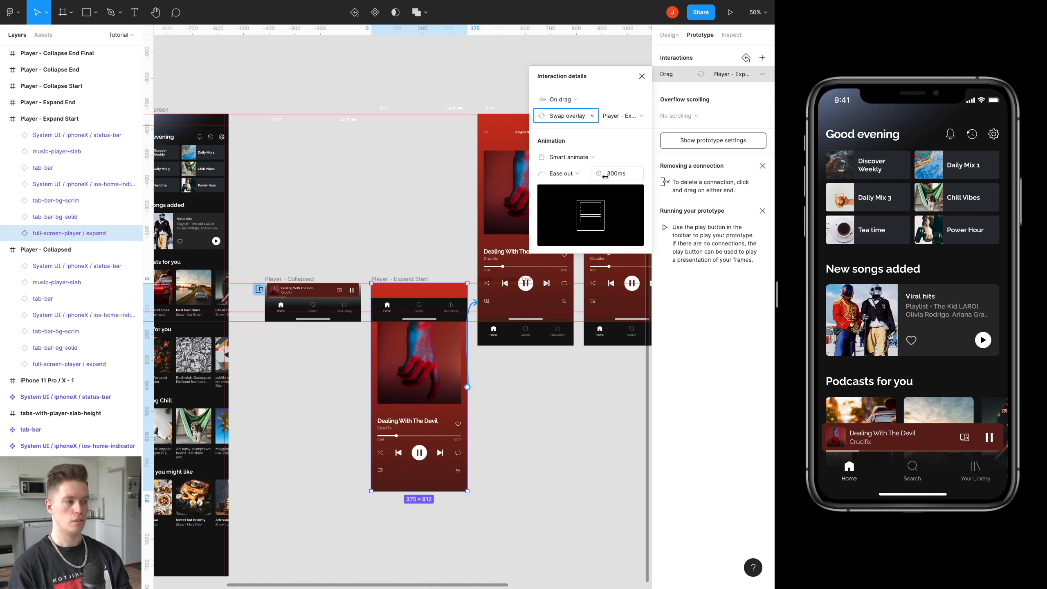
pyautogui.click(642, 76)
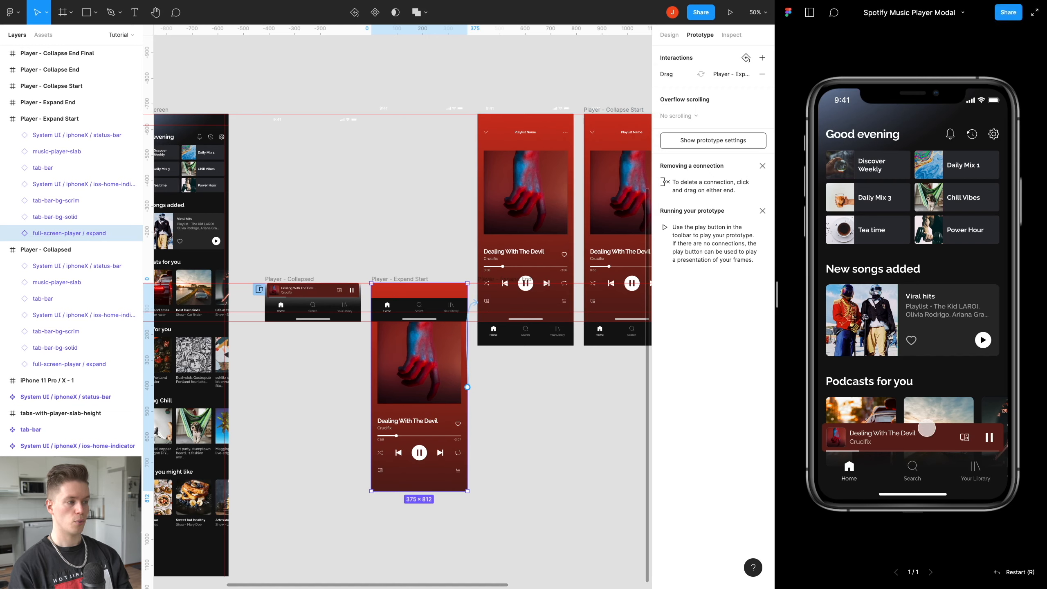
pyautogui.moveTo(932, 445); pyautogui.dragTo(909, 114)
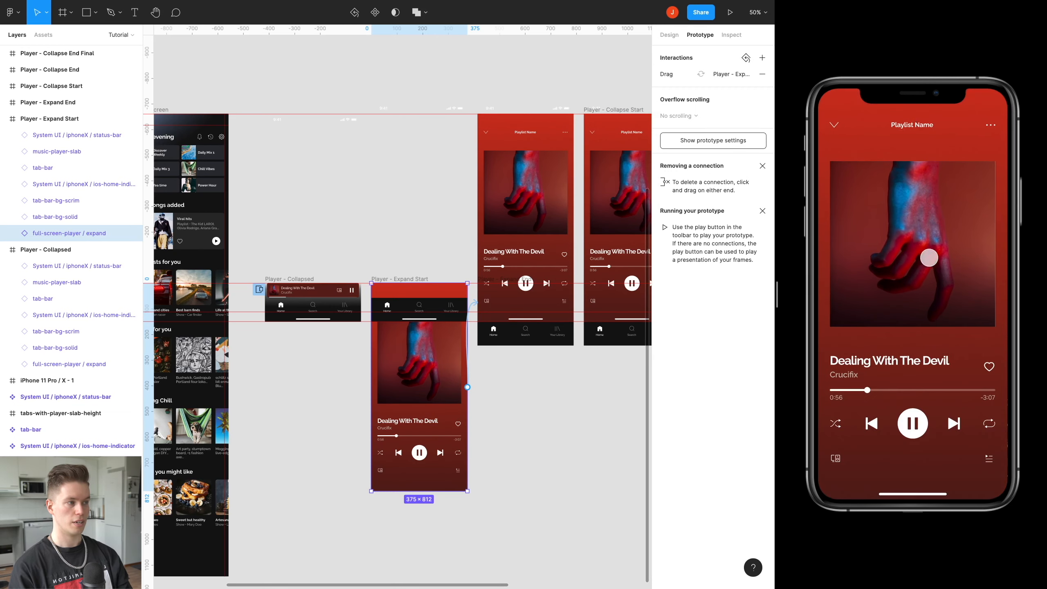
# Select the Player - Expand End frame on the canvas.
pyautogui.moveTo(555, 225); pyautogui.dragTo(393, 222)
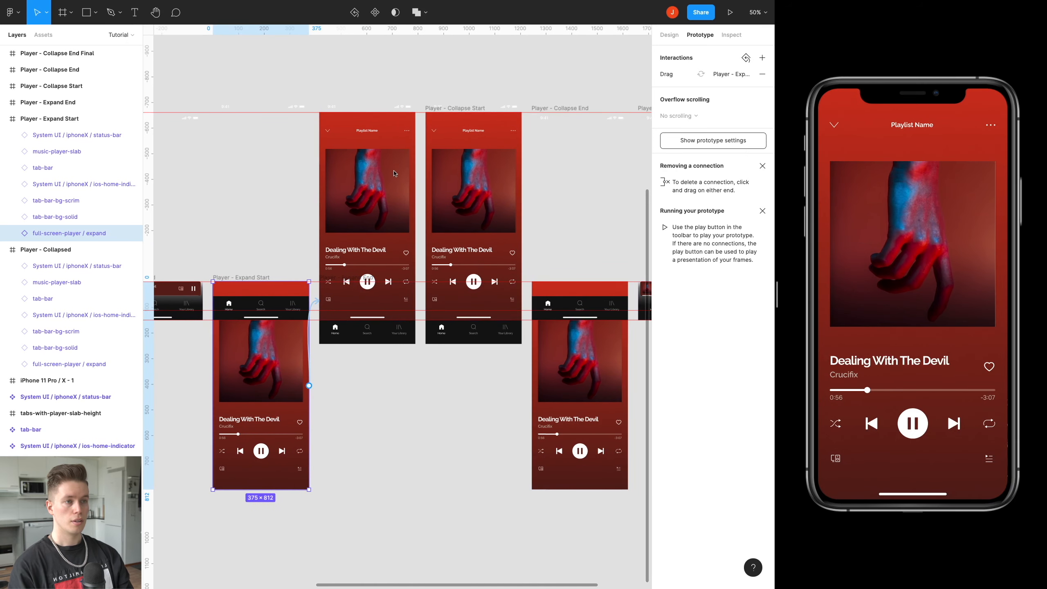
pyautogui.scroll(3, 392, 174)
pyautogui.scroll(1, 383, 177)
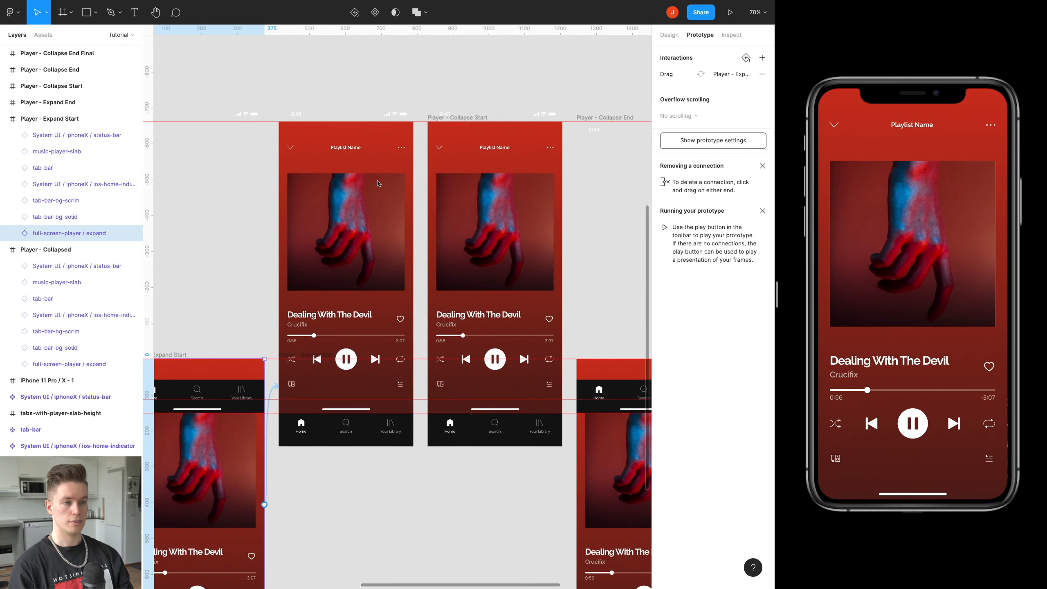
pyautogui.click(305, 356)
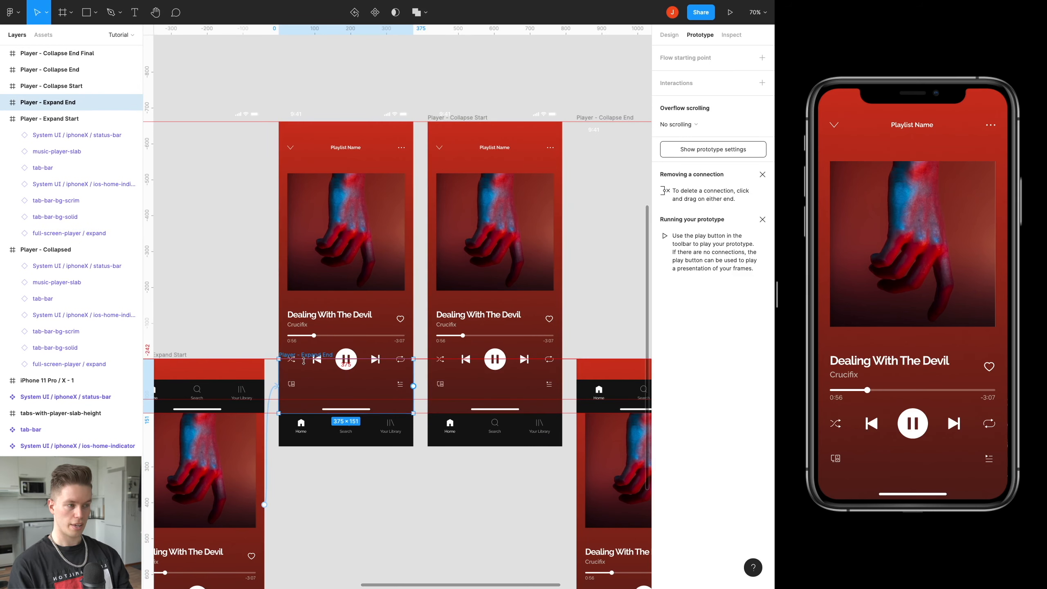
pyautogui.hscroll(-3, 304, 361)
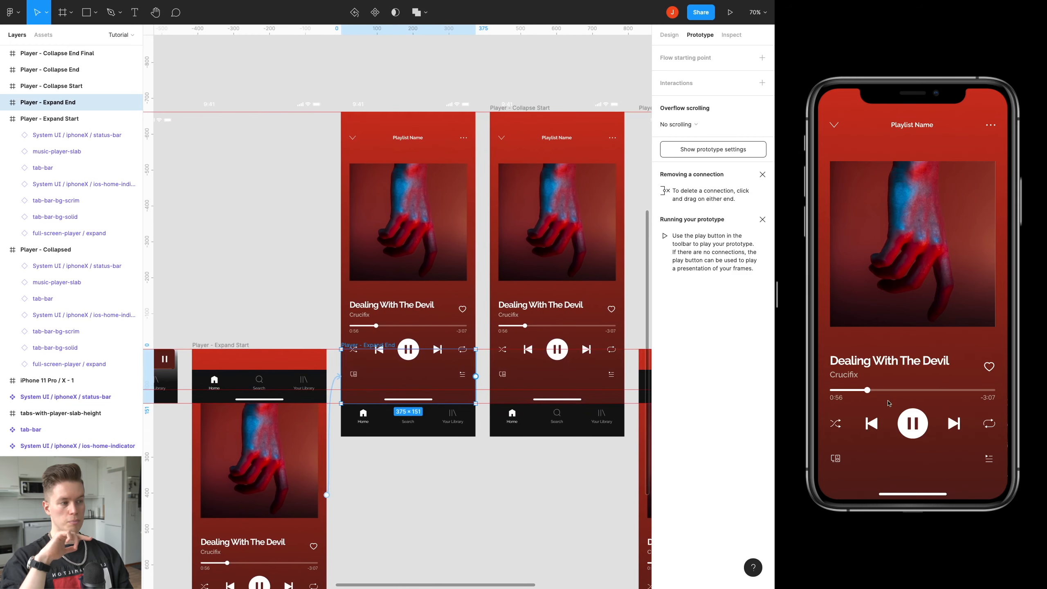
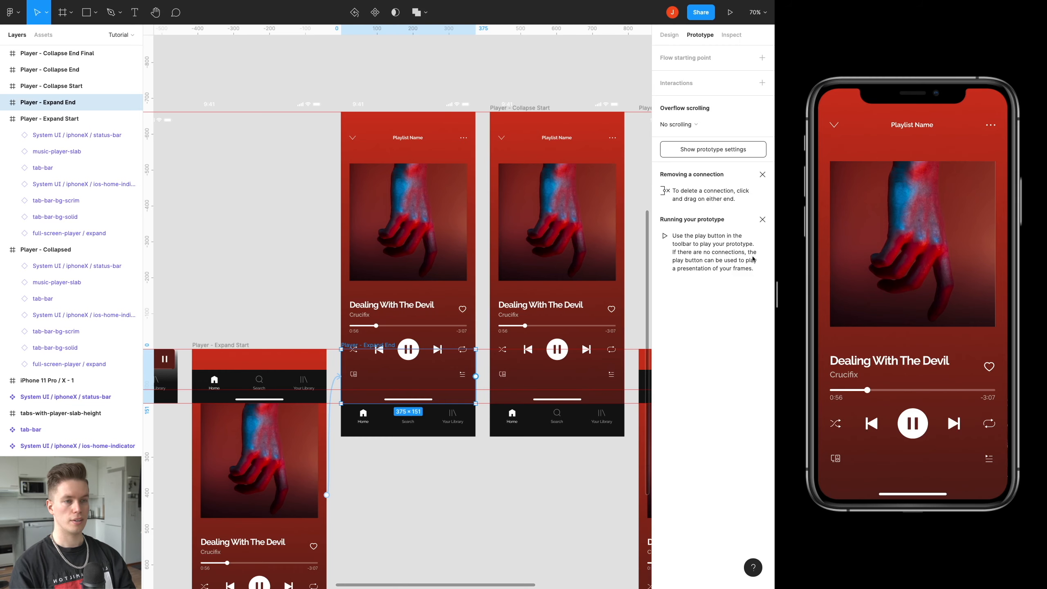
# Link the Player - Expand End frame to the Player - Collapse Start frame with a prototype connection.
pyautogui.hscroll(-5, 361, 237)
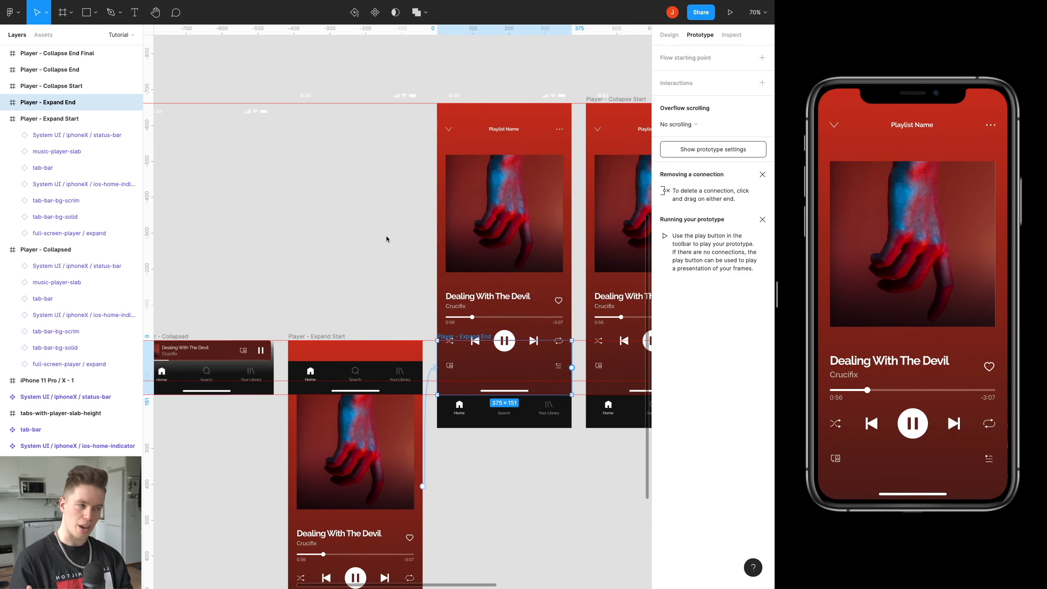
pyautogui.hscroll(-12, 379, 230)
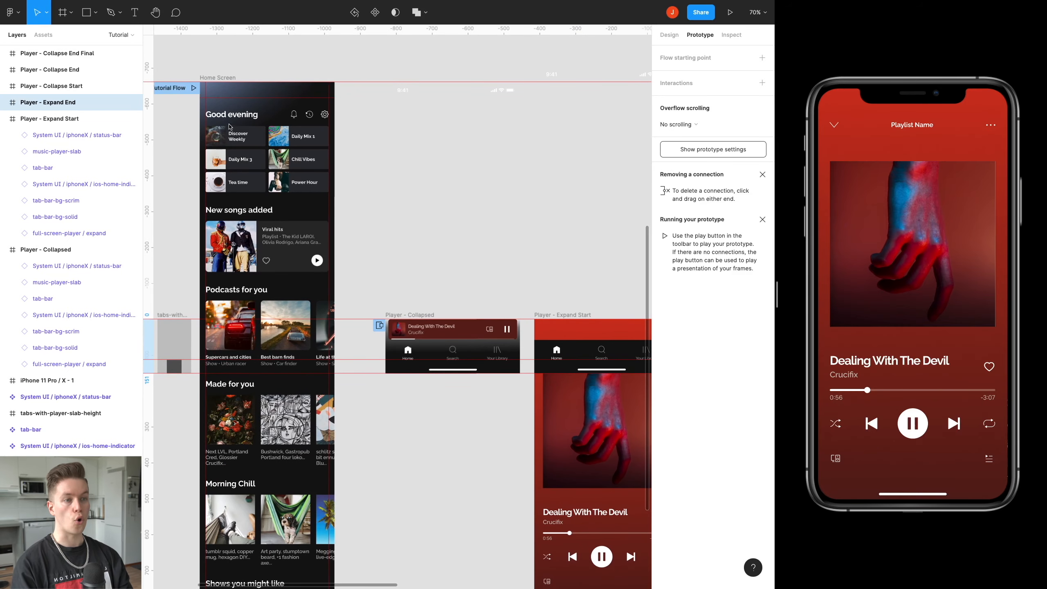
pyautogui.hscroll(9, 363, 272)
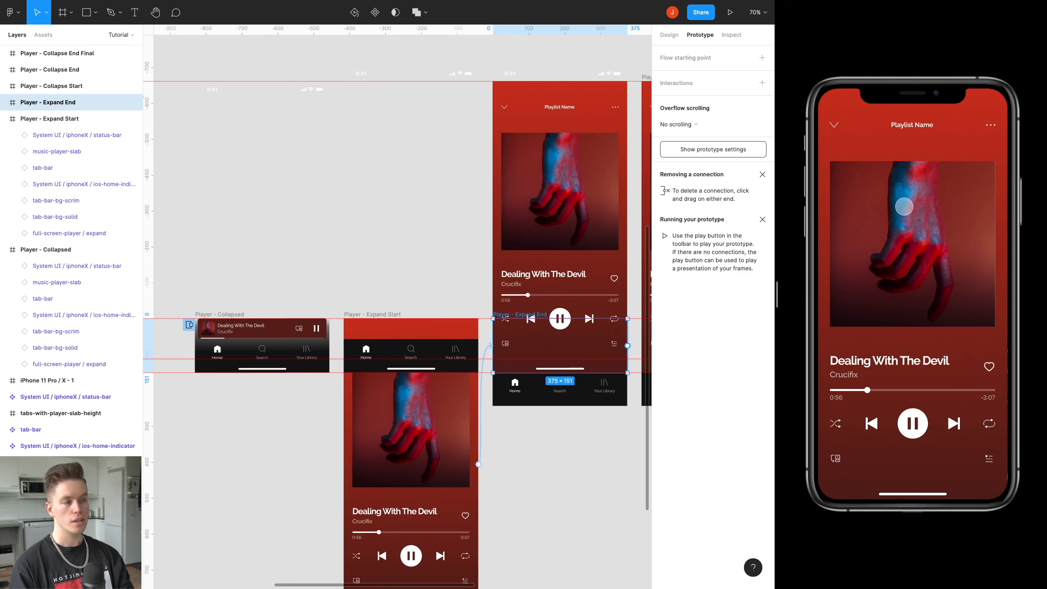
pyautogui.hscroll(8, 427, 205)
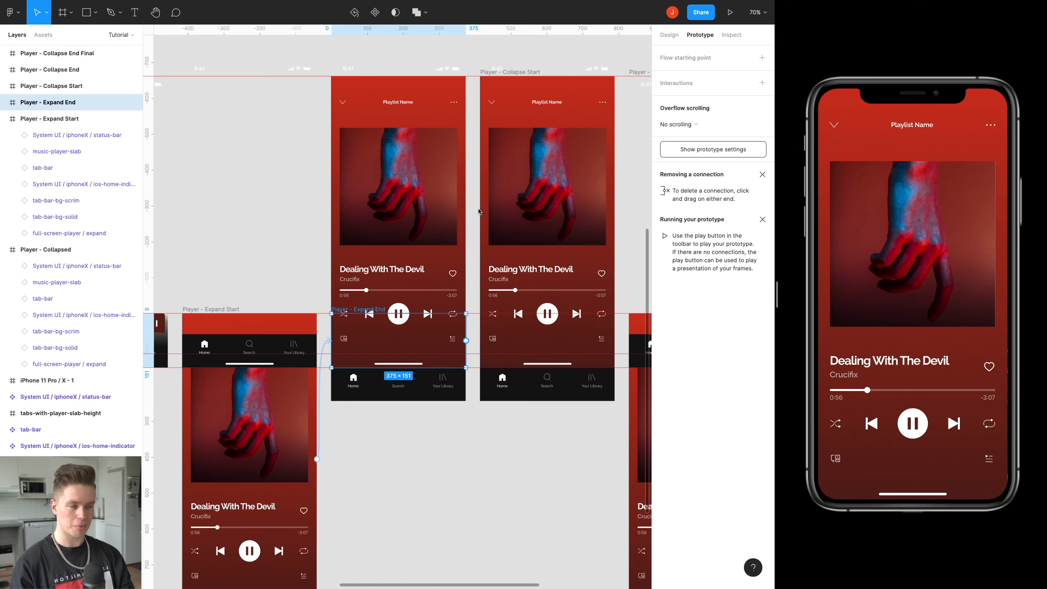
pyautogui.moveTo(478, 206); pyautogui.dragTo(388, 212)
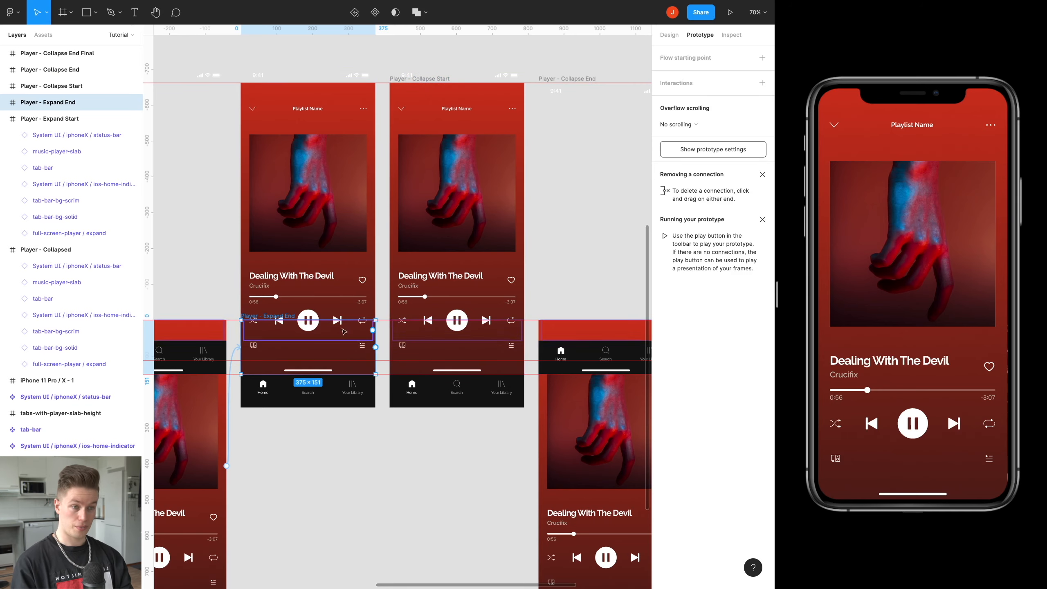
pyautogui.moveTo(375, 347); pyautogui.dragTo(430, 84)
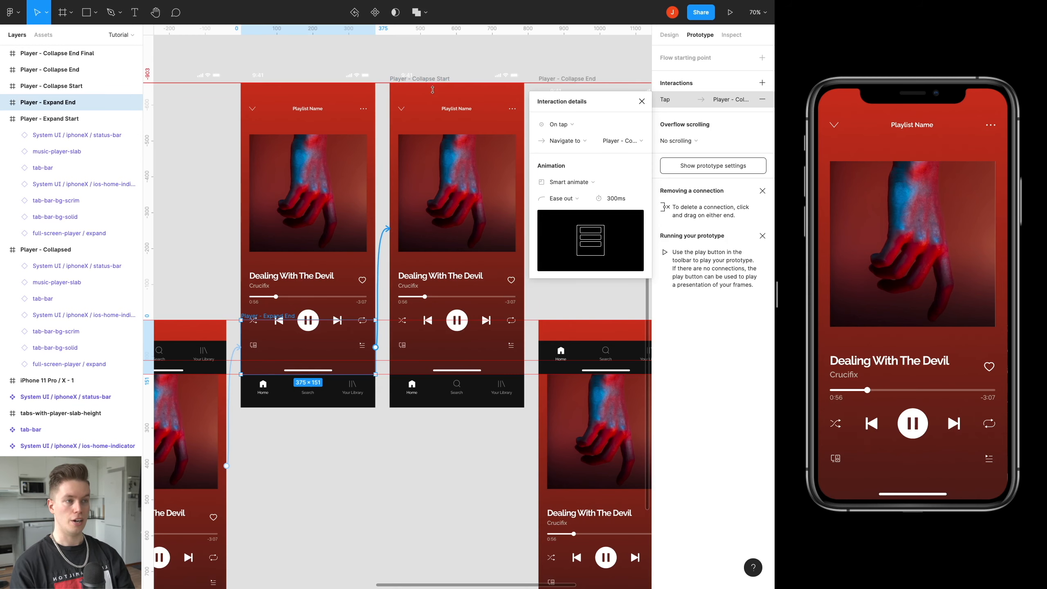
# Set the new interaction to Swap overlay after a delay of 1 ms with an Instant animation.
pyautogui.click(566, 141)
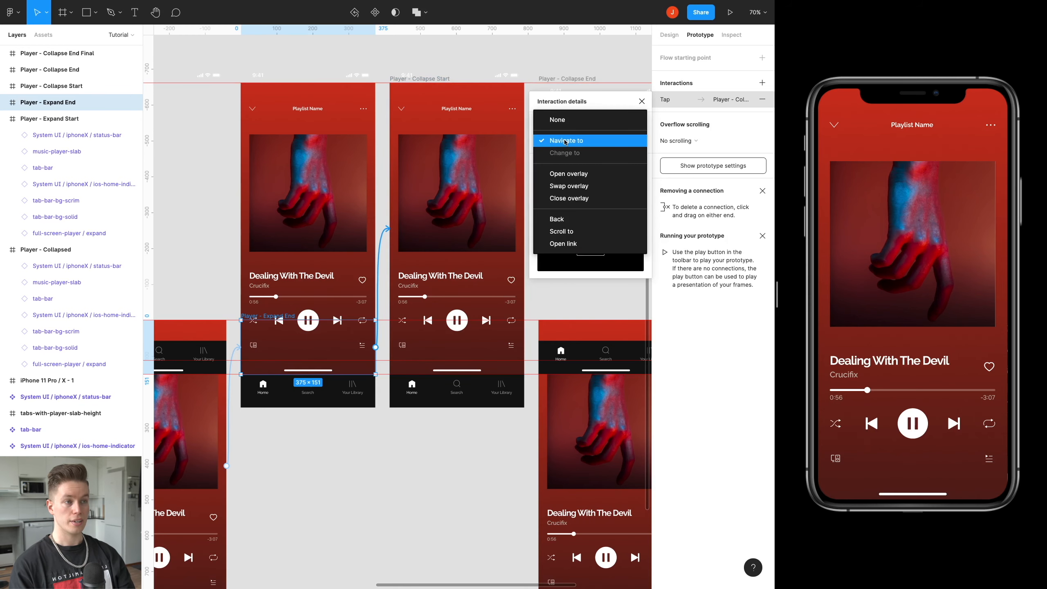
pyautogui.click(577, 186)
pyautogui.click(576, 129)
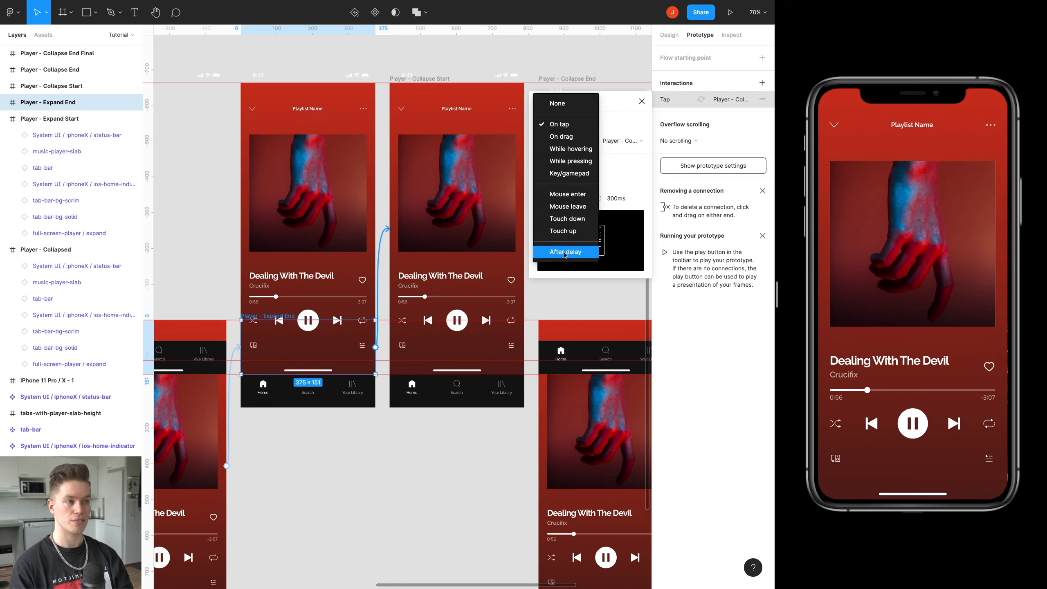
pyautogui.click(565, 252)
pyautogui.click(614, 126)
pyautogui.write('1')
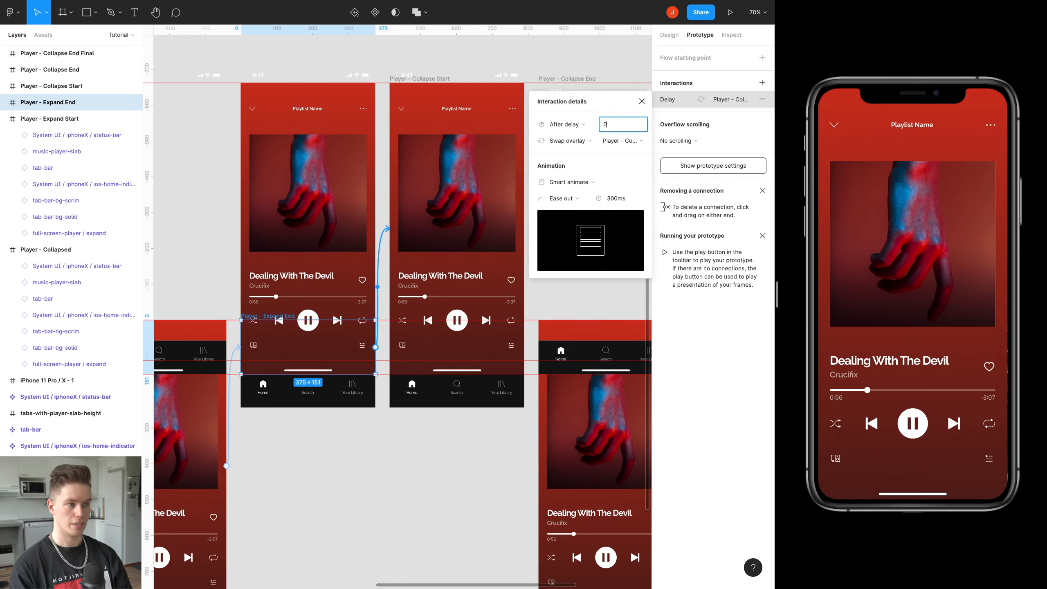
pyautogui.press('Return')
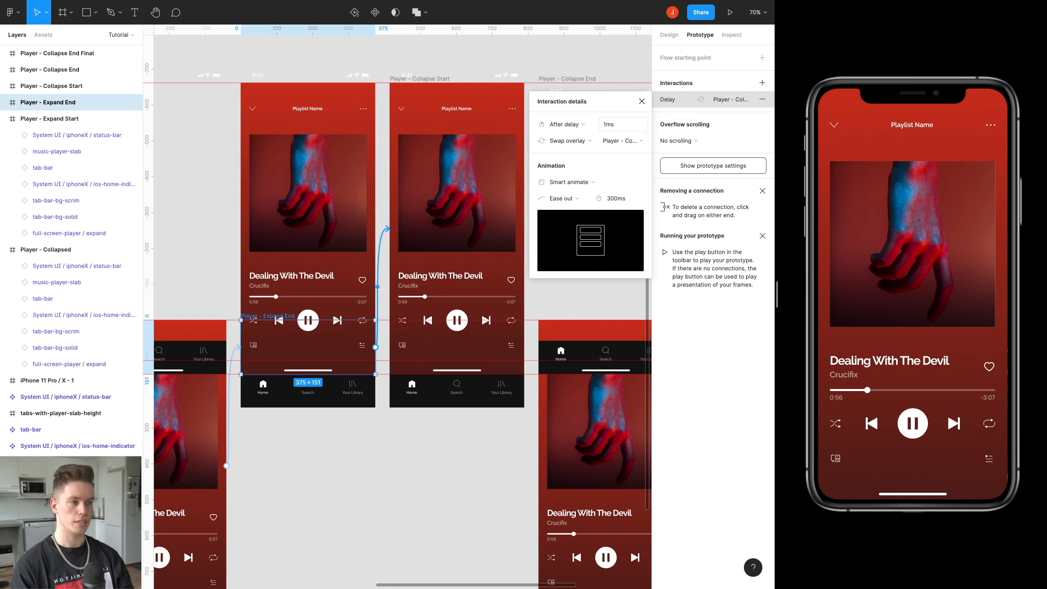
pyautogui.click(596, 183)
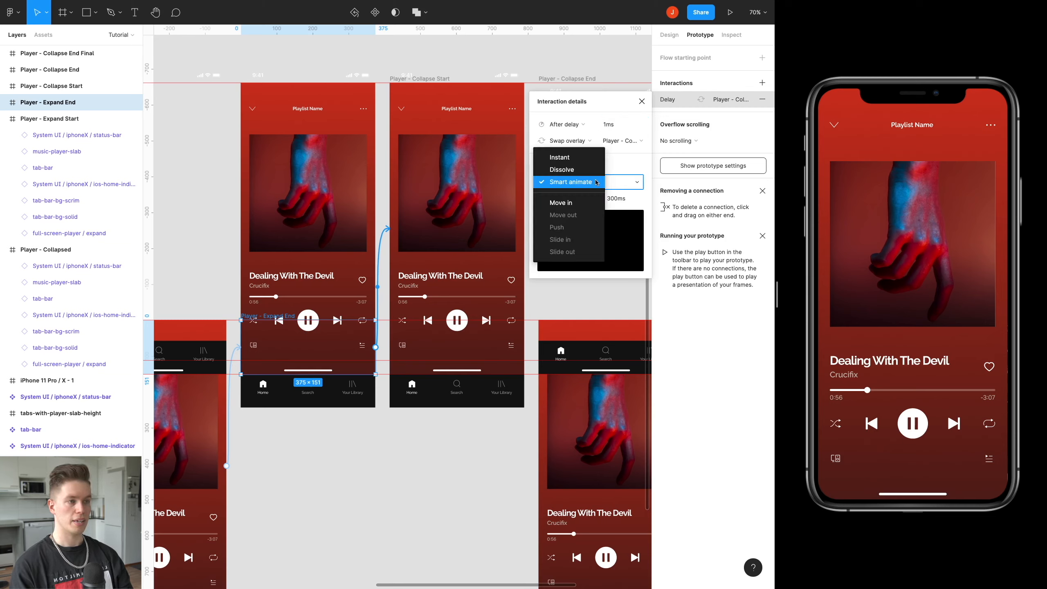
pyautogui.click(561, 157)
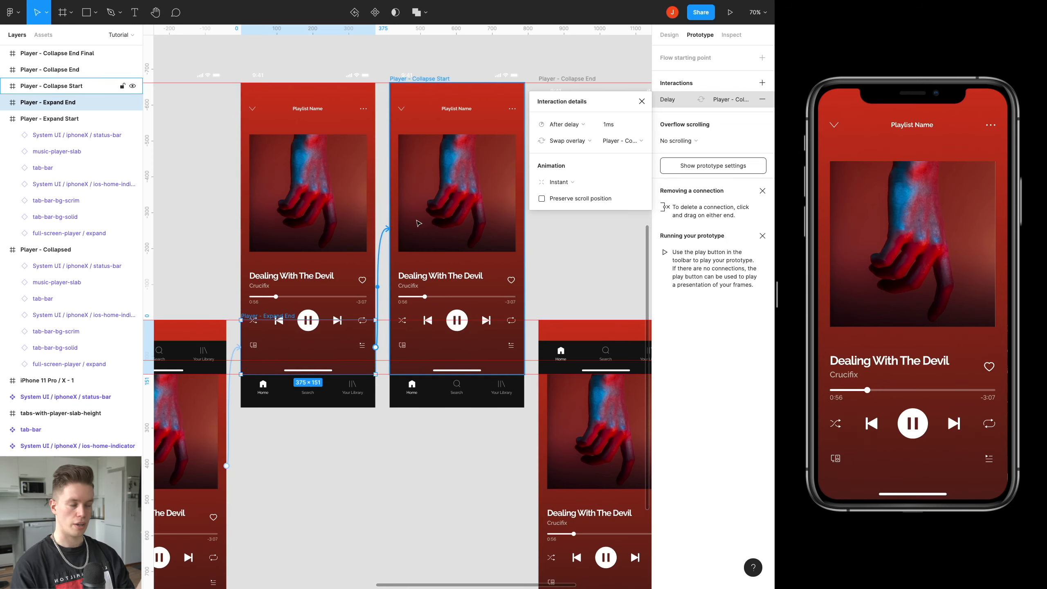
pyautogui.click(641, 101)
# Restart the prototype preview and test expanding the collapsed player.
pyautogui.click(930, 218)
pyautogui.press('r')
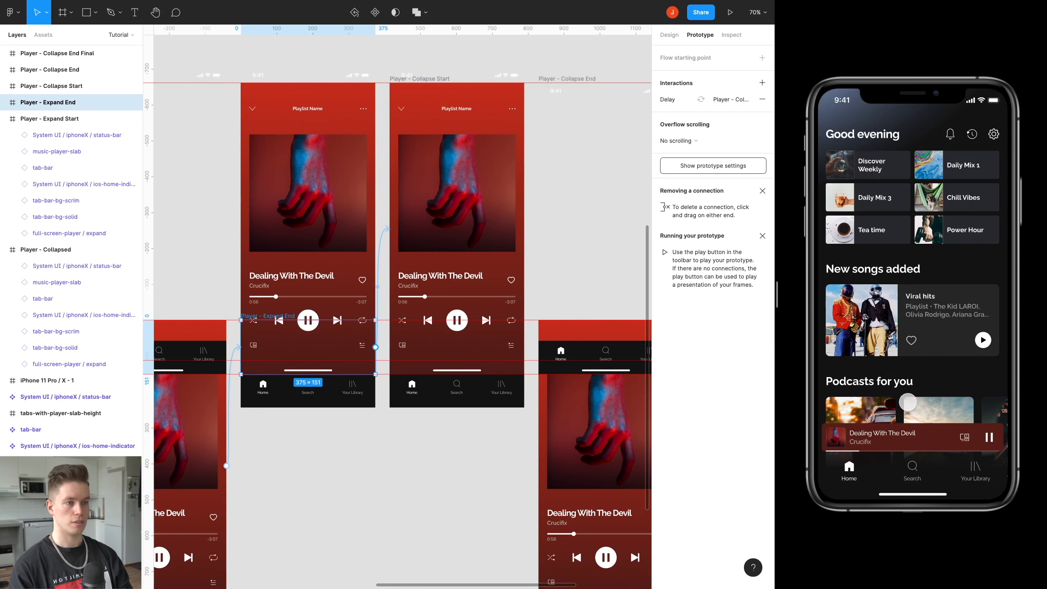
pyautogui.click(918, 442)
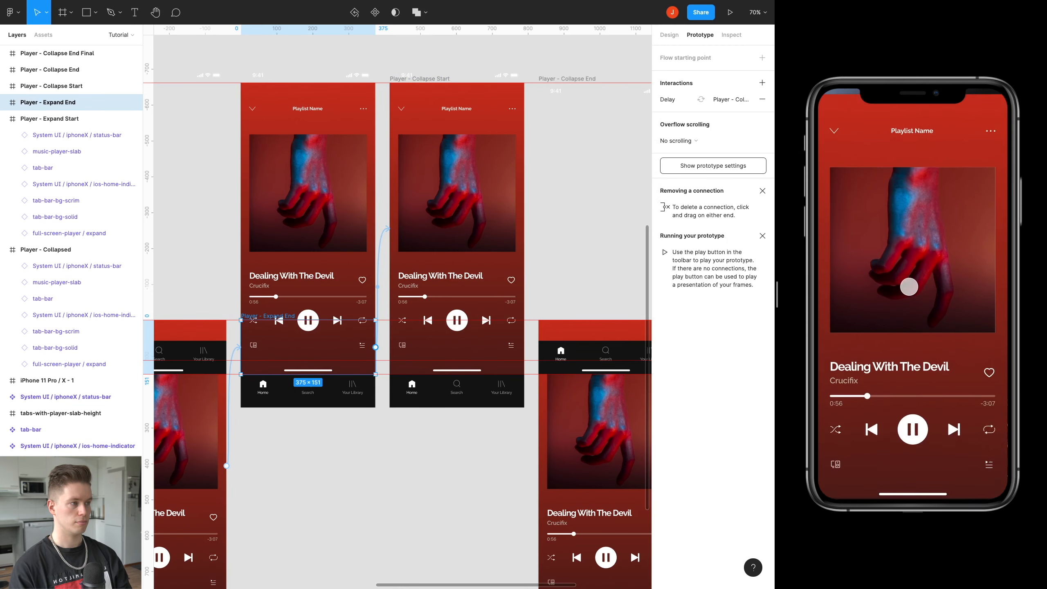
# Select the full-screen-player / expand layer inside the Player - Collapse Start frame.
pyautogui.hscroll(5, 579, 211)
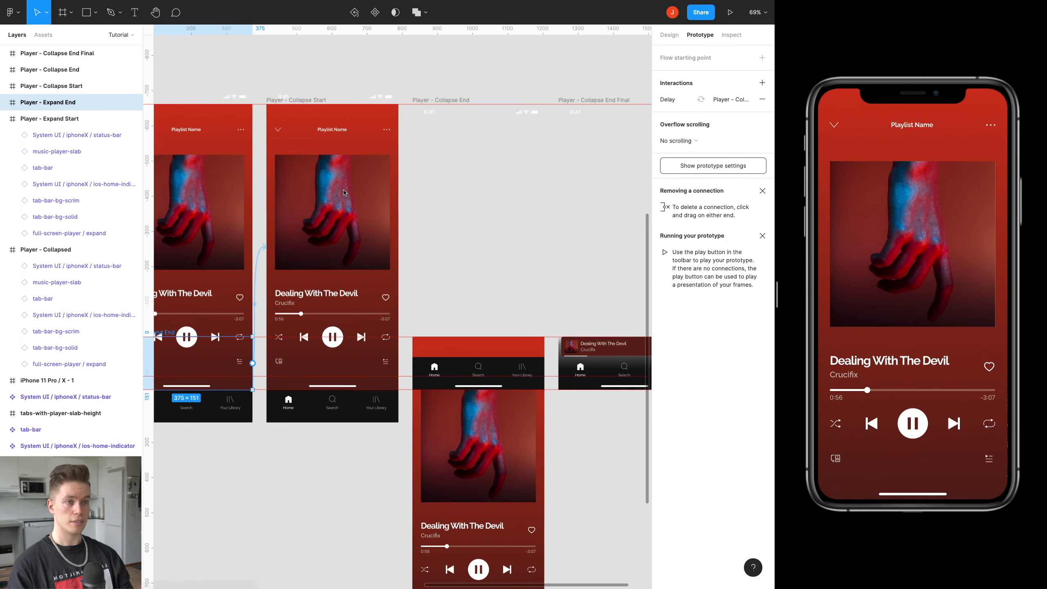
pyautogui.click(293, 100)
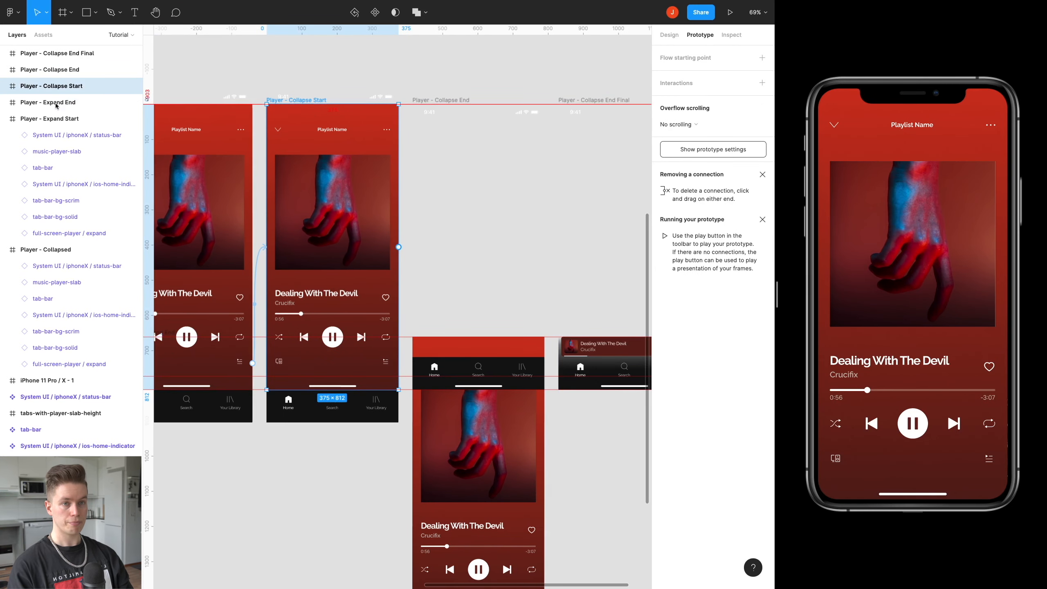
pyautogui.click(5, 118)
pyautogui.click(331, 192)
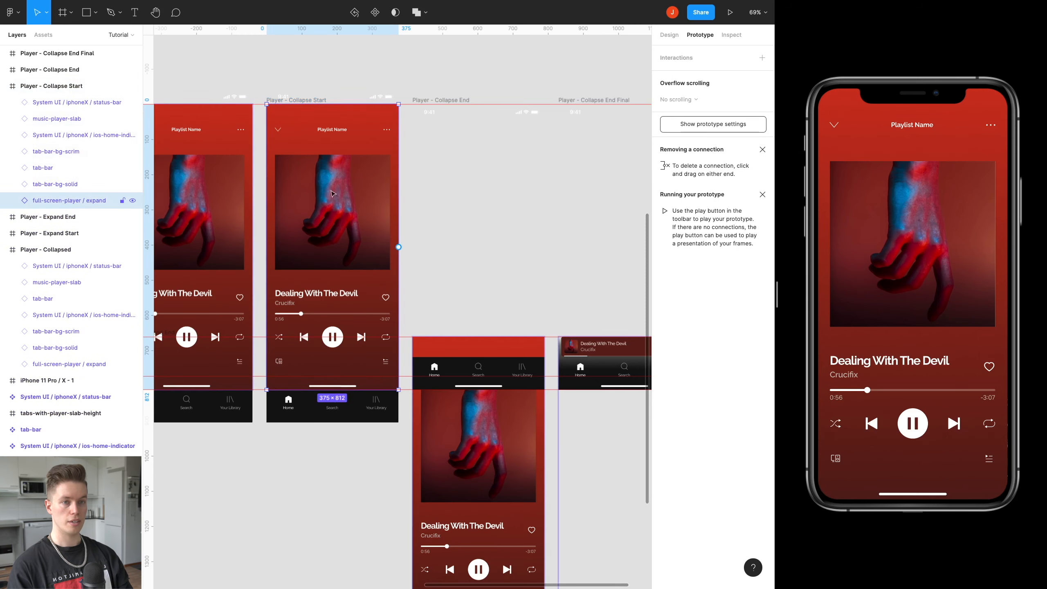
pyautogui.hscroll(-2, 340, 231)
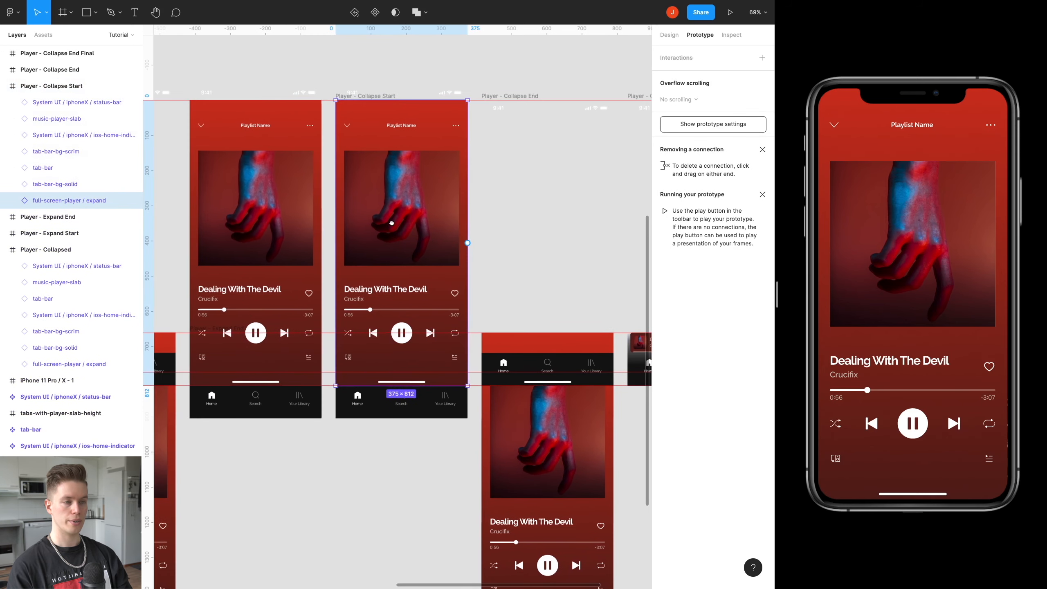
pyautogui.moveTo(343, 214); pyautogui.dragTo(342, 214)
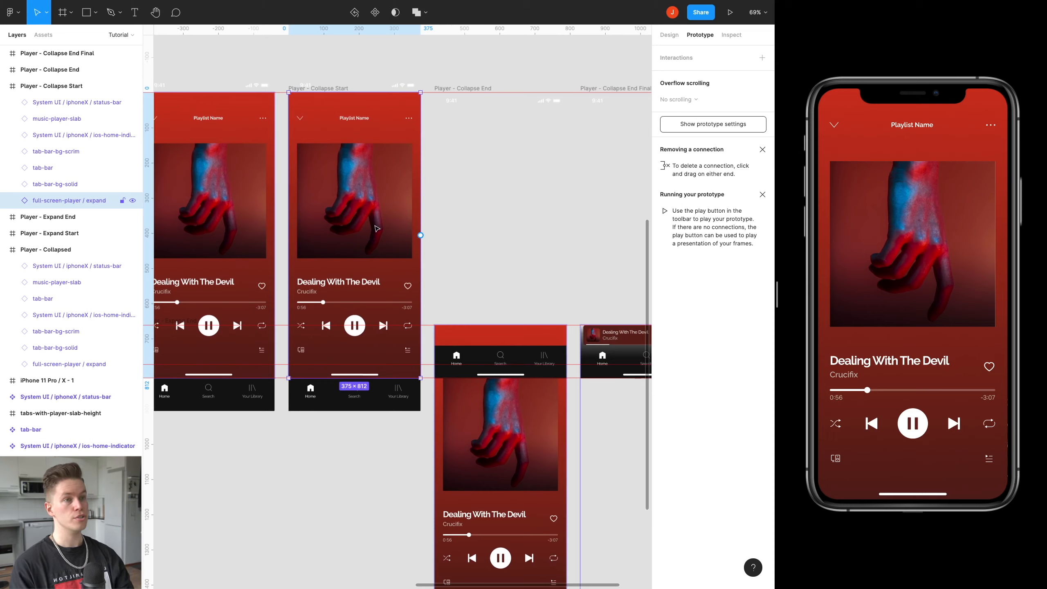
pyautogui.click(316, 91)
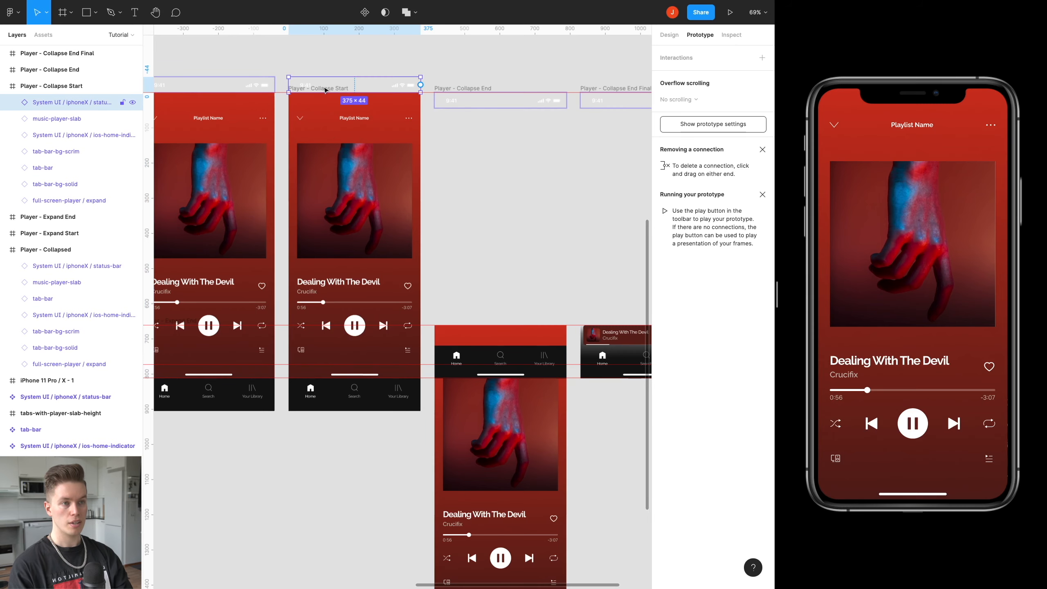
pyautogui.rightClick(317, 91)
pyautogui.click(326, 94)
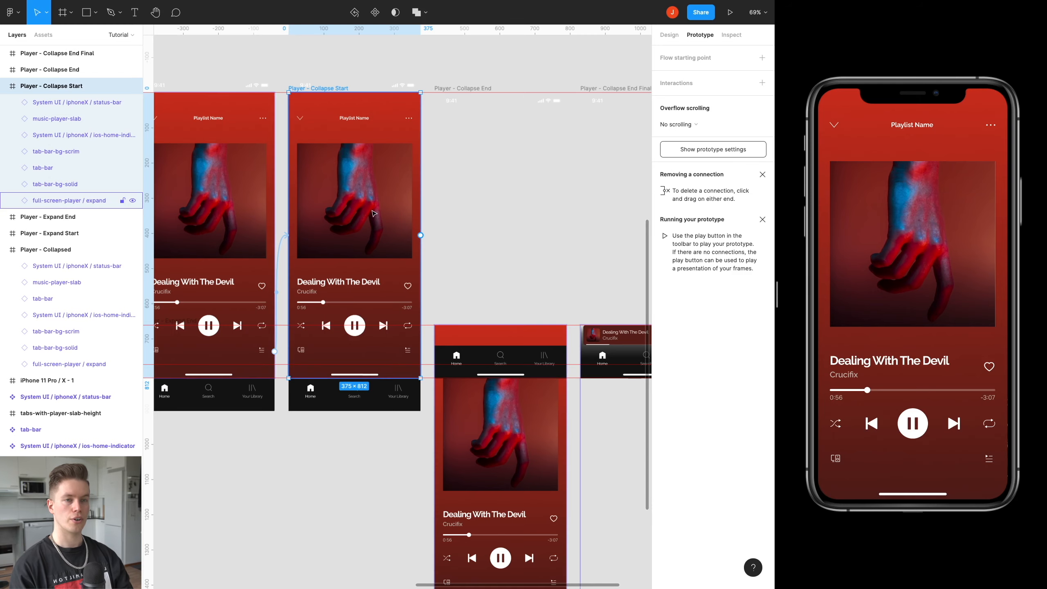
pyautogui.click(418, 237)
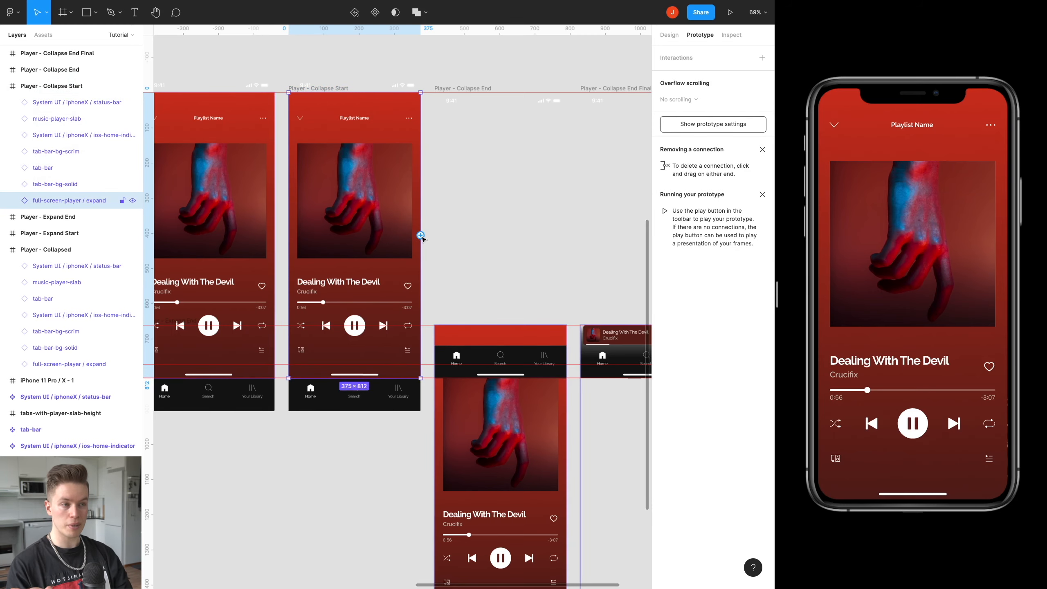
# Connect the selected full-screen-player / expand layer to the Player - Collapse End frame.
pyautogui.scroll(-4, 422, 238)
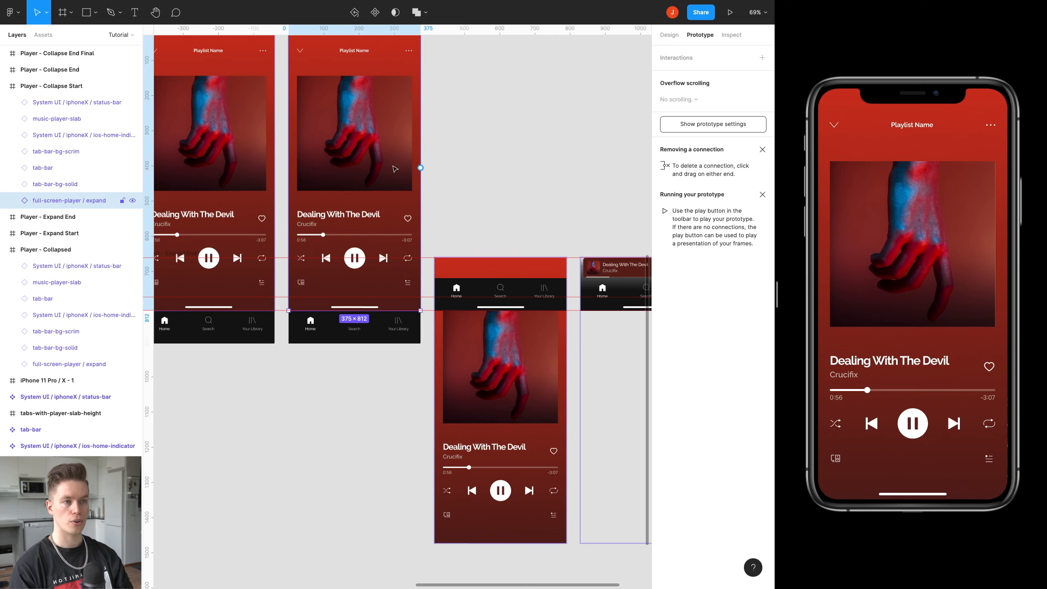
pyautogui.scroll(2, 411, 191)
pyautogui.hscroll(-1, 411, 191)
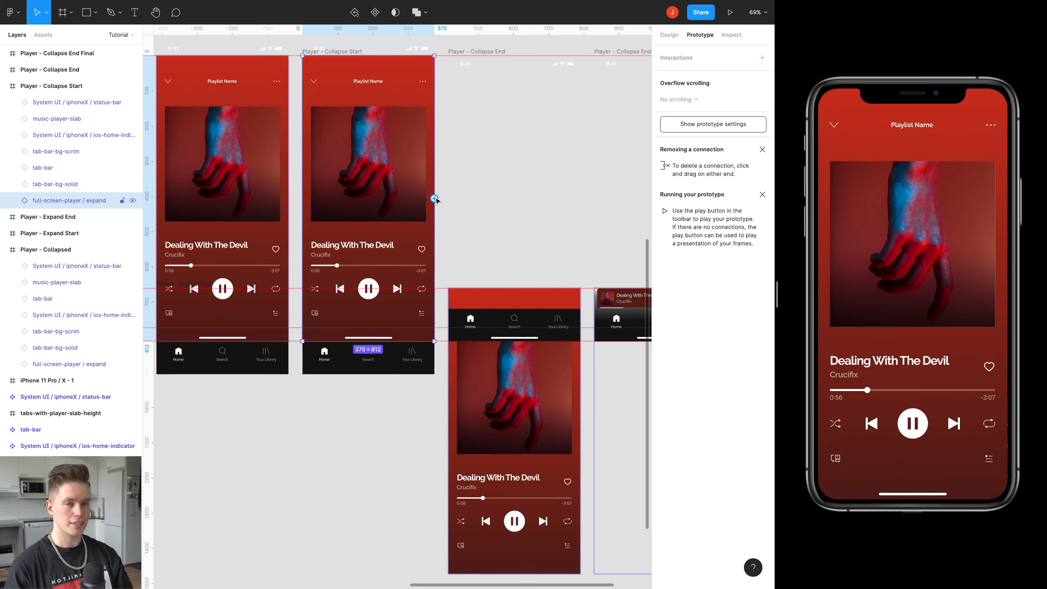
pyautogui.moveTo(434, 198); pyautogui.dragTo(491, 180)
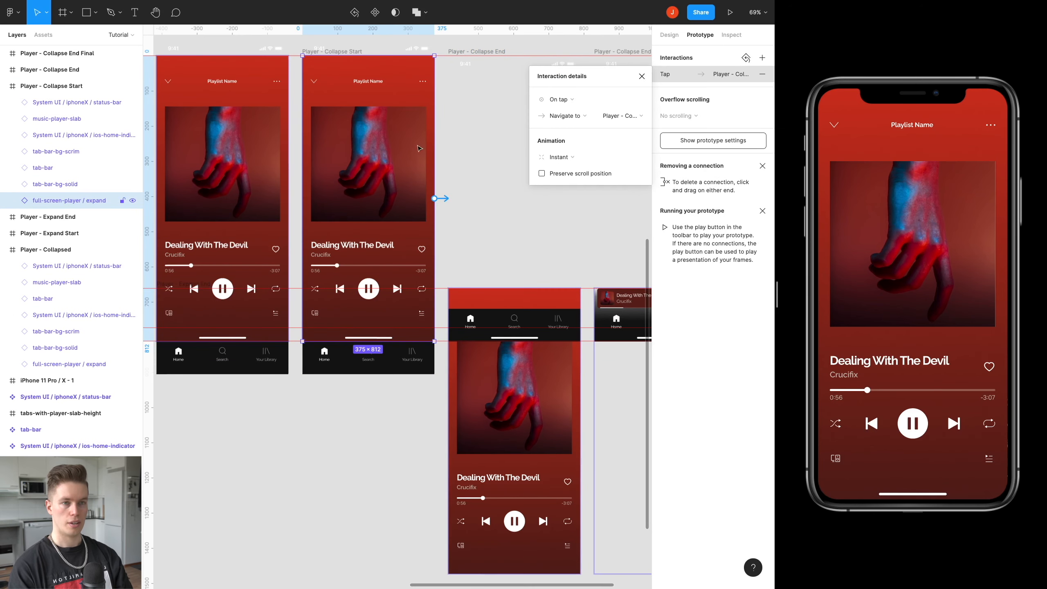
# Set the connection's trigger to On drag and its action to Swap overlay.
pyautogui.click(577, 101)
pyautogui.click(575, 112)
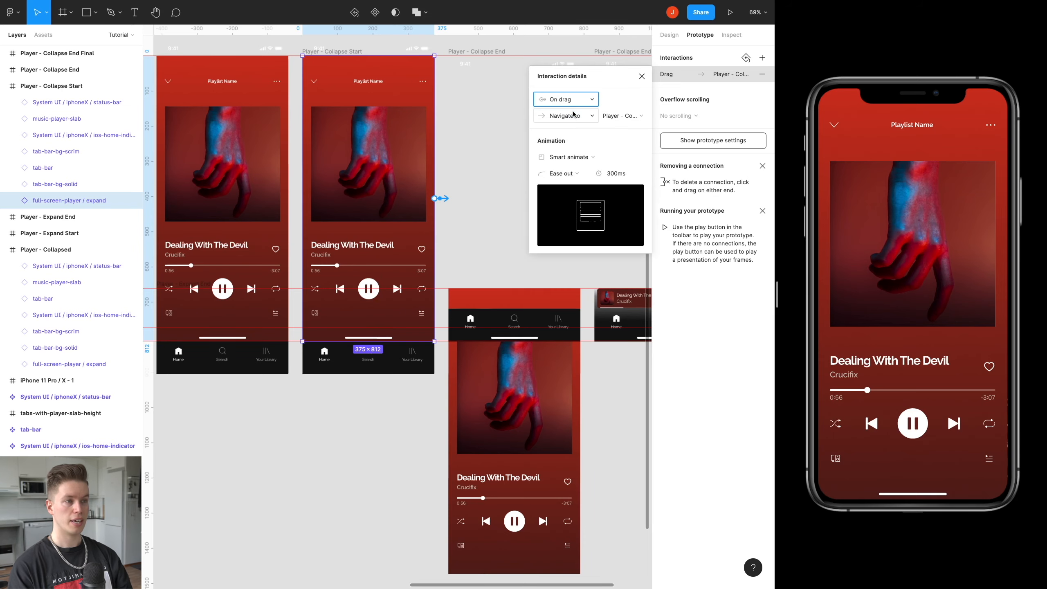
pyautogui.click(574, 117)
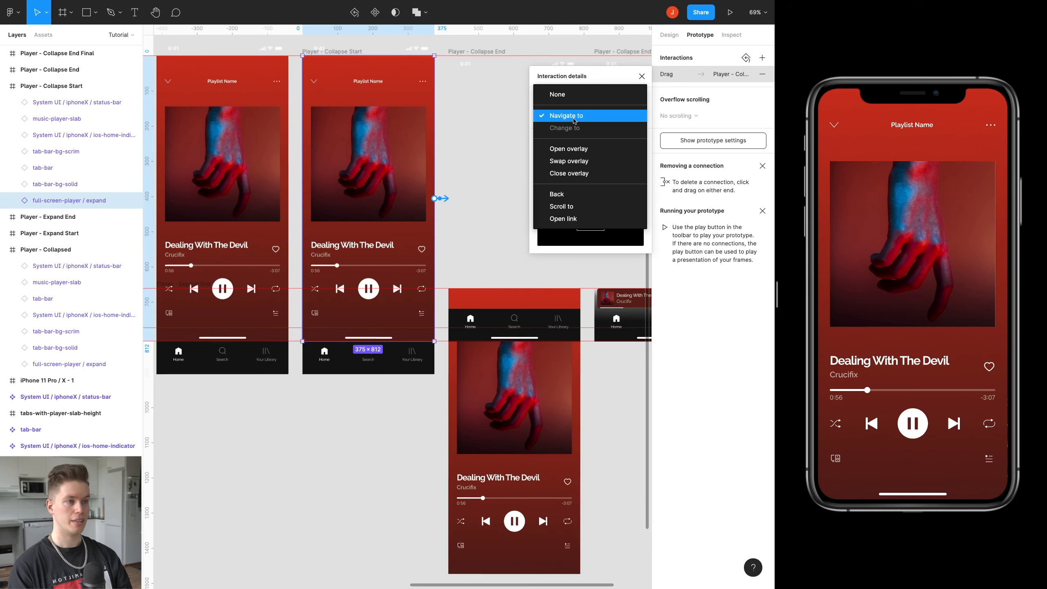
pyautogui.click(581, 165)
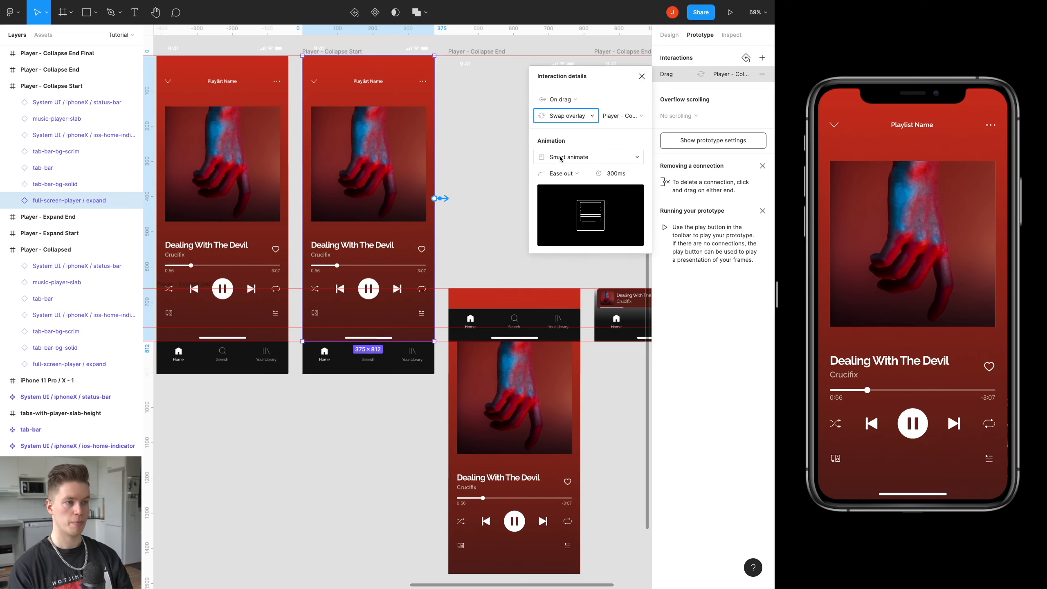
pyautogui.click(643, 76)
# Deselect everything on the canvas and test swiping the expanded player down in the prototype preview.
pyautogui.moveTo(527, 164); pyautogui.dragTo(408, 171)
pyautogui.click(469, 185)
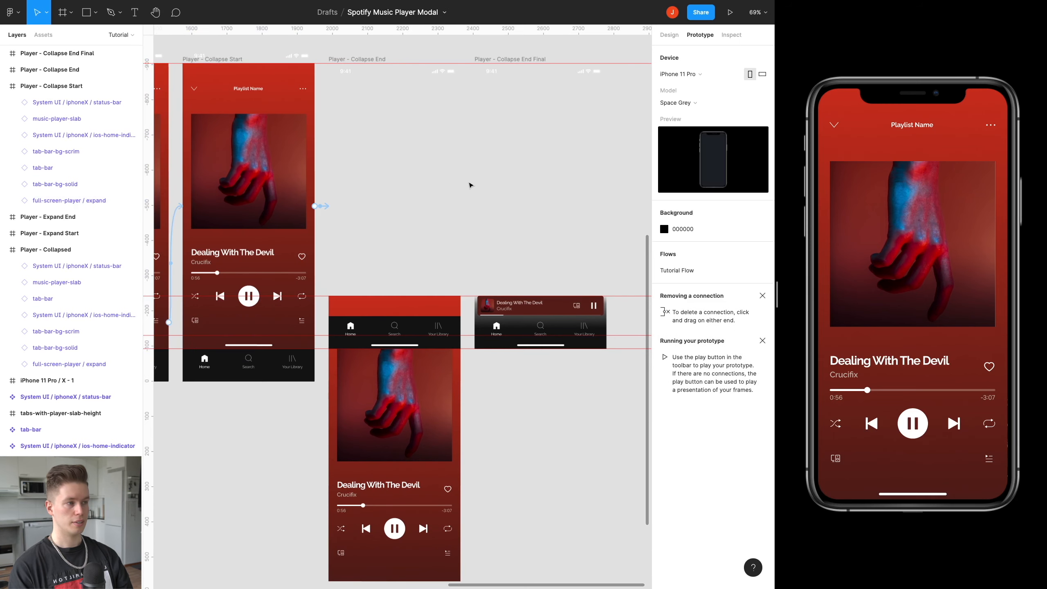
pyautogui.moveTo(900, 193); pyautogui.dragTo(900, 326)
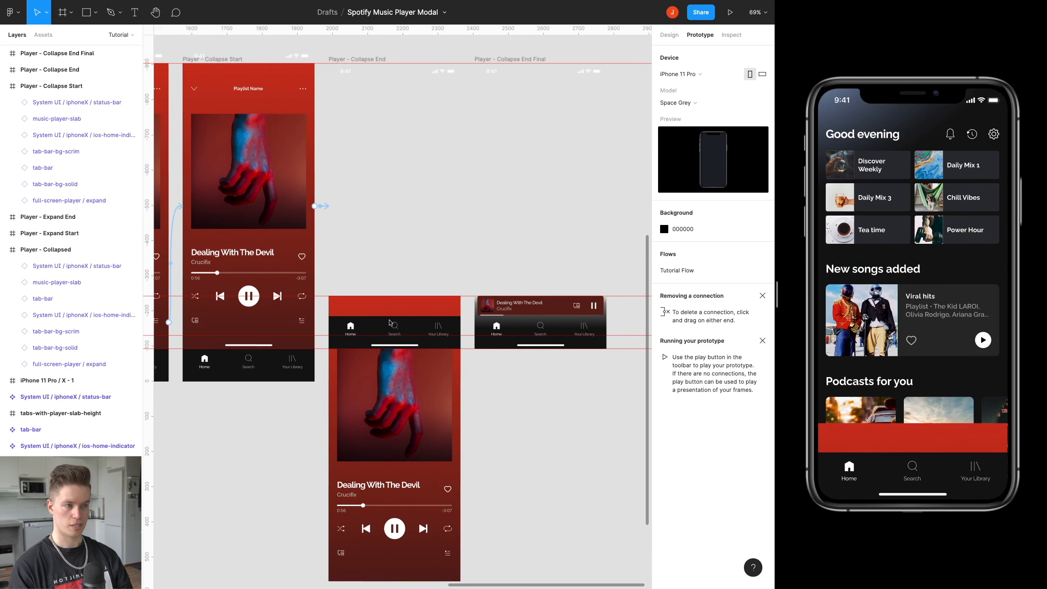
# Link the Player - Collapse End frame to Player - Collapse End Final, triggered after a 1 ms delay with a Smart animate animation.
pyautogui.click(368, 60)
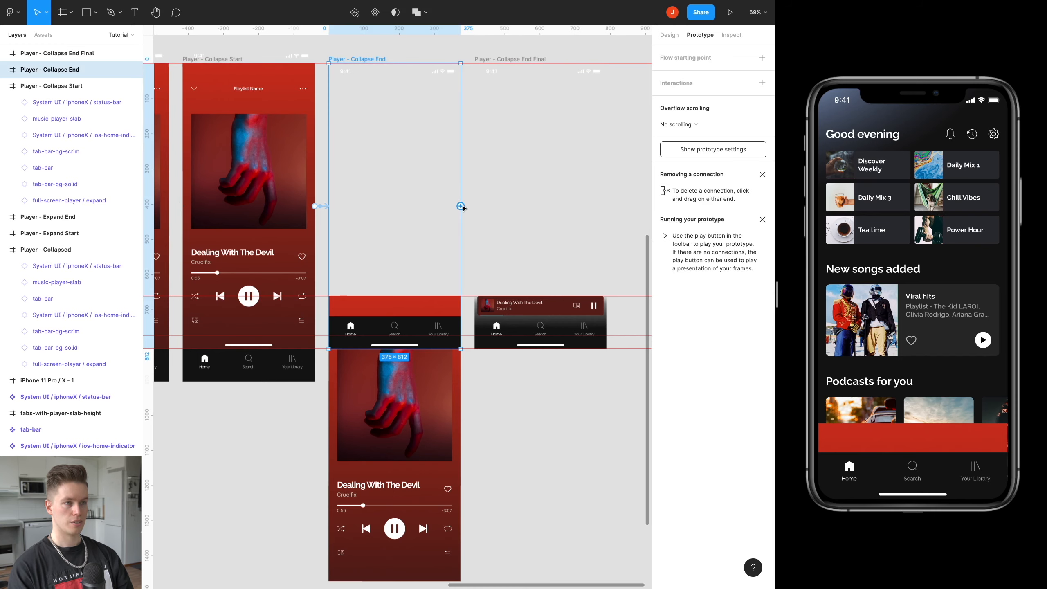
pyautogui.moveTo(460, 206); pyautogui.dragTo(505, 207)
pyautogui.click(559, 128)
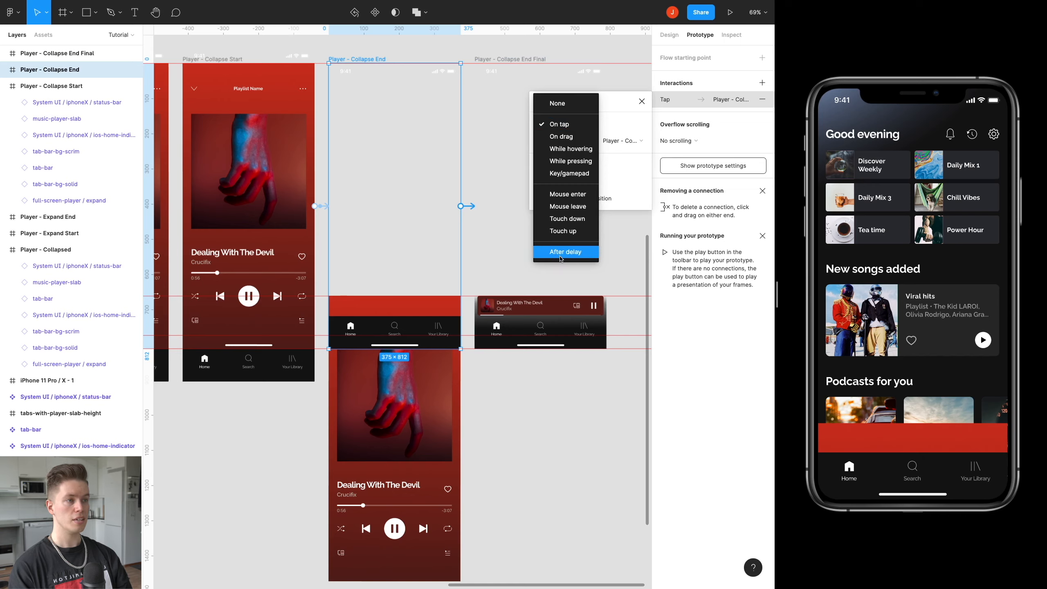
pyautogui.click(561, 252)
pyautogui.click(611, 126)
pyautogui.write('01')
pyautogui.press('Return')
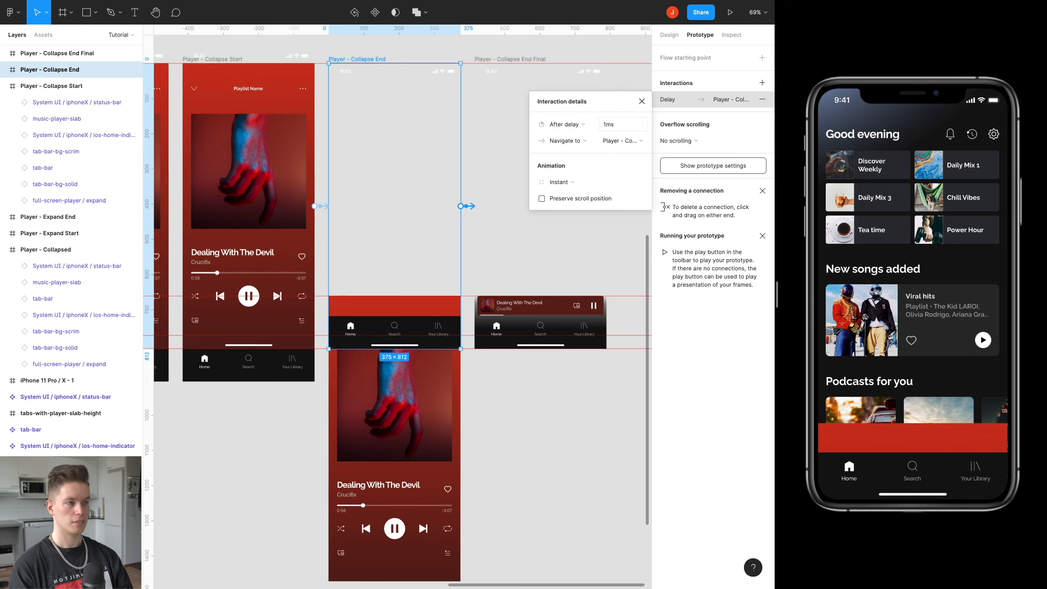
pyautogui.click(603, 183)
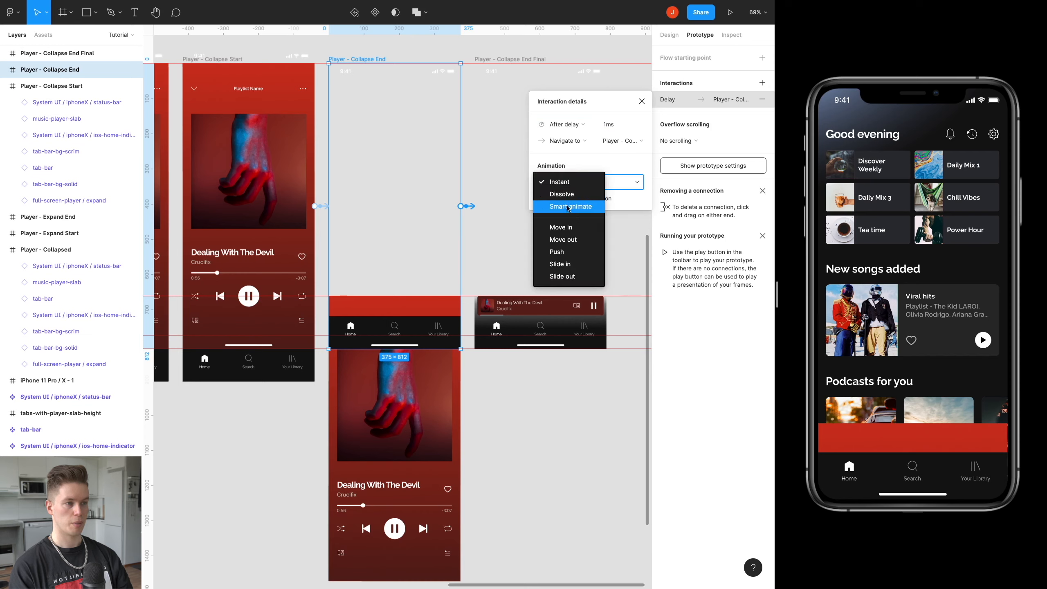
pyautogui.click(568, 207)
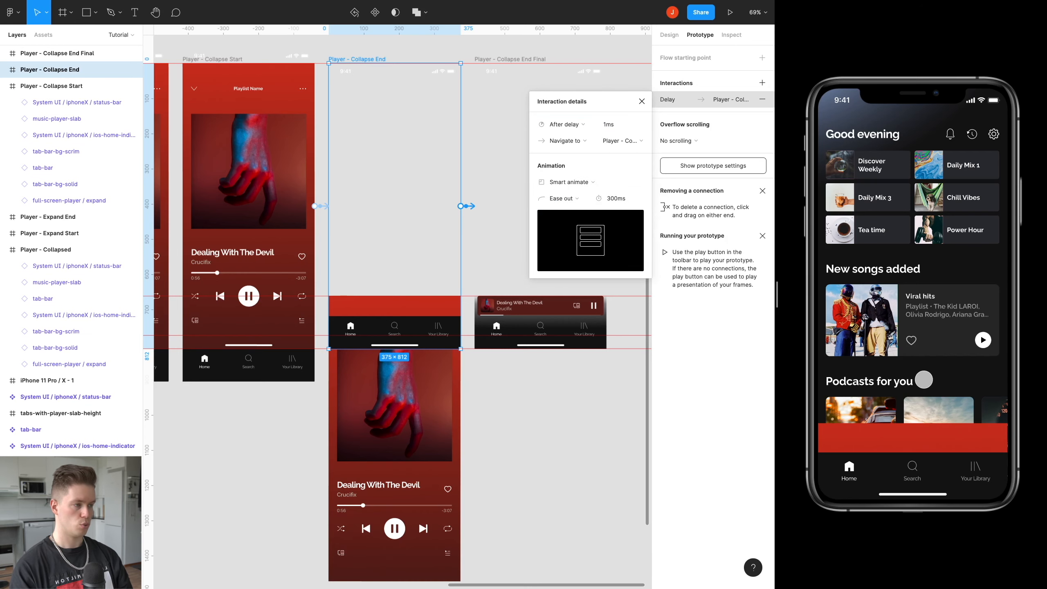
# Test expanding and collapsing the player in the prototype preview.
pyautogui.click(923, 432)
pyautogui.moveTo(923, 432); pyautogui.dragTo(890, 417)
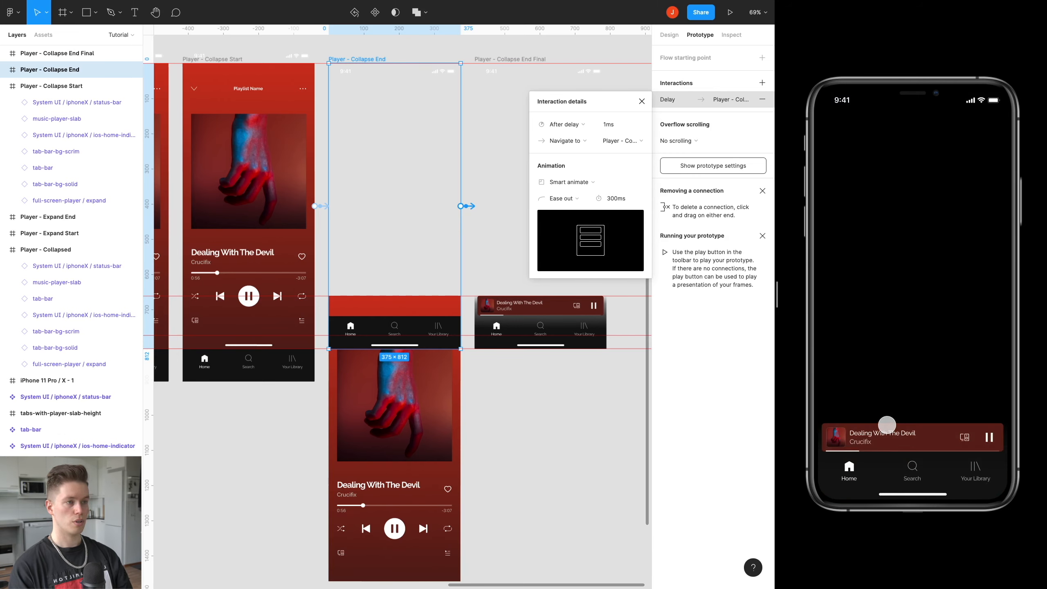
# Change the action of the Player - Collapse End frame's delay interaction to Swap overlay and close the interaction details.
pyautogui.hscroll(4, 411, 157)
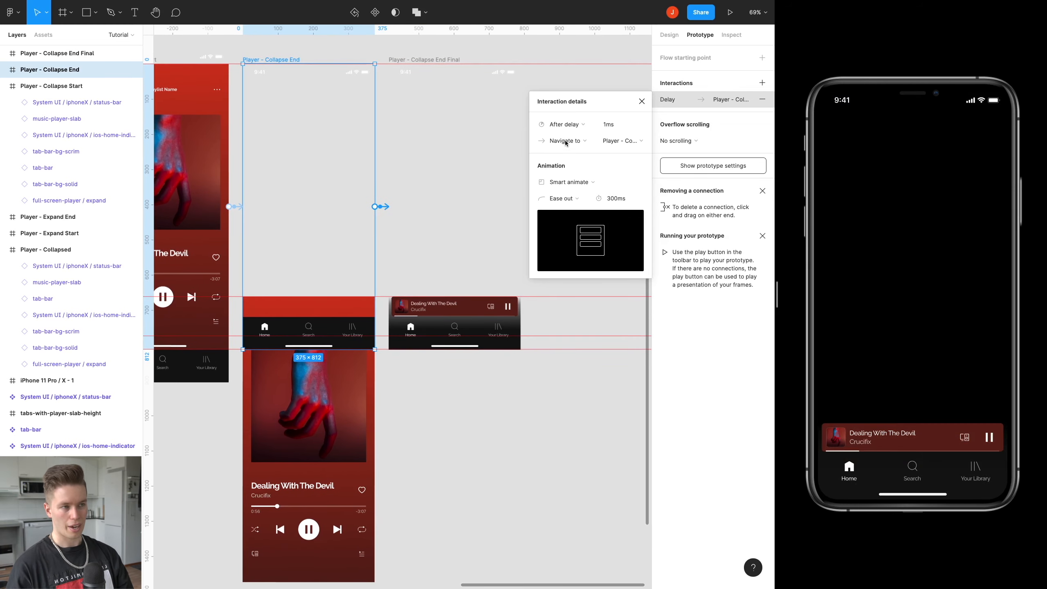
pyautogui.click(587, 142)
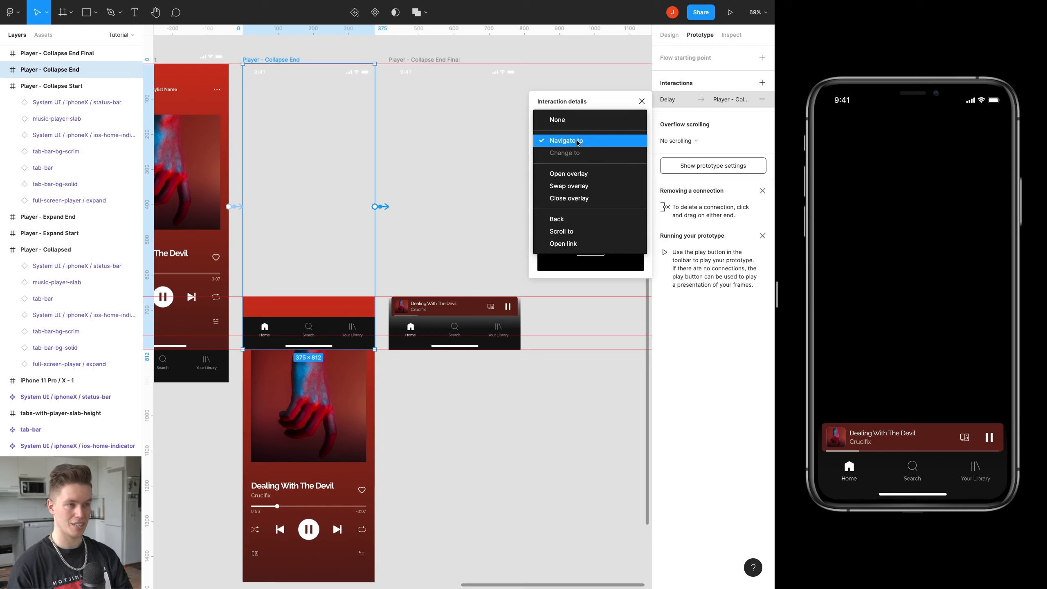
pyautogui.click(582, 191)
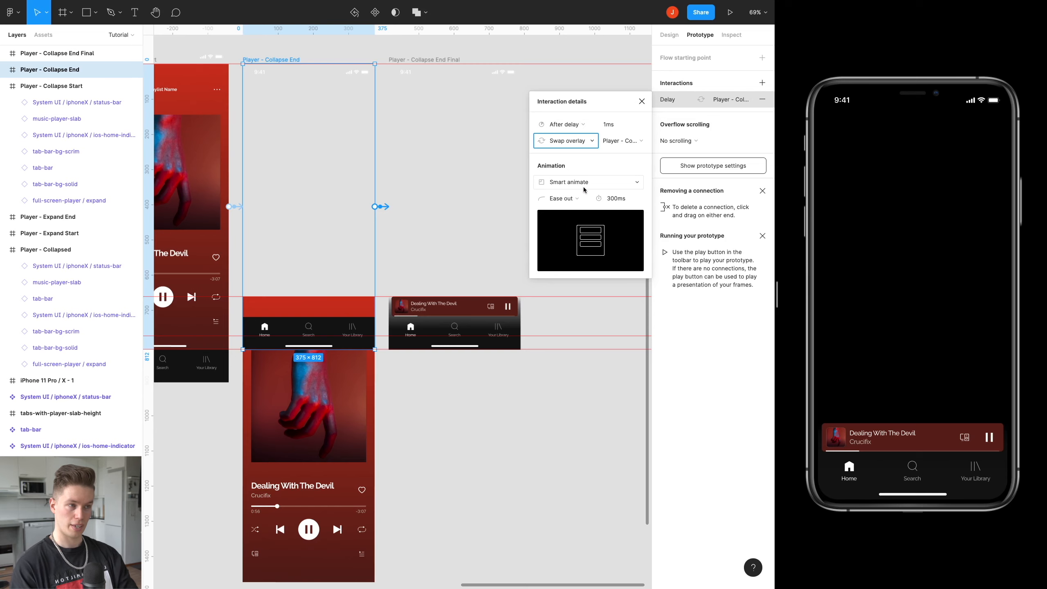
pyautogui.hscroll(-15, 306, 217)
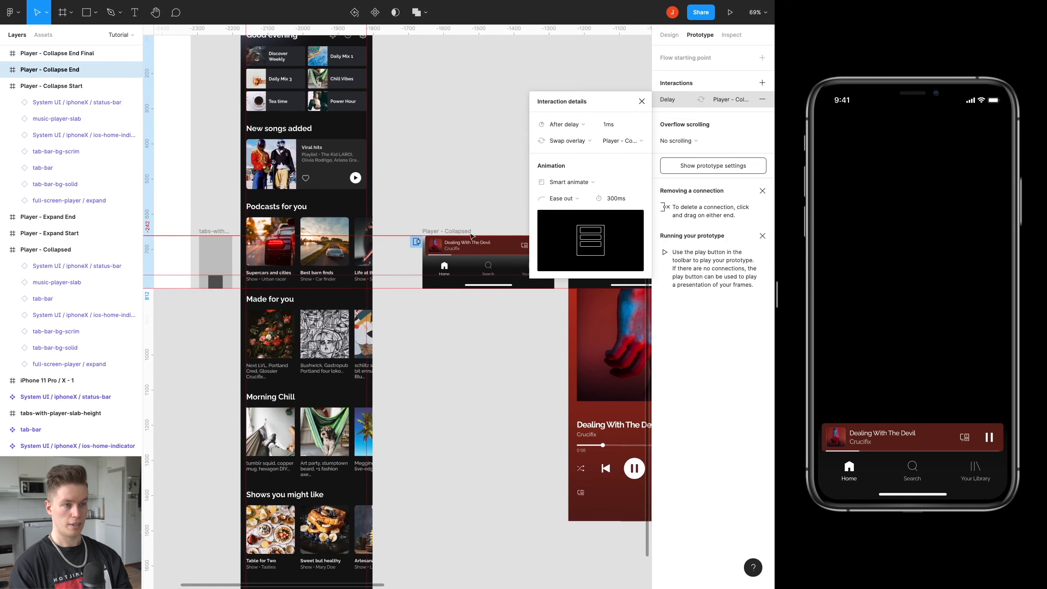
pyautogui.click(379, 373)
pyautogui.hscroll(15, 313, 239)
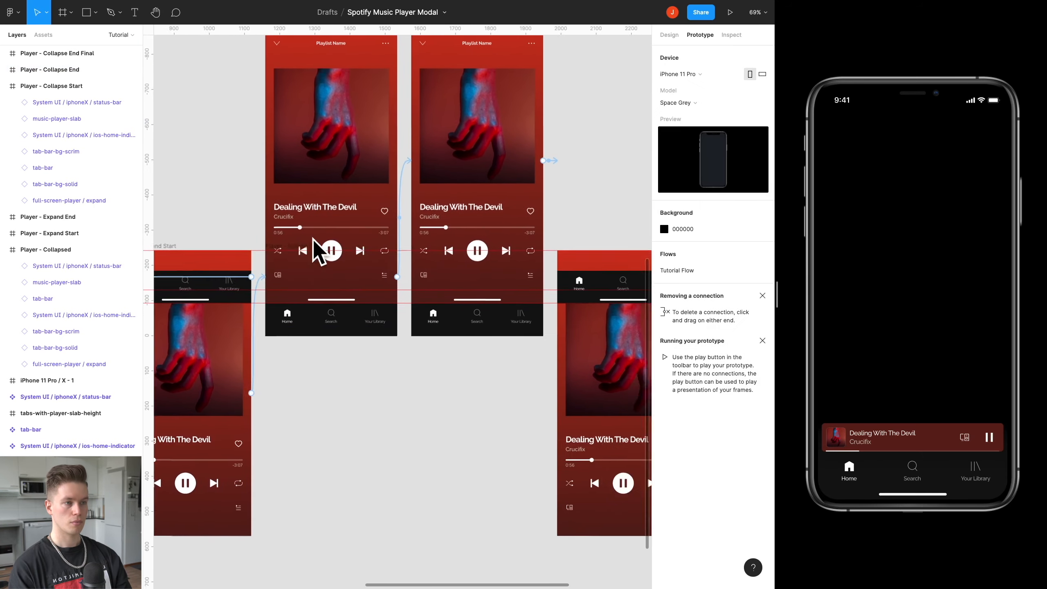
pyautogui.hscroll(6, 312, 239)
pyautogui.click(458, 174)
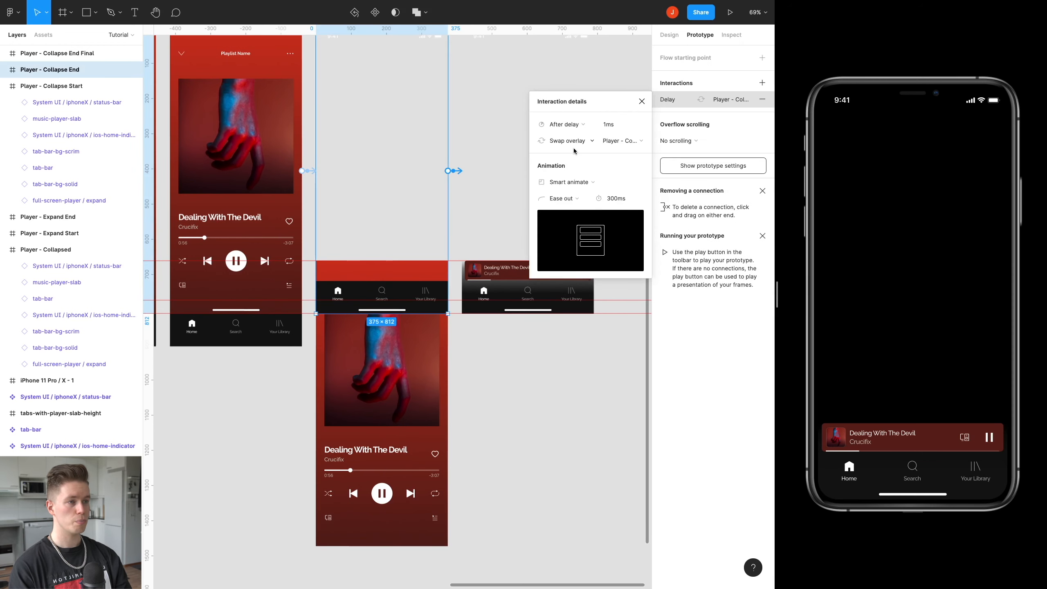
pyautogui.click(641, 101)
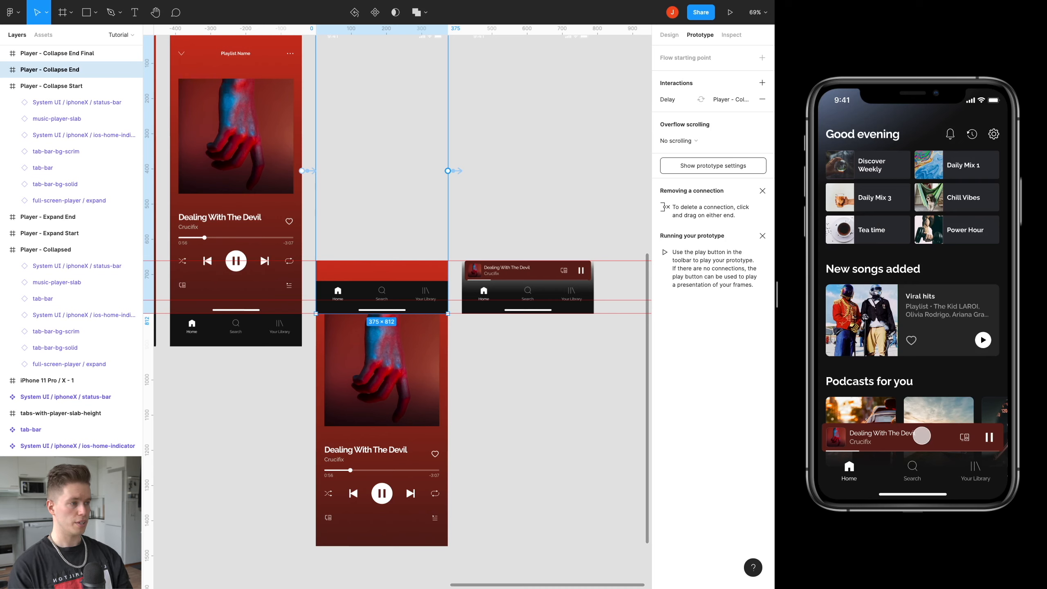
# Test swiping the mini player up and the expanded player back down in the prototype preview.
pyautogui.moveTo(920, 435); pyautogui.dragTo(907, 288)
pyautogui.moveTo(904, 213); pyautogui.dragTo(909, 410)
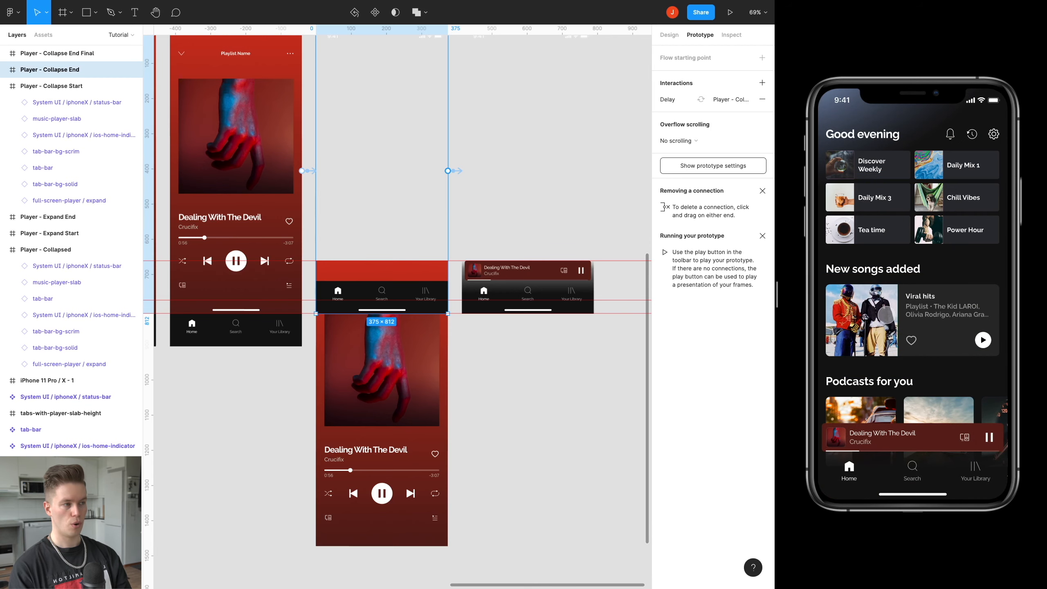
# Examine the Player - Collapse End Final frame alongside the other collapse frames and the original Player - Collapsed frame.
pyautogui.scroll(3, 508, 268)
pyautogui.hscroll(2, 508, 268)
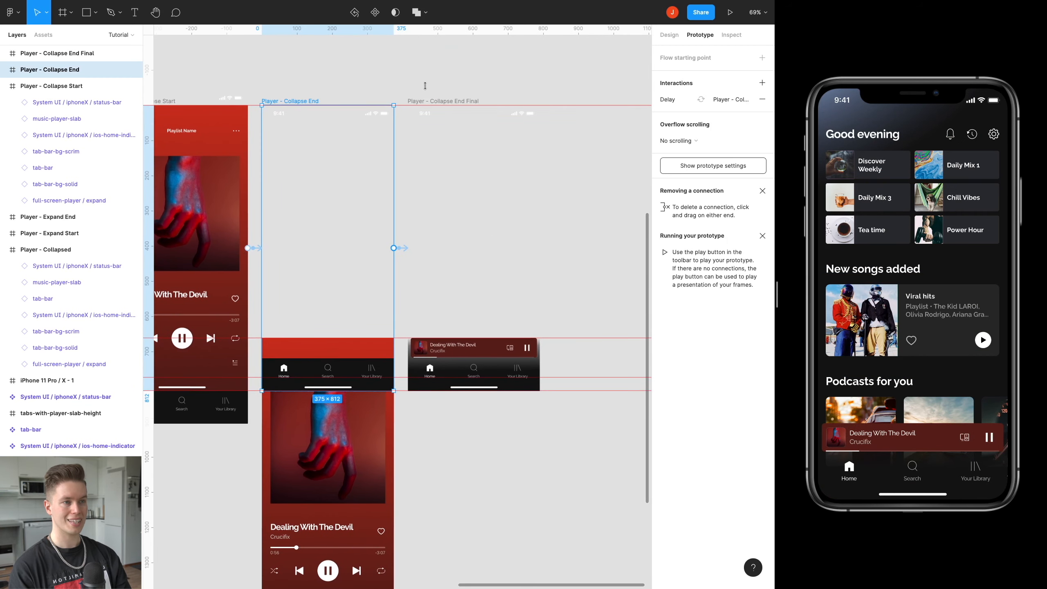
pyautogui.click(434, 101)
pyautogui.scroll(5, 432, 155)
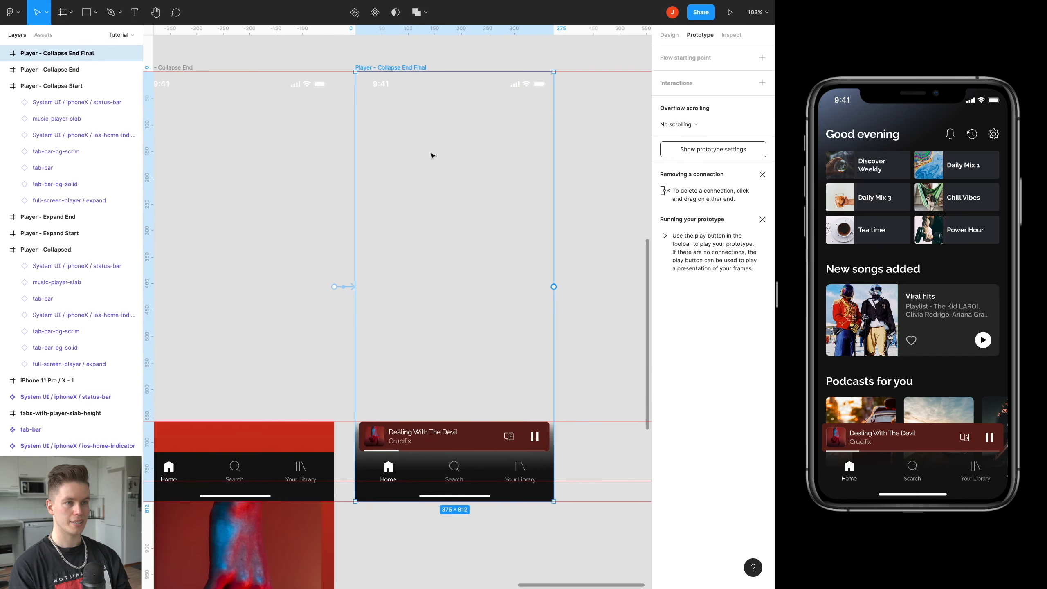
pyautogui.scroll(1, 431, 155)
pyautogui.hscroll(1, 432, 156)
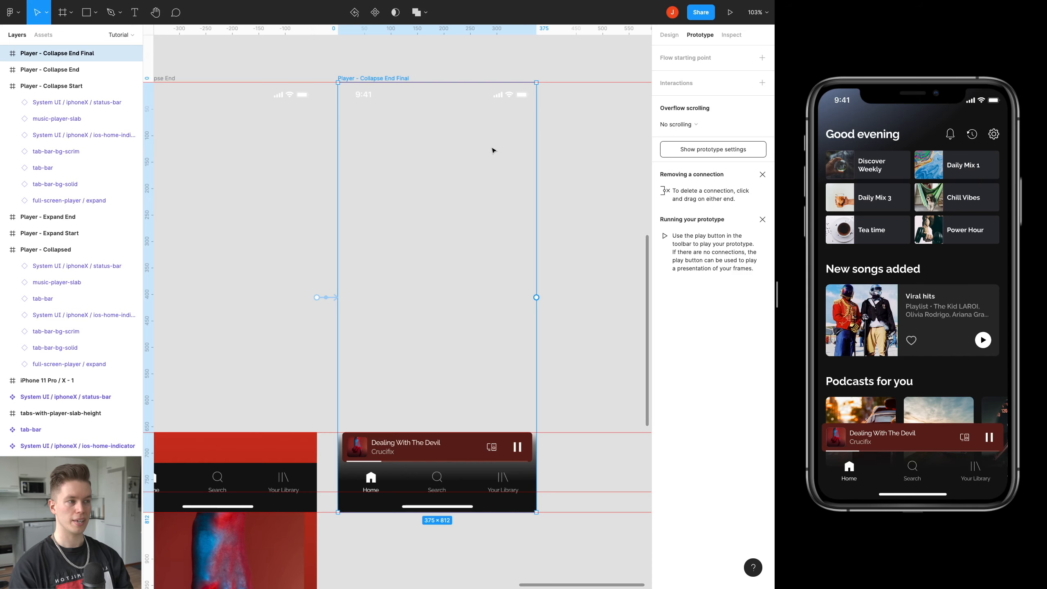
pyautogui.scroll(-5, 483, 157)
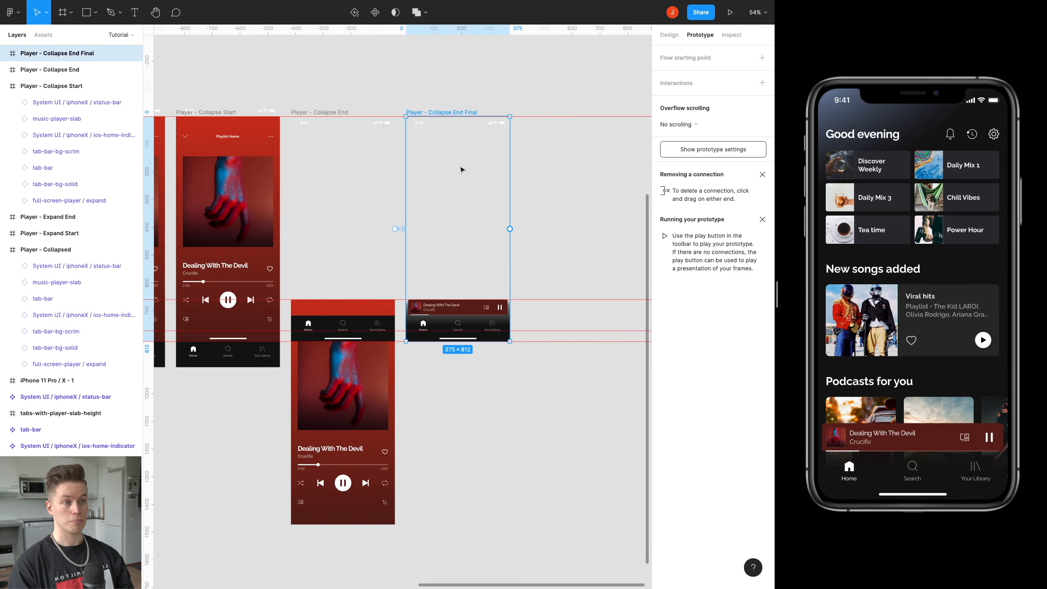
pyautogui.scroll(-8, 462, 169)
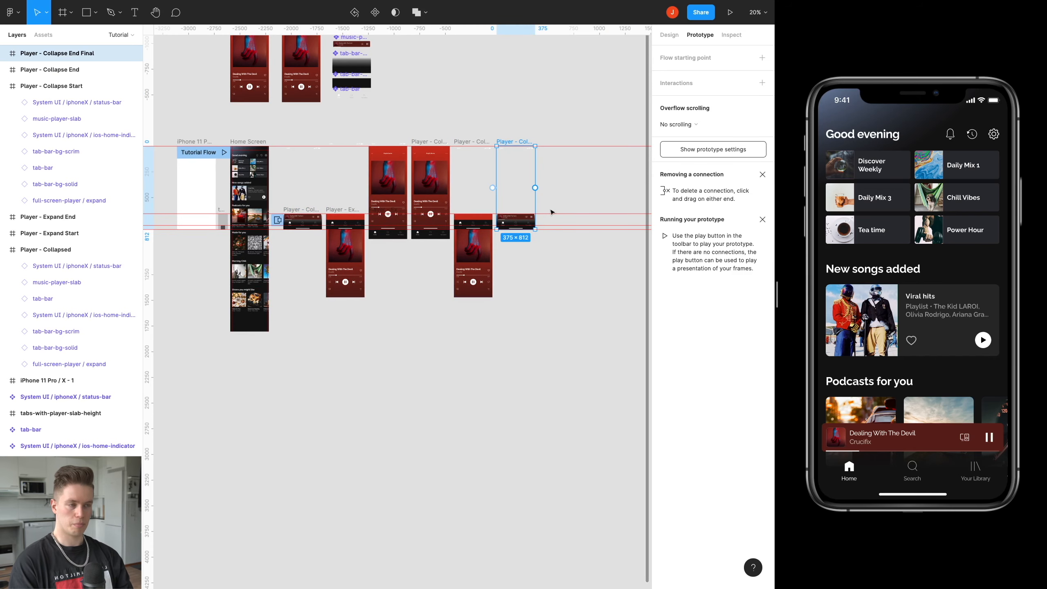
pyautogui.scroll(10, 515, 181)
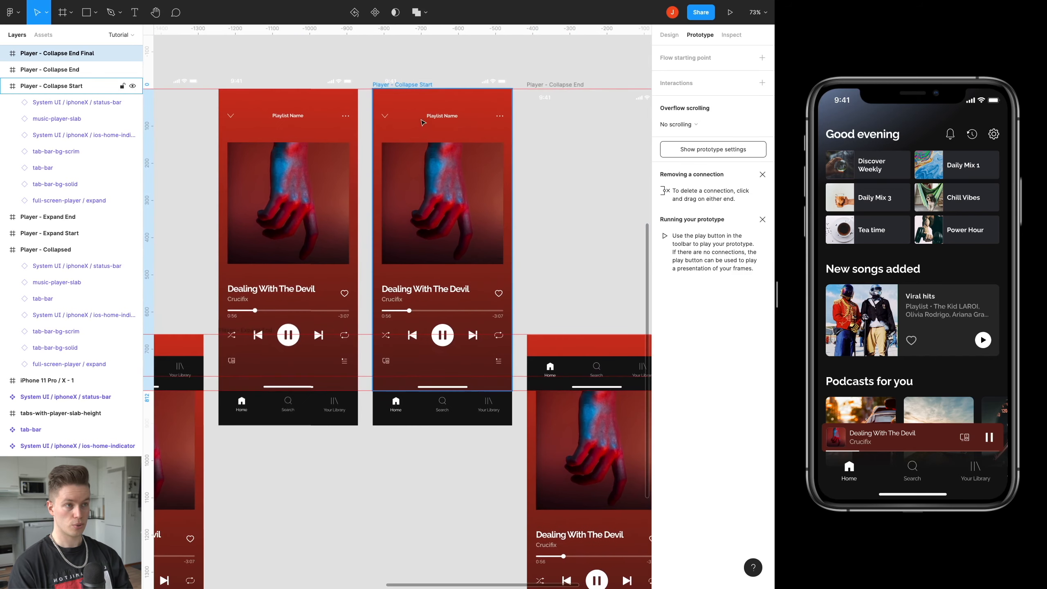
pyautogui.hscroll(5, 461, 88)
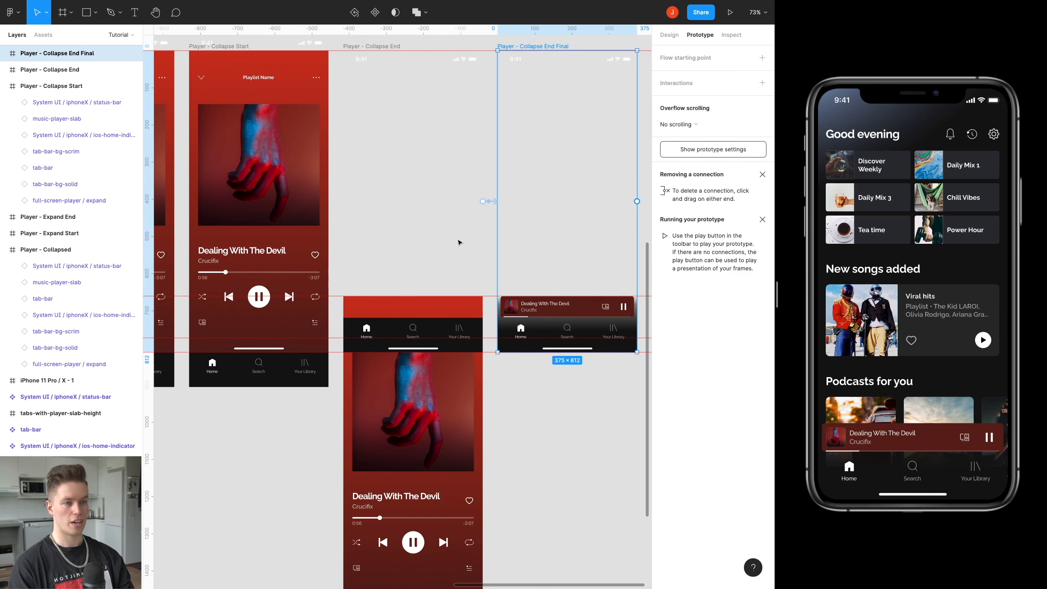
pyautogui.hscroll(-10, 459, 241)
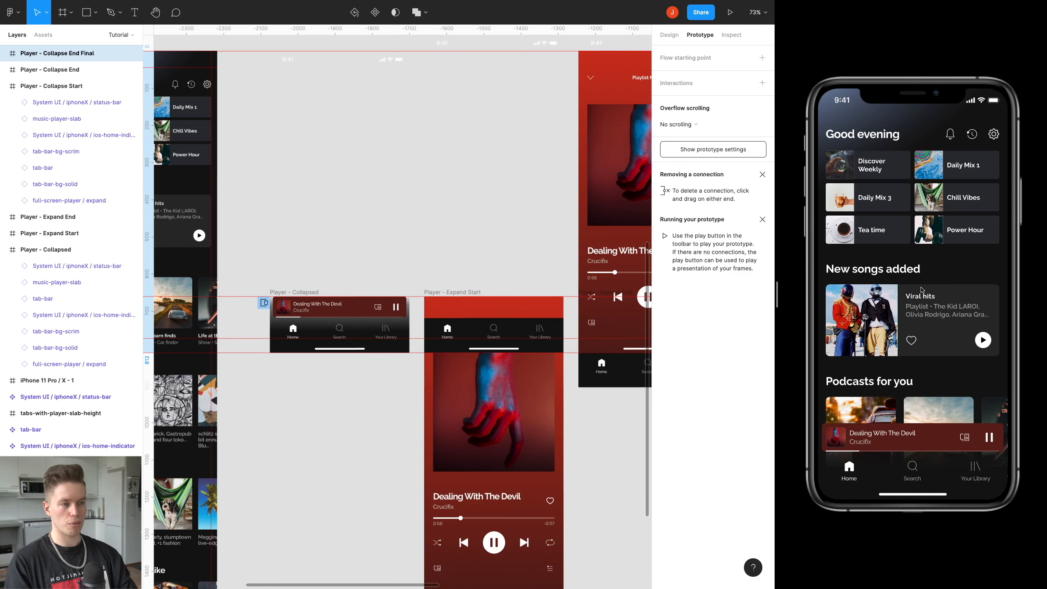
pyautogui.hscroll(12, 453, 198)
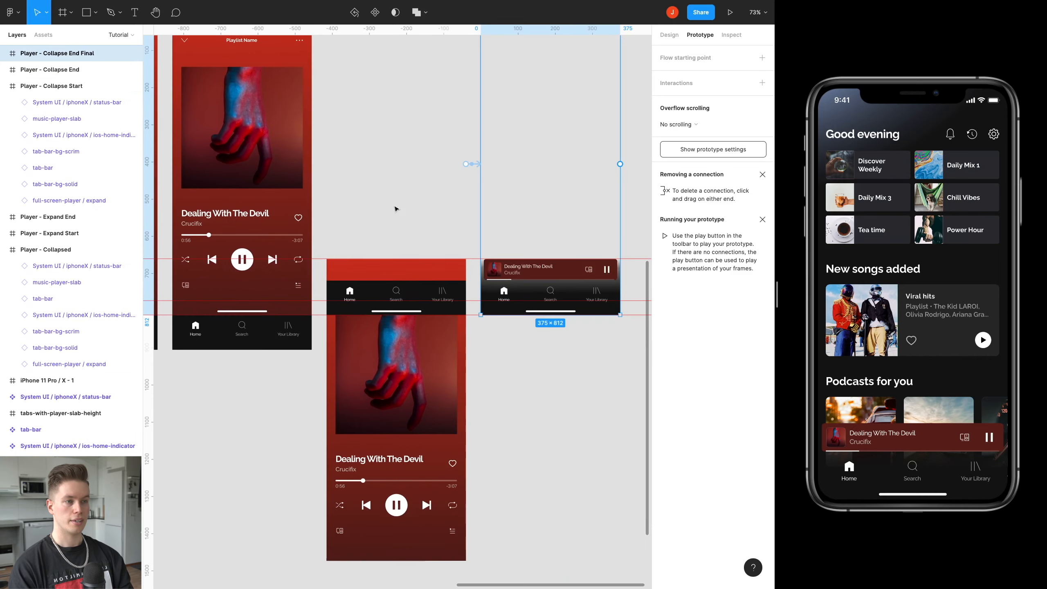
# Link the Player - Collapse End Final frame to the Player - Collapsed frame with a Swap overlay action.
pyautogui.scroll(-5, 487, 191)
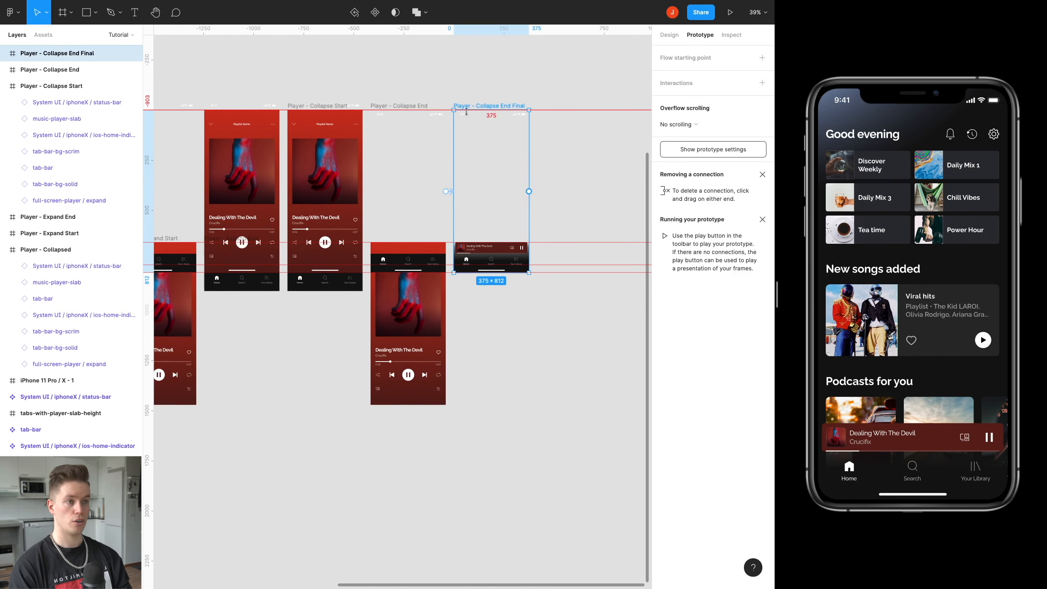
pyautogui.scroll(-3, 520, 175)
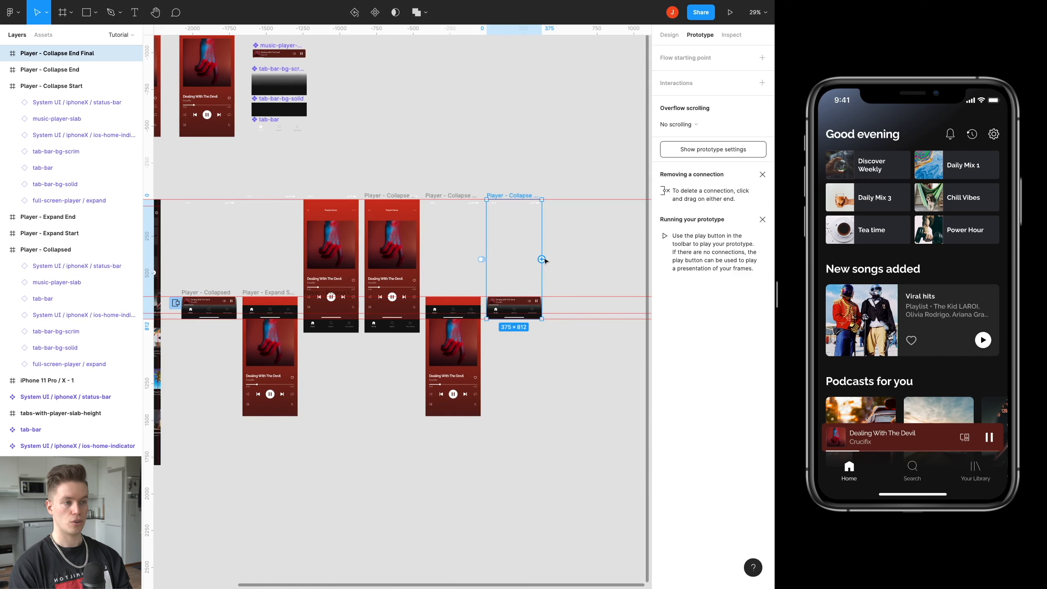
pyautogui.moveTo(541, 259); pyautogui.dragTo(208, 304)
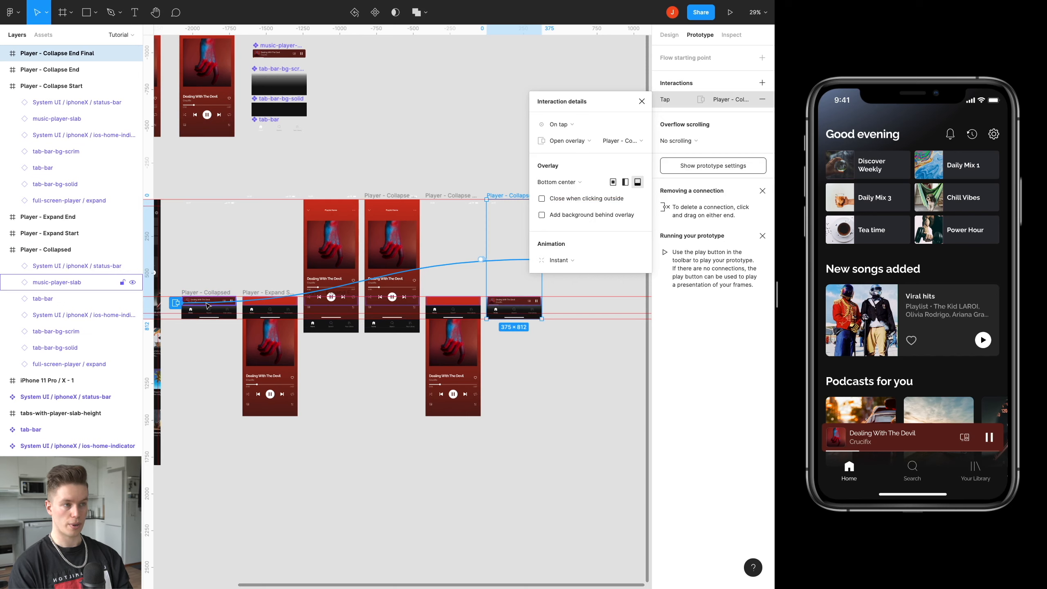
pyautogui.click(581, 141)
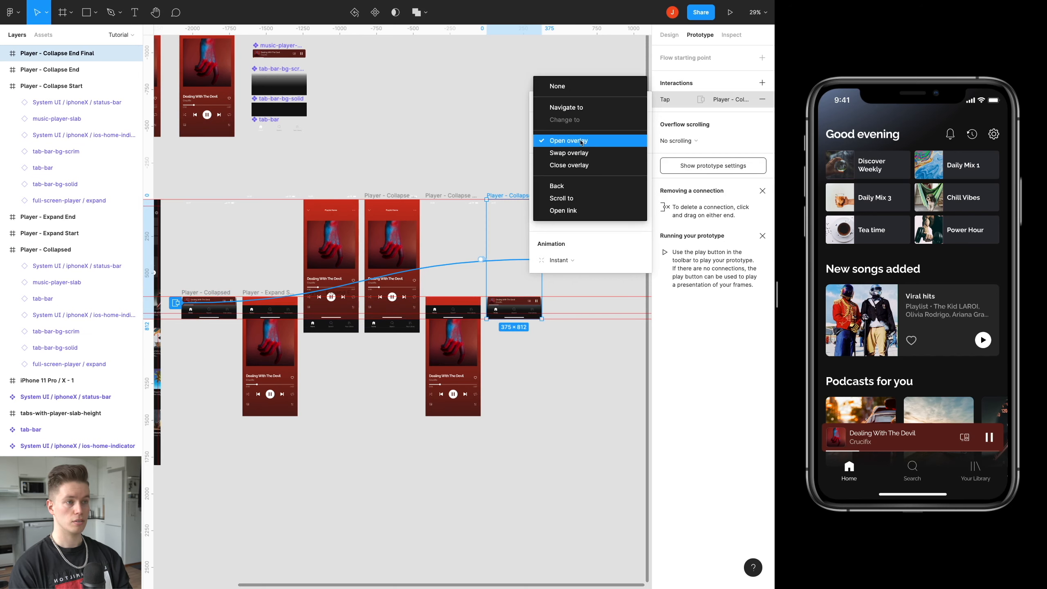
pyautogui.click(581, 152)
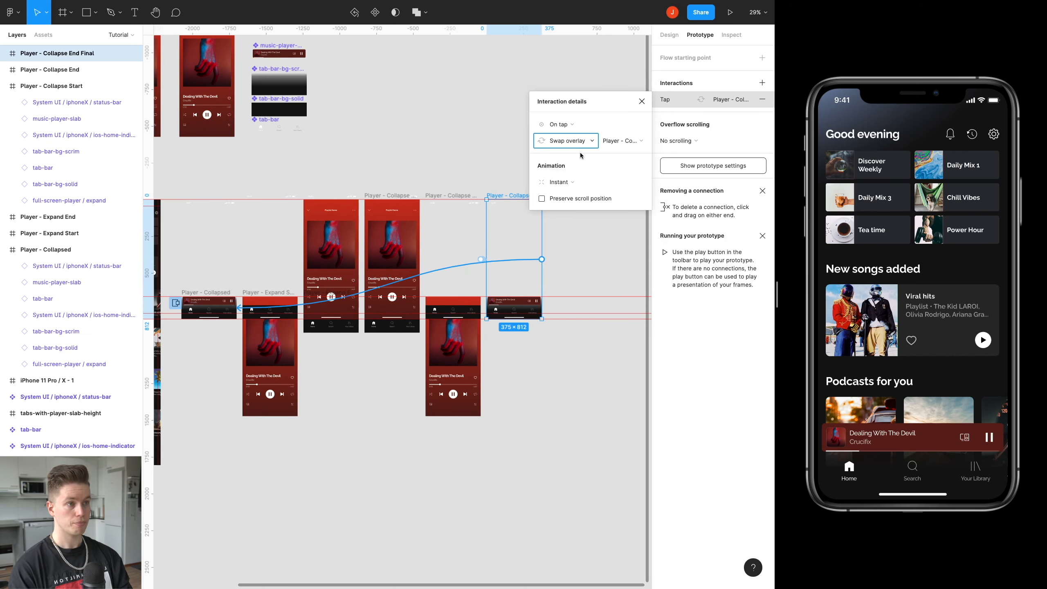
# Trigger the connection after a 1 ms delay, keep its animation Instant, and deselect everything.
pyautogui.click(578, 129)
pyautogui.click(580, 252)
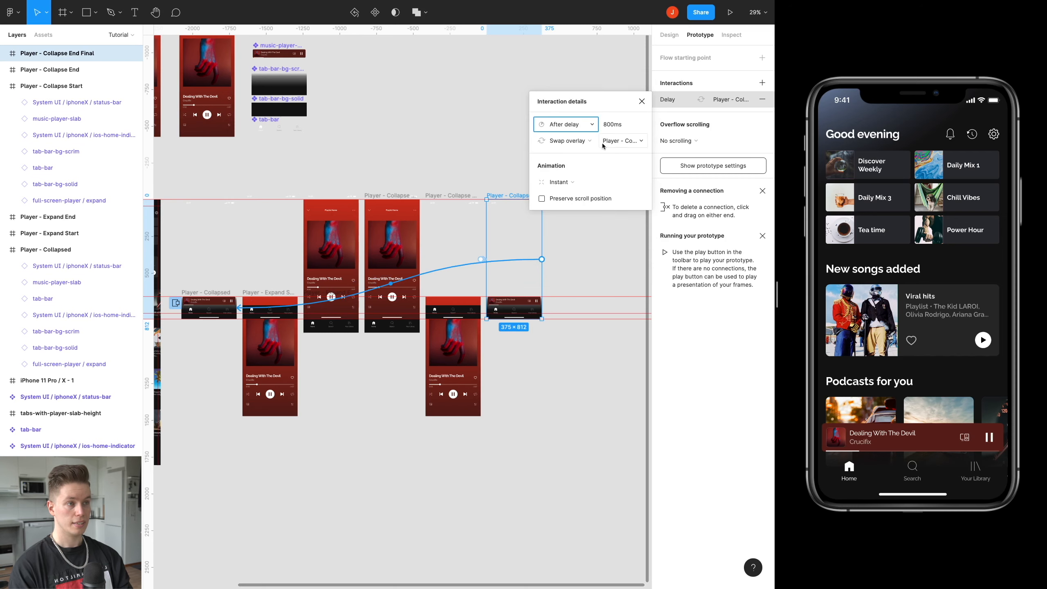
pyautogui.click(618, 127)
pyautogui.write('1')
pyautogui.press('Return')
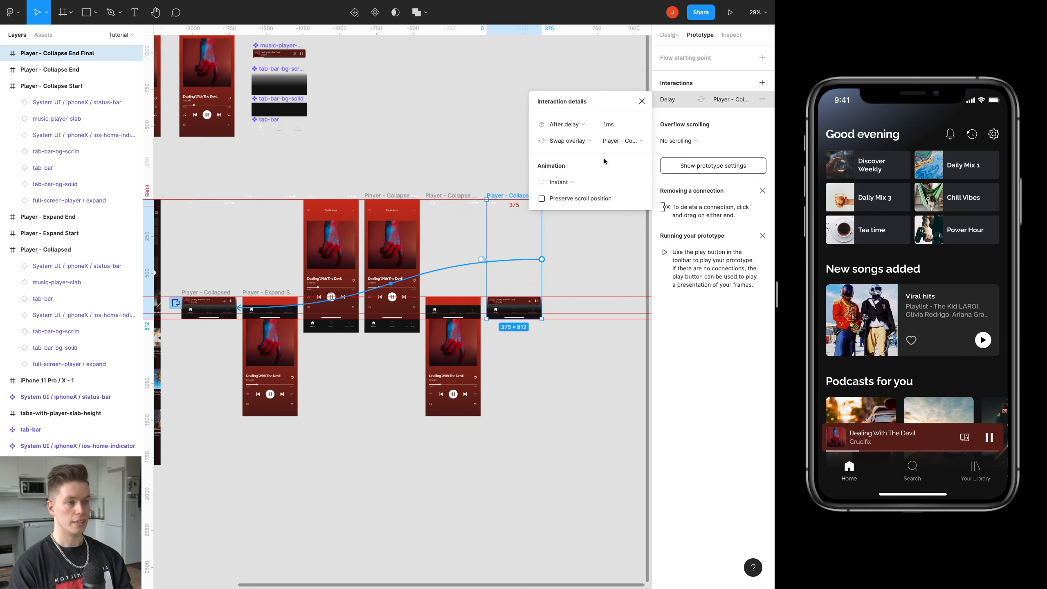
pyautogui.click(568, 185)
pyautogui.click(568, 185)
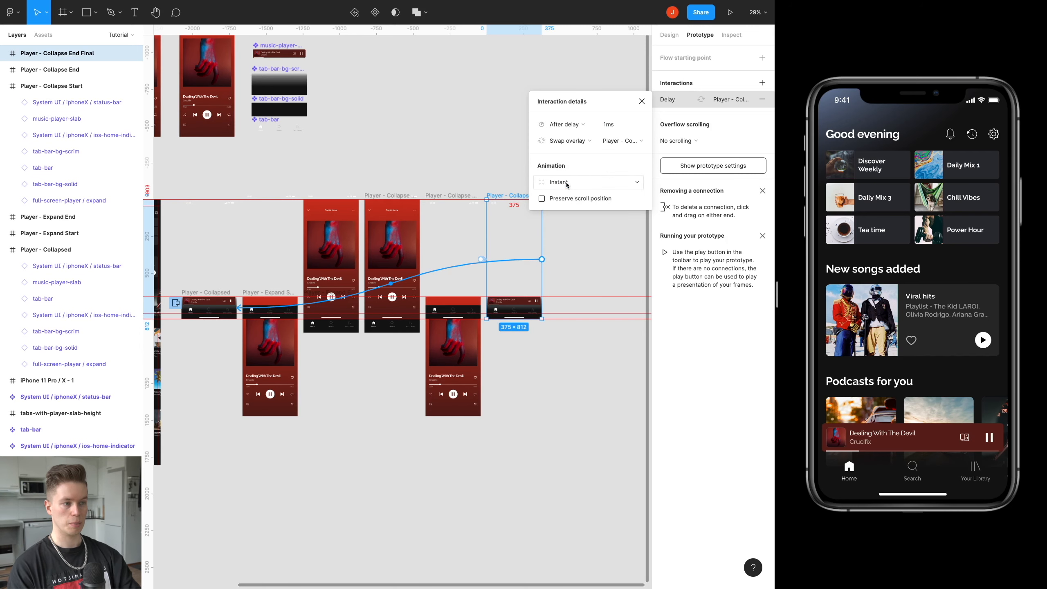
pyautogui.click(554, 402)
# Compare the Player - Collapsed frame and its connections with the Player - Collapse End Final frame.
pyautogui.click(504, 196)
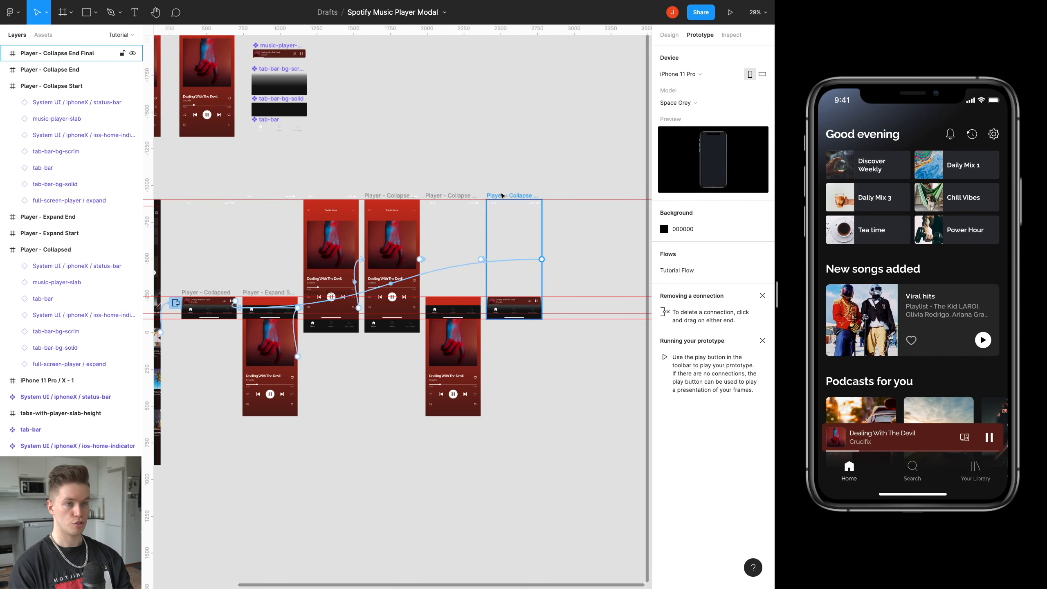
pyautogui.moveTo(503, 197); pyautogui.dragTo(539, 180)
pyautogui.click(251, 277)
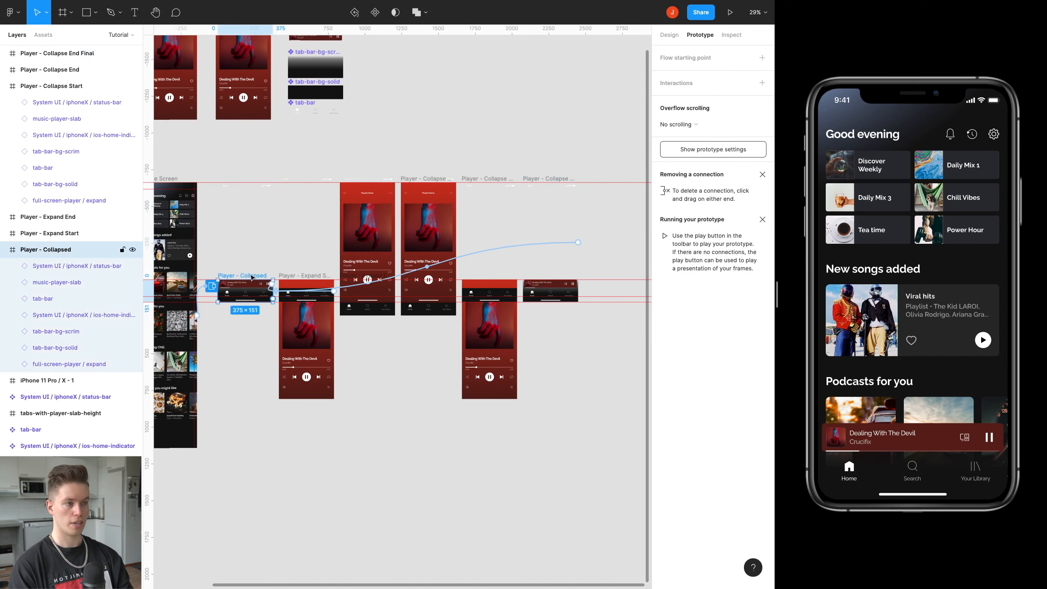
pyautogui.click(551, 179)
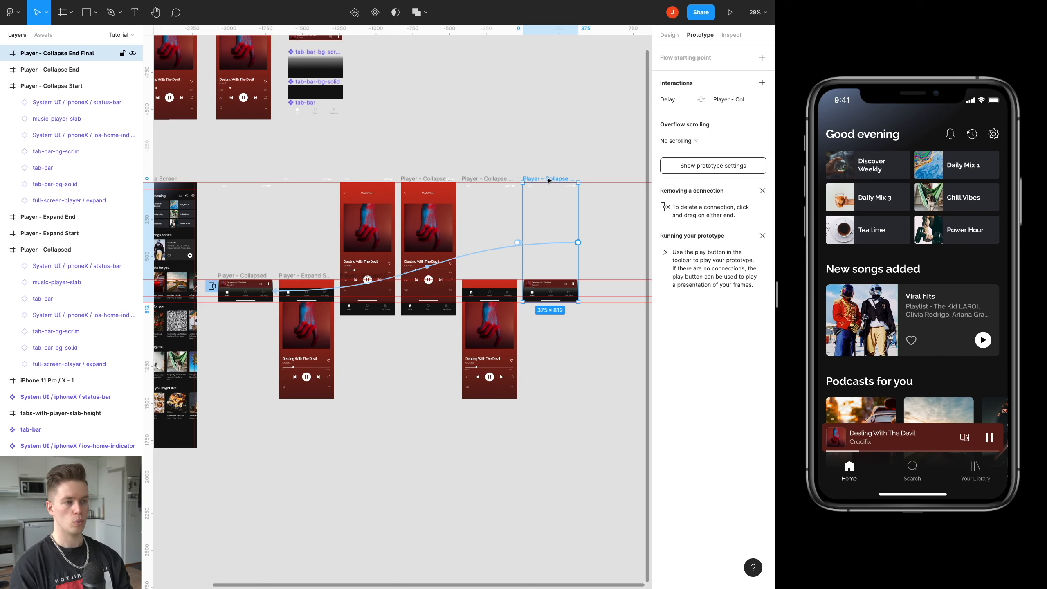
pyautogui.click(546, 165)
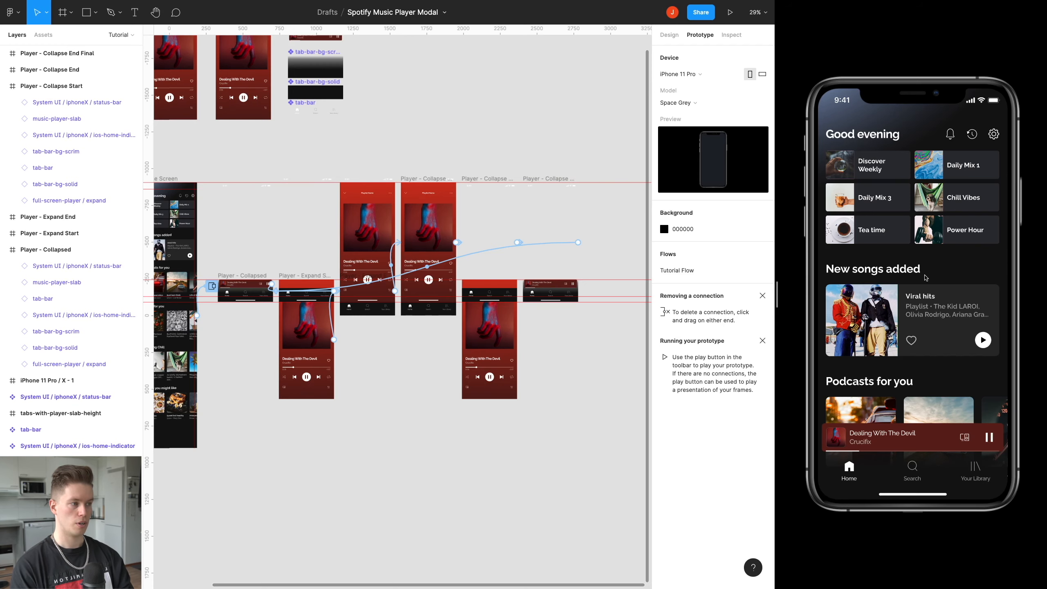
# Test scrolling the home screen behind the collapsed player in the prototype preview.
pyautogui.click(897, 285)
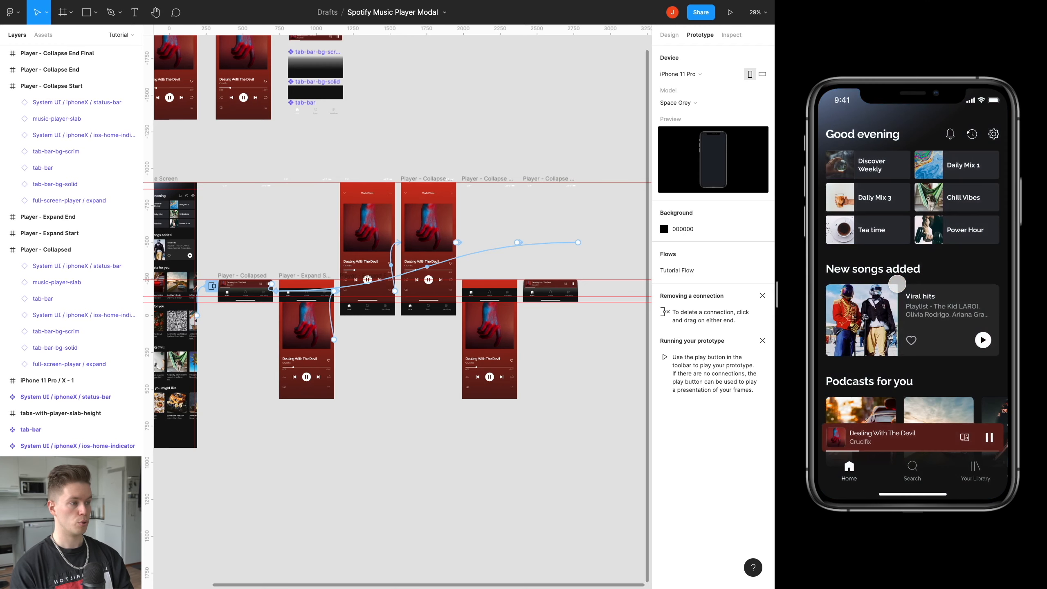
pyautogui.scroll(-2, 897, 285)
pyautogui.scroll(2, 895, 282)
pyautogui.scroll(-5, 891, 280)
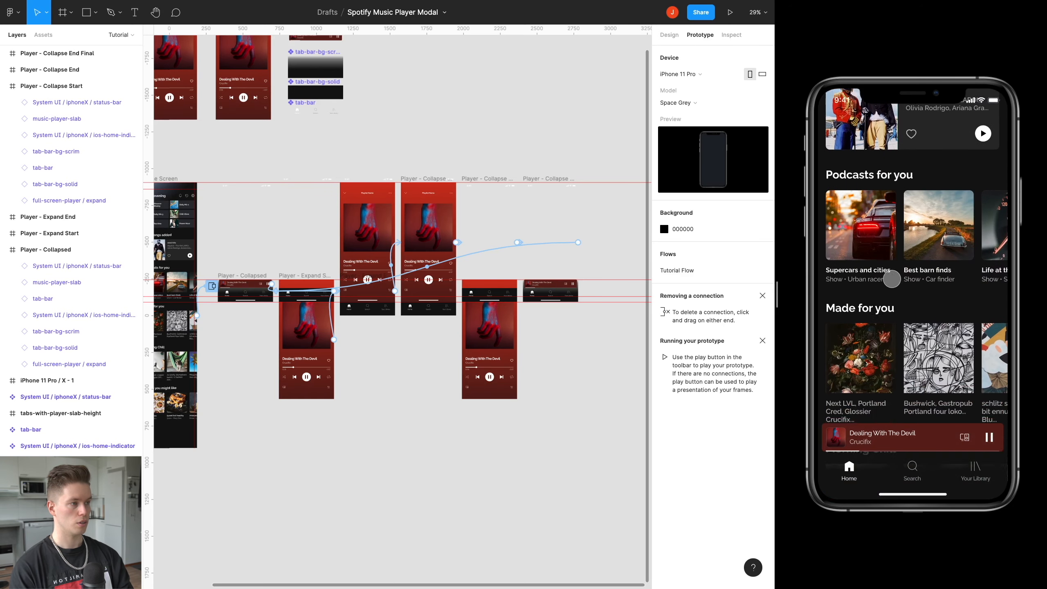
pyautogui.scroll(5, 895, 289)
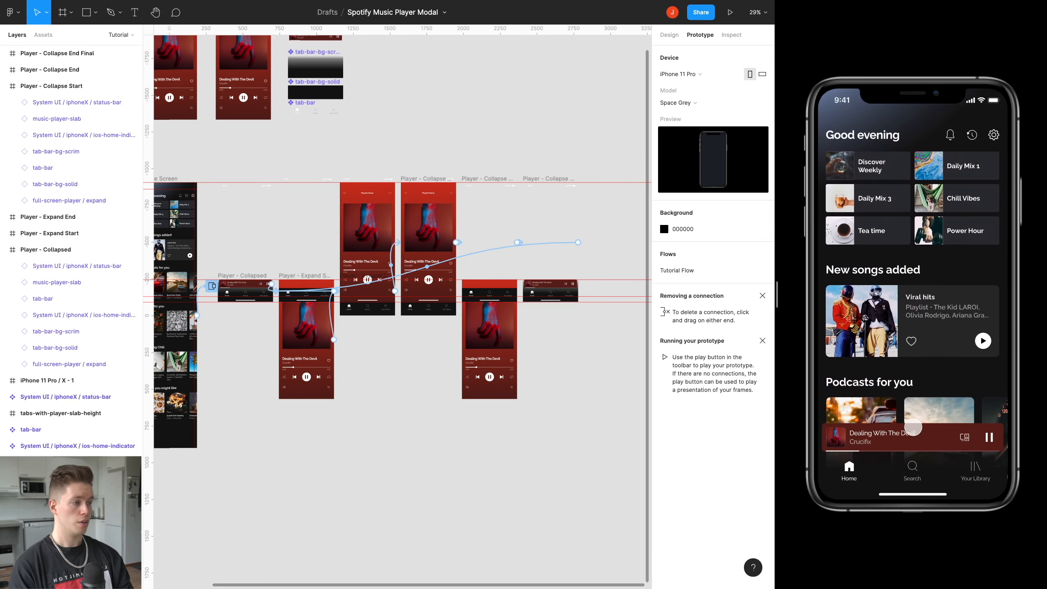
# Test expanding the collapsed player and swiping the full-screen player back down in the prototype preview.
pyautogui.click(913, 428)
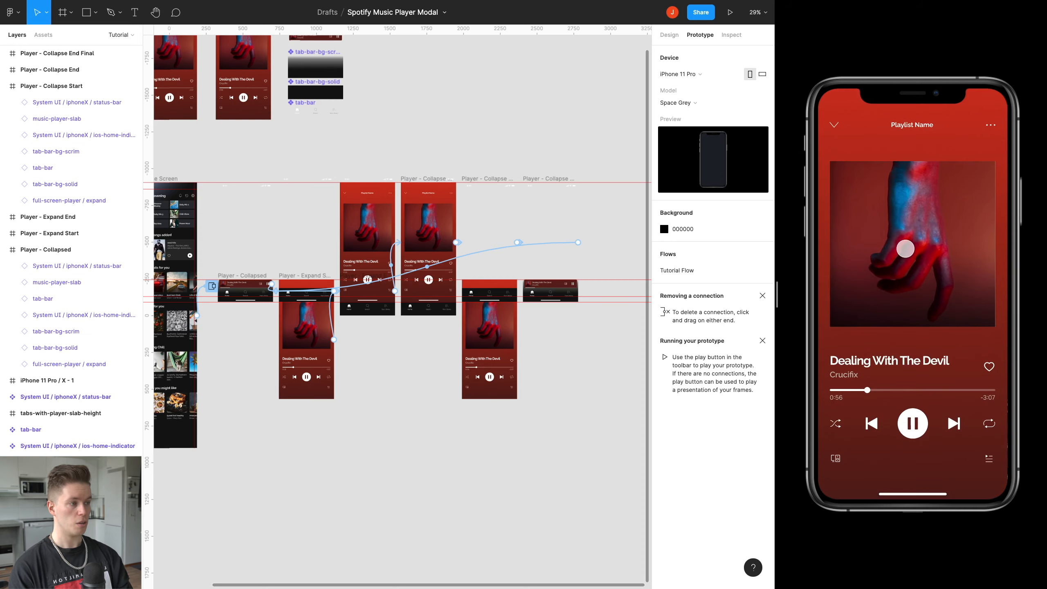
pyautogui.moveTo(902, 214); pyautogui.dragTo(903, 174)
pyautogui.moveTo(904, 173); pyautogui.dragTo(902, 336)
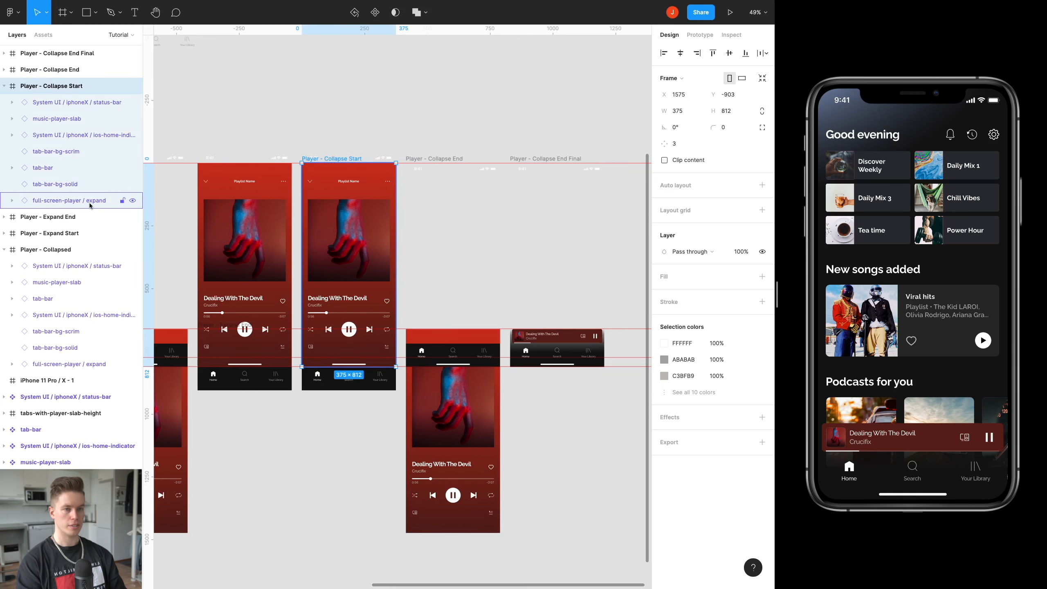
# Swap the full-screen player instance in the Player - Collapse Start frame for the collapse component.
pyautogui.doubleClick(307, 222)
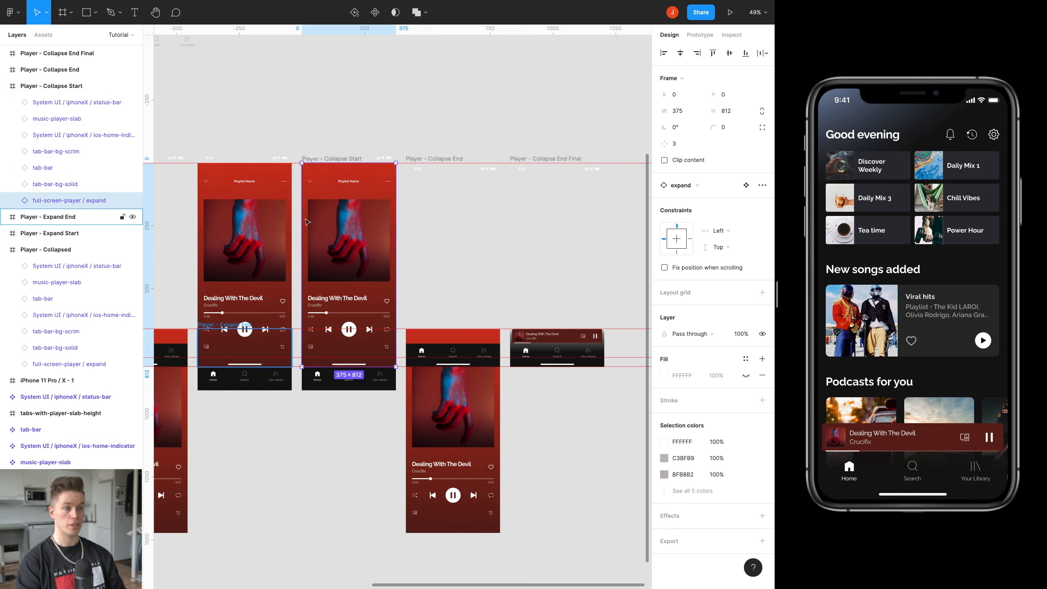
pyautogui.click(688, 184)
pyautogui.click(700, 259)
pyautogui.moveTo(447, 211); pyautogui.dragTo(488, 269)
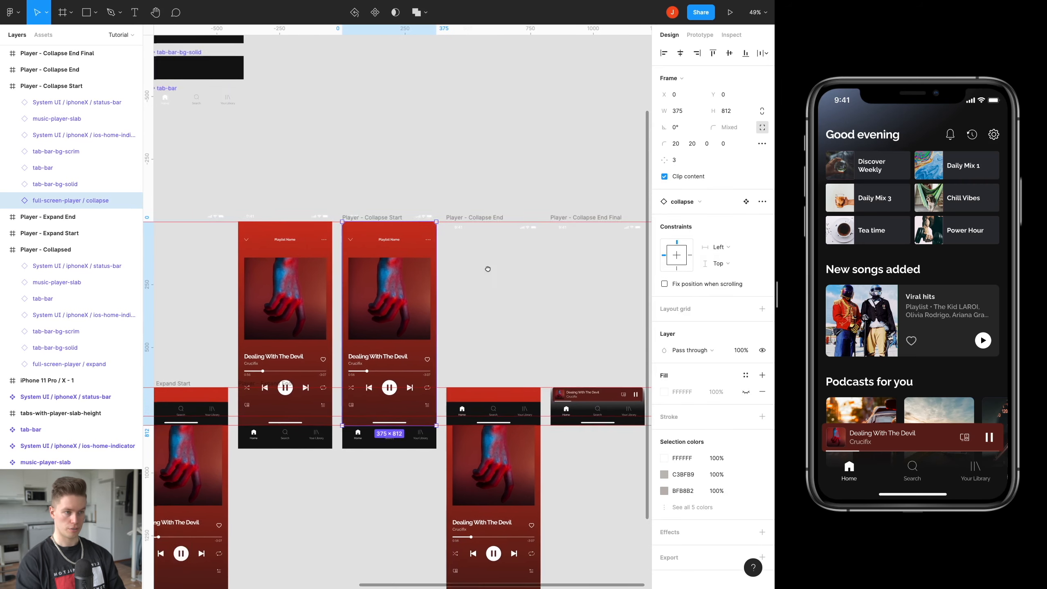
pyautogui.scroll(10, 488, 269)
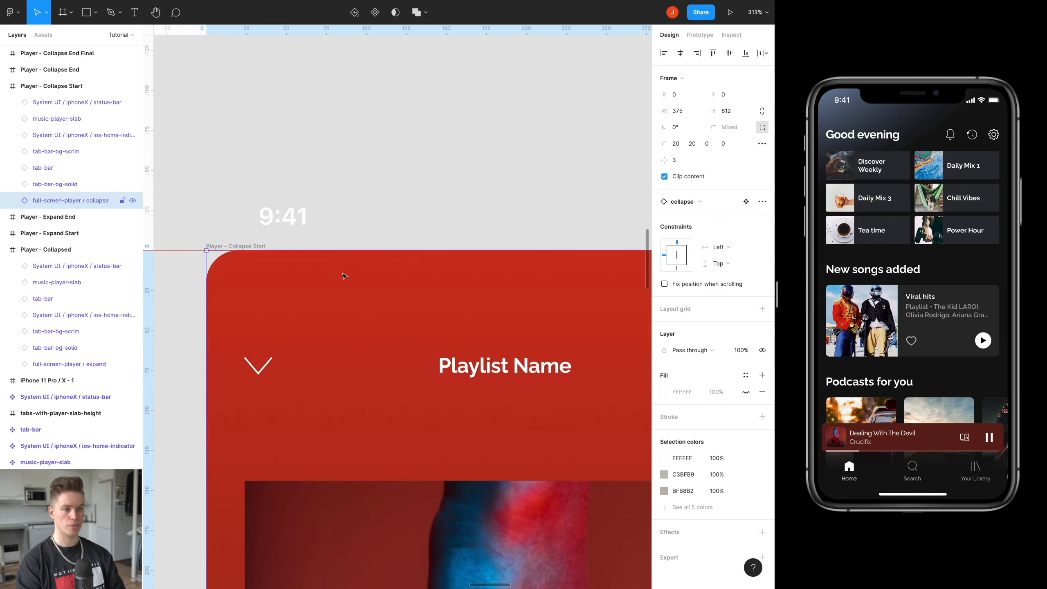
pyautogui.scroll(-10, 345, 276)
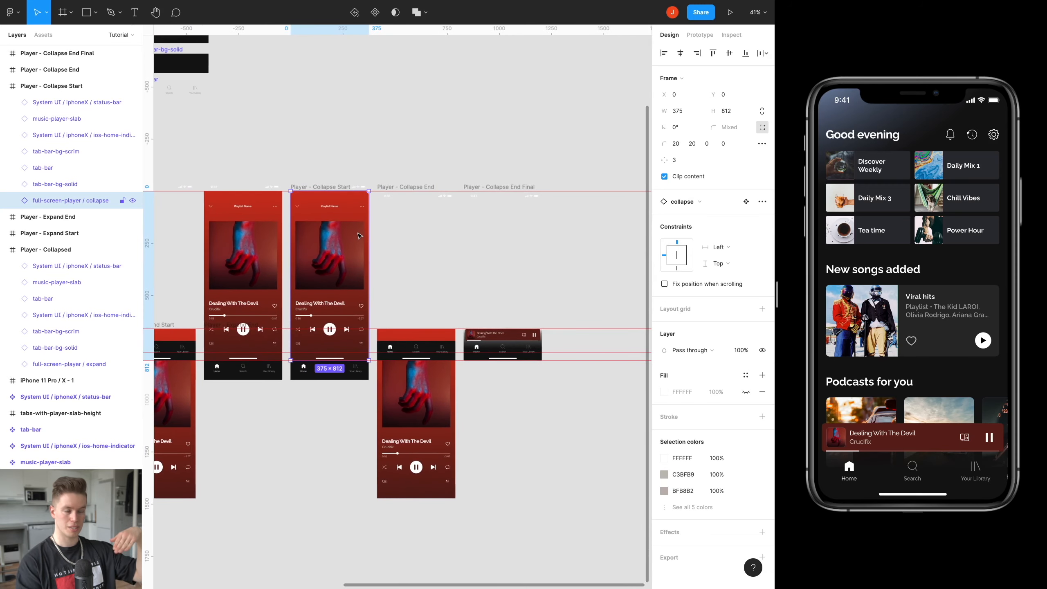
# Swap the full-screen player instance in the Player - Collapse End frame for the collapse component and deselect it.
pyautogui.scroll(5, 390, 438)
pyautogui.click(419, 409)
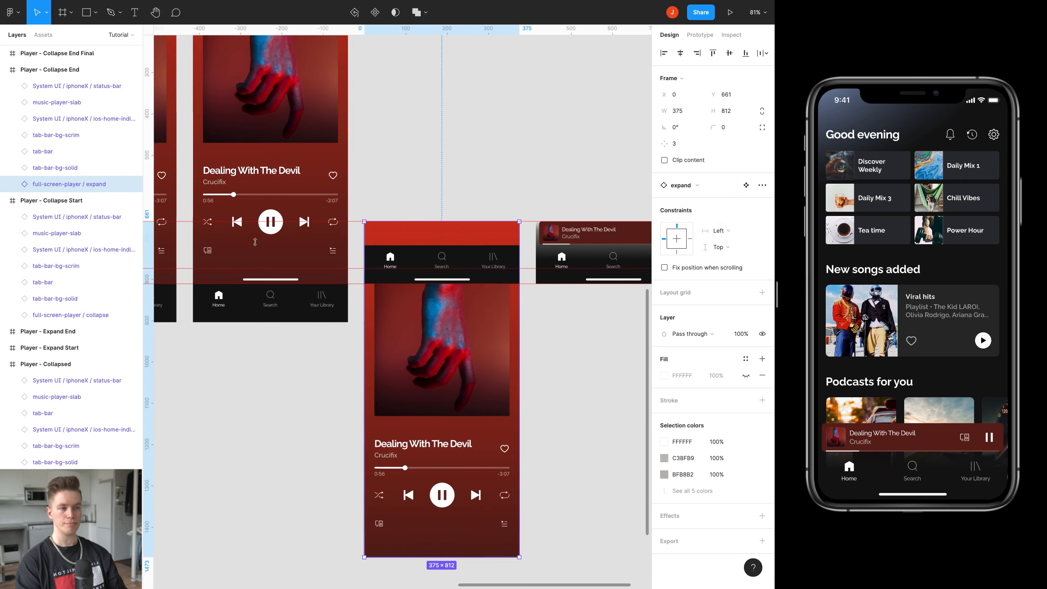
pyautogui.scroll(8, 460, 332)
pyautogui.scroll(-5, 487, 380)
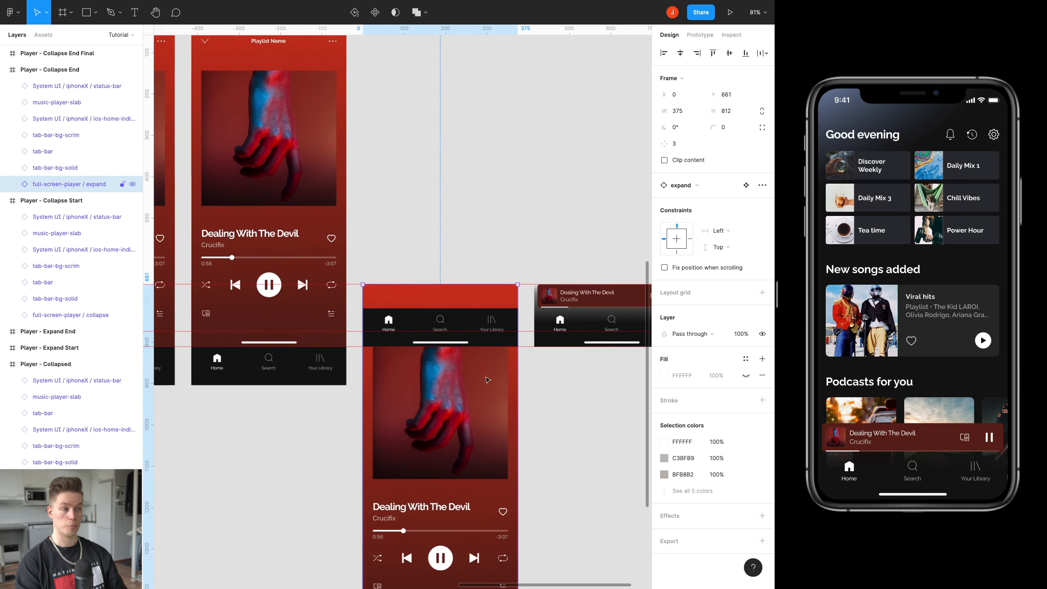
pyautogui.click(694, 190)
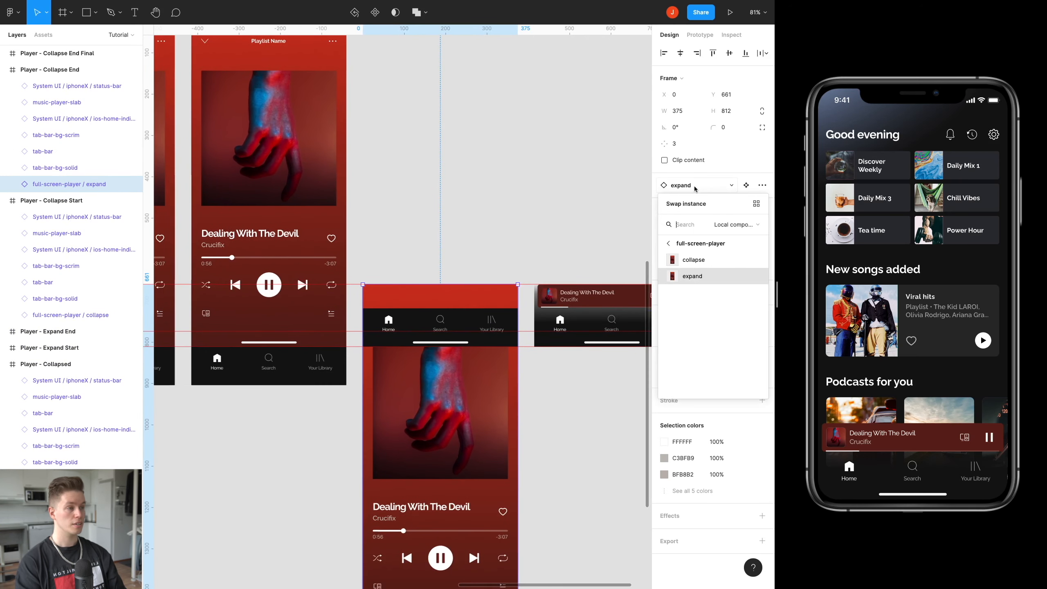
pyautogui.click(702, 259)
pyautogui.hscroll(4, 449, 358)
pyautogui.scroll(-2, 449, 358)
pyautogui.click(449, 358)
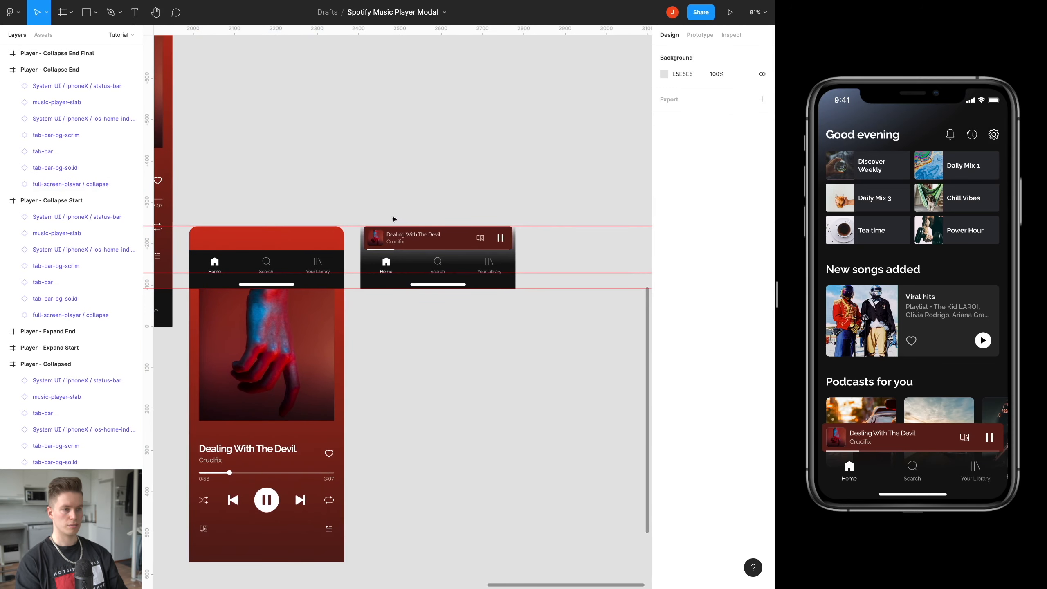
# Swap the hidden full-screen player instance in the Player - Collapse End Final frame for the collapse component and deselect it.
pyautogui.scroll(5, 392, 217)
pyautogui.click(392, 108)
pyautogui.scroll(-4, 418, 190)
pyautogui.hscroll(1, 418, 190)
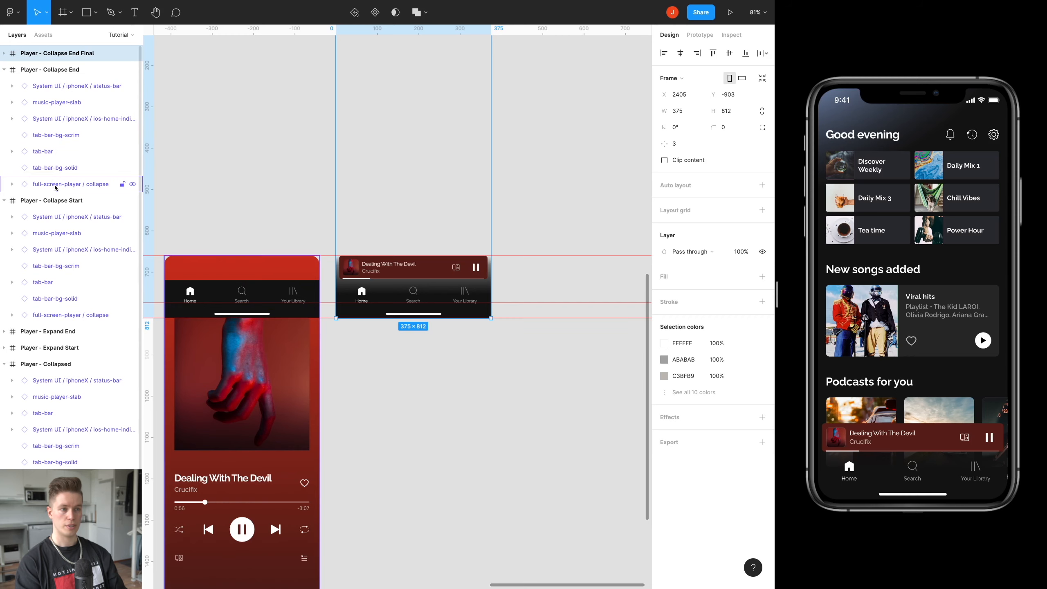
pyautogui.scroll(3, 396, 174)
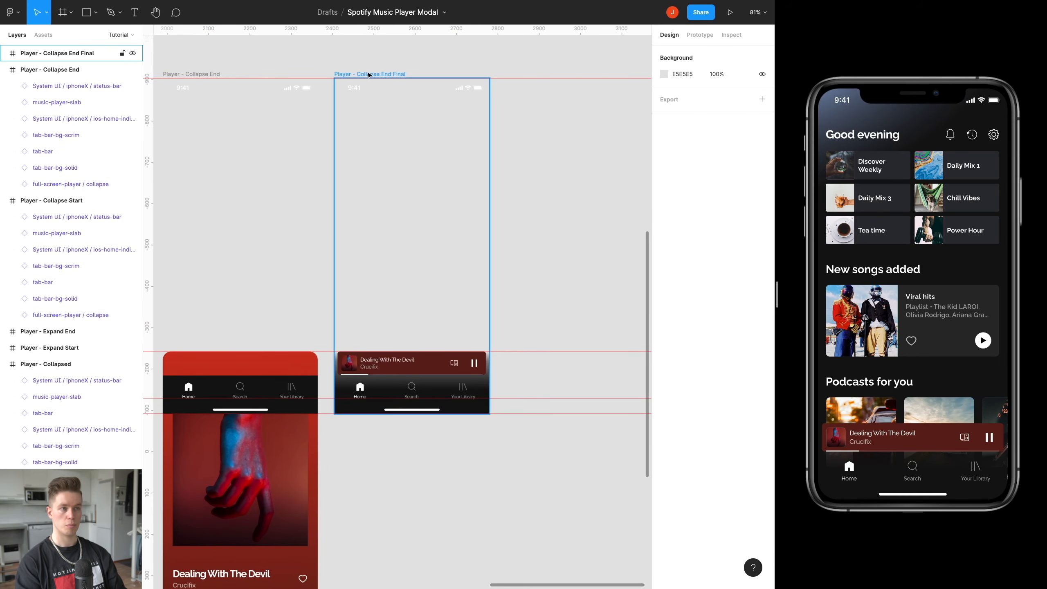
pyautogui.click(5, 53)
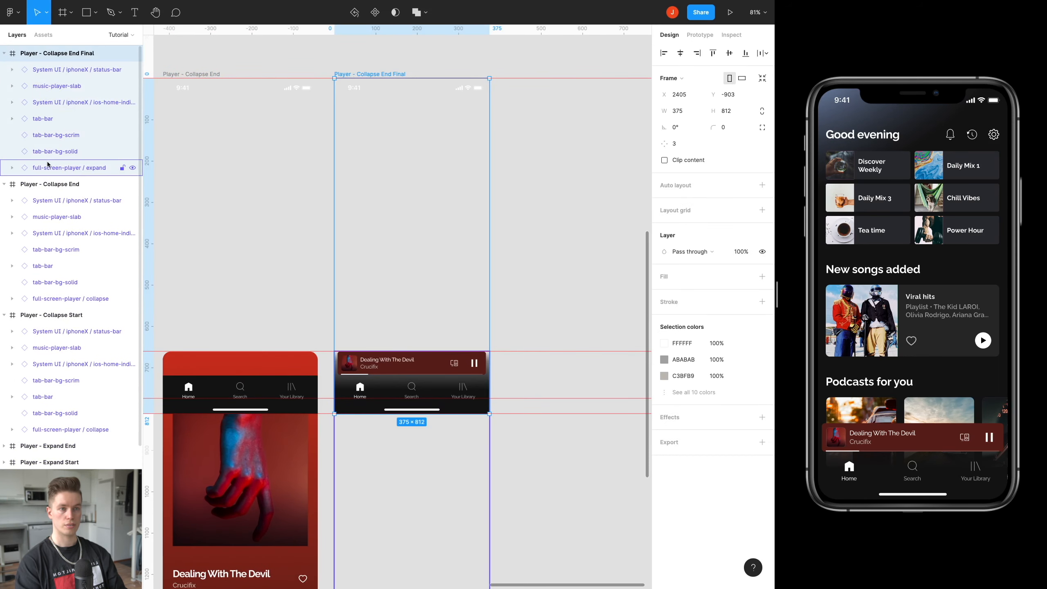
pyautogui.click(69, 168)
pyautogui.moveTo(361, 298); pyautogui.dragTo(398, 205)
pyautogui.click(684, 185)
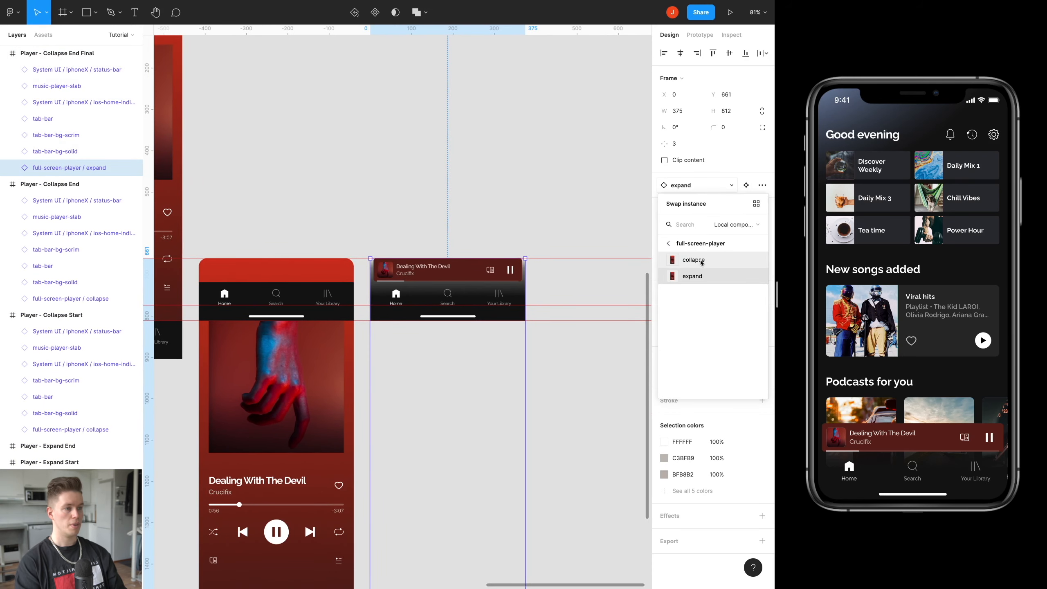
pyautogui.click(689, 258)
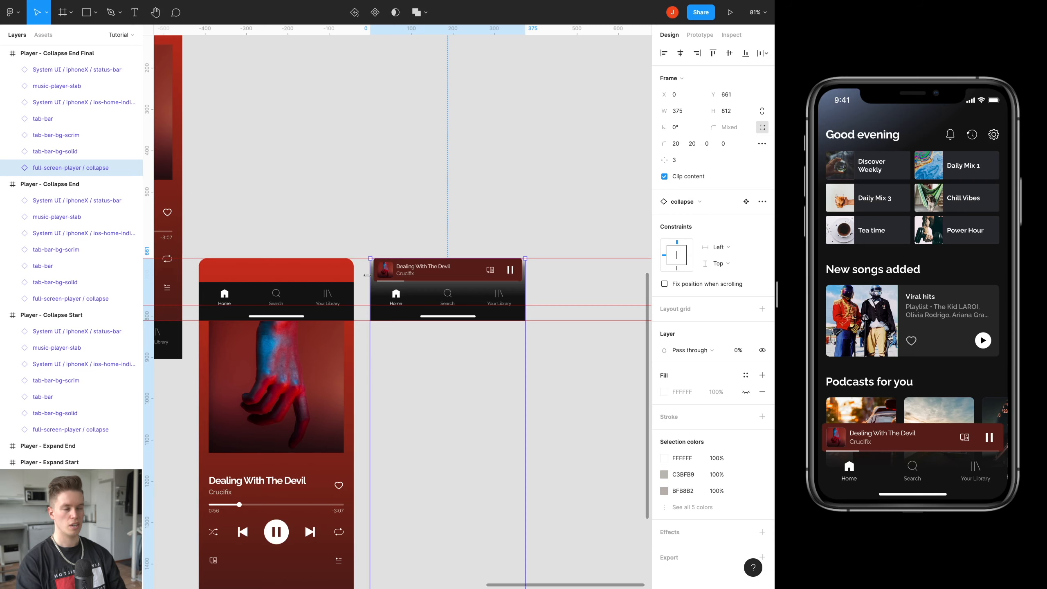
pyautogui.click(581, 351)
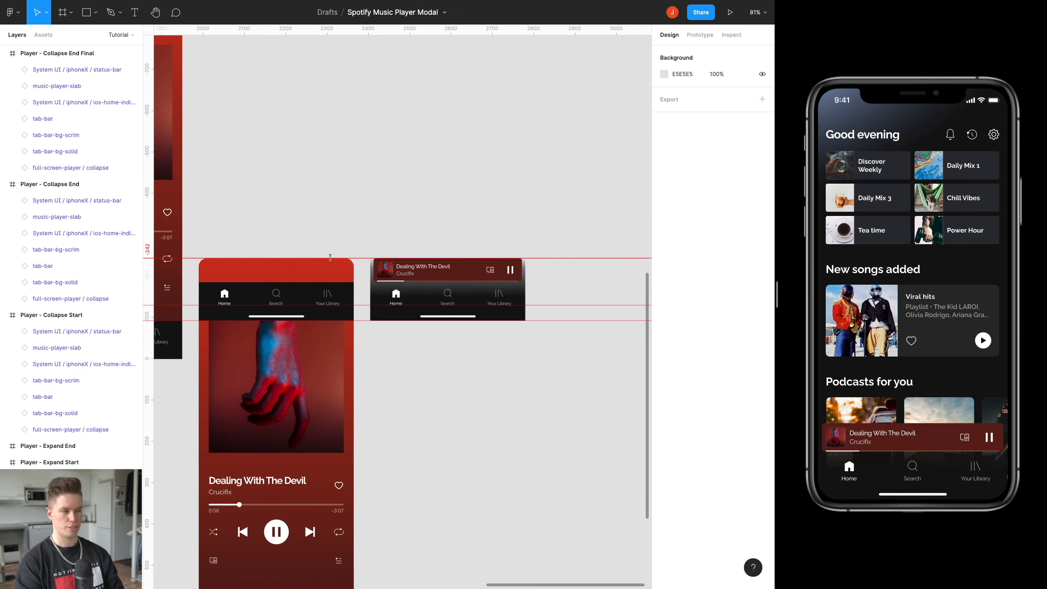
# Test expanding the player and dragging it down to collapse in the preview, checking its corners during the transition.
pyautogui.click(924, 436)
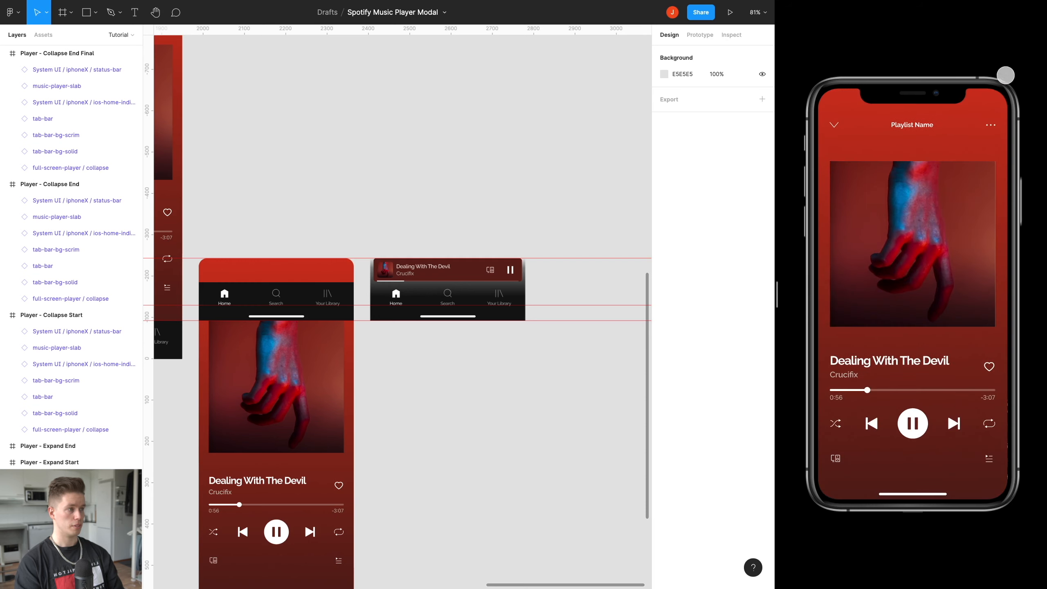
pyautogui.moveTo(918, 145); pyautogui.dragTo(900, 311)
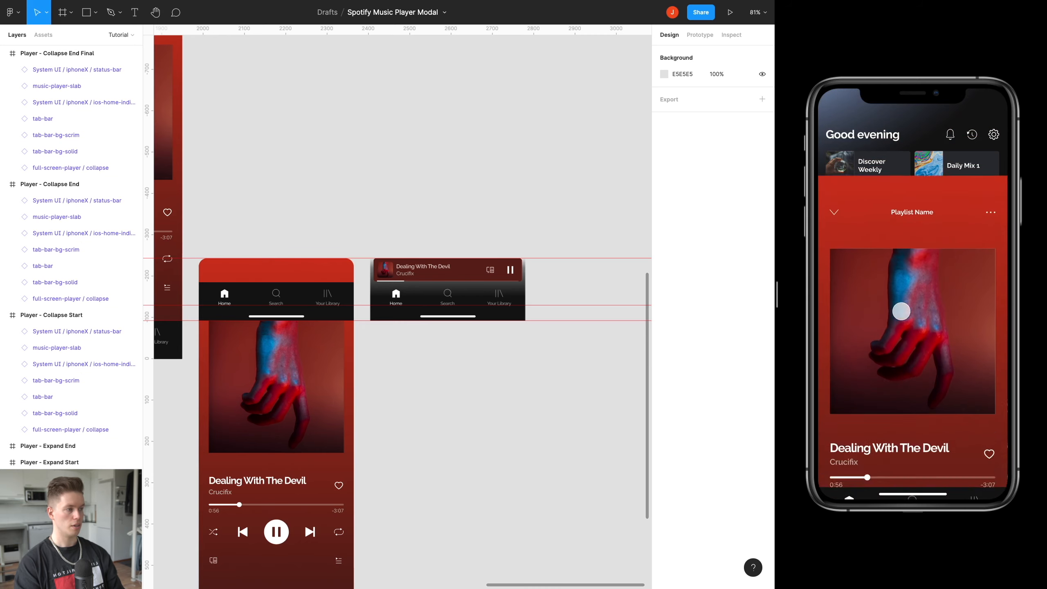
pyautogui.moveTo(897, 199); pyautogui.dragTo(881, 374)
pyautogui.moveTo(879, 433); pyautogui.dragTo(873, 308)
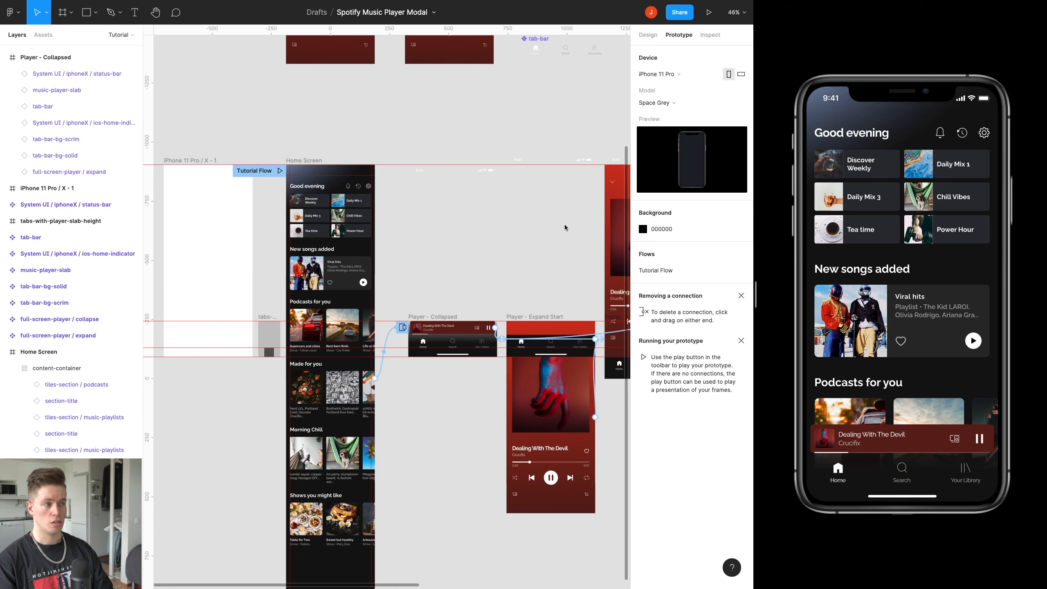
# Test scrolling the home screen and its podcasts row in the preview, and swiping the player open and closed.
pyautogui.scroll(-10, 878, 289)
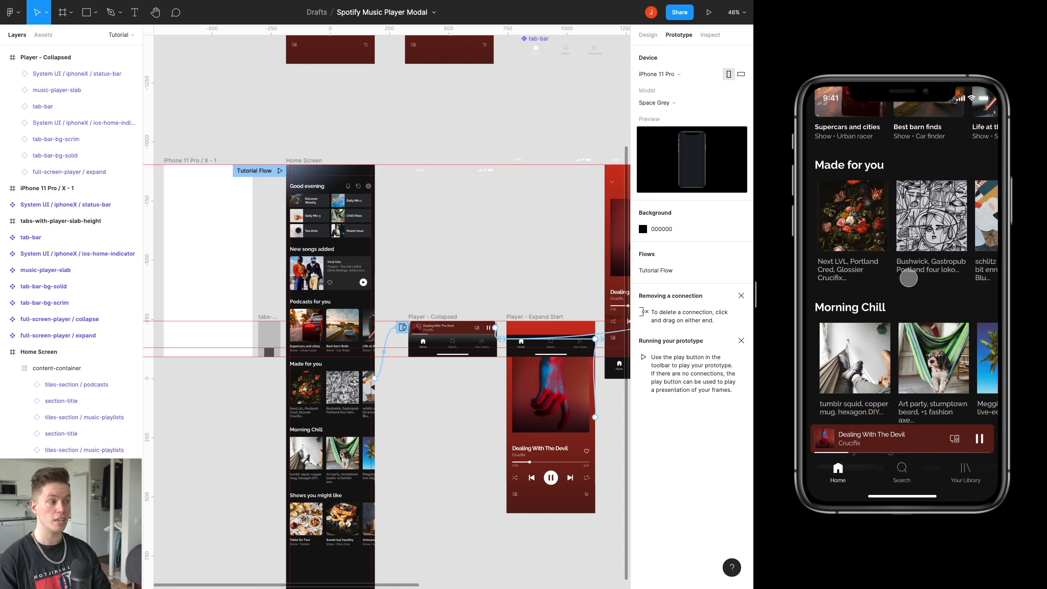
pyautogui.scroll(8, 882, 338)
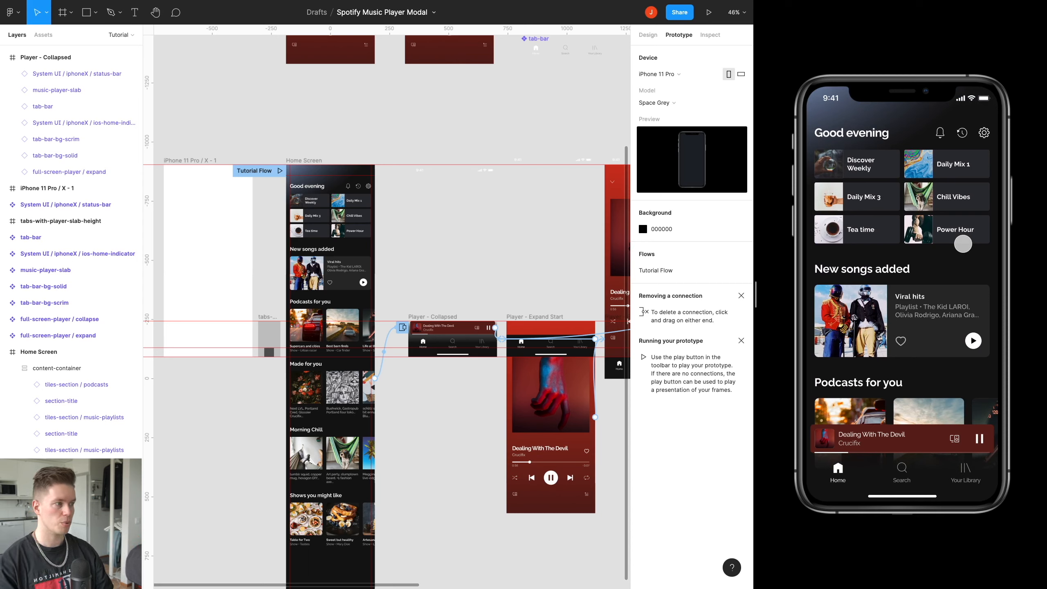
pyautogui.scroll(-5, 962, 244)
pyautogui.moveTo(894, 431); pyautogui.dragTo(886, 152)
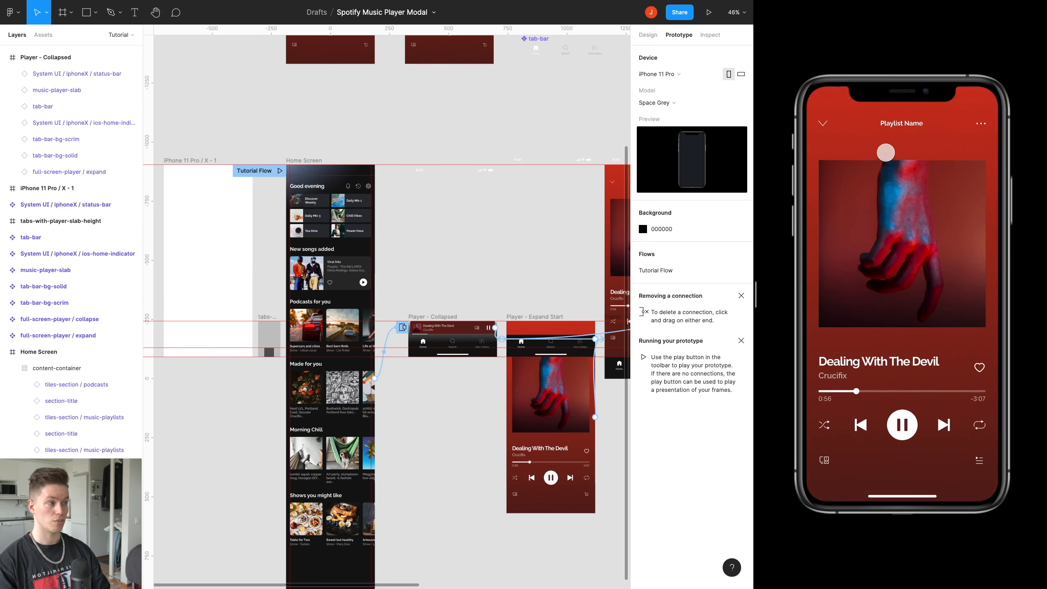
pyautogui.moveTo(894, 203); pyautogui.dragTo(874, 377)
pyautogui.scroll(5, 880, 305)
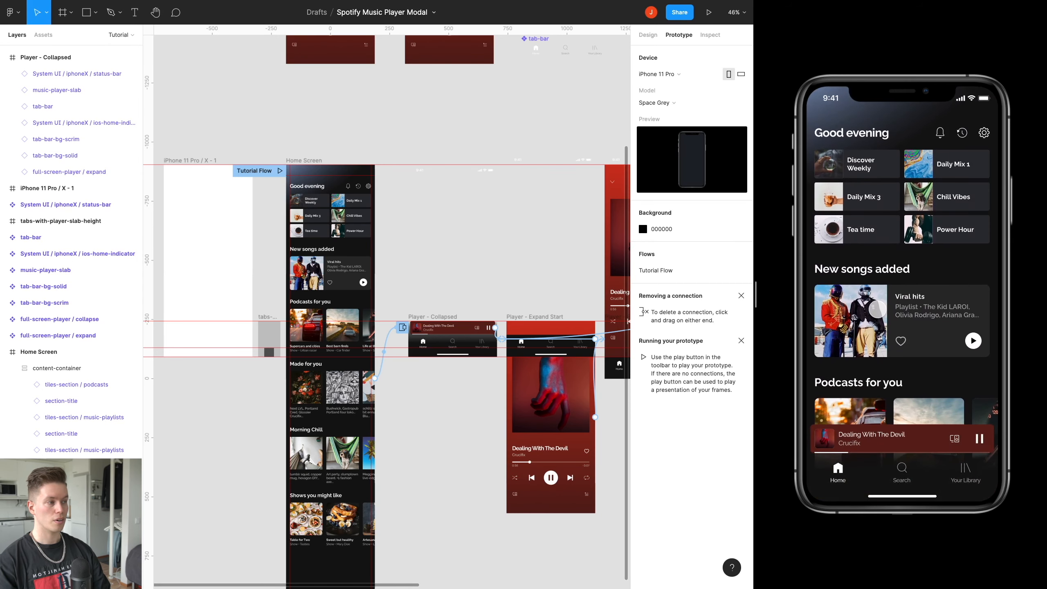
pyautogui.scroll(-5, 848, 238)
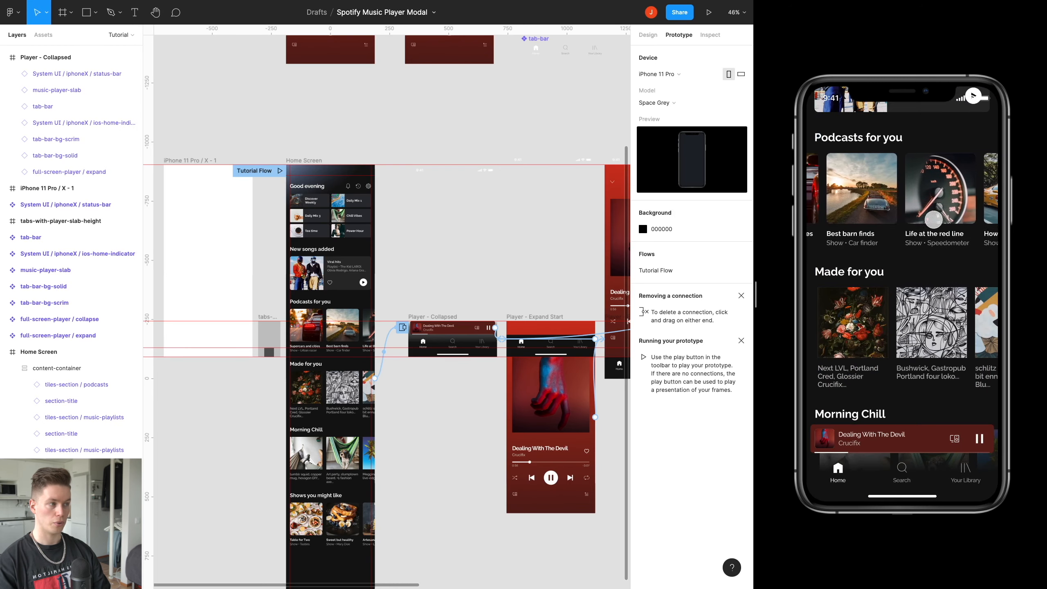
pyautogui.scroll(5, 889, 343)
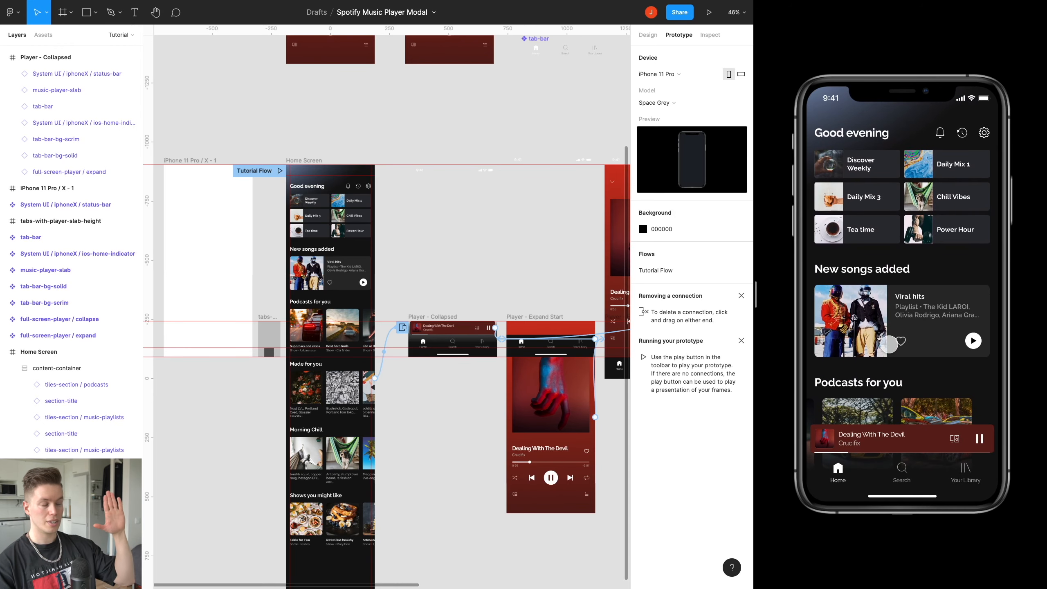
pyautogui.scroll(-2, 891, 336)
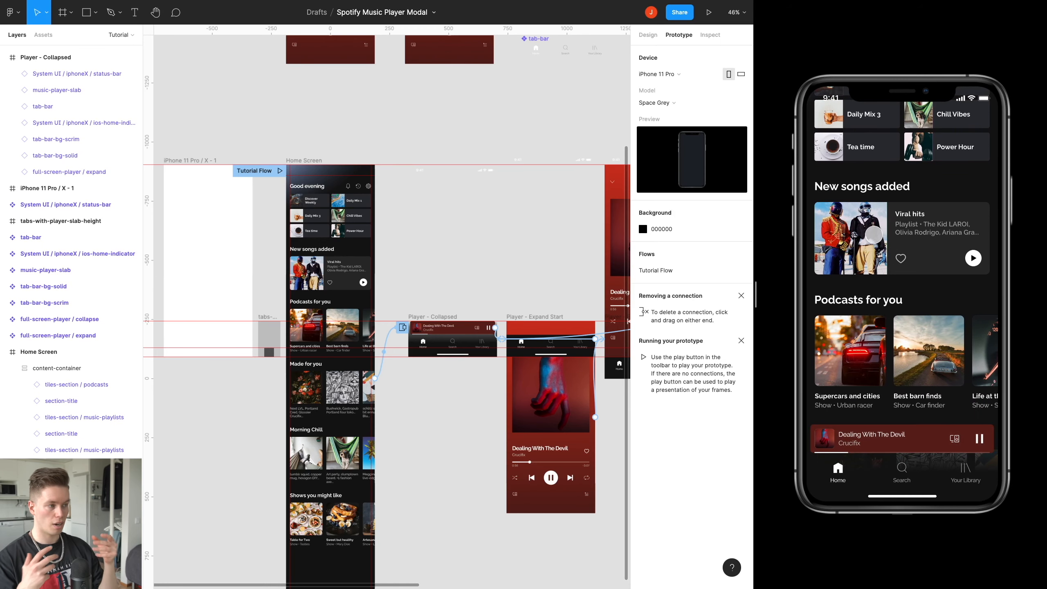
# Link the Viral hits tile on Home Screen to the iPhone 11 Pro / X - 1 frame with an on-tap Navigate to interaction.
pyautogui.hscroll(-3, 354, 234)
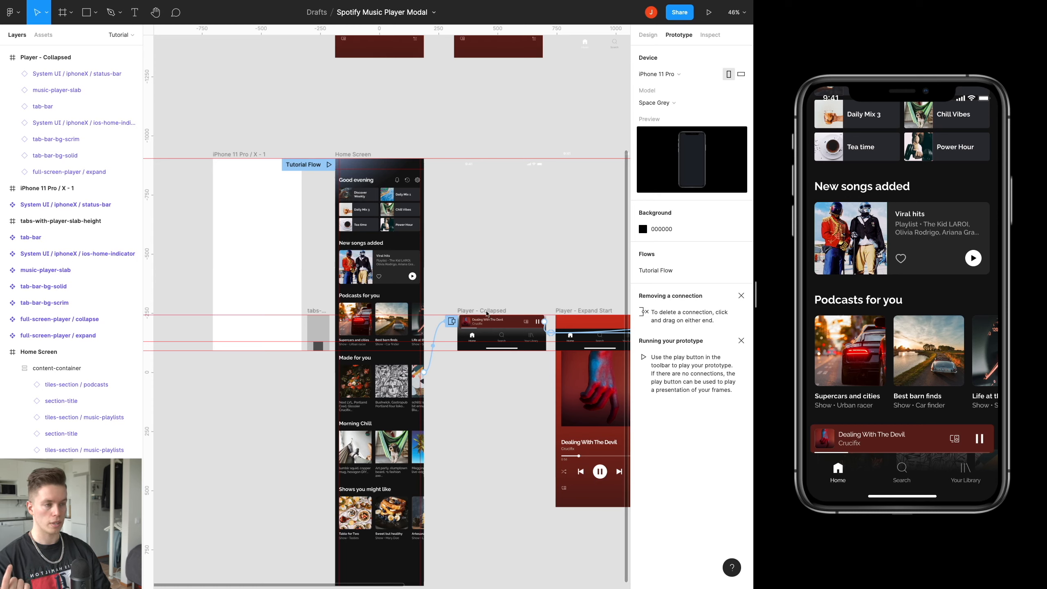
pyautogui.click(395, 265)
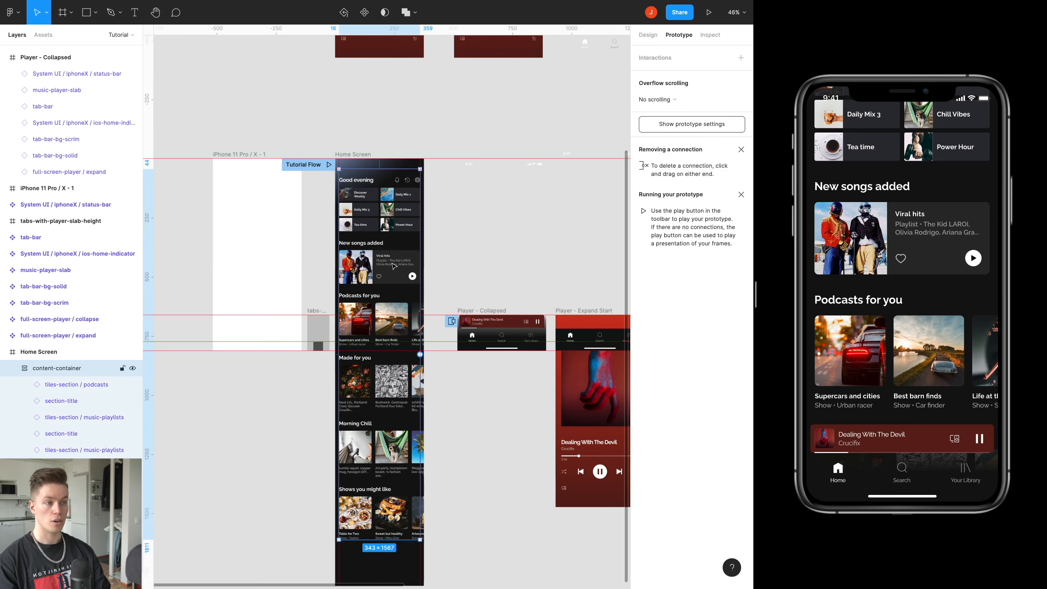
pyautogui.doubleClick(394, 264)
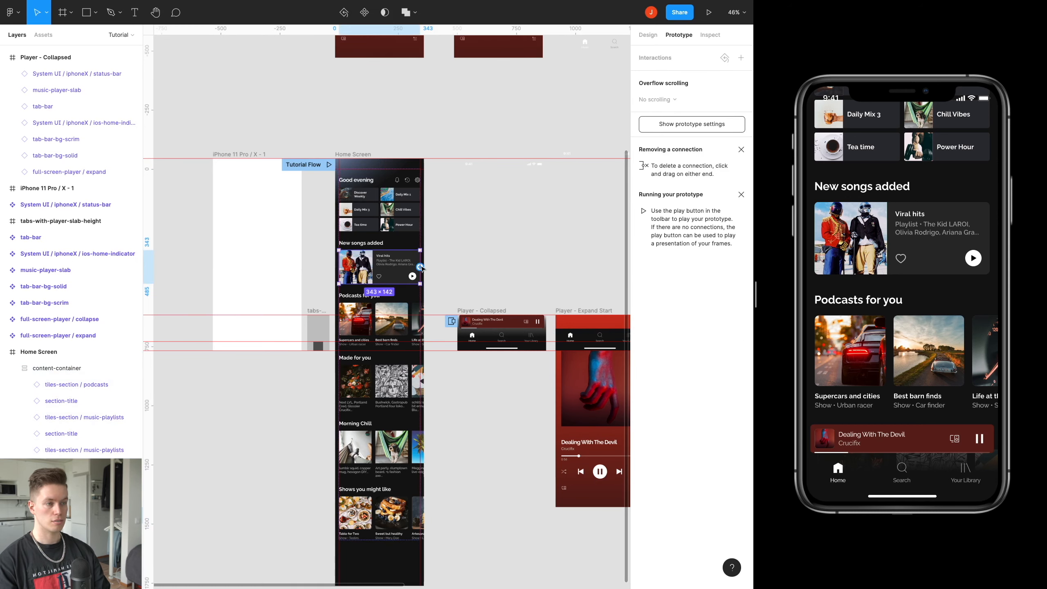
pyautogui.moveTo(279, 227); pyautogui.dragTo(282, 224)
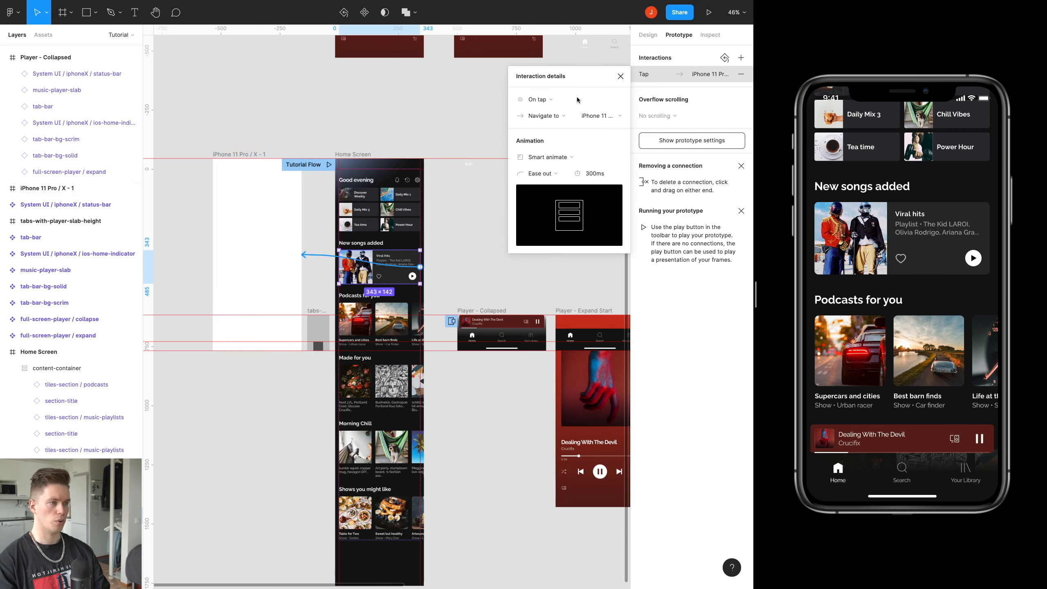
pyautogui.click(620, 77)
# Link the iPhone 11 Pro / X - 1 frame back to Home Screen with an on-tap Navigate to interaction.
pyautogui.click(276, 253)
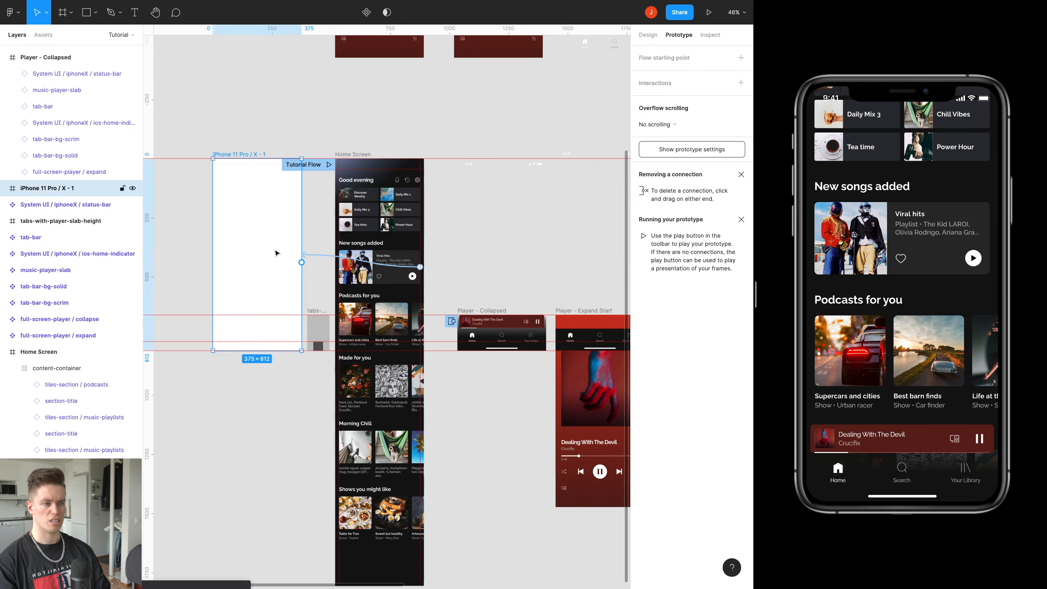
pyautogui.moveTo(302, 264); pyautogui.dragTo(370, 290)
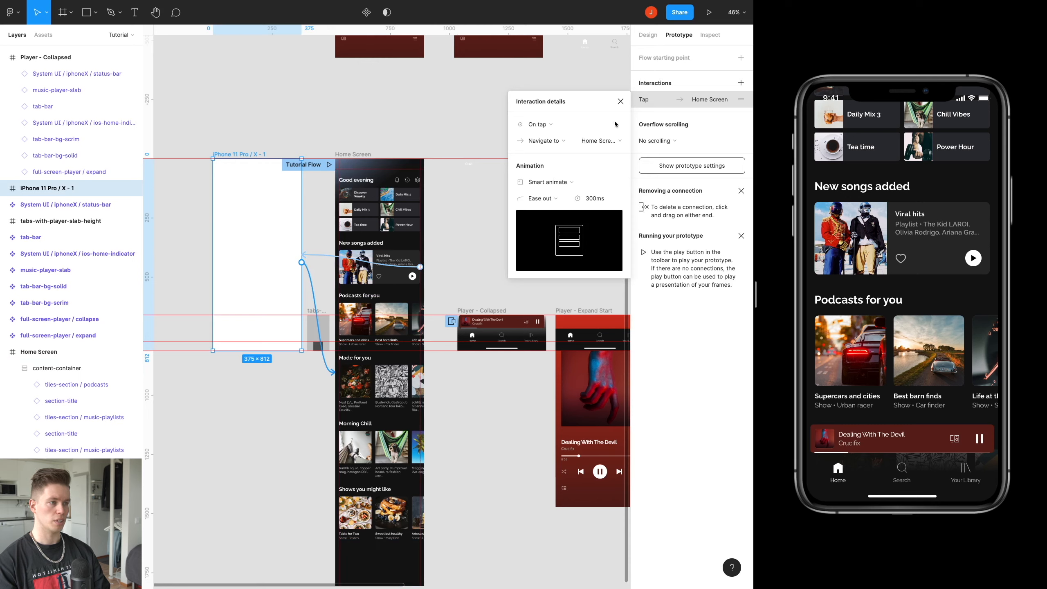
pyautogui.click(620, 103)
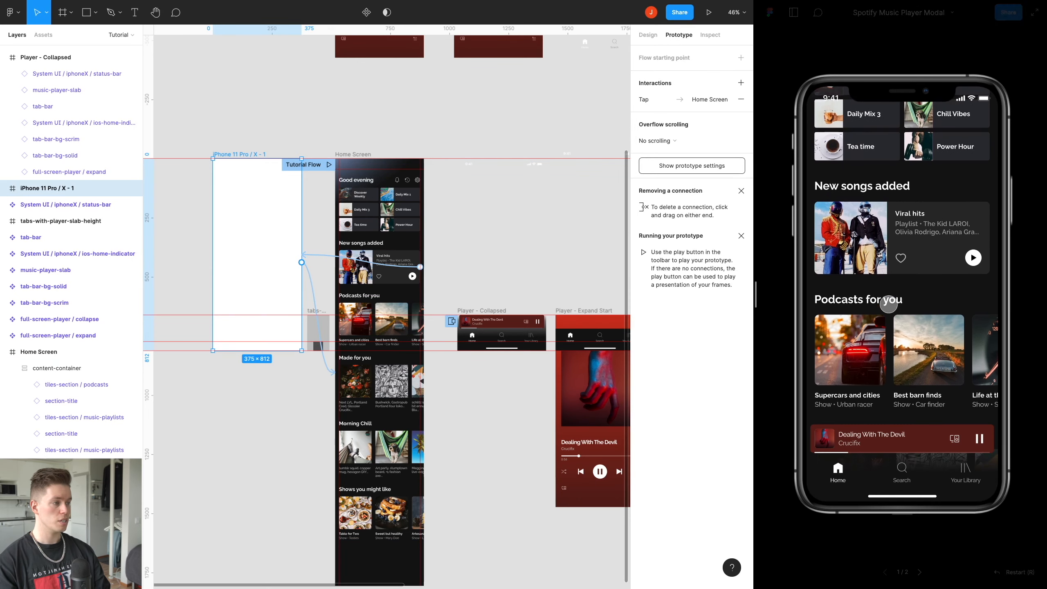
# Scroll the previewed home screen back to its start and test swiping the player up and down.
pyautogui.scroll(5, 894, 305)
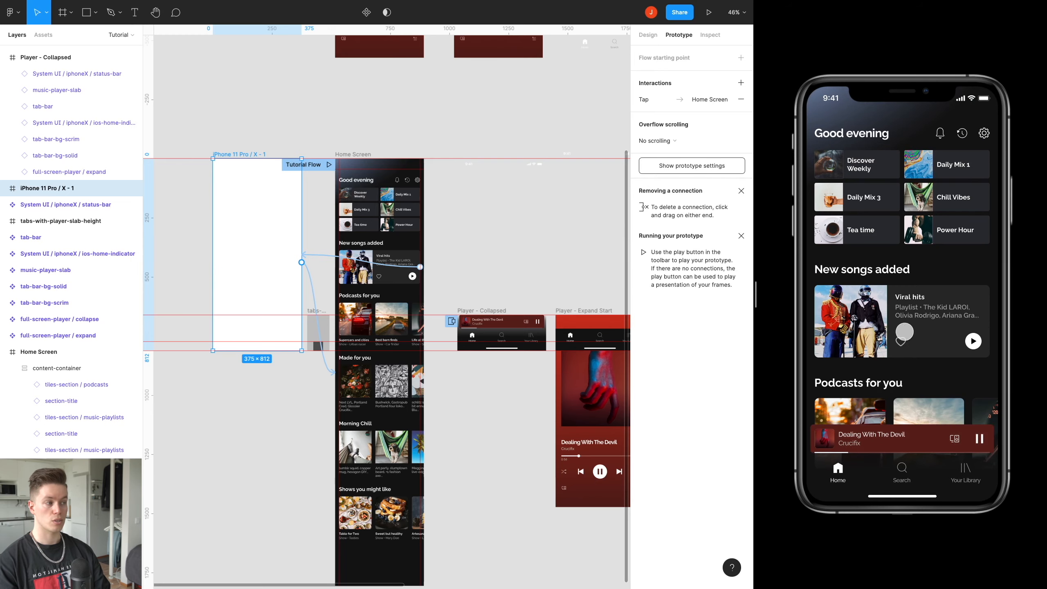
pyautogui.moveTo(906, 439); pyautogui.dragTo(901, 357)
pyautogui.moveTo(893, 233); pyautogui.dragTo(933, 270)
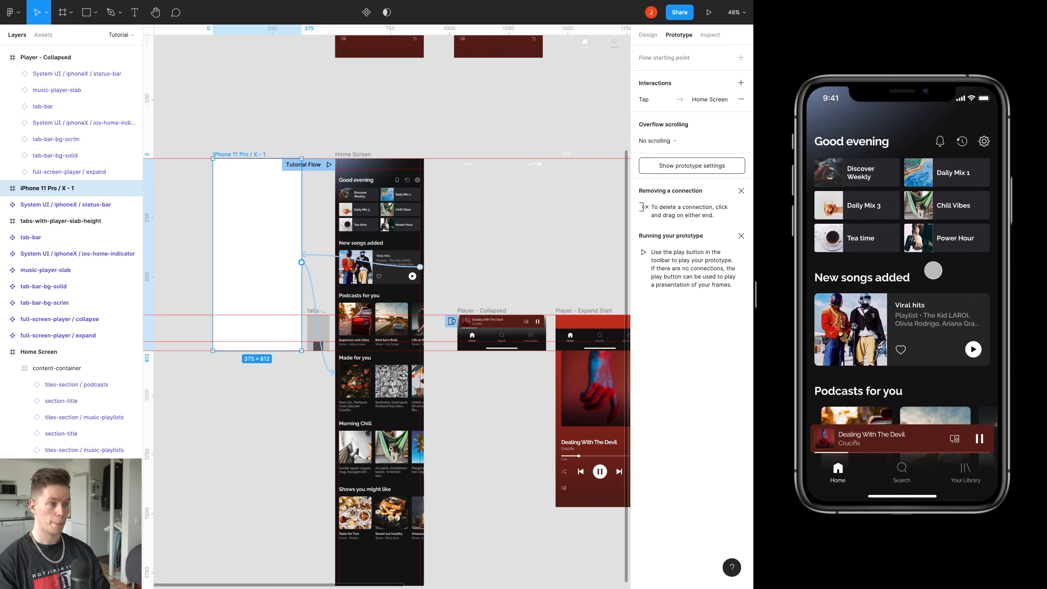
# Review the Home Screen's after-delay interaction that opens the Player - Collapsed overlay, including its close-when-clicking-outside option.
pyautogui.click(444, 376)
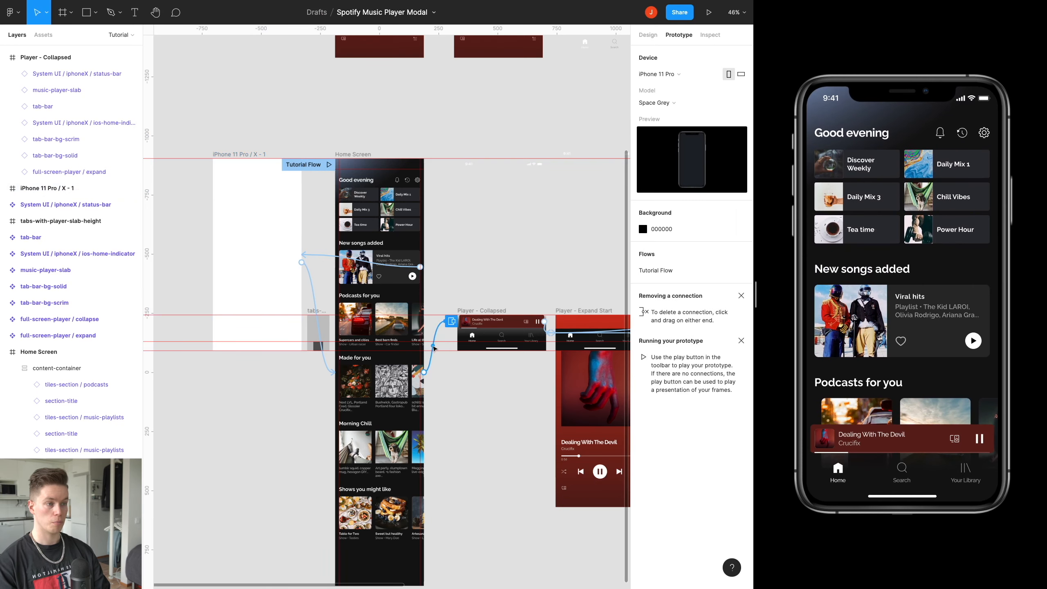
pyautogui.click(434, 347)
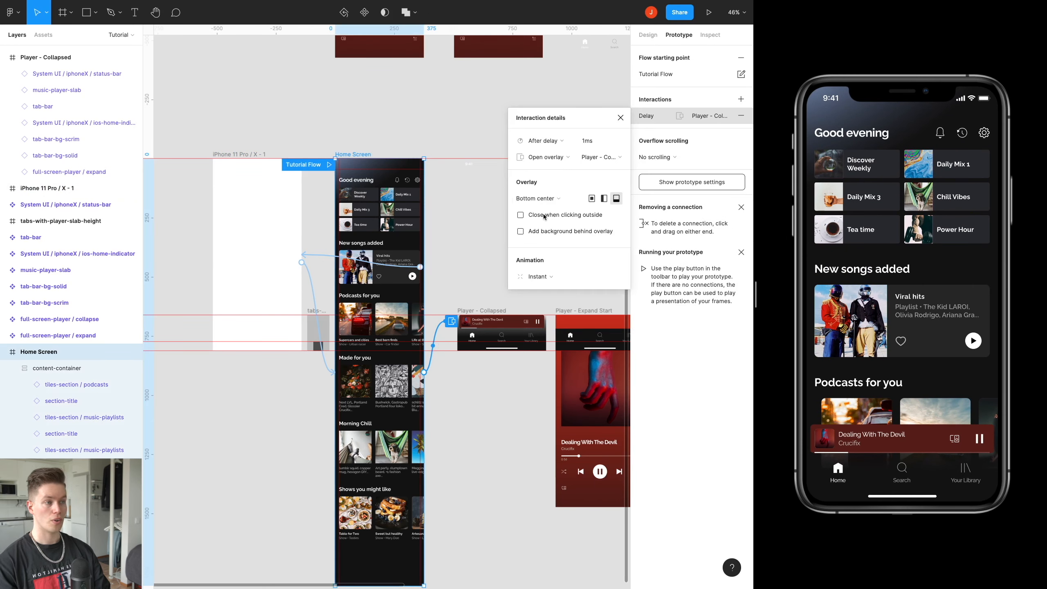
pyautogui.click(621, 119)
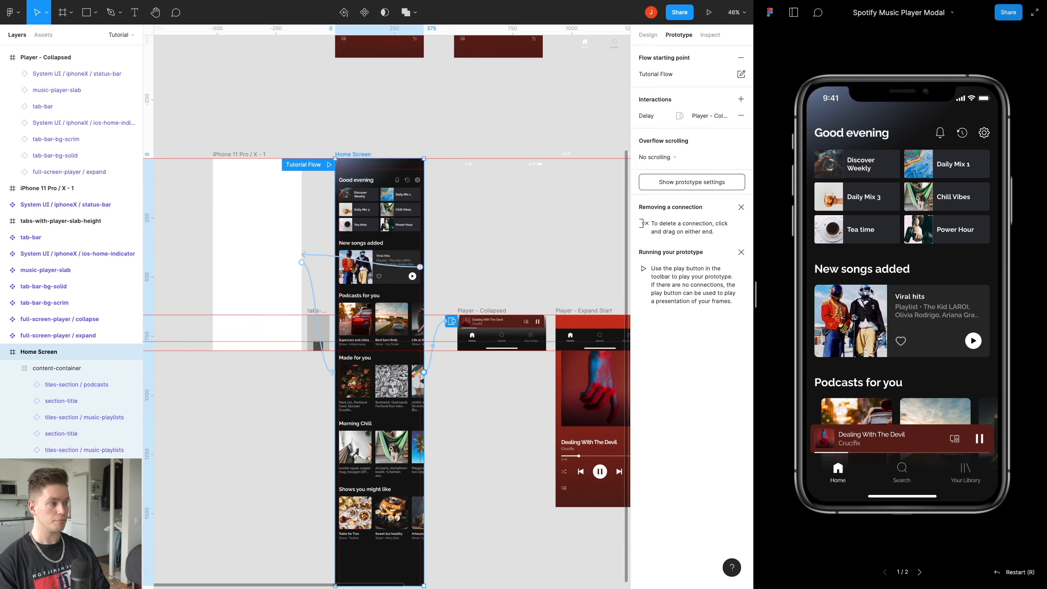
# Test dismissing the collapsed player in the preview by tapping outside it, and navigate through the Viral hits tile and back.
pyautogui.scroll(-2, 866, 285)
pyautogui.click(885, 321)
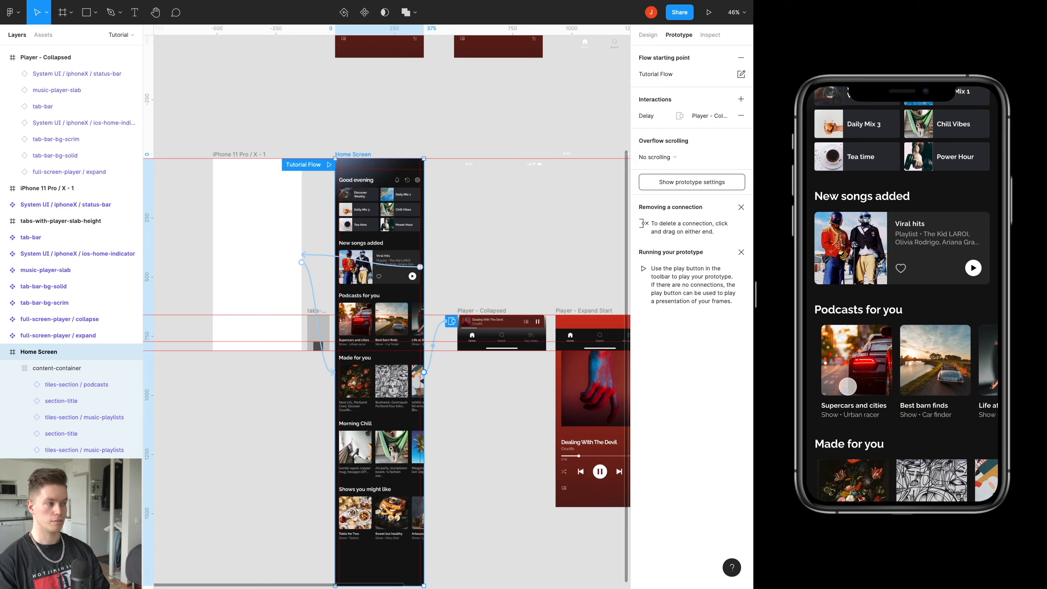
pyautogui.click(887, 311)
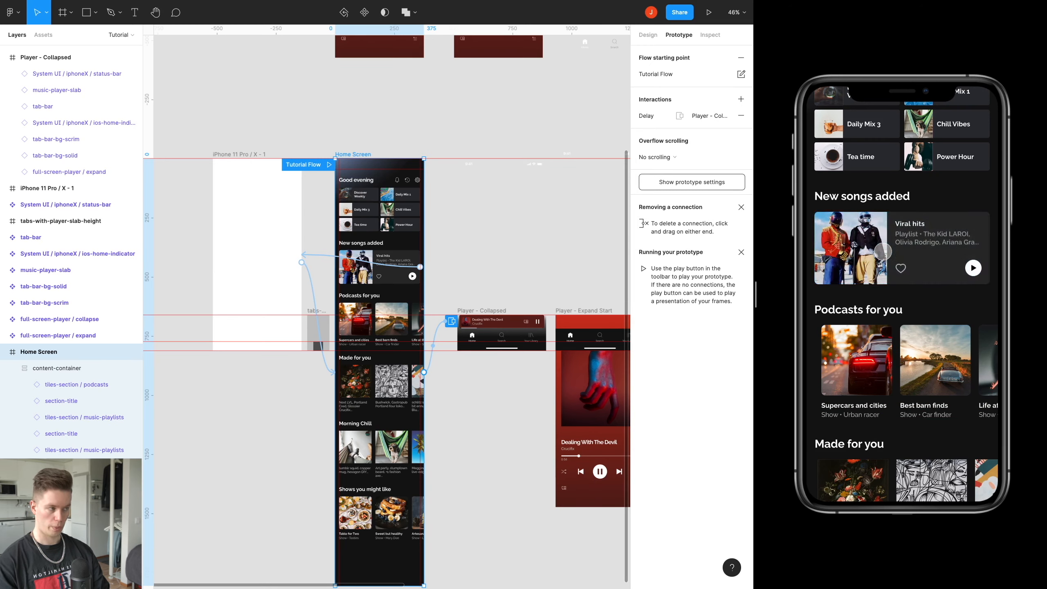
pyautogui.click(882, 251)
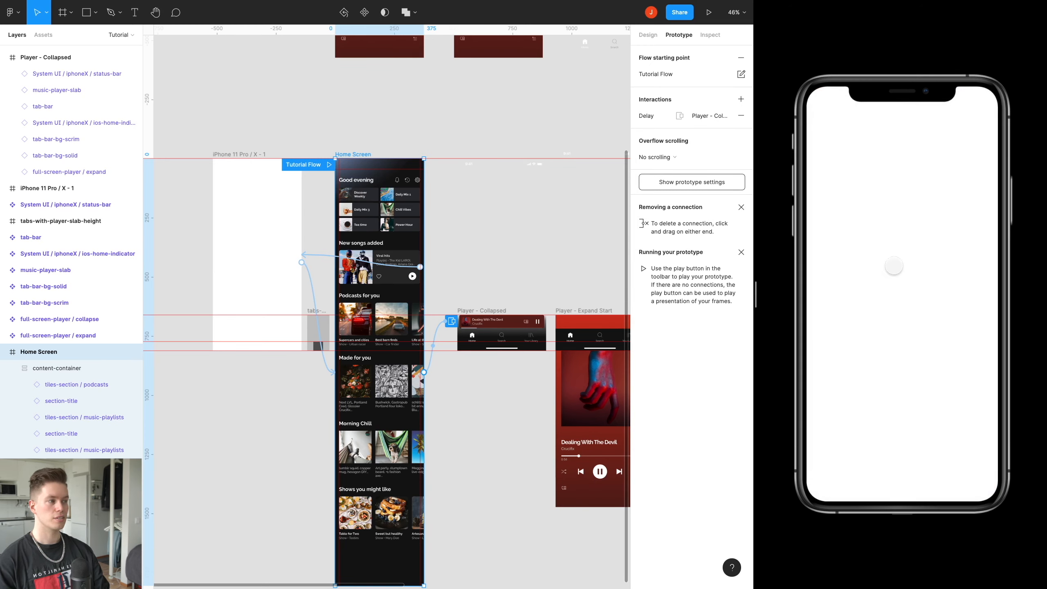
pyautogui.click(893, 265)
# Scroll the previewed home screen, tap outside the collapsed player again and follow the Viral hits tile to the blank frame.
pyautogui.scroll(-3, 875, 307)
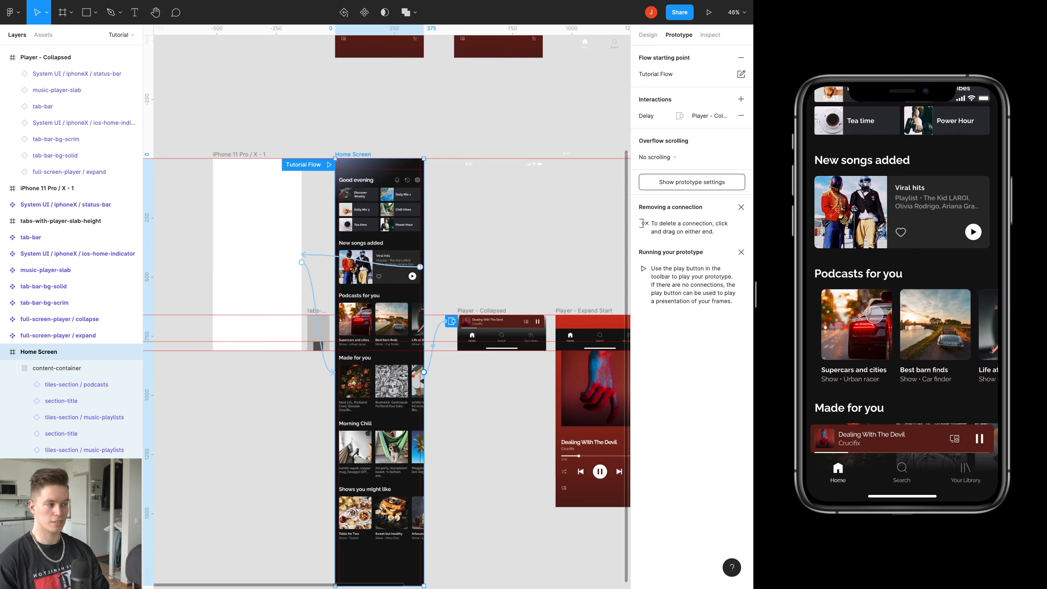
pyautogui.click(897, 427)
pyautogui.click(948, 224)
pyautogui.click(888, 390)
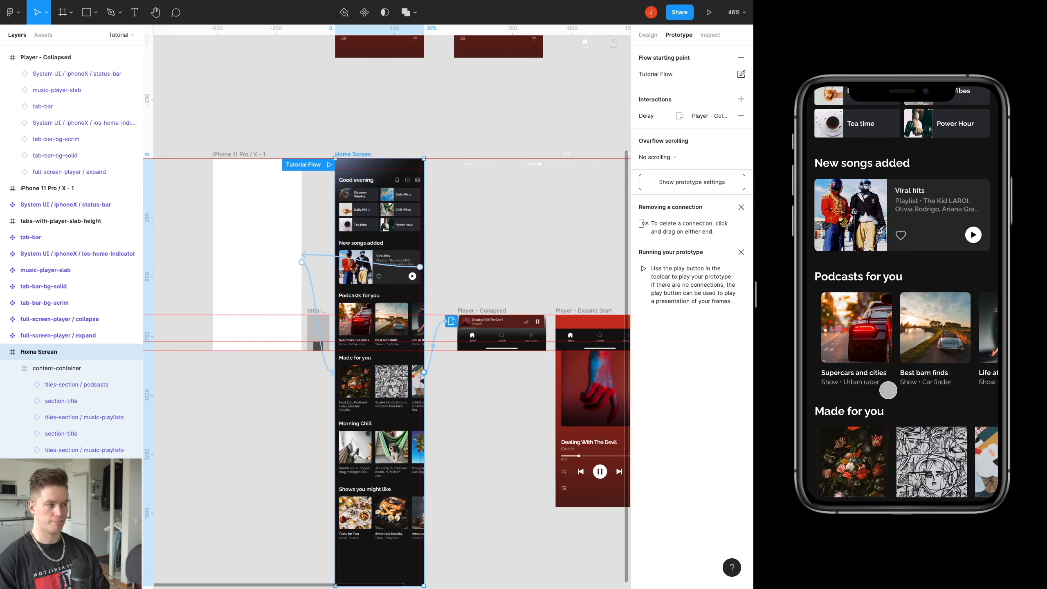
pyautogui.click(882, 323)
pyautogui.click(882, 304)
pyautogui.click(875, 226)
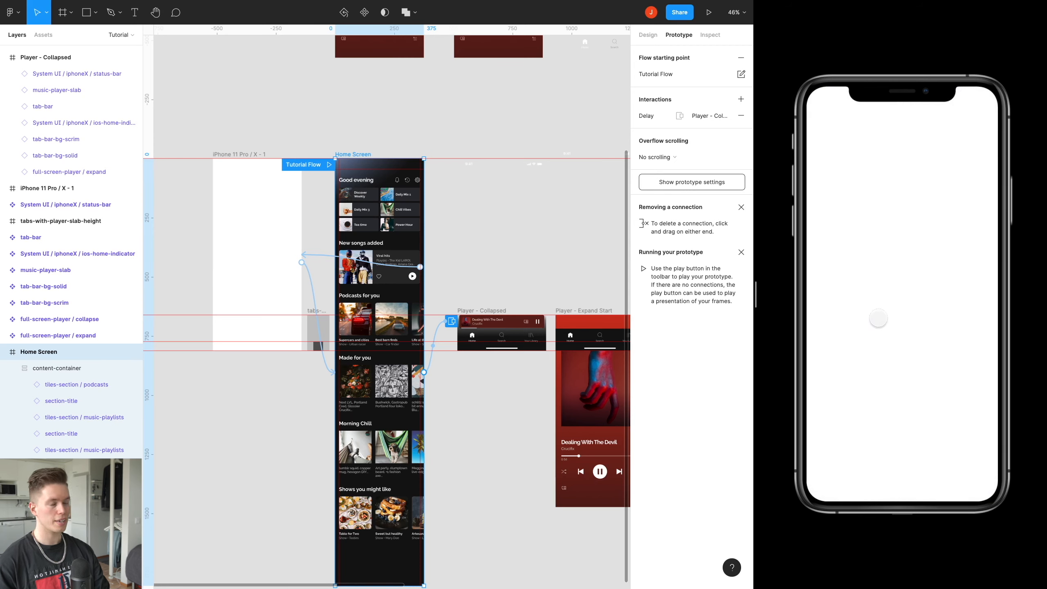
# Return from the blank frame to Home Screen in the preview and test swiping the player open and closed.
pyautogui.click(878, 318)
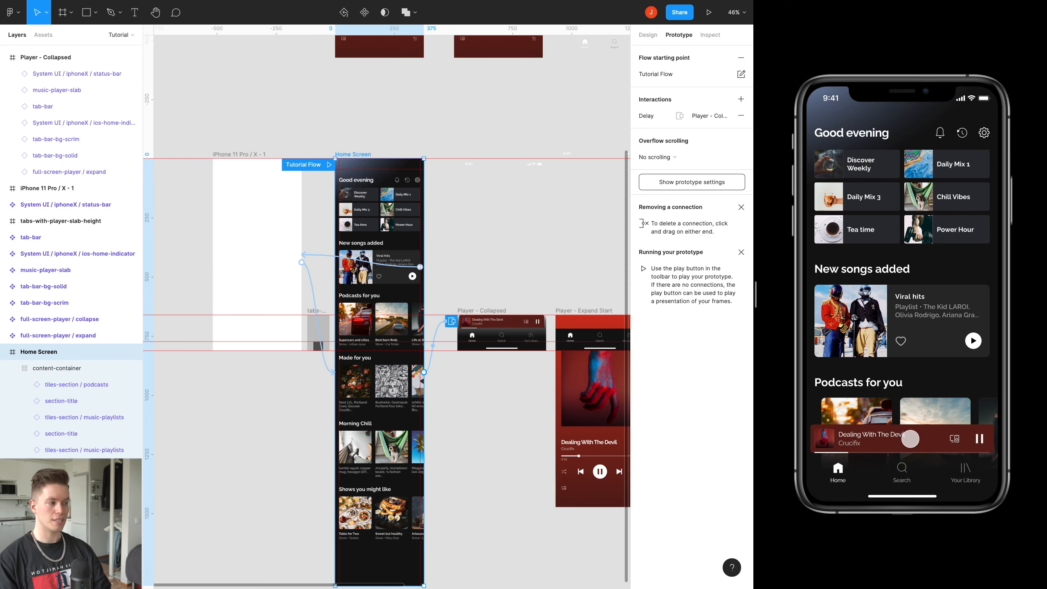
pyautogui.moveTo(910, 438); pyautogui.dragTo(901, 155)
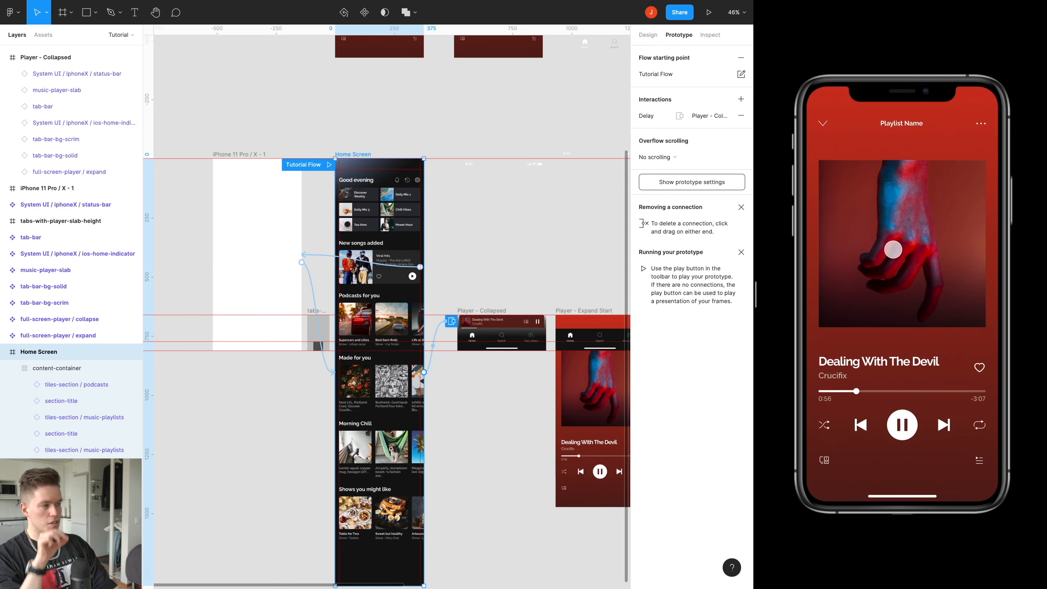
pyautogui.moveTo(897, 226); pyautogui.dragTo(940, 429)
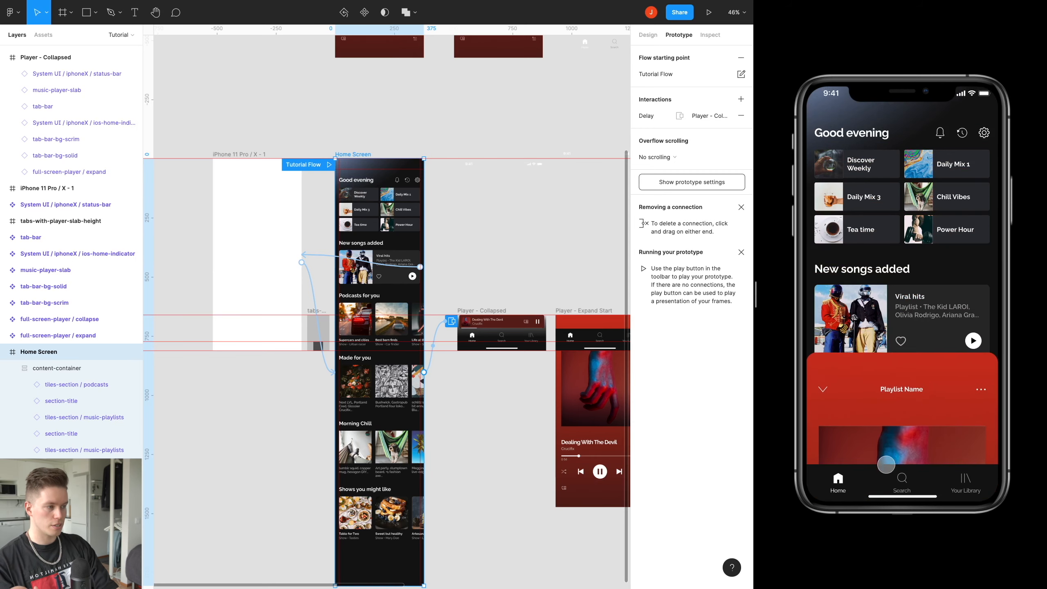